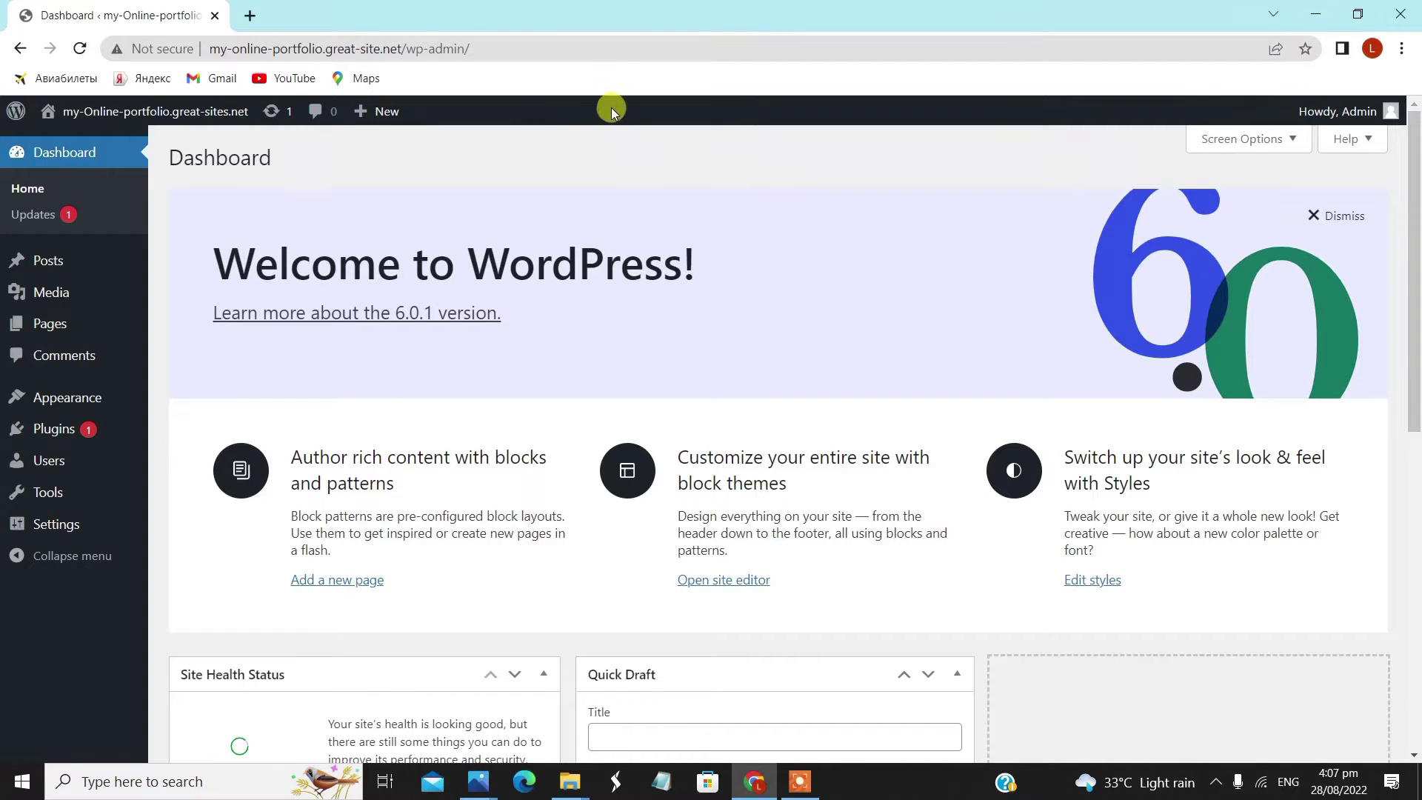
# - Open the live site in a separate browser tab and view its home page
pyautogui.moveTo(393, 112)
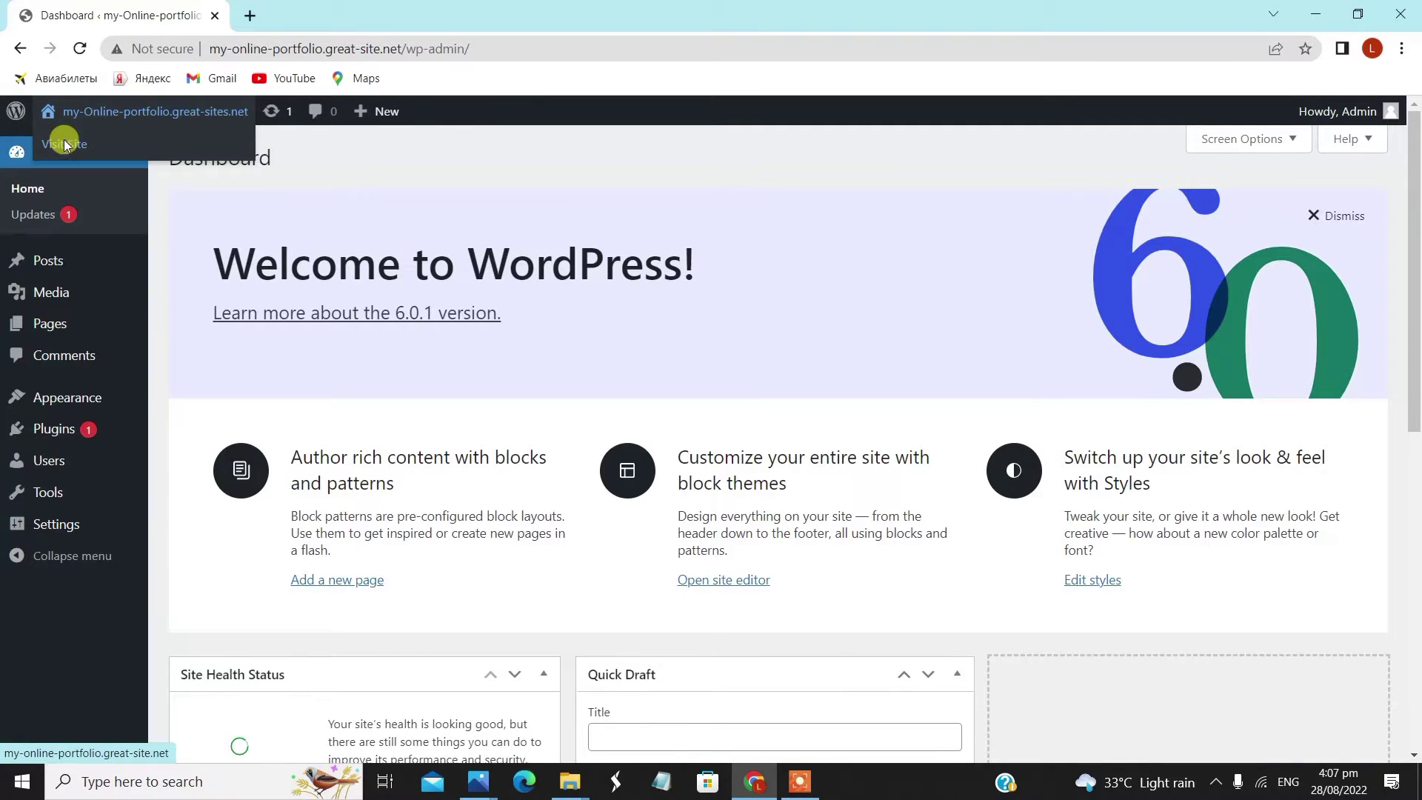
pyautogui.rightClick(64, 142)
pyautogui.click(78, 150)
pyautogui.click(295, 16)
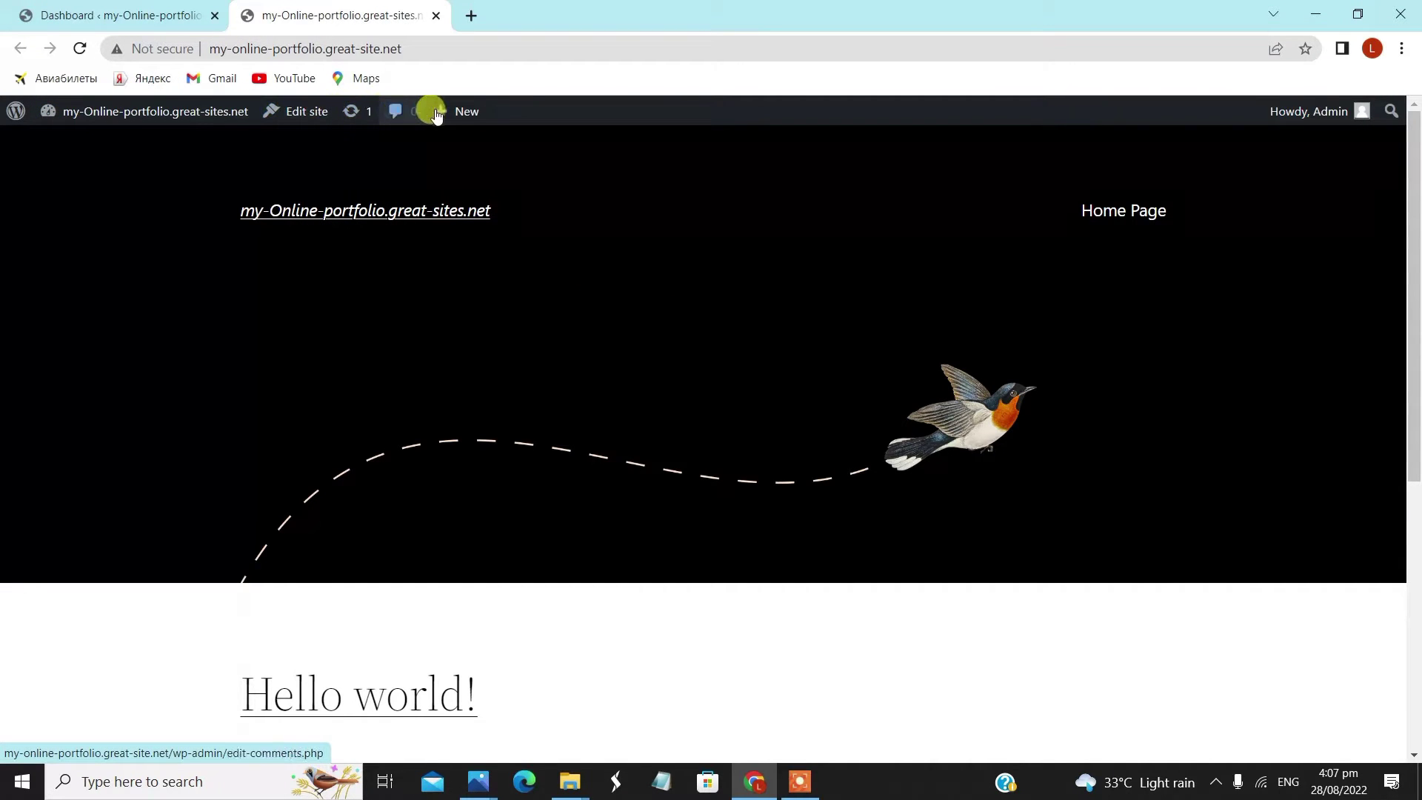
pyautogui.moveTo(163, 111)
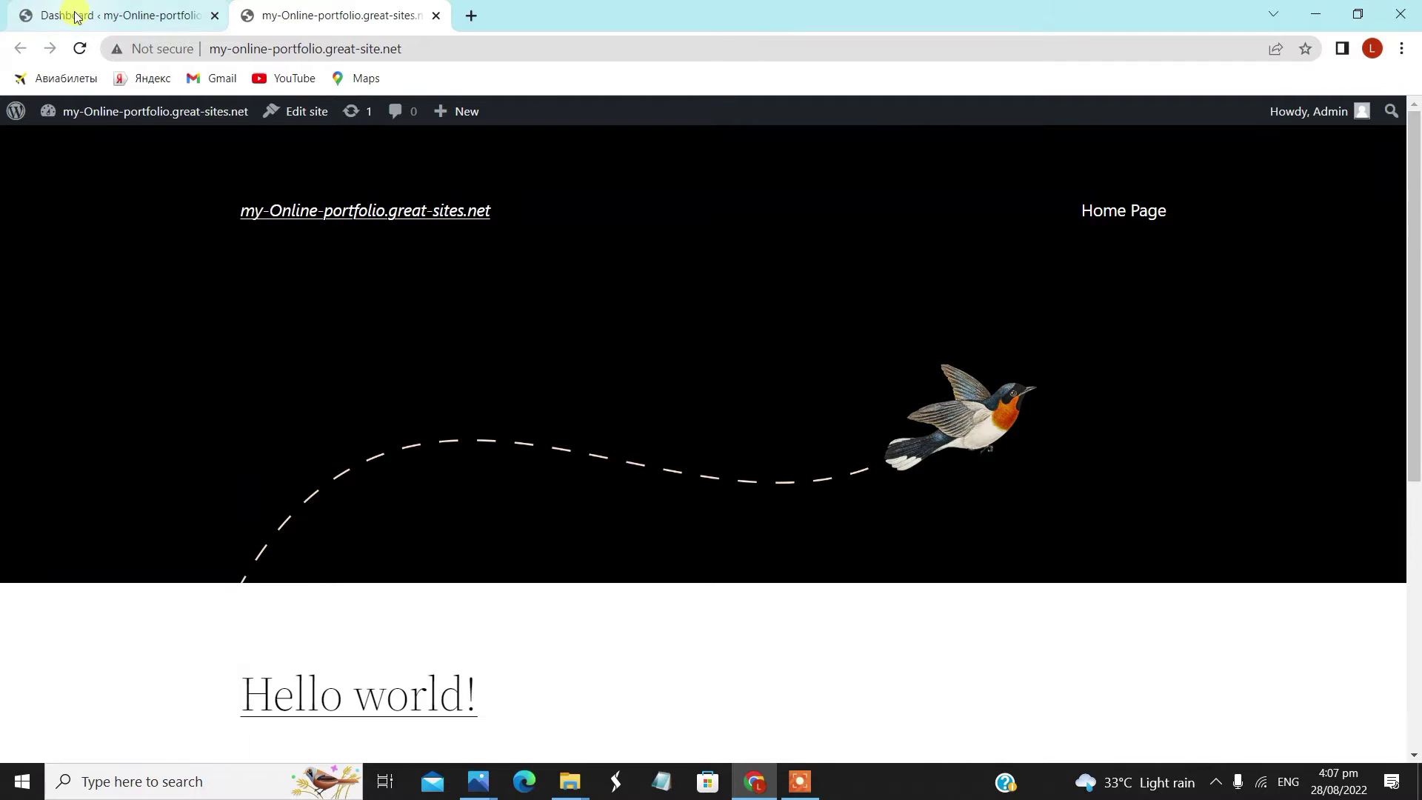
# - Return to the dashboard and search the directory of new themes for "Vantage"
pyautogui.click(52, 15)
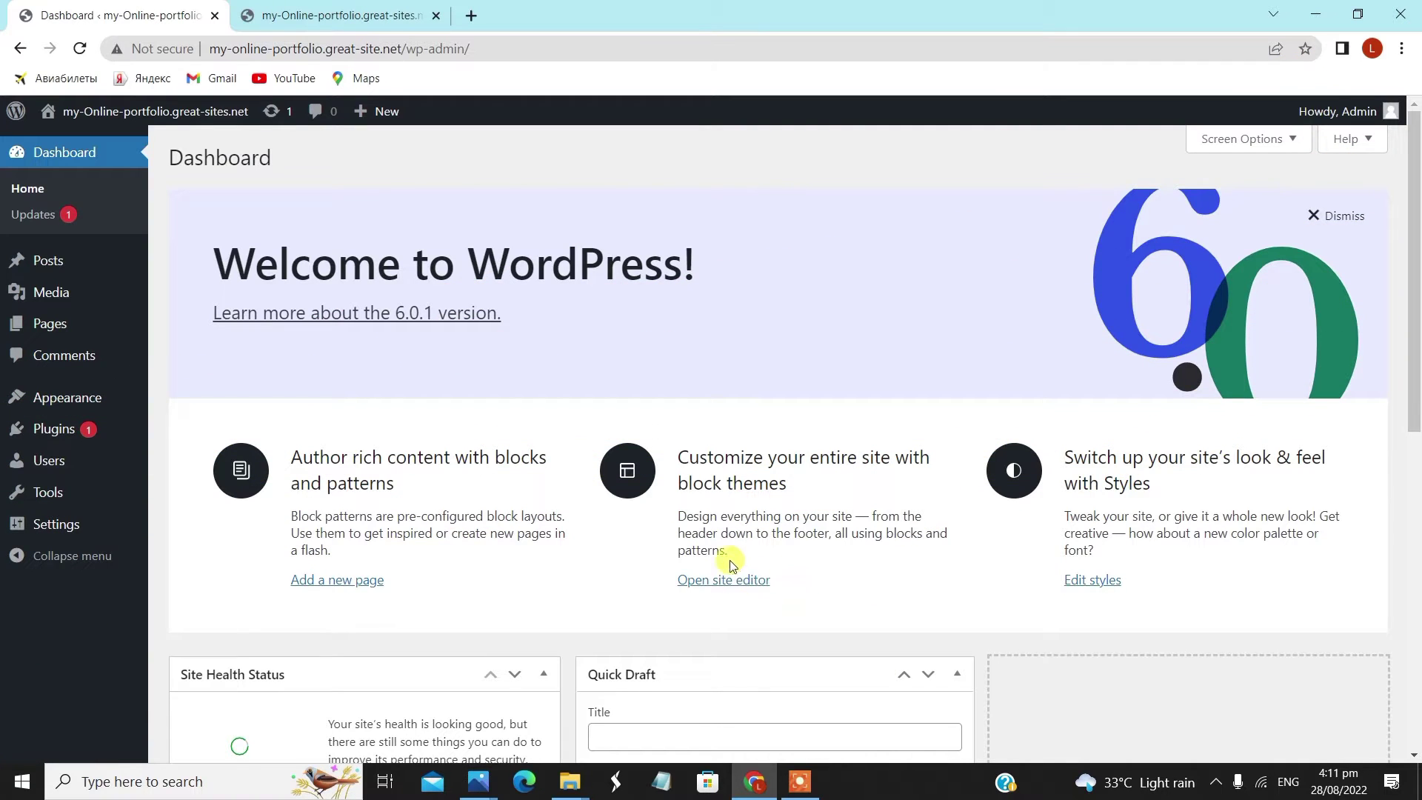
pyautogui.moveTo(101, 395)
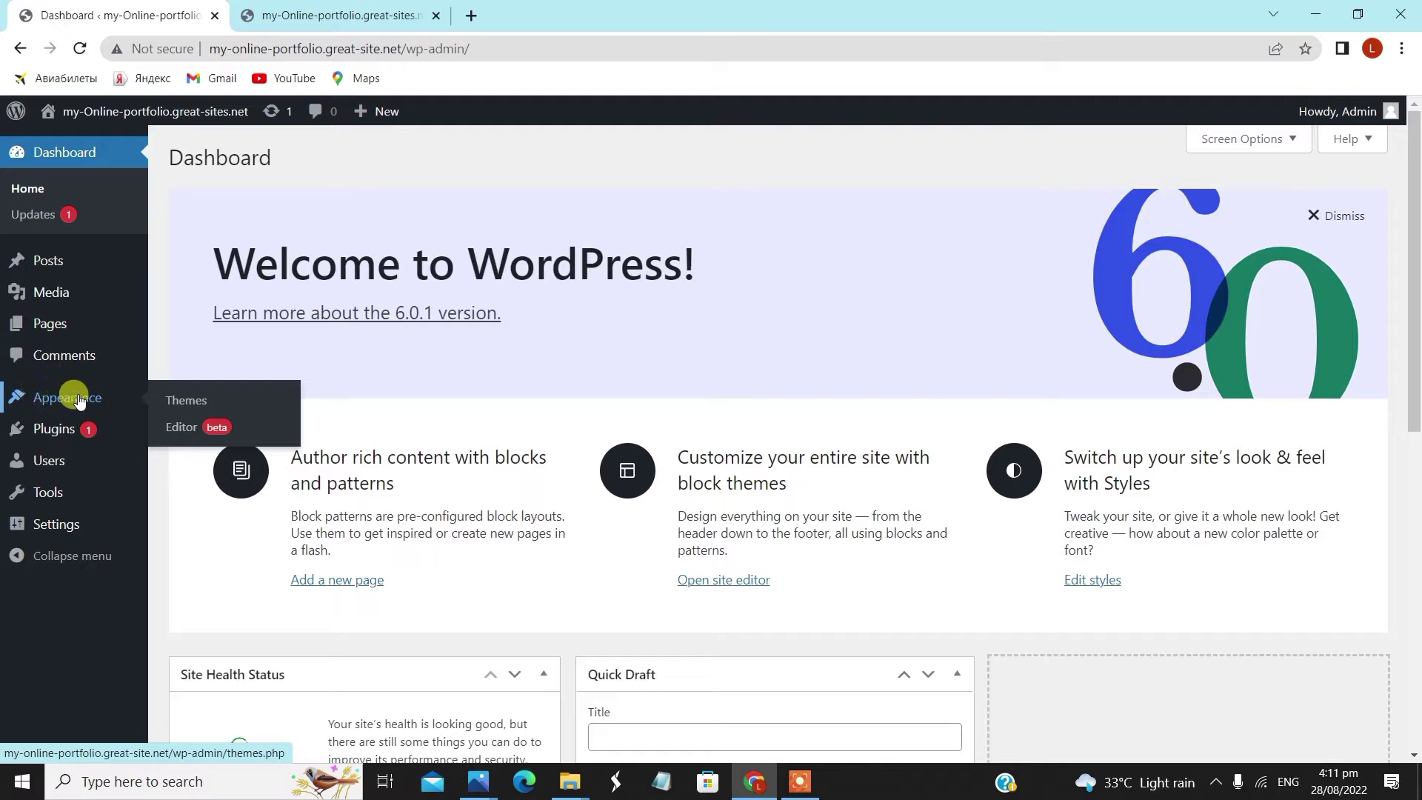
pyautogui.click(203, 403)
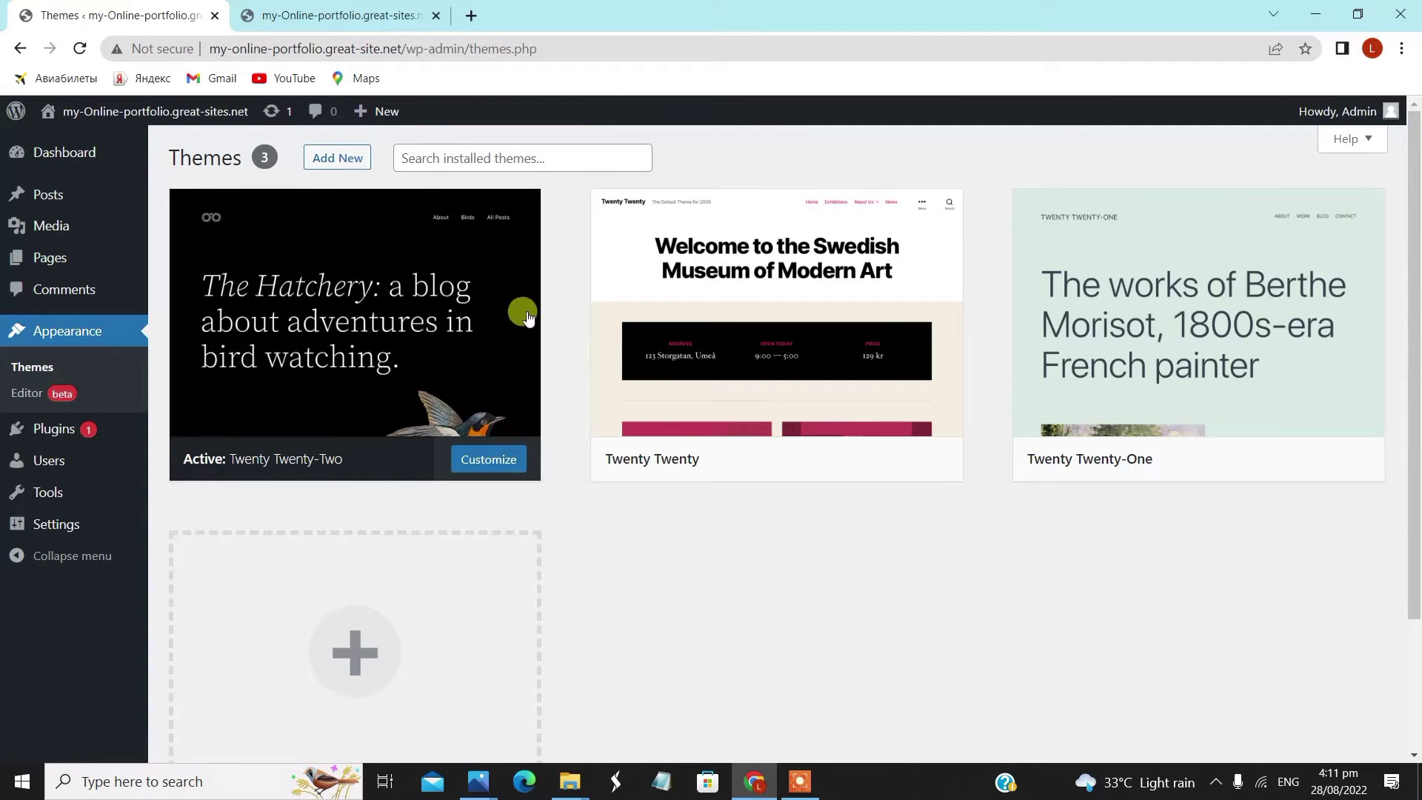
pyautogui.click(342, 164)
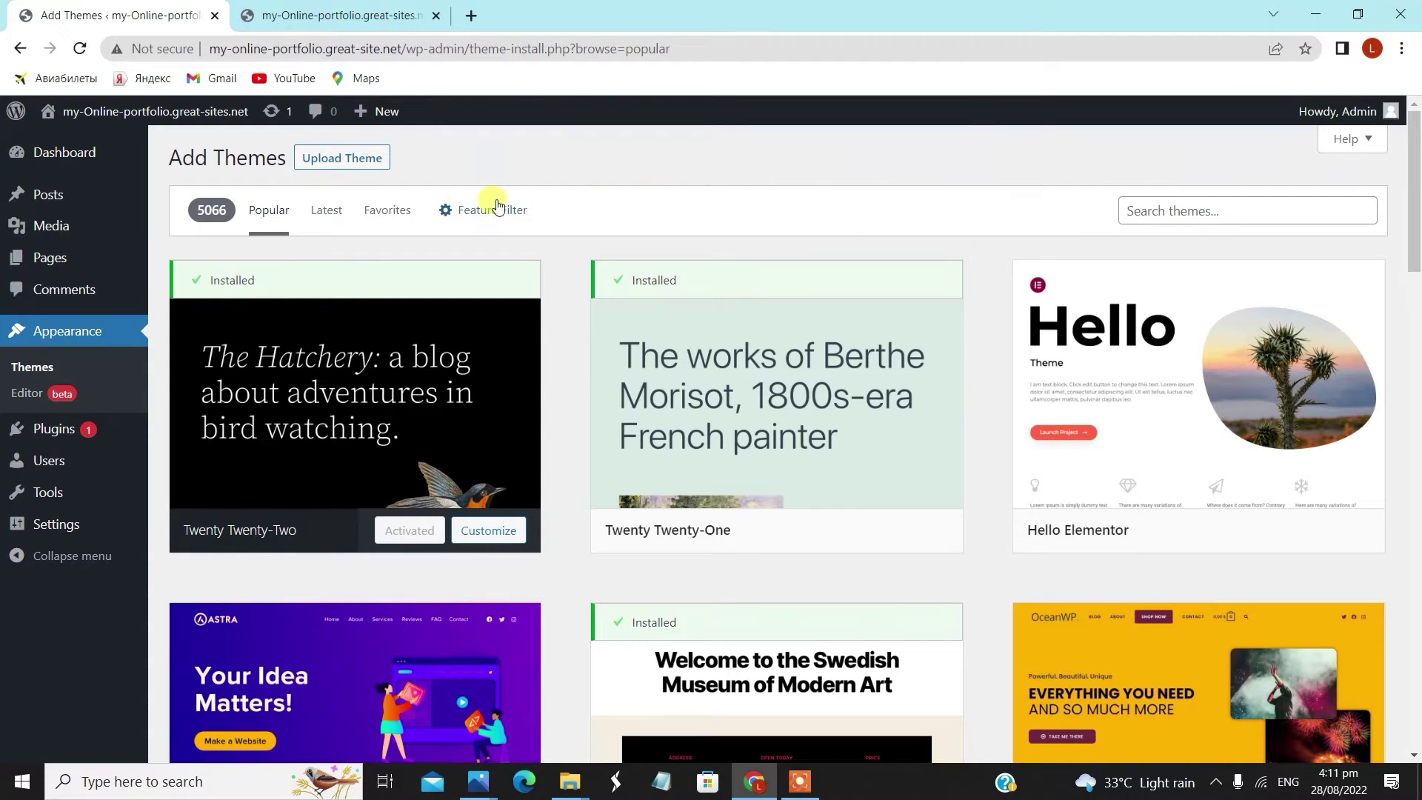
pyautogui.click(1213, 212)
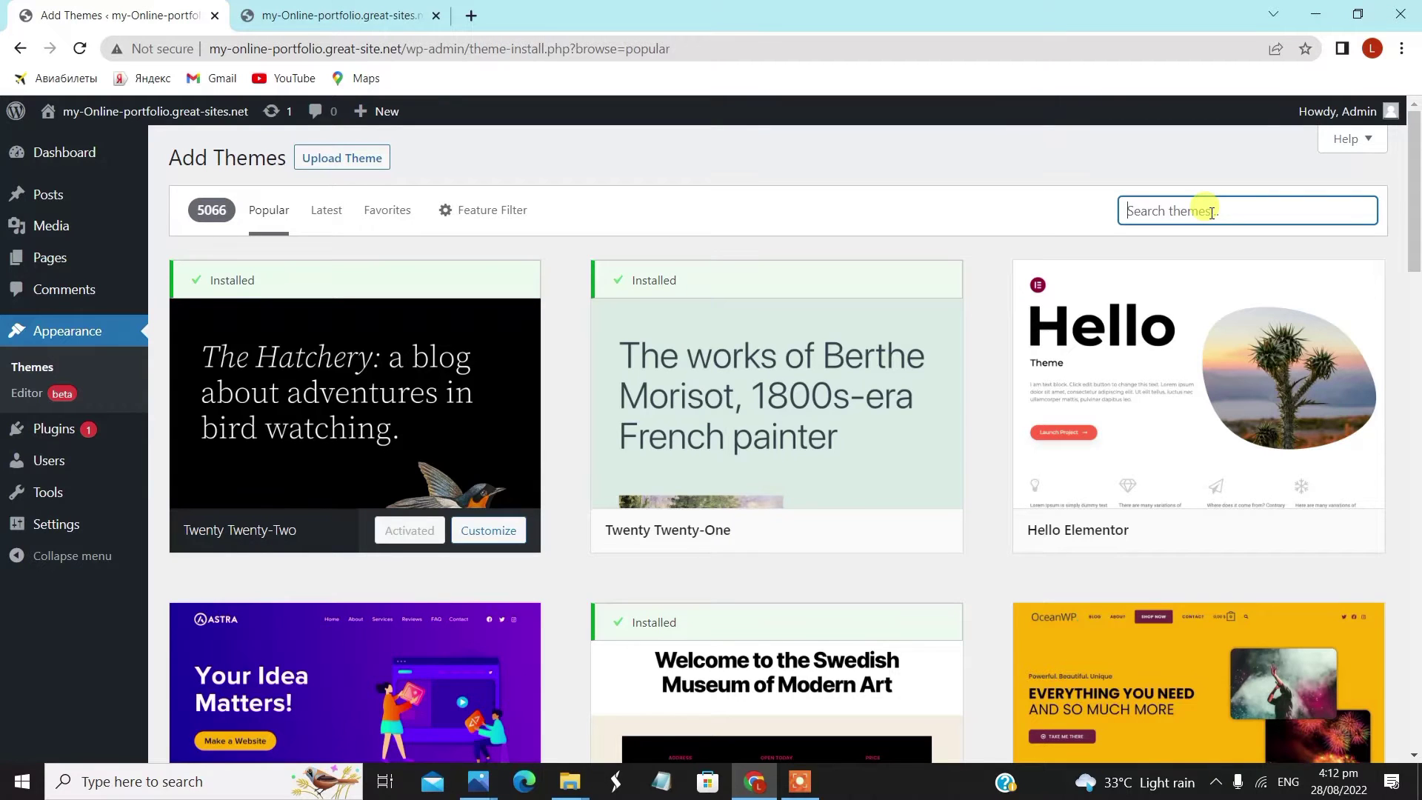
pyautogui.write('Vantage')
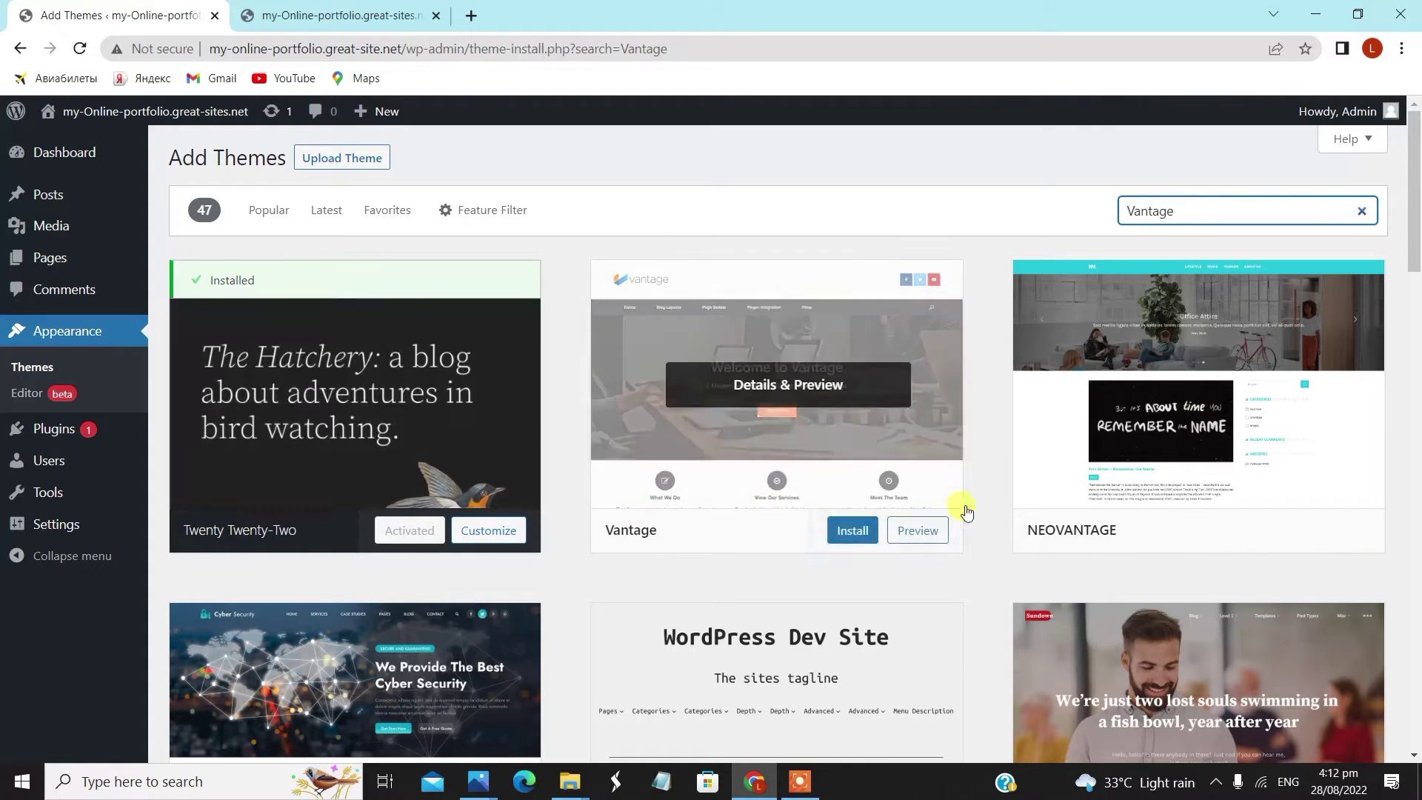
# - Install the Vantage theme and activate it on the site
pyautogui.scroll(-2, 651, 588)
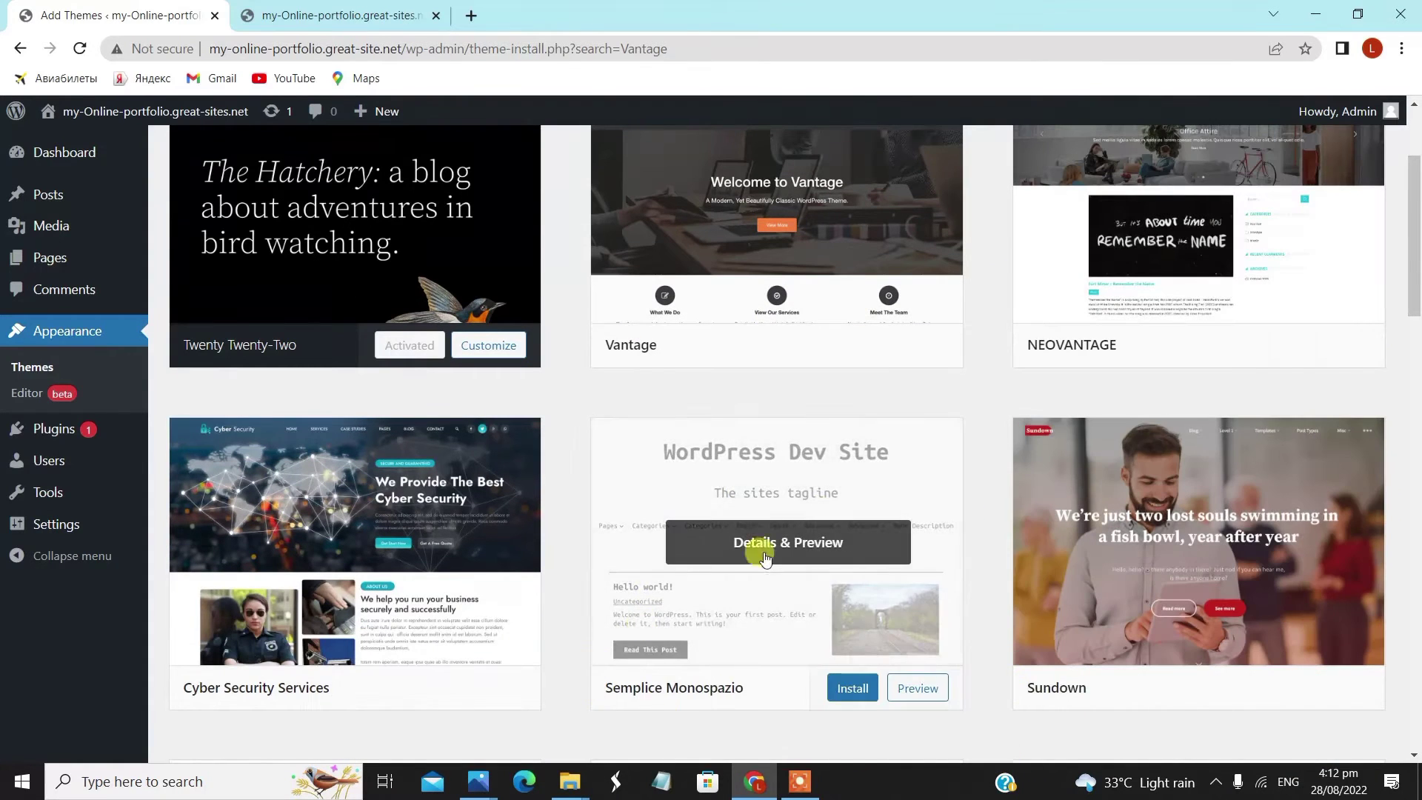
pyautogui.scroll(1, 796, 543)
pyautogui.scroll(1, 796, 542)
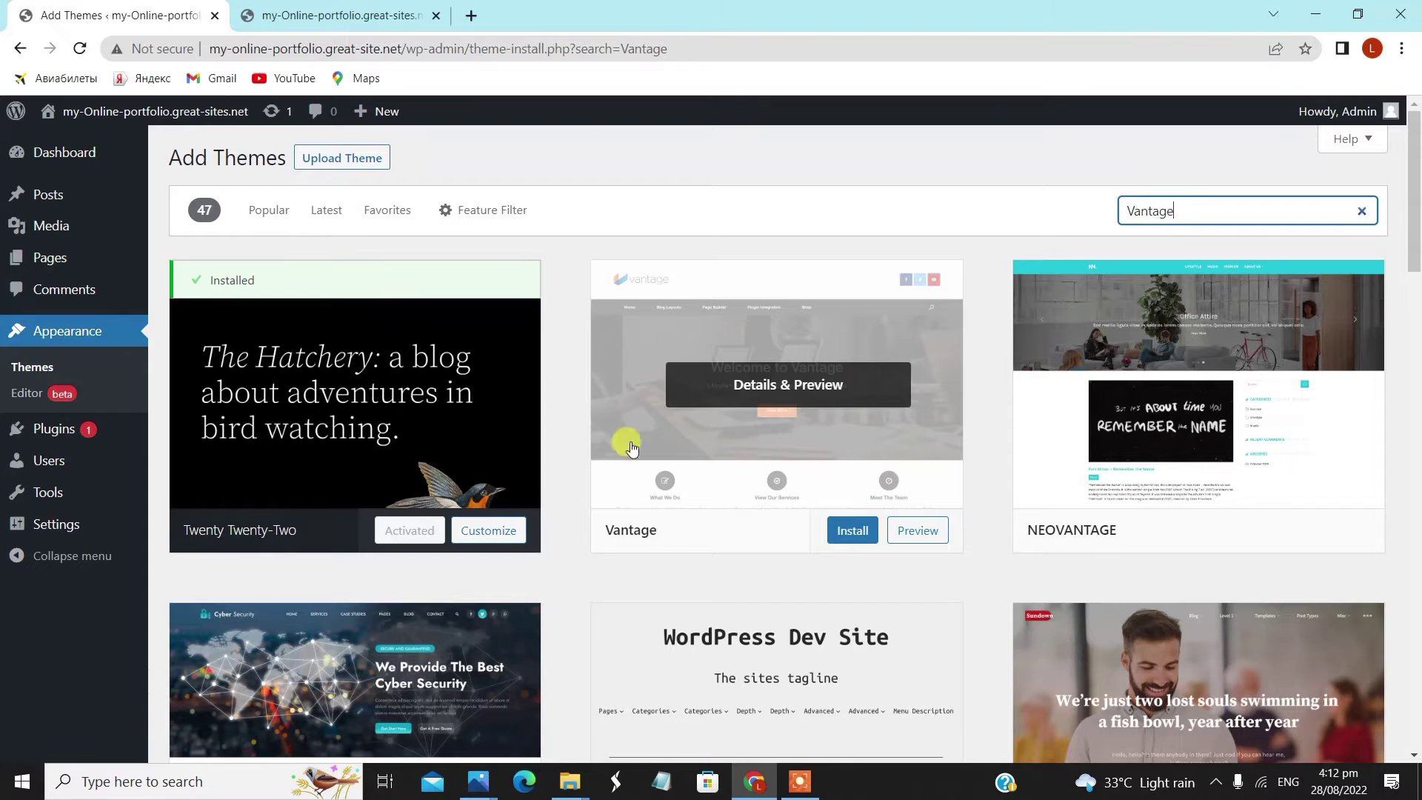
pyautogui.click(852, 536)
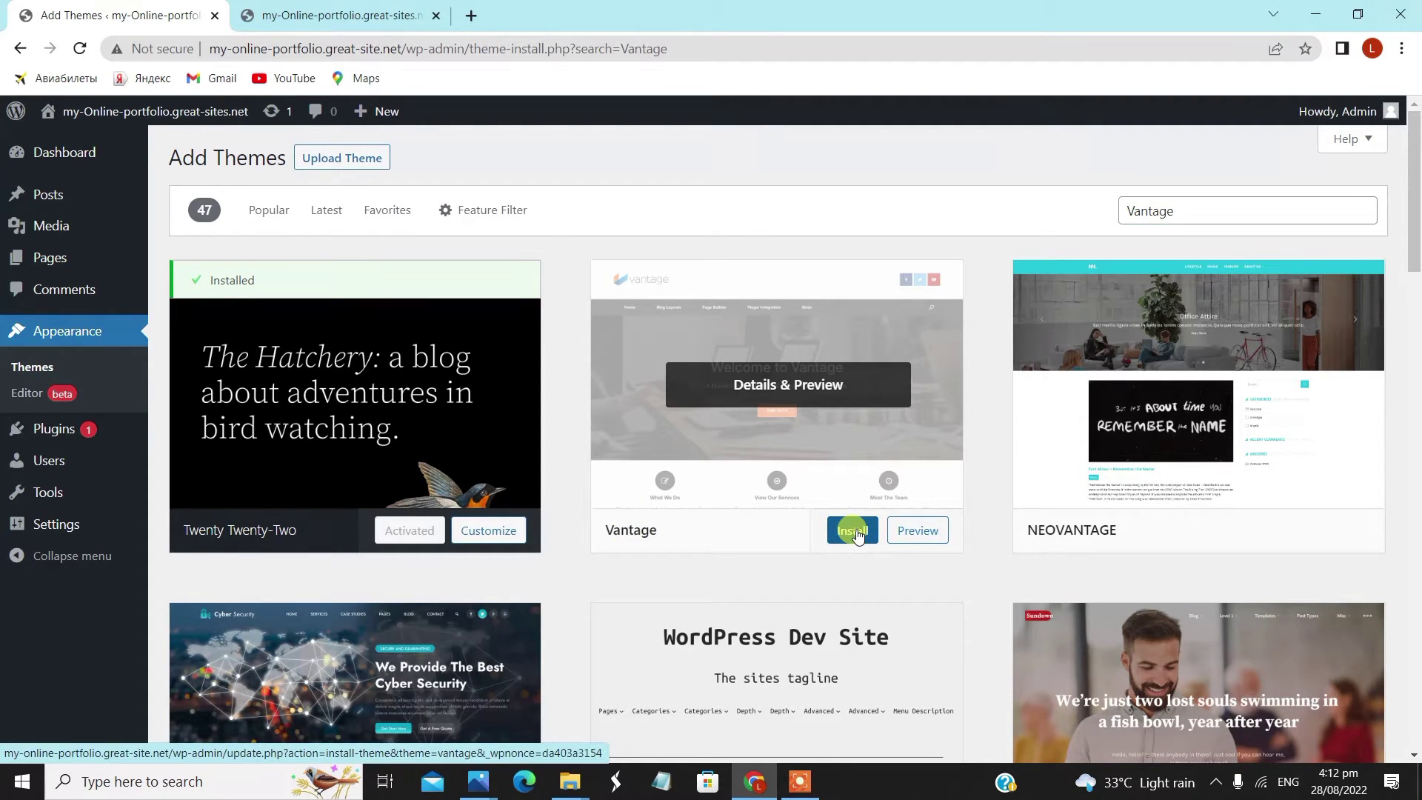
pyautogui.click(856, 536)
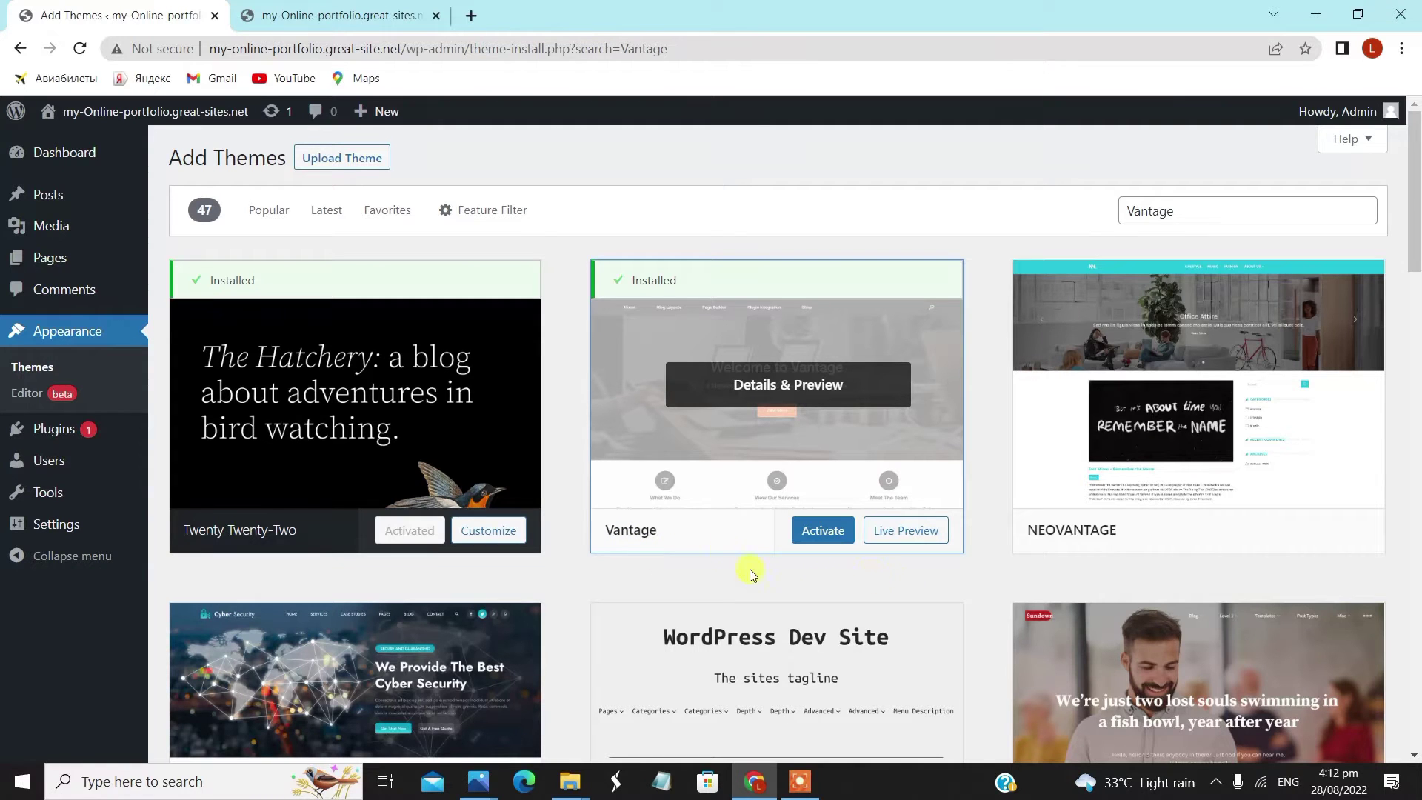
pyautogui.click(815, 541)
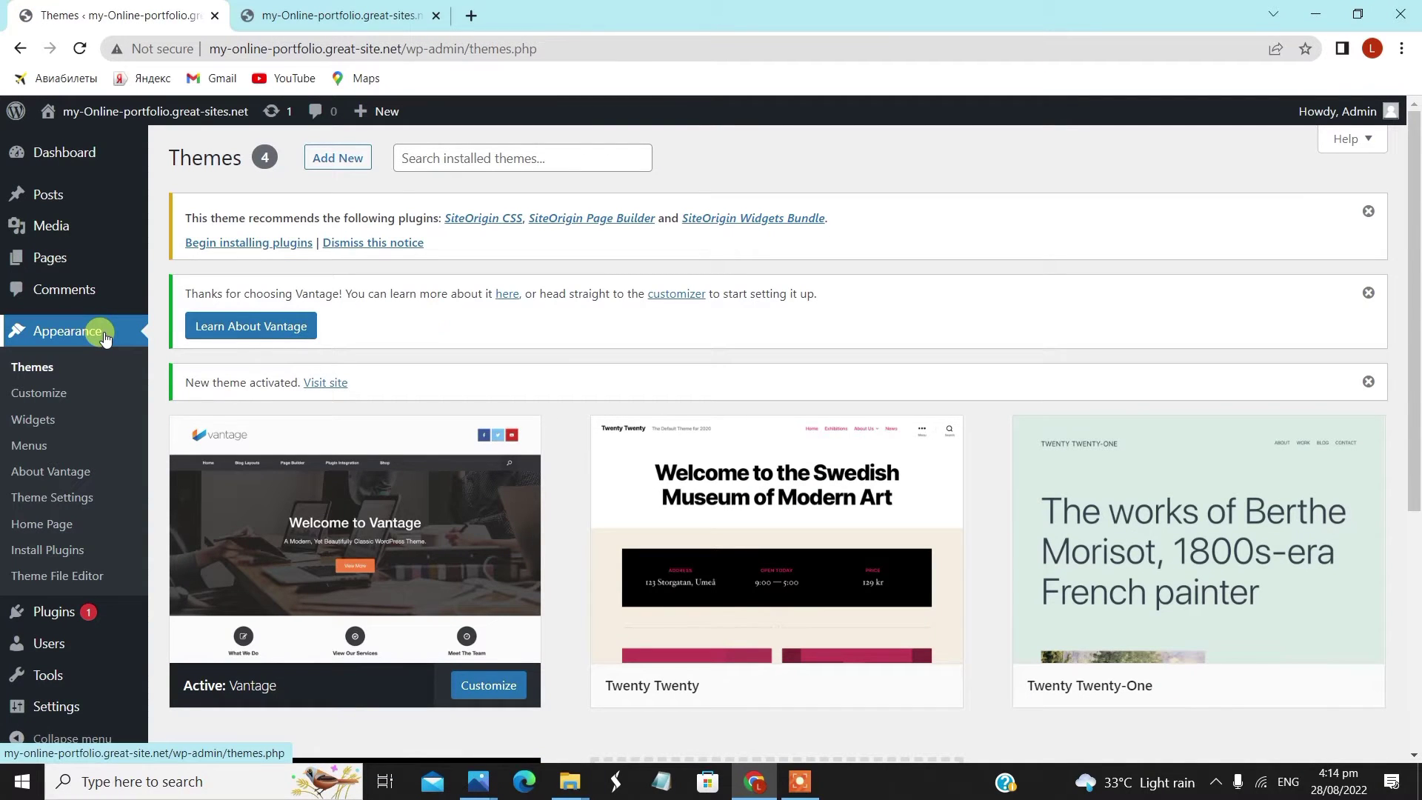
# - Review the live home page from header to footer with the Vantage theme applied
pyautogui.click(332, 13)
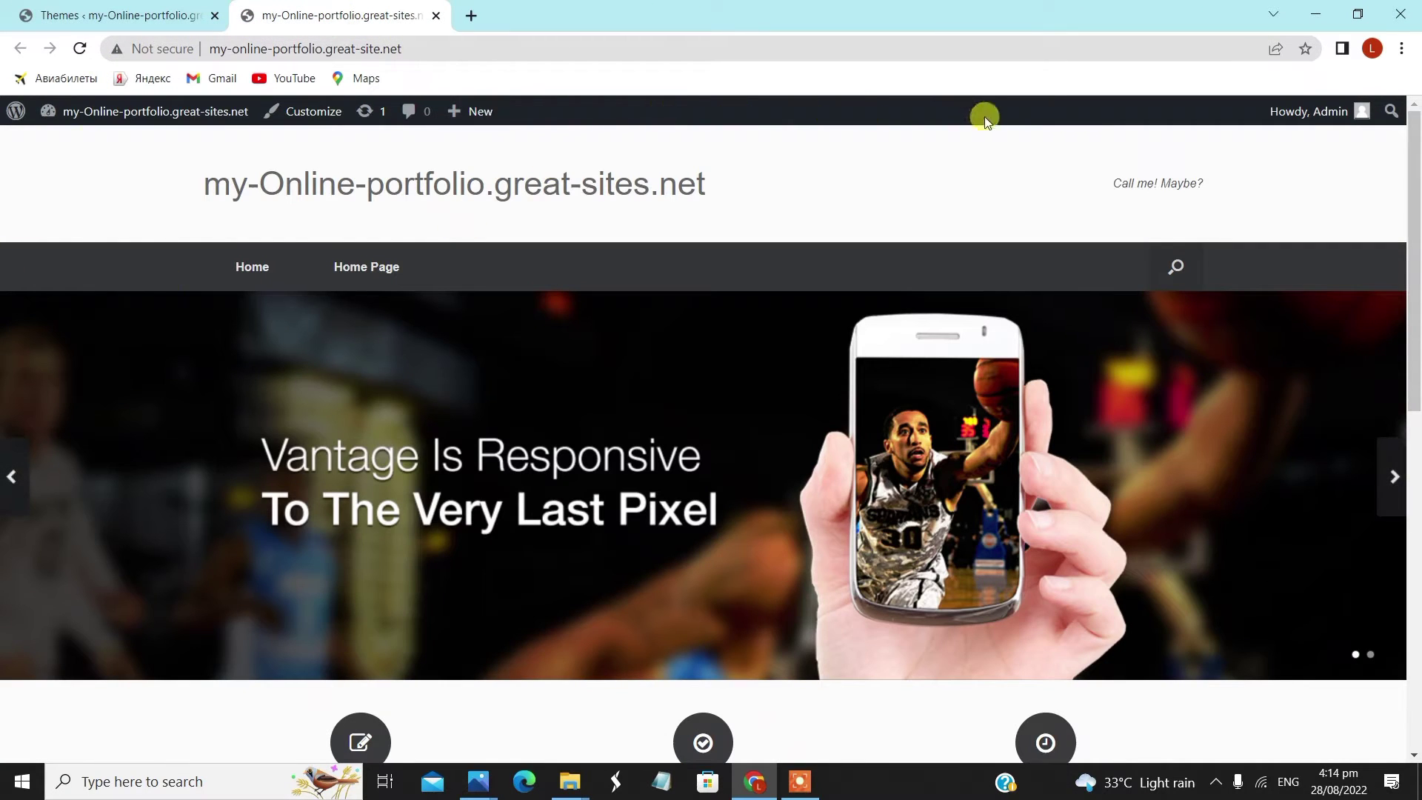
pyautogui.scroll(-5, 1056, 445)
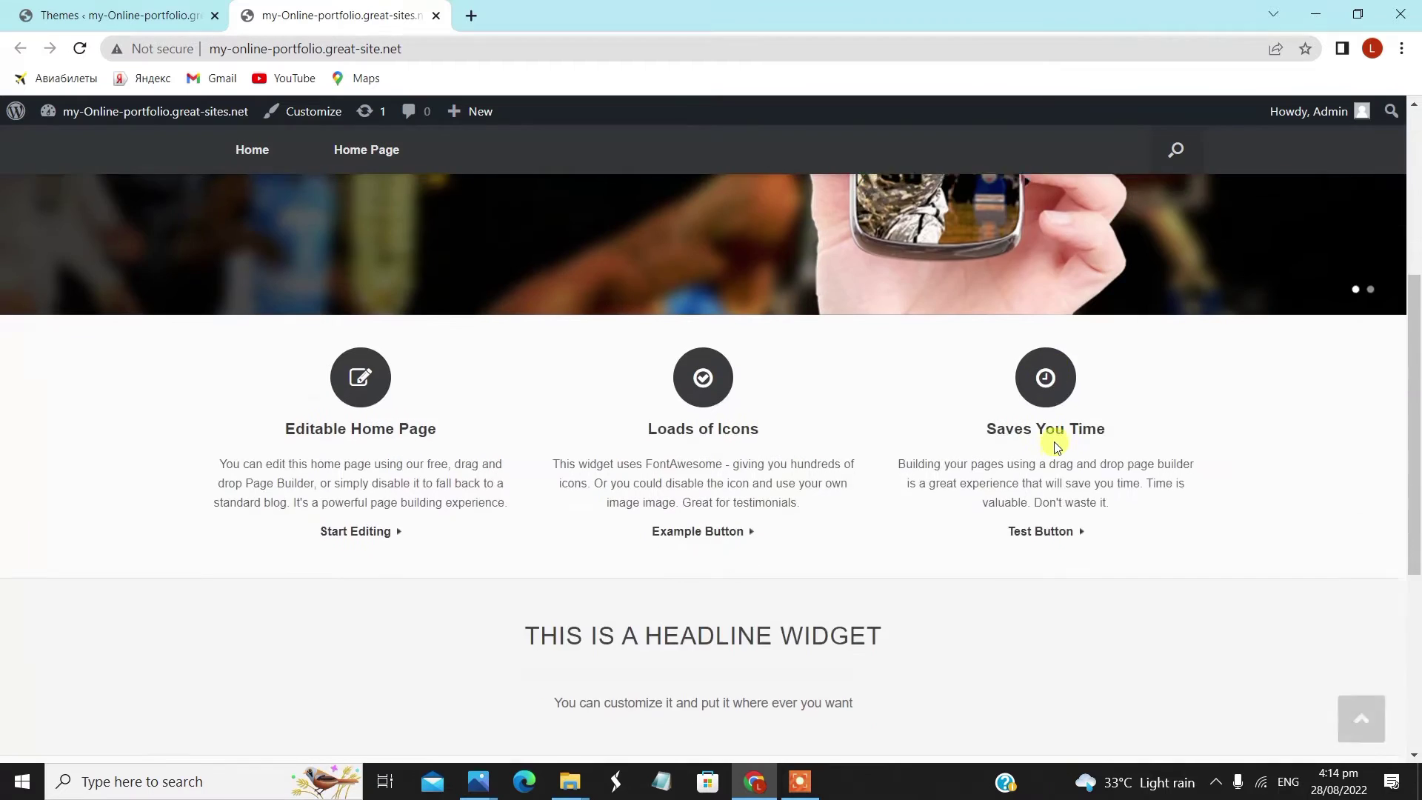
pyautogui.scroll(-5, 1056, 445)
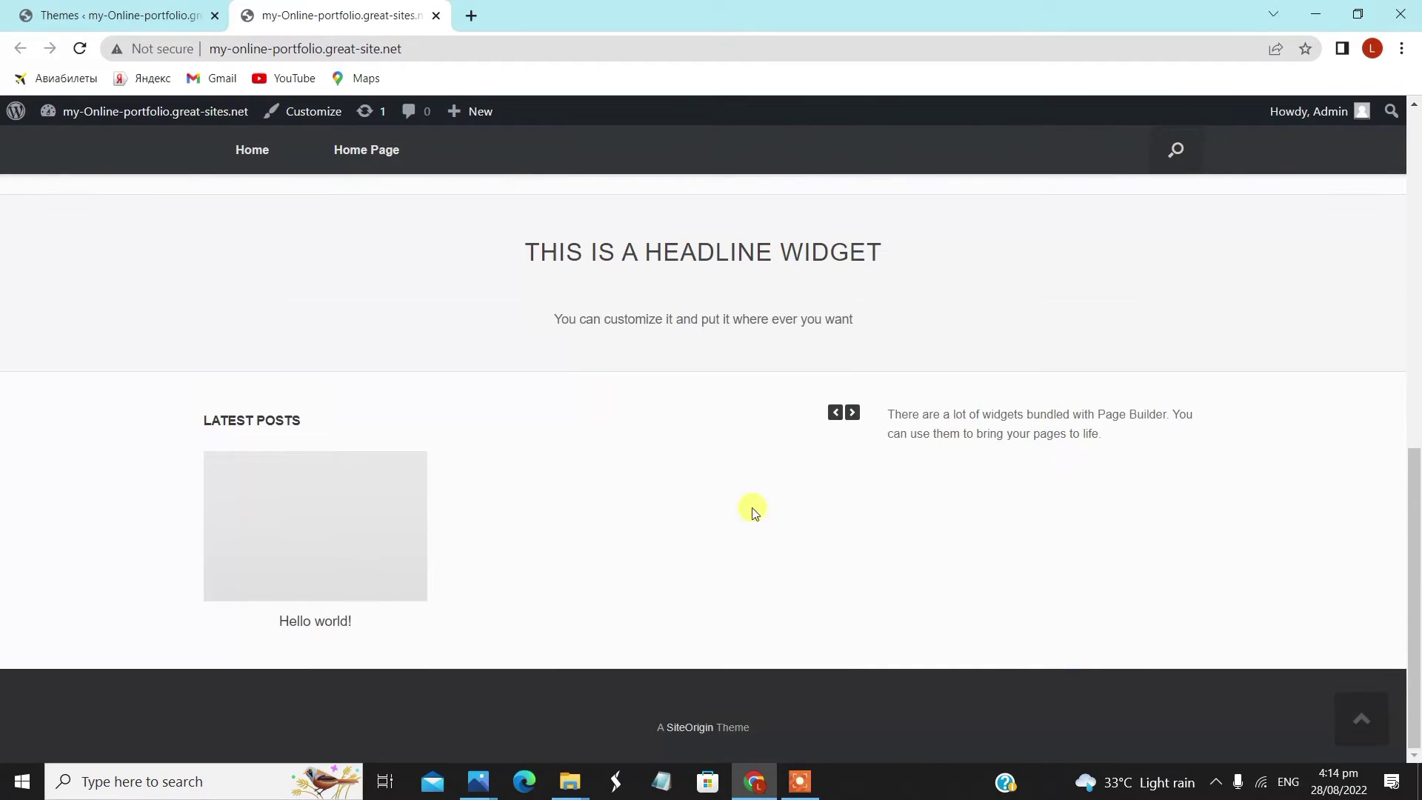
pyautogui.scroll(2, 1002, 541)
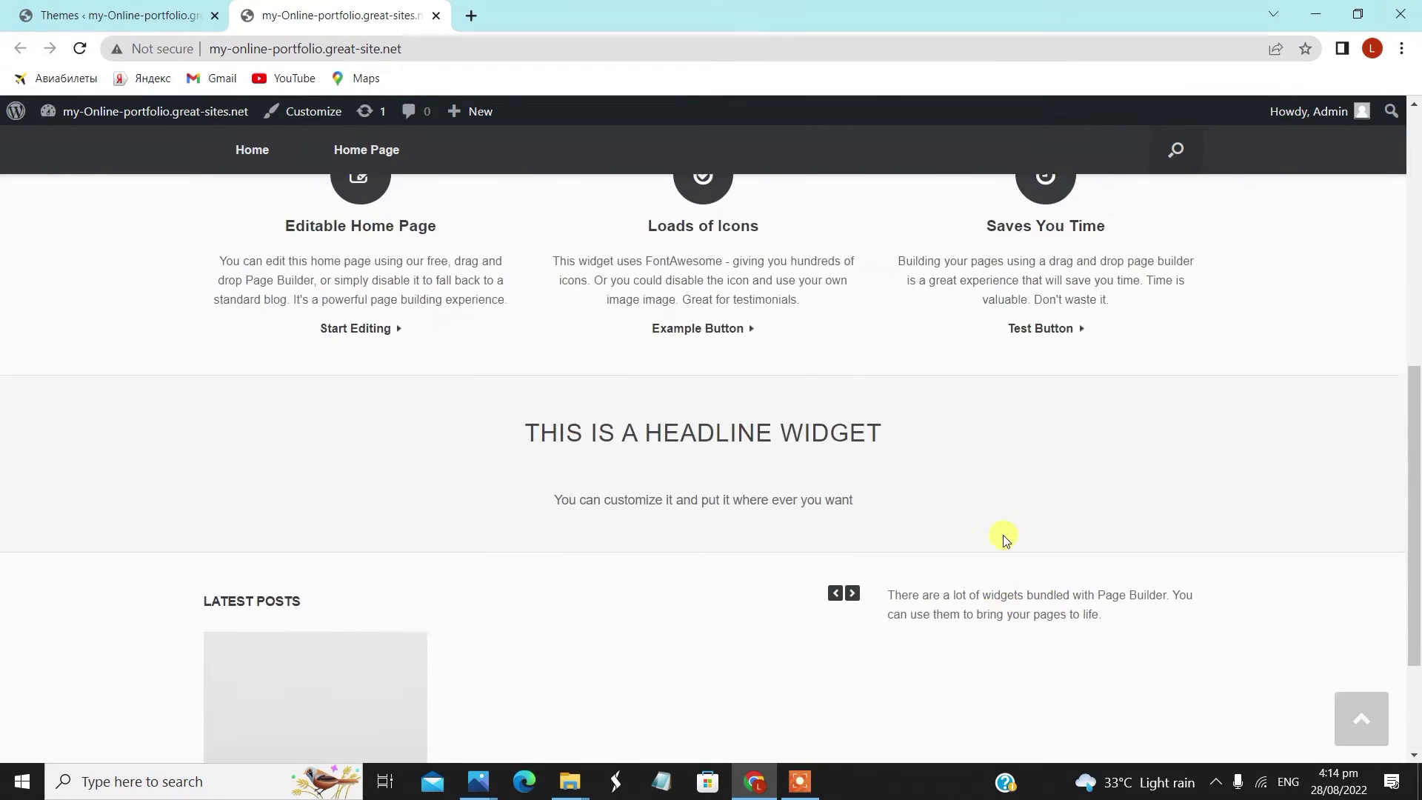
pyautogui.scroll(6, 1005, 540)
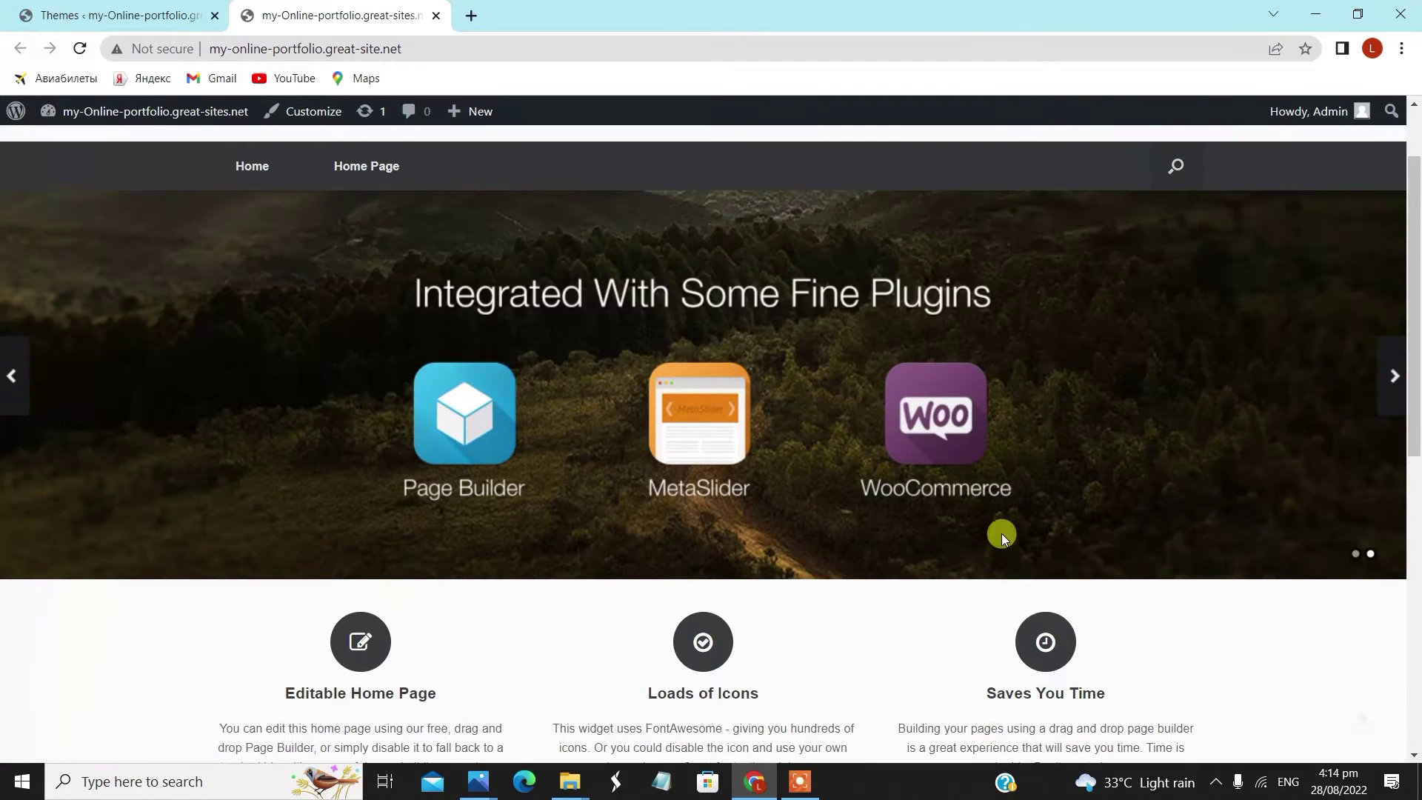
pyautogui.scroll(1, 1004, 536)
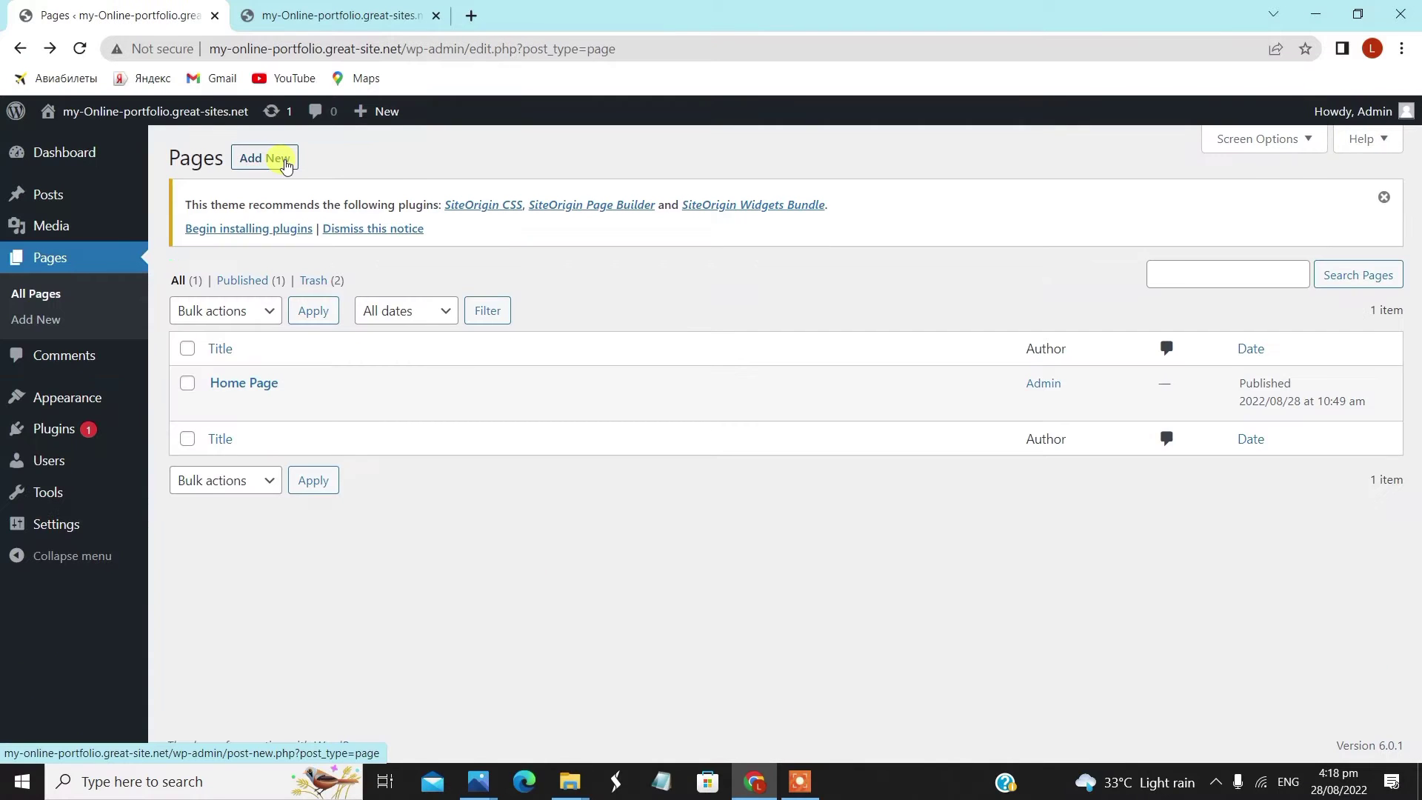
# - Create a new page with the title "About Me"
pyautogui.click(287, 165)
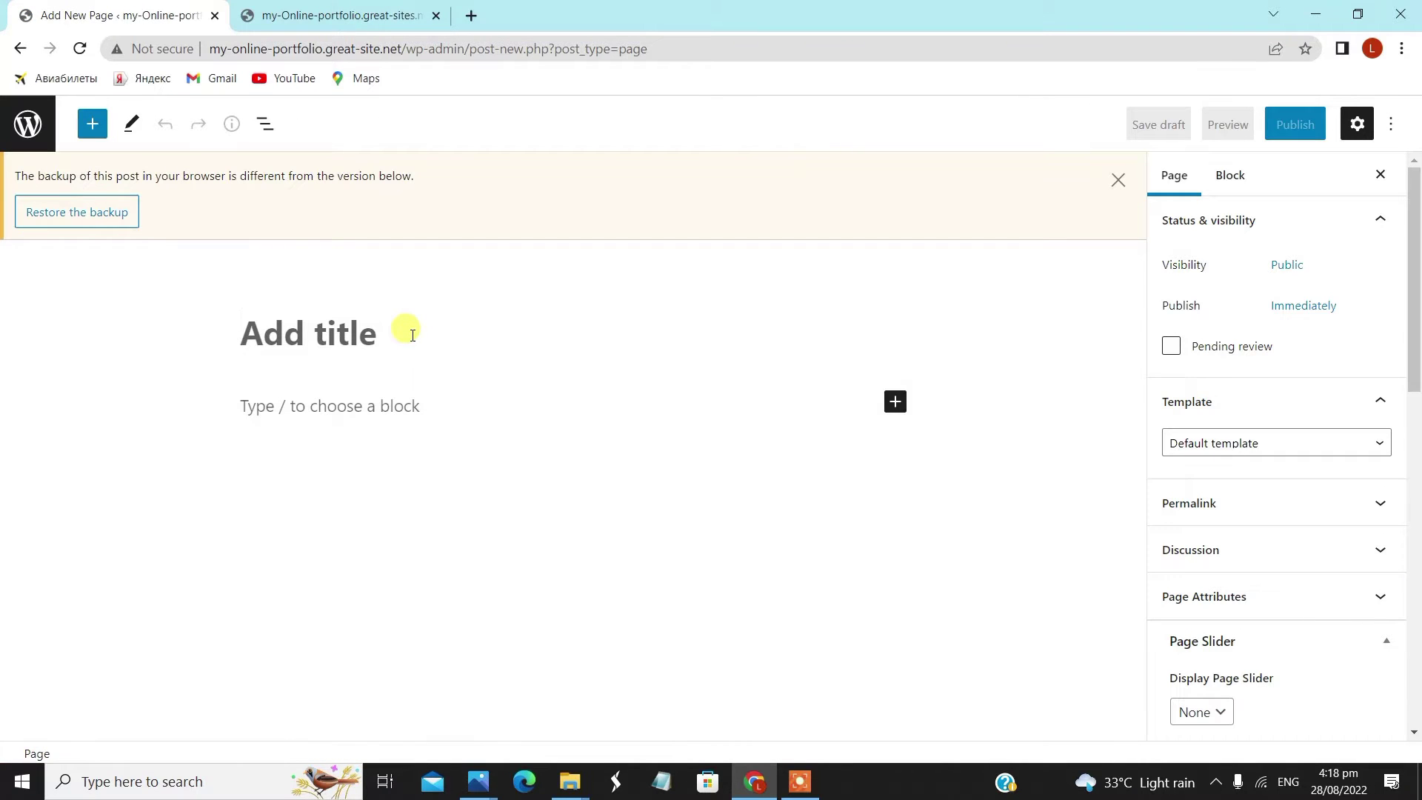
pyautogui.click(363, 317)
pyautogui.write('About Me')
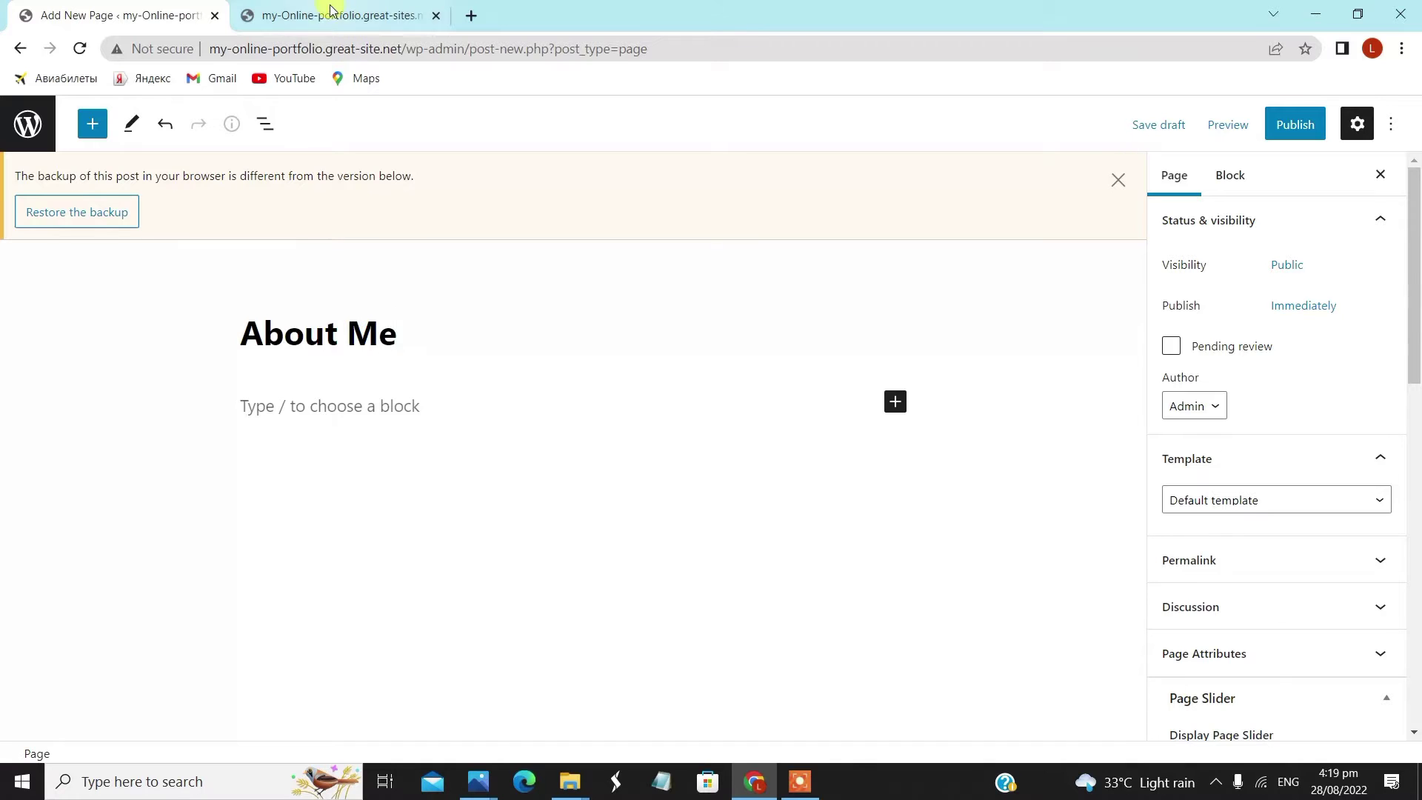
# - Dismiss the backup notice and set the About Me page's template to "Full Width Page, No Title"
pyautogui.click(1322, 500)
pyautogui.click(1354, 393)
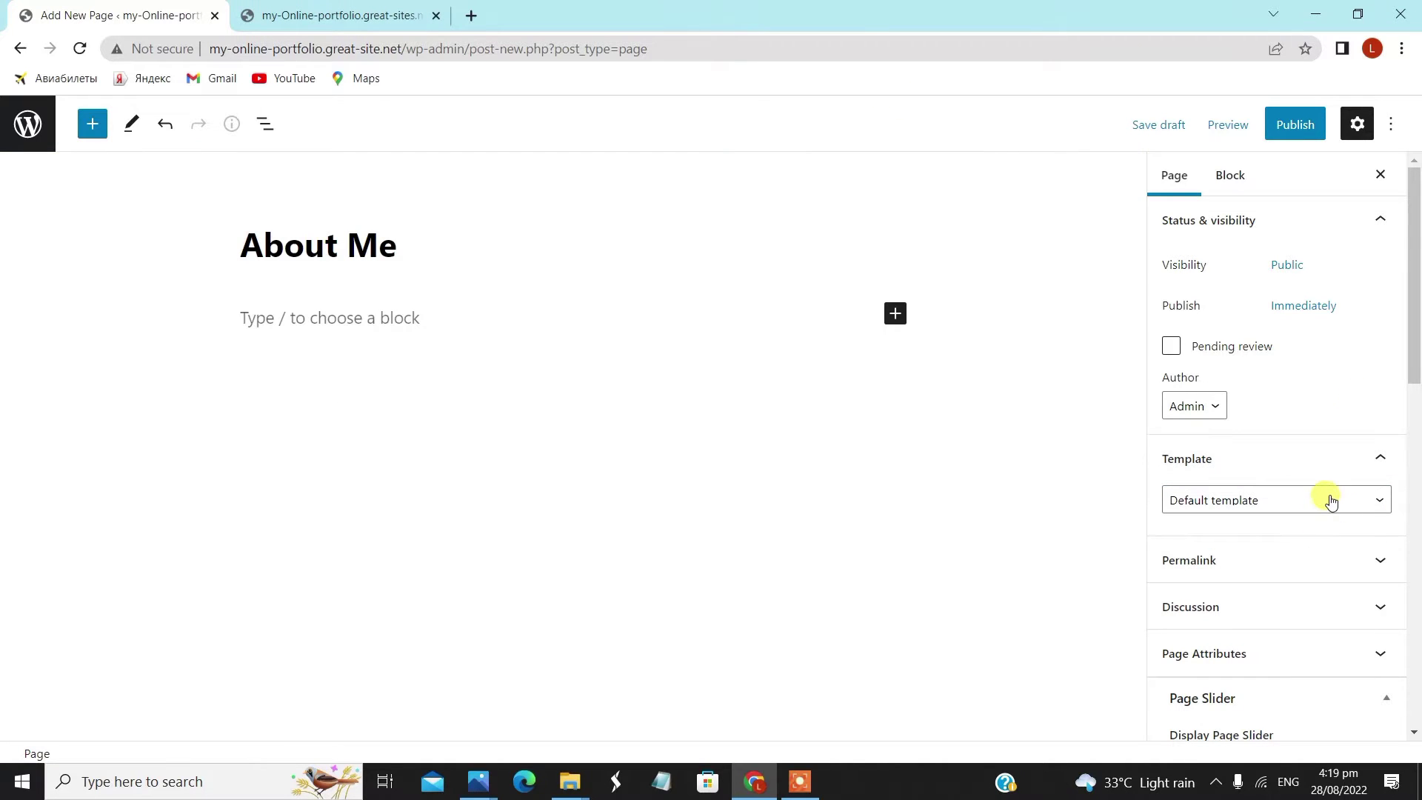
pyautogui.click(1331, 501)
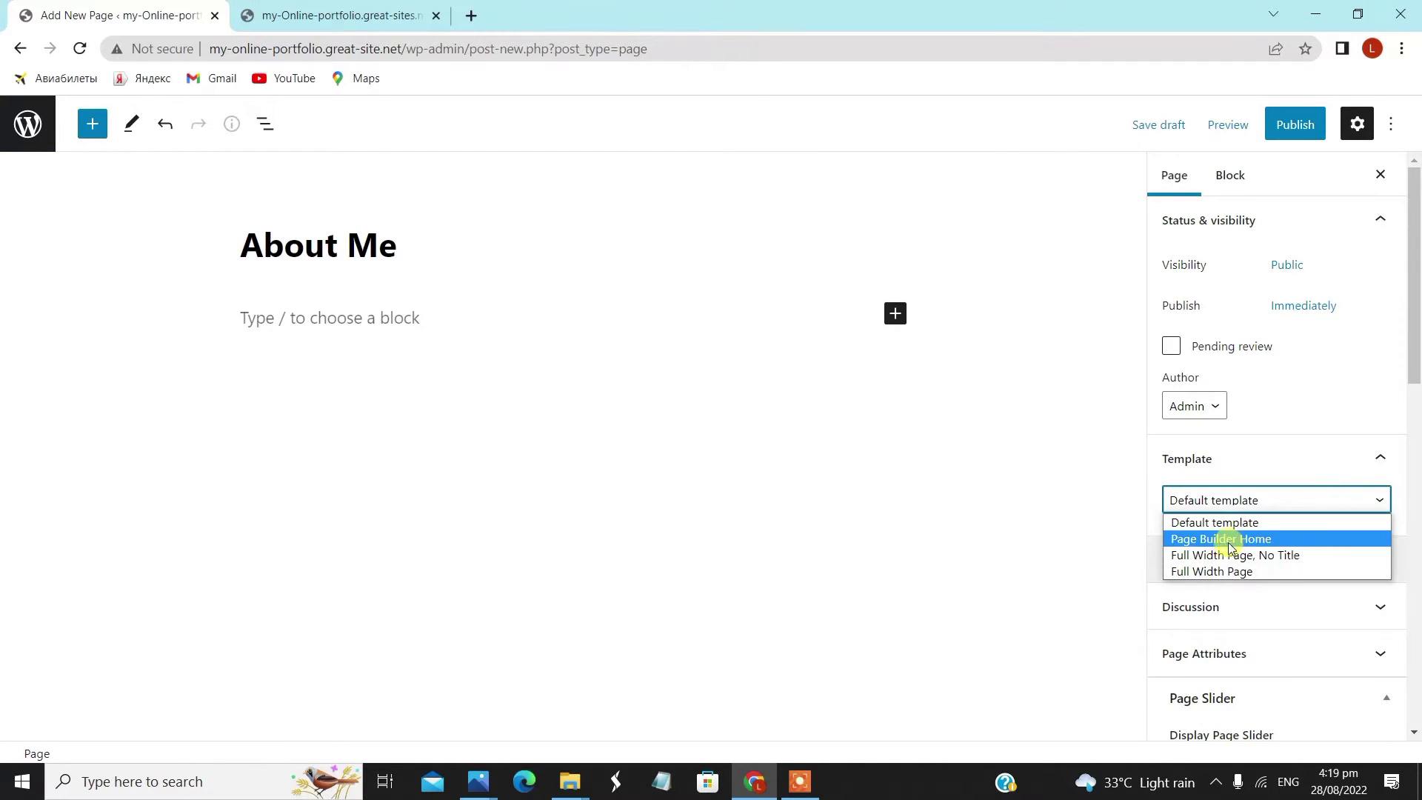
pyautogui.click(1313, 555)
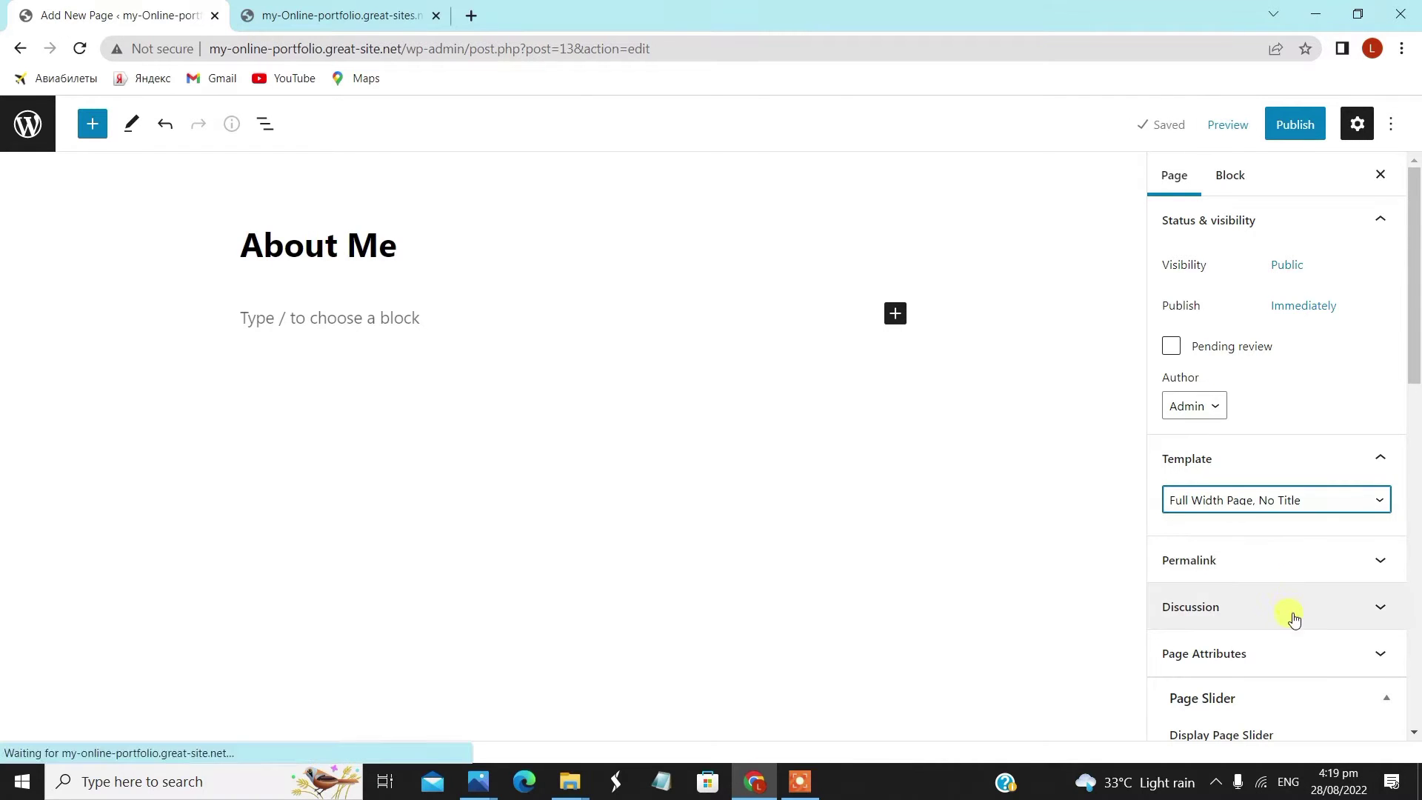
# - Set the page layout to Full Width in the page settings and publish the About Me page
pyautogui.scroll(-5, 1289, 614)
pyautogui.scroll(-5, 1214, 588)
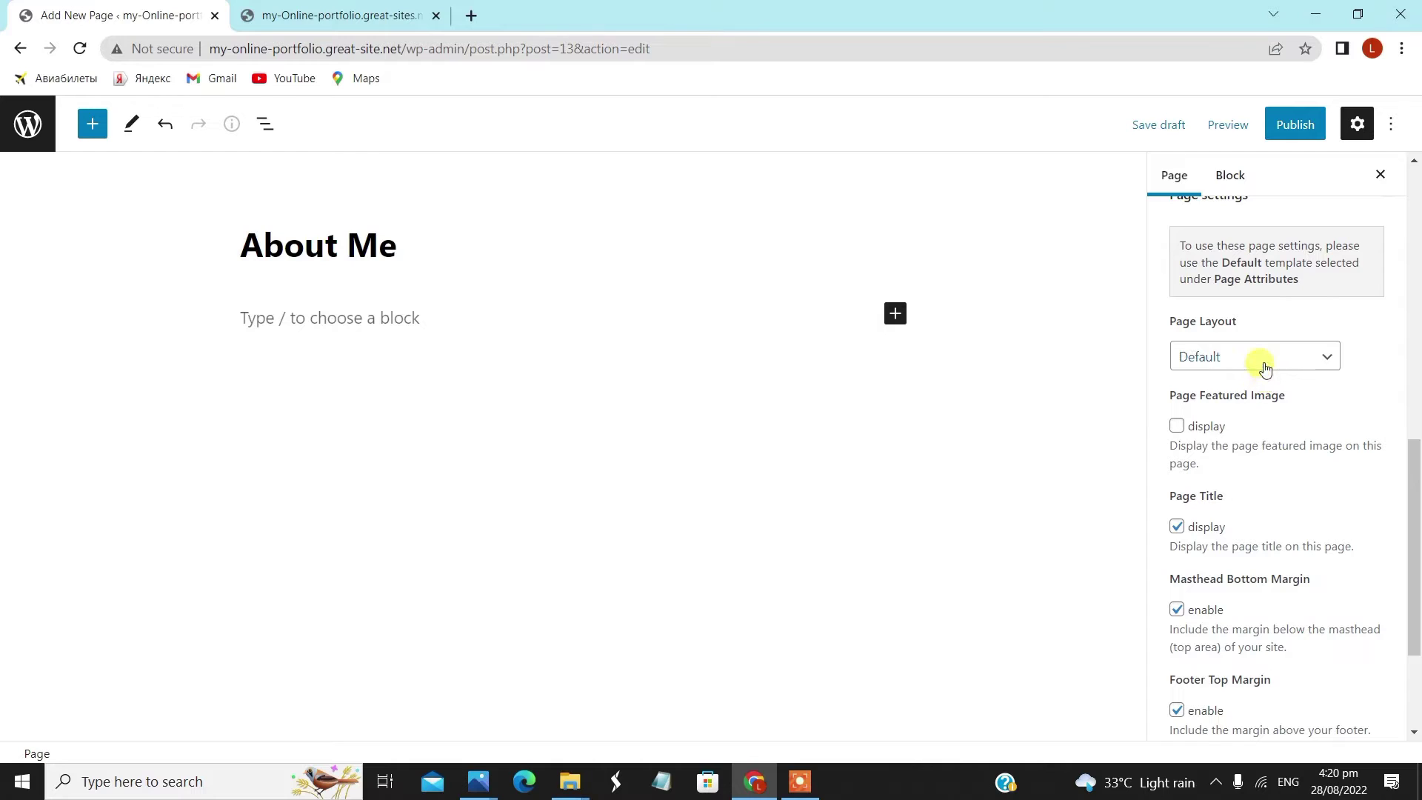
pyautogui.click(1265, 368)
pyautogui.click(1264, 415)
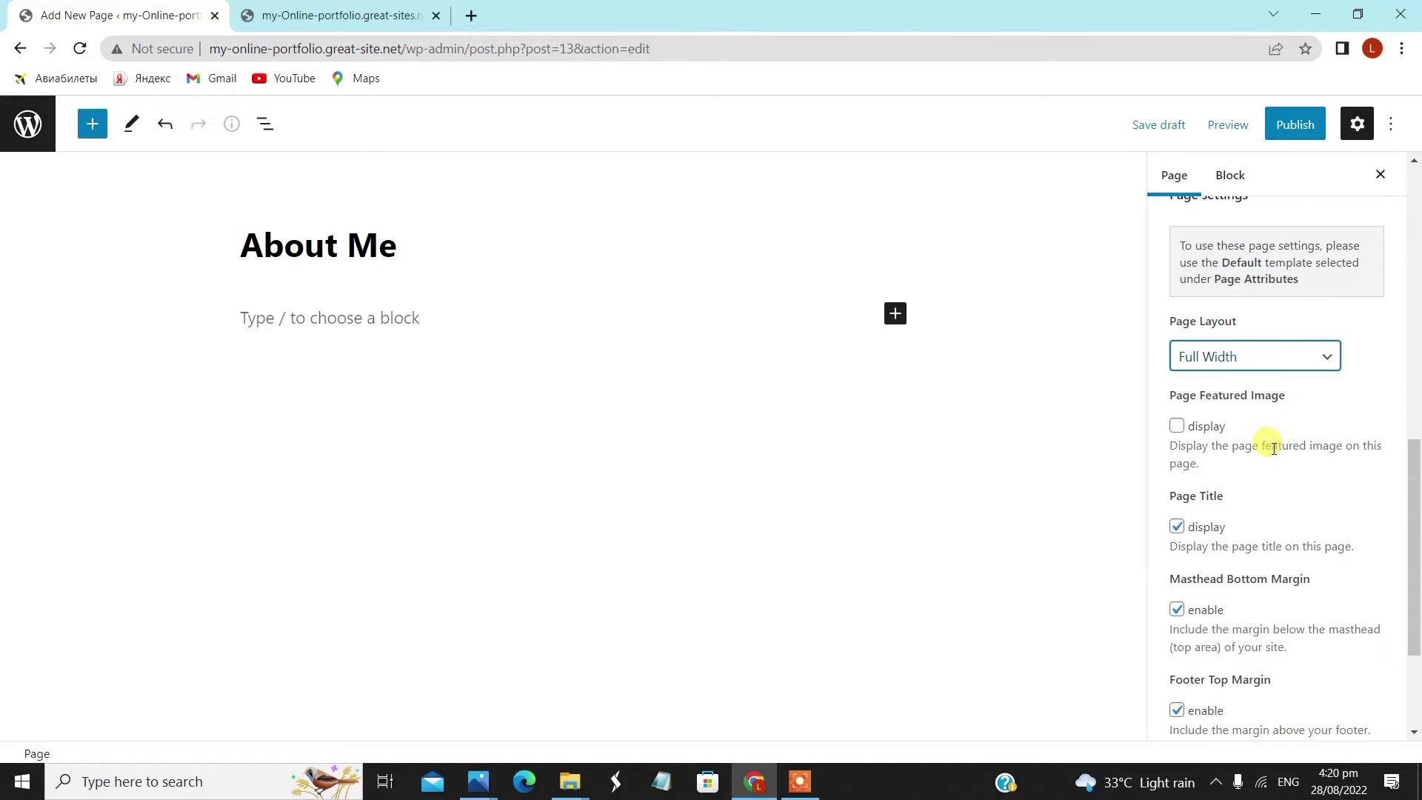
pyautogui.scroll(-1, 1292, 506)
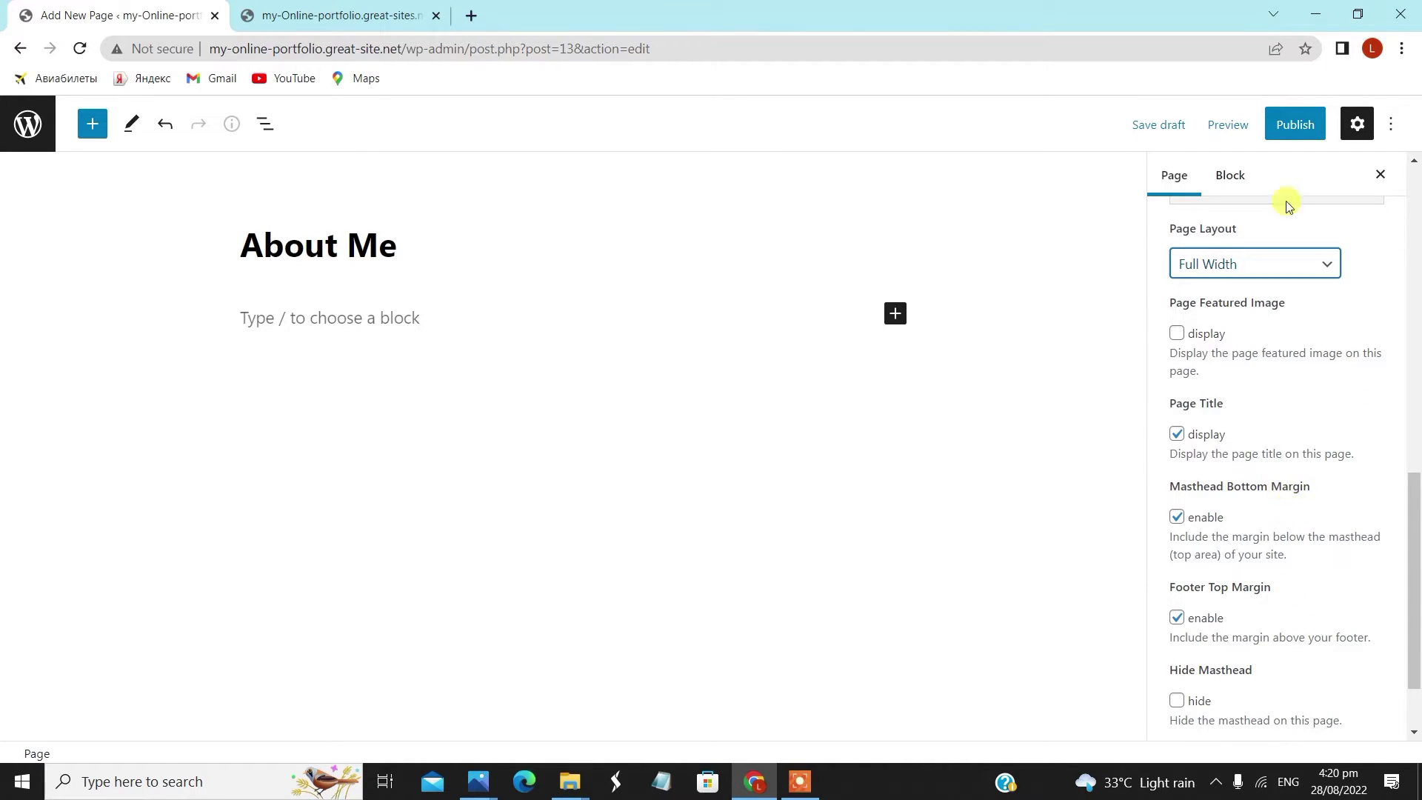
pyautogui.click(1297, 124)
pyautogui.click(1252, 128)
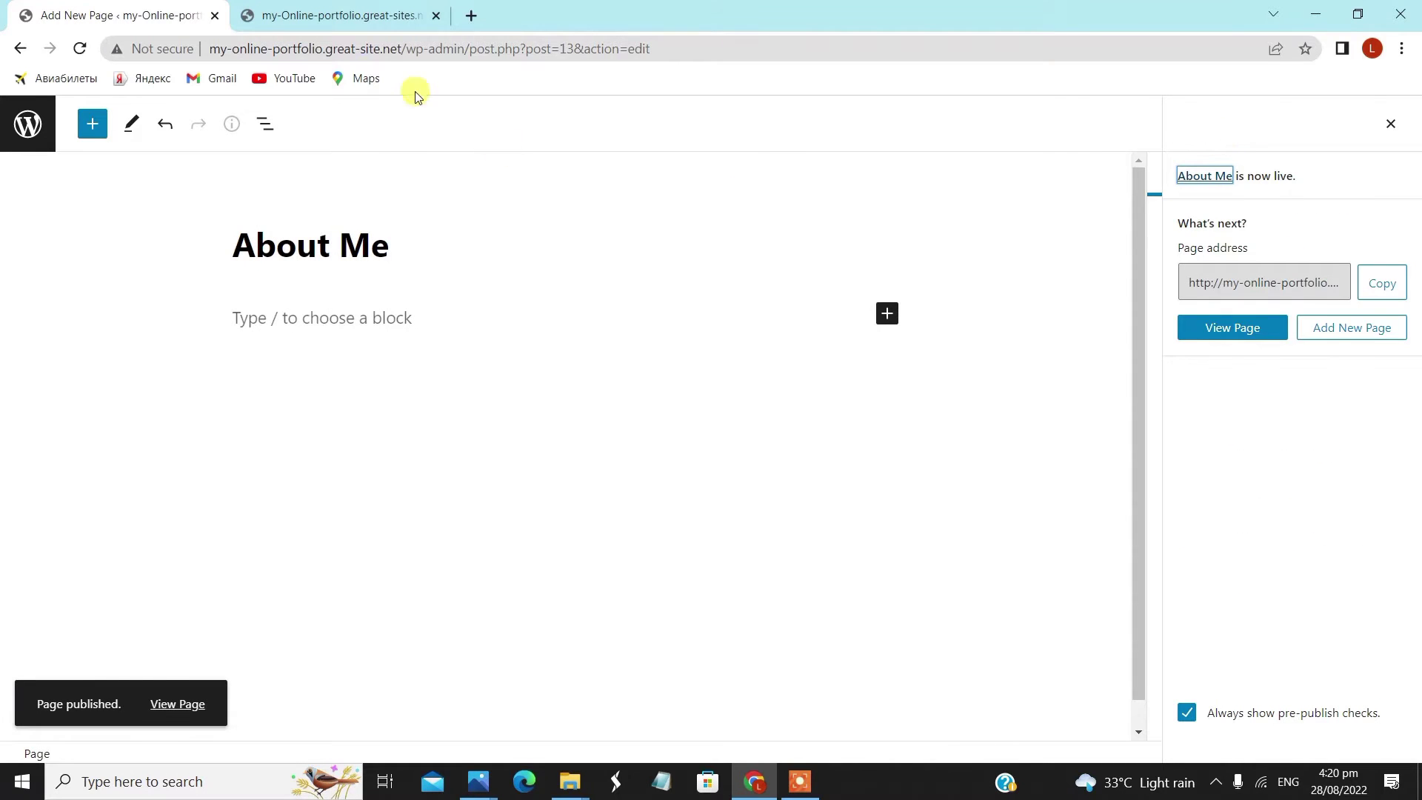
# - Reload the live site to check its navigation menu for the About Me page
pyautogui.click(355, 15)
pyautogui.rightClick(826, 216)
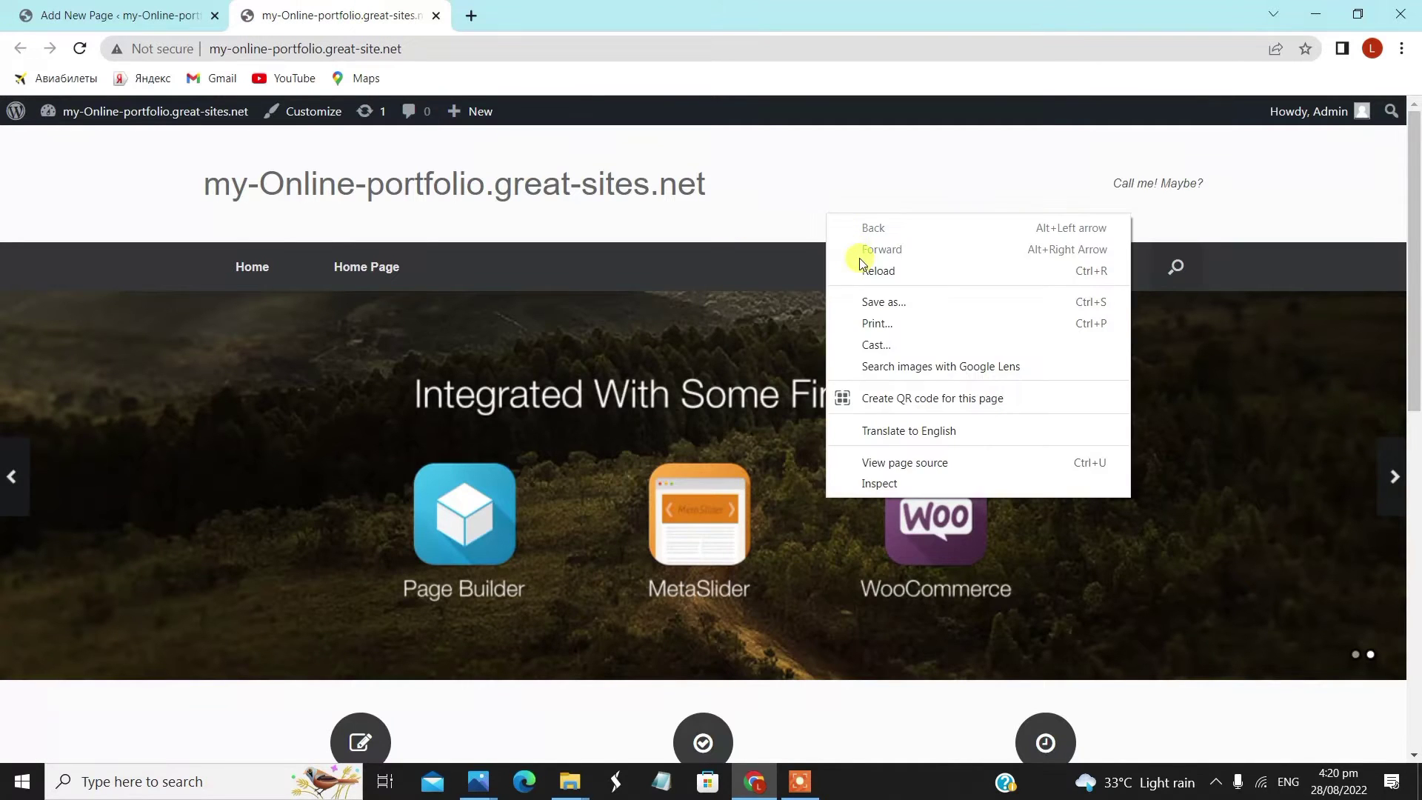
pyautogui.click(860, 269)
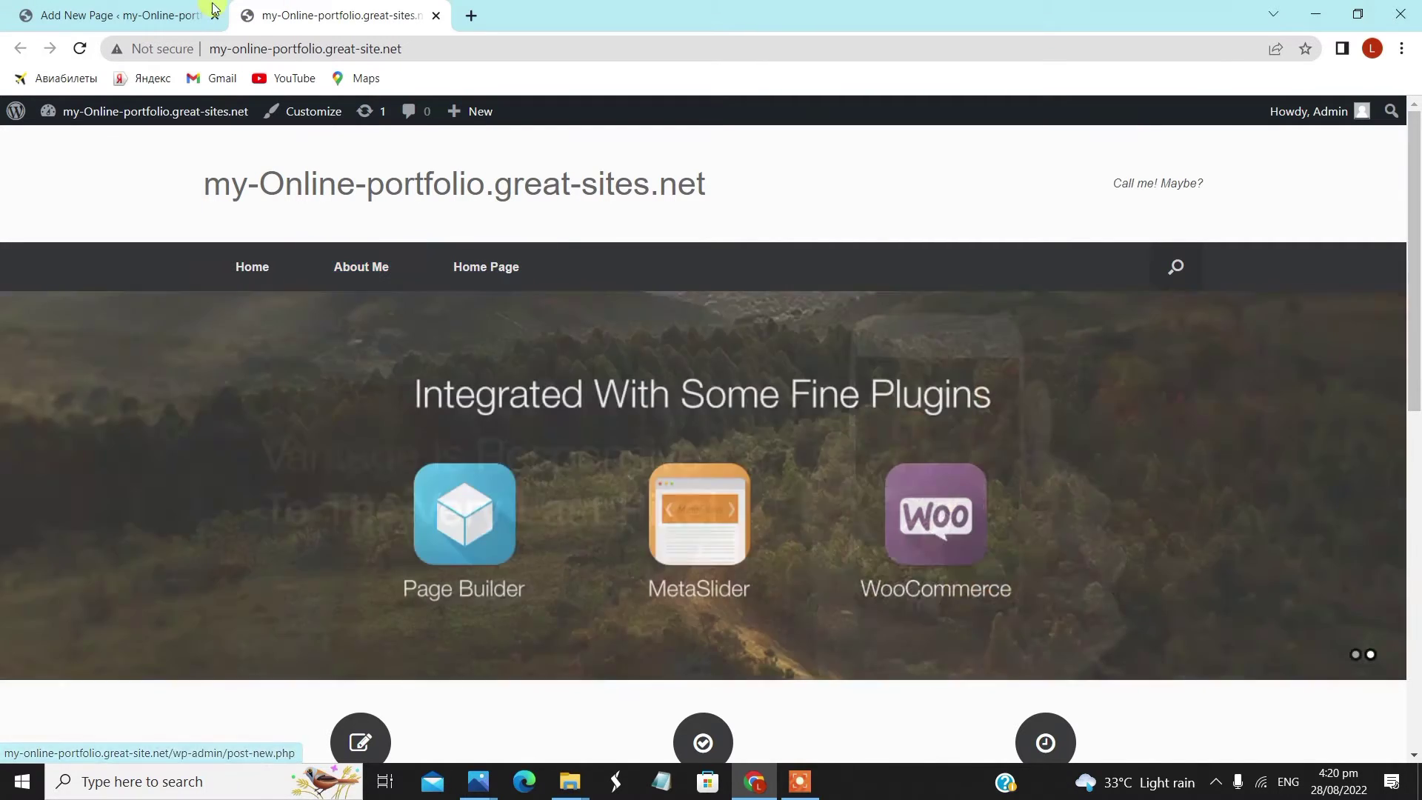
# - Return to the list of pages and move "Home Page" to the trash
pyautogui.click(153, 14)
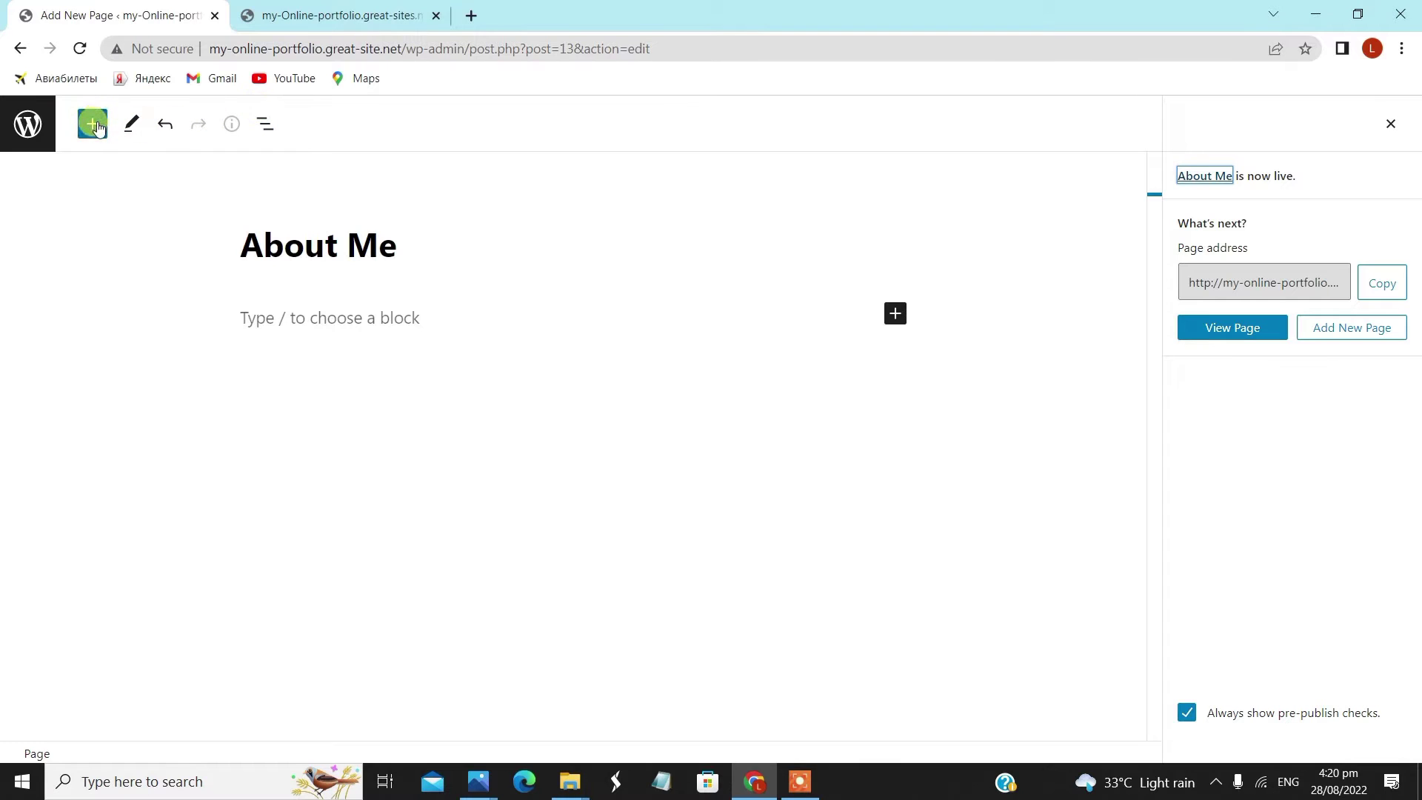
pyautogui.click(27, 123)
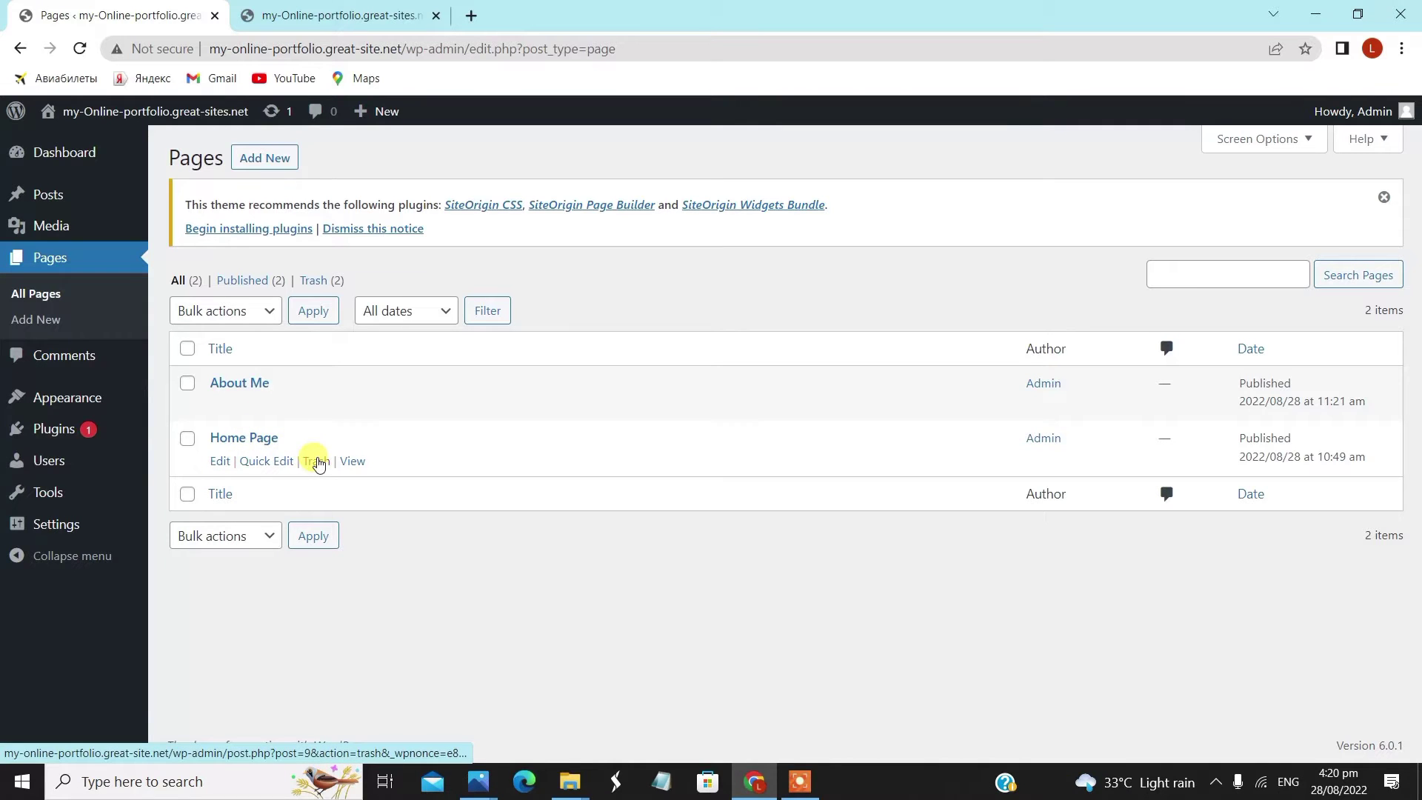
pyautogui.click(316, 462)
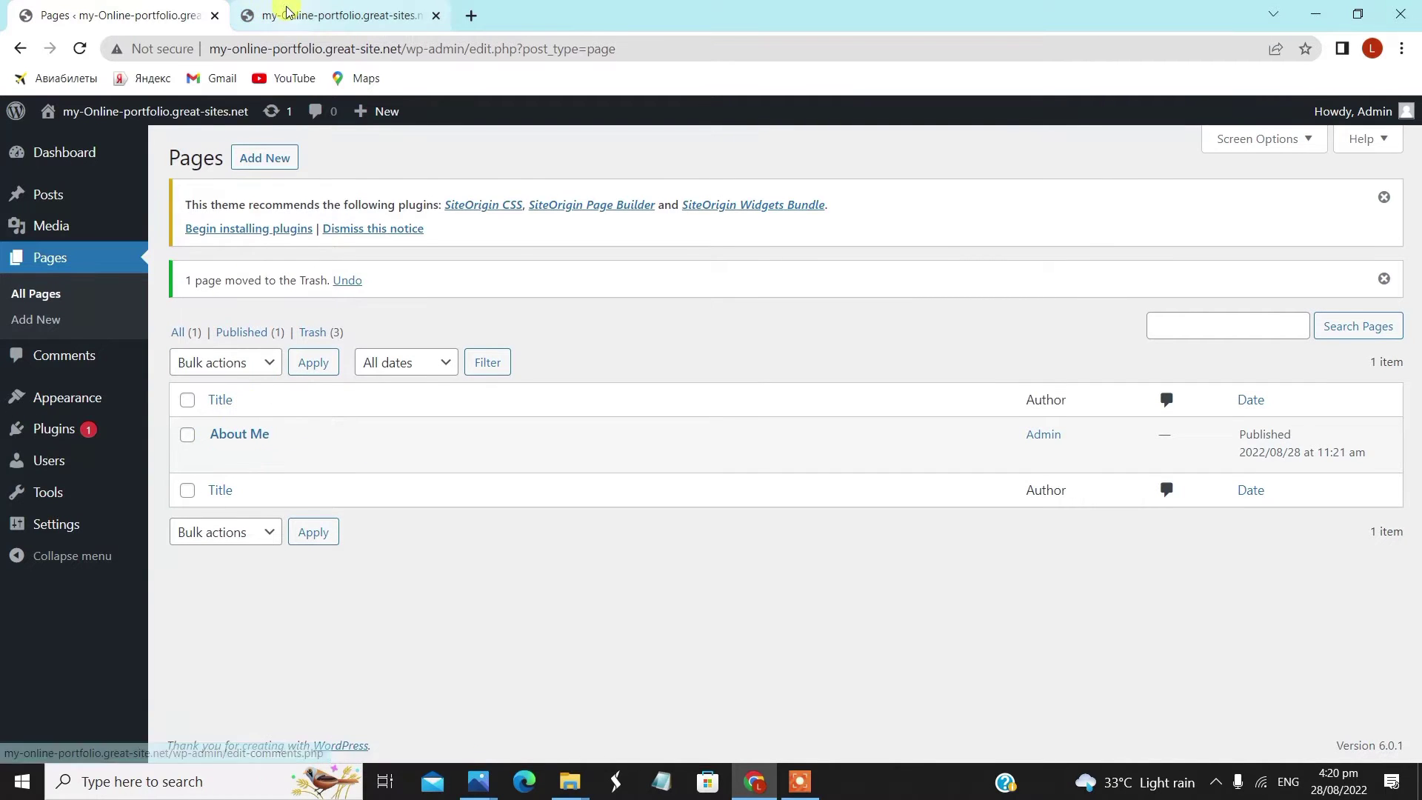
# - Reload the live site to check the navigation menu without the trashed page
pyautogui.click(252, 16)
pyautogui.rightClick(708, 189)
pyautogui.click(759, 246)
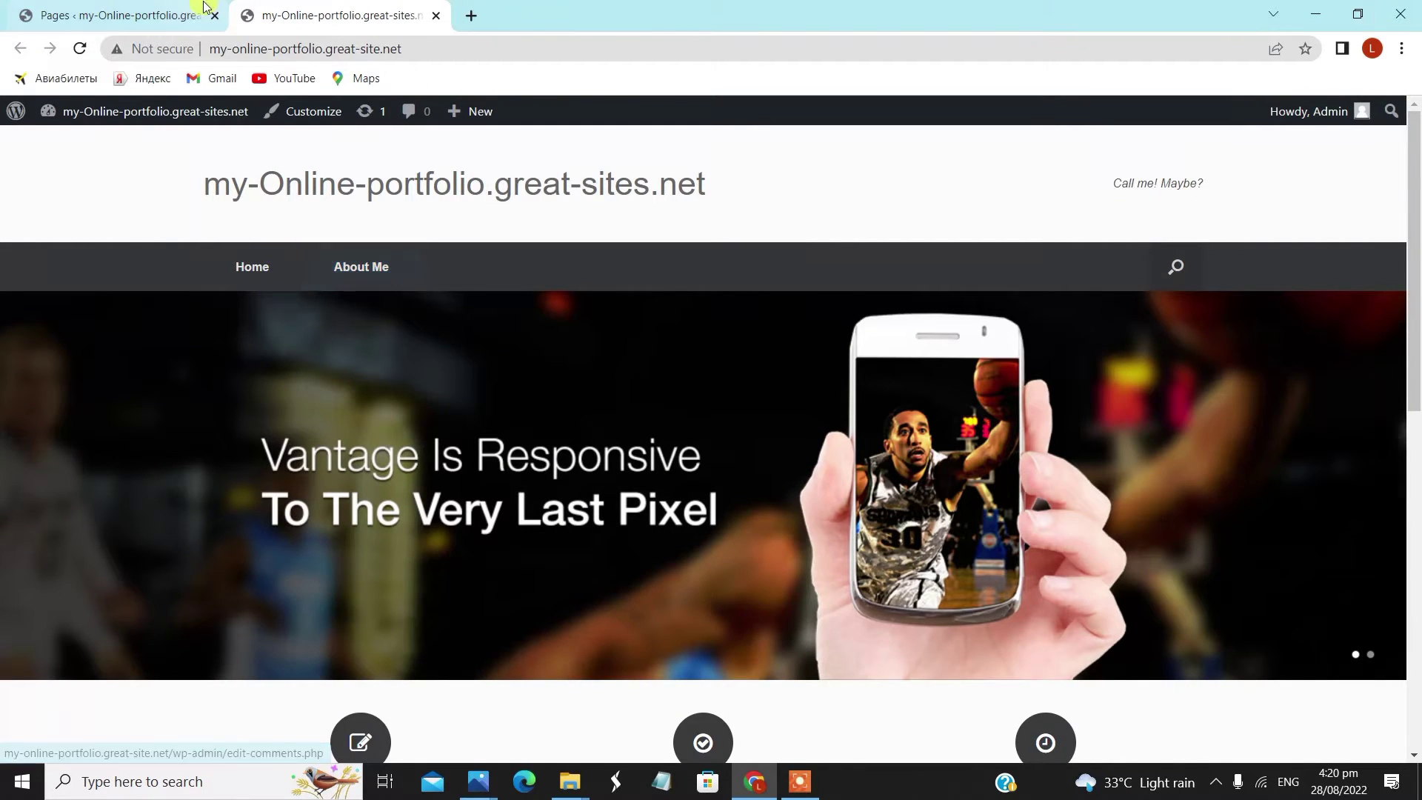
# - Add a new page titled "Personal Information" and assign it the "Full Width Page, No Title" template
pyautogui.click(177, 14)
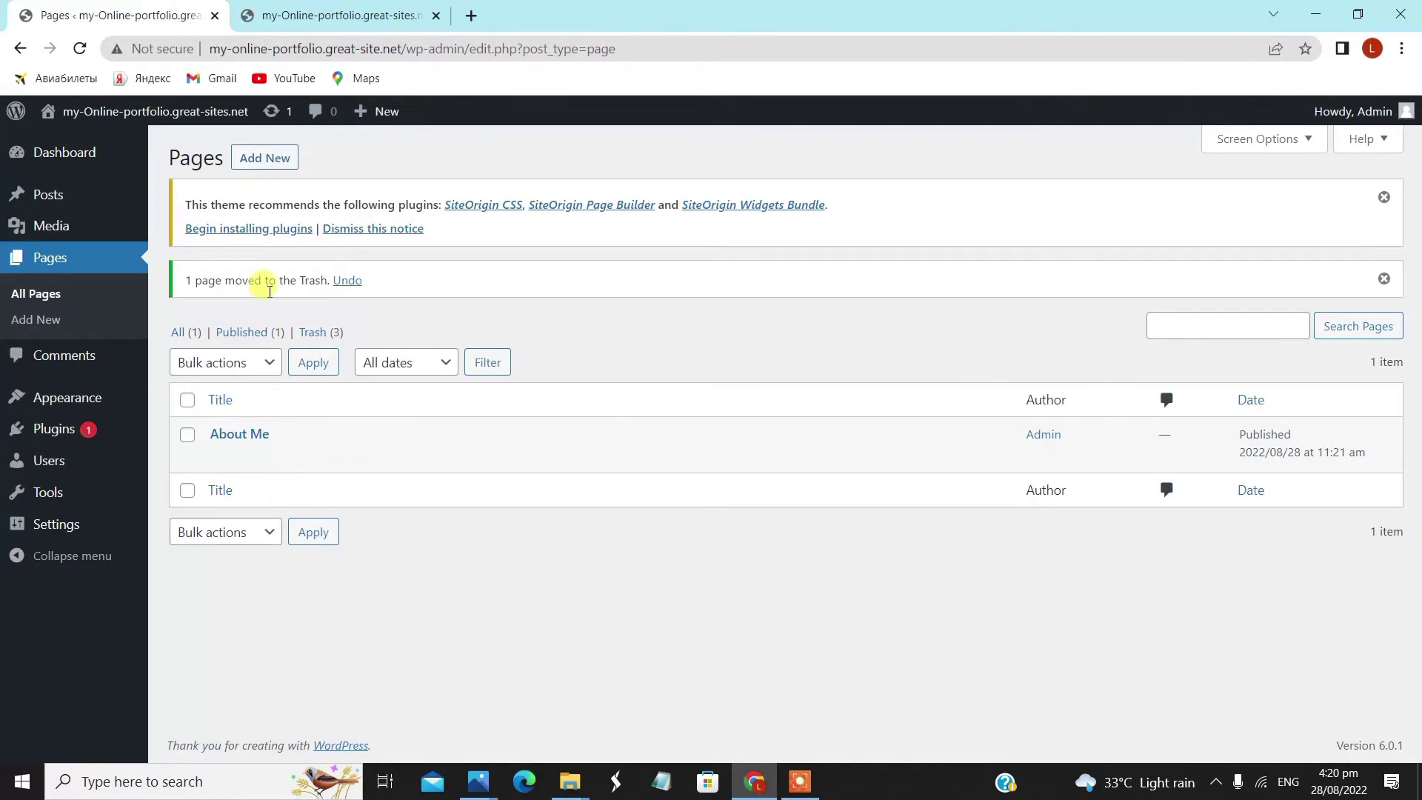
pyautogui.click(276, 157)
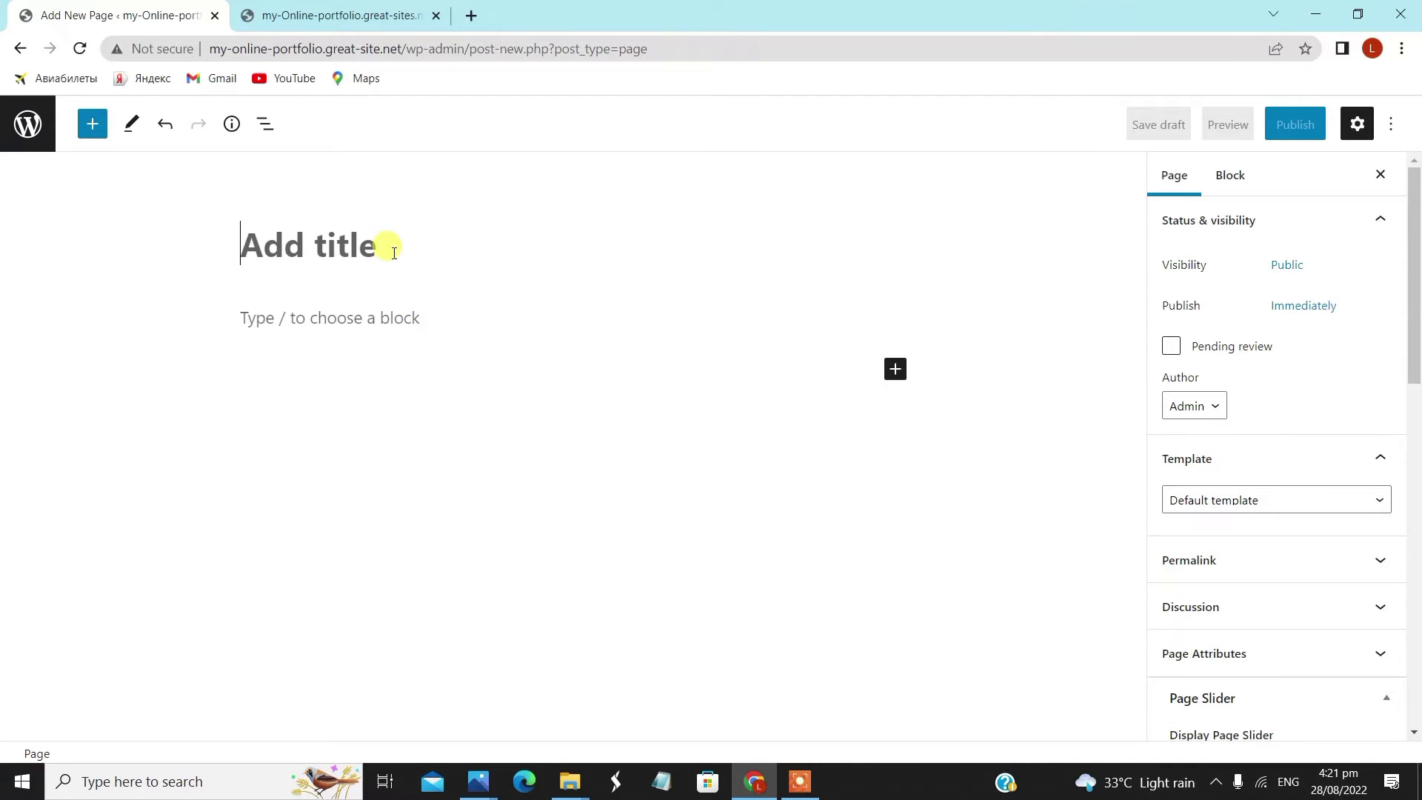
pyautogui.write('Personal Information')
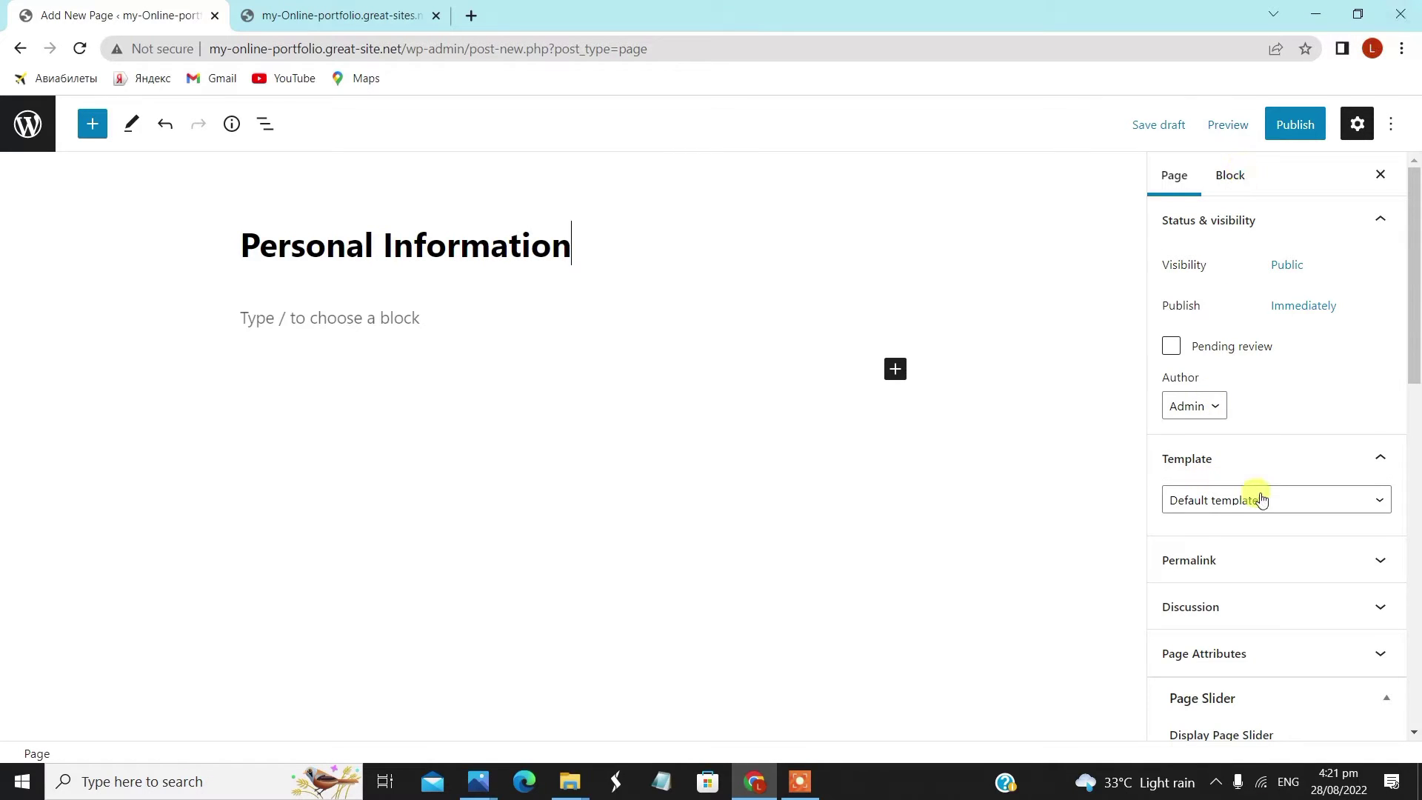
pyautogui.click(1265, 501)
pyautogui.click(1273, 554)
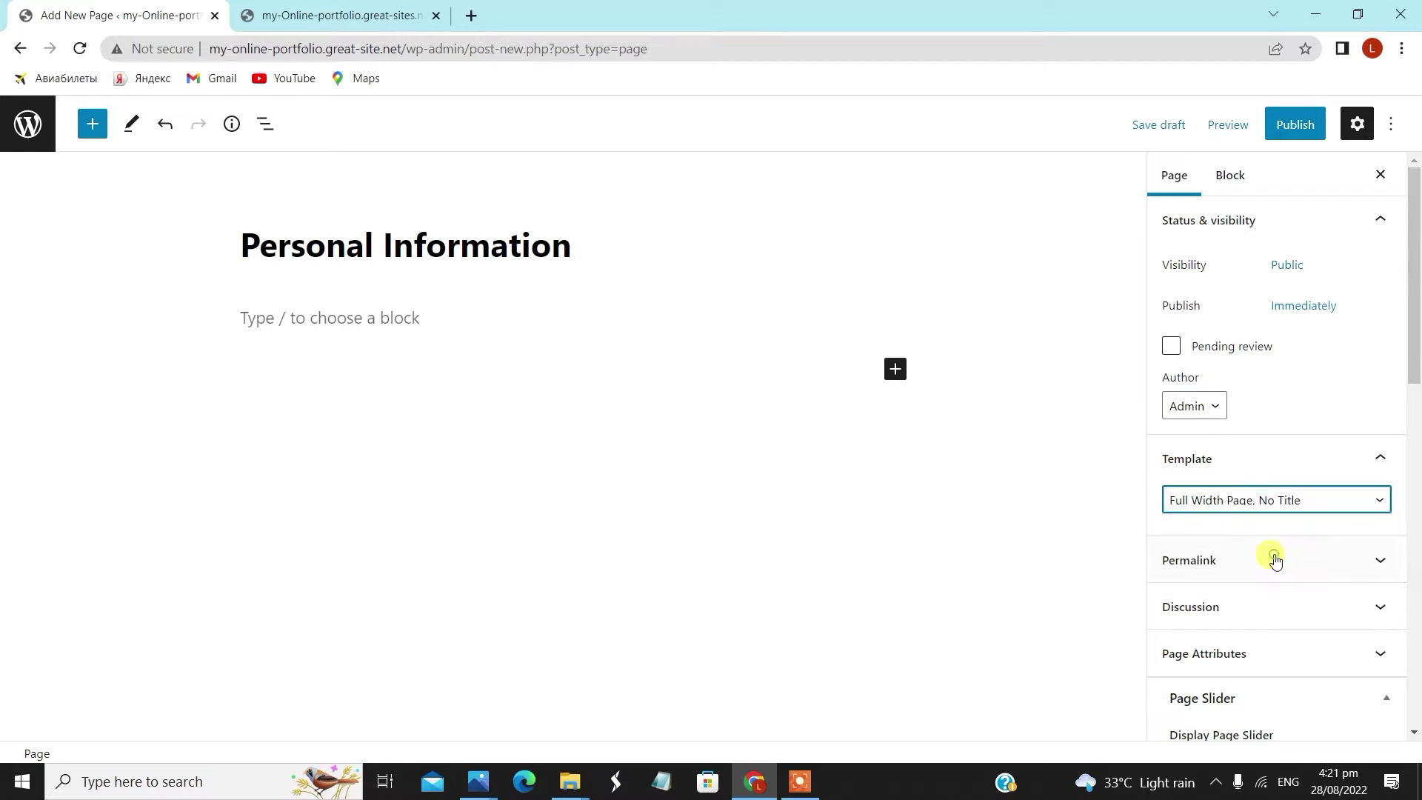
# - In the Personal Information page settings, set the page layout to Full Width and enable display of the page featured image
pyautogui.scroll(-3, 1272, 548)
pyautogui.scroll(-3, 1300, 545)
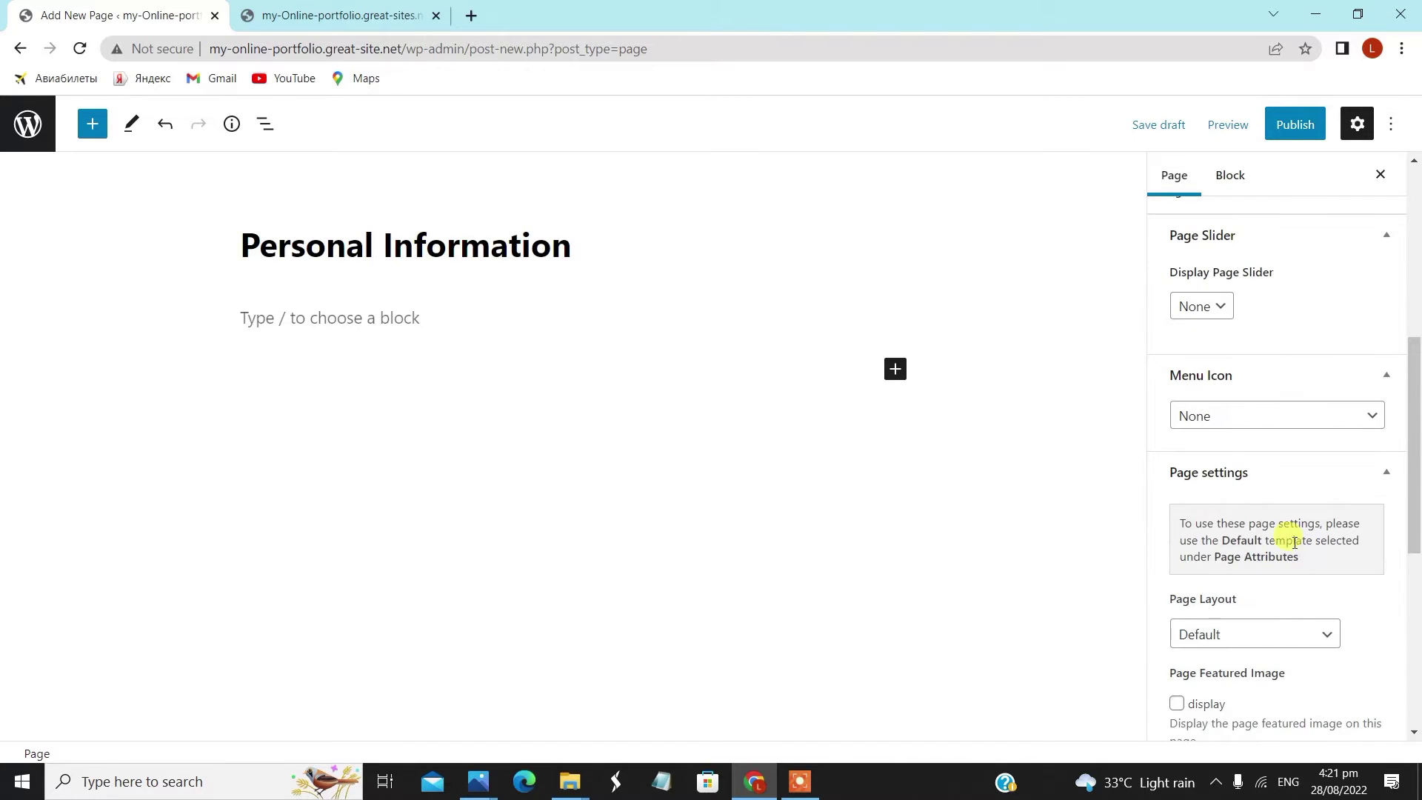
pyautogui.click(1263, 635)
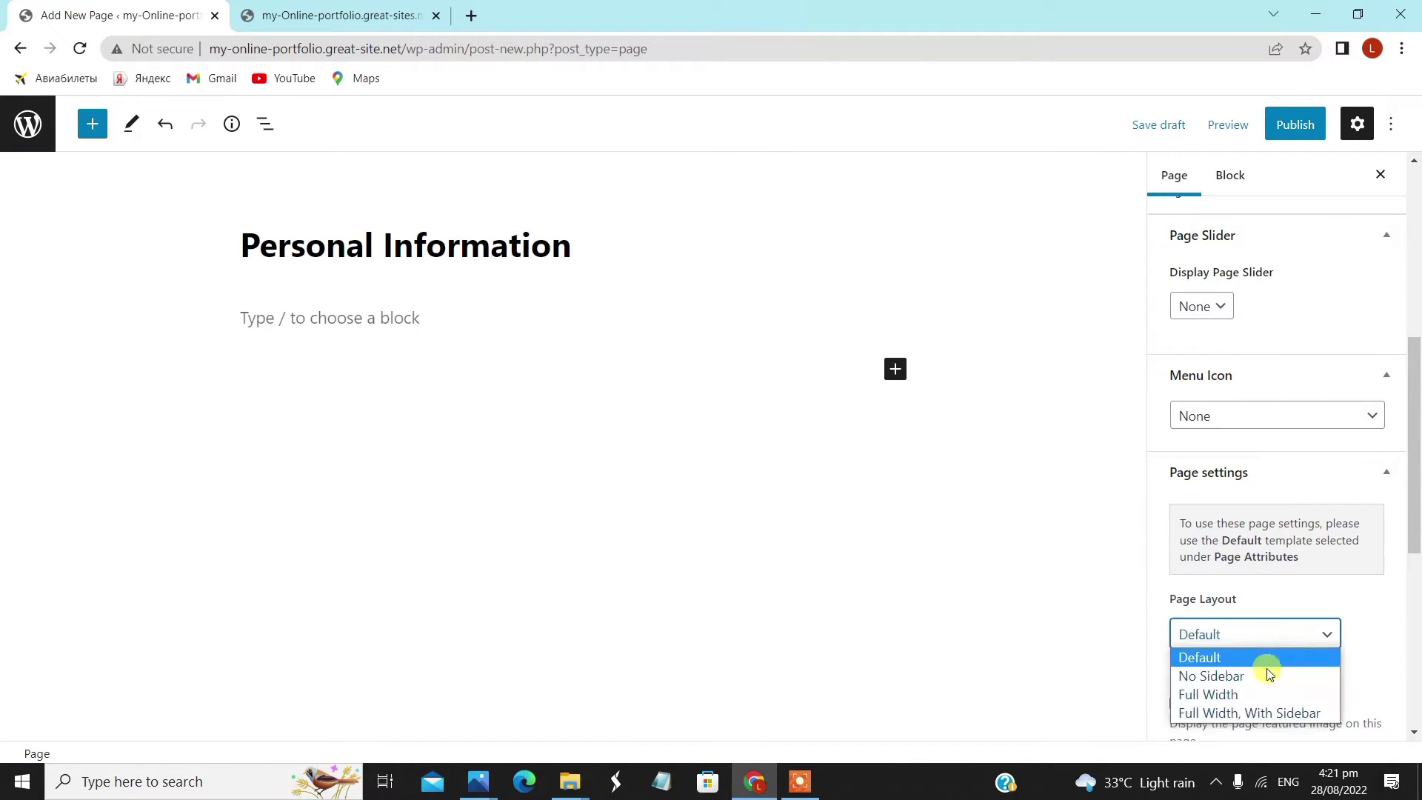
pyautogui.click(1268, 694)
pyautogui.scroll(-3, 1269, 695)
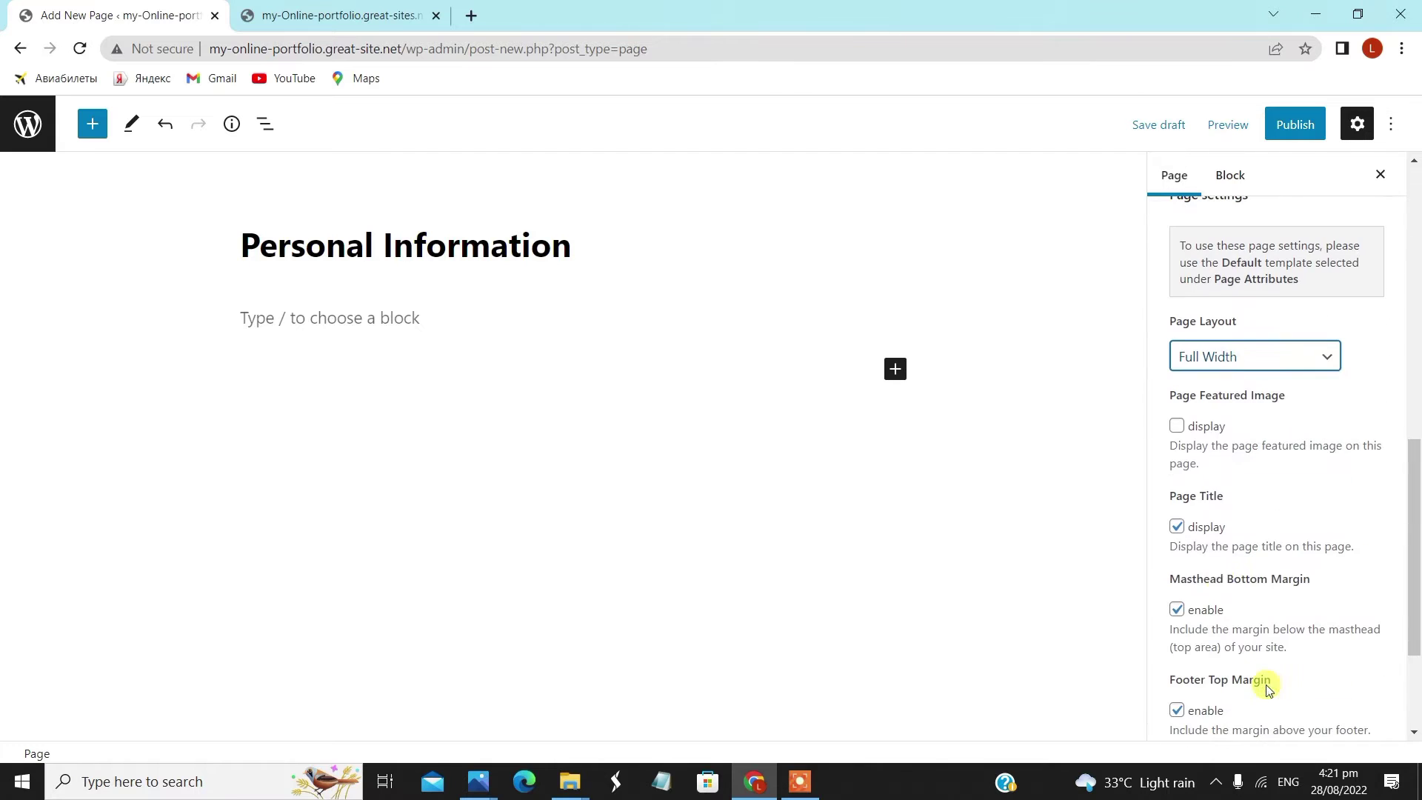
pyautogui.click(1178, 427)
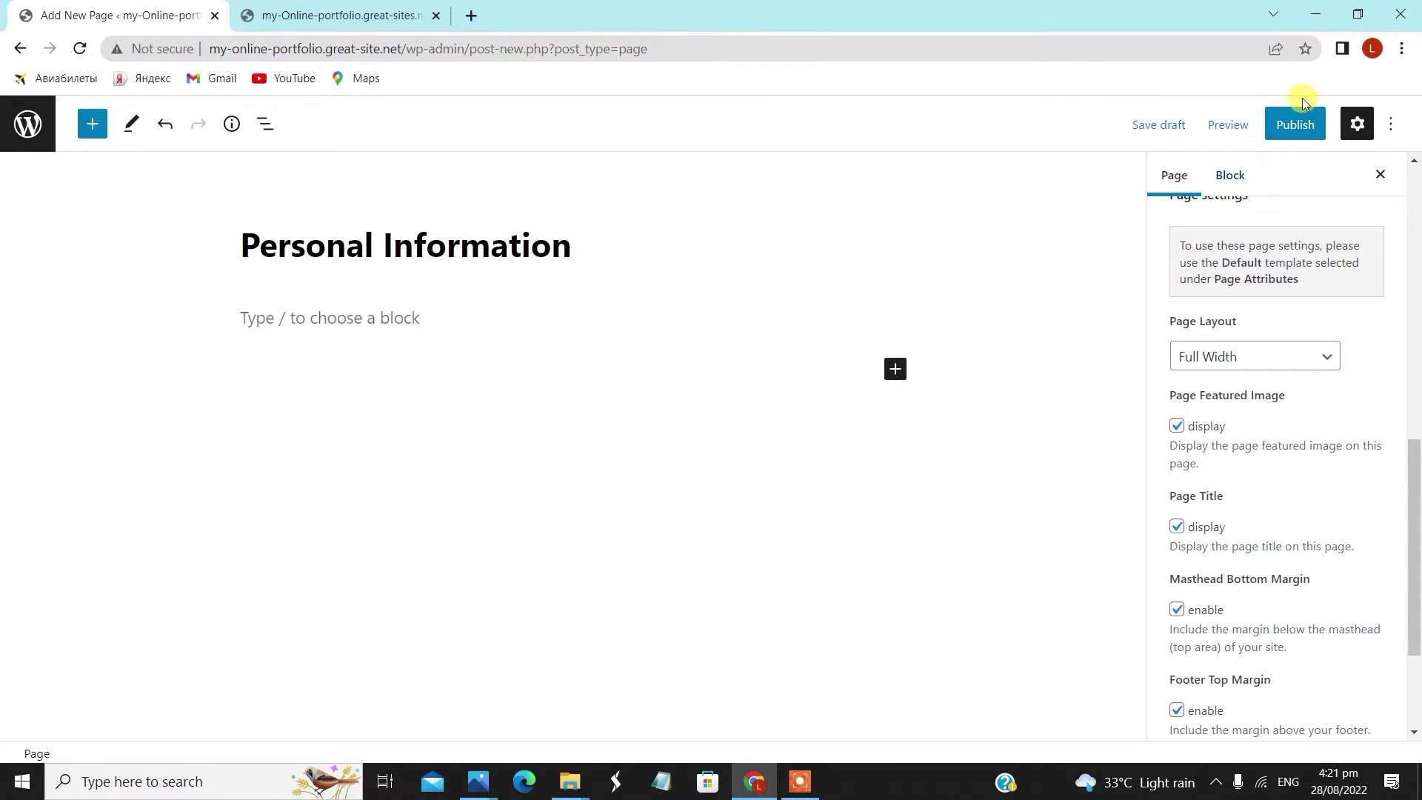
# - Publish the Personal Information page and return to the list of pages
pyautogui.click(1297, 125)
pyautogui.click(1252, 126)
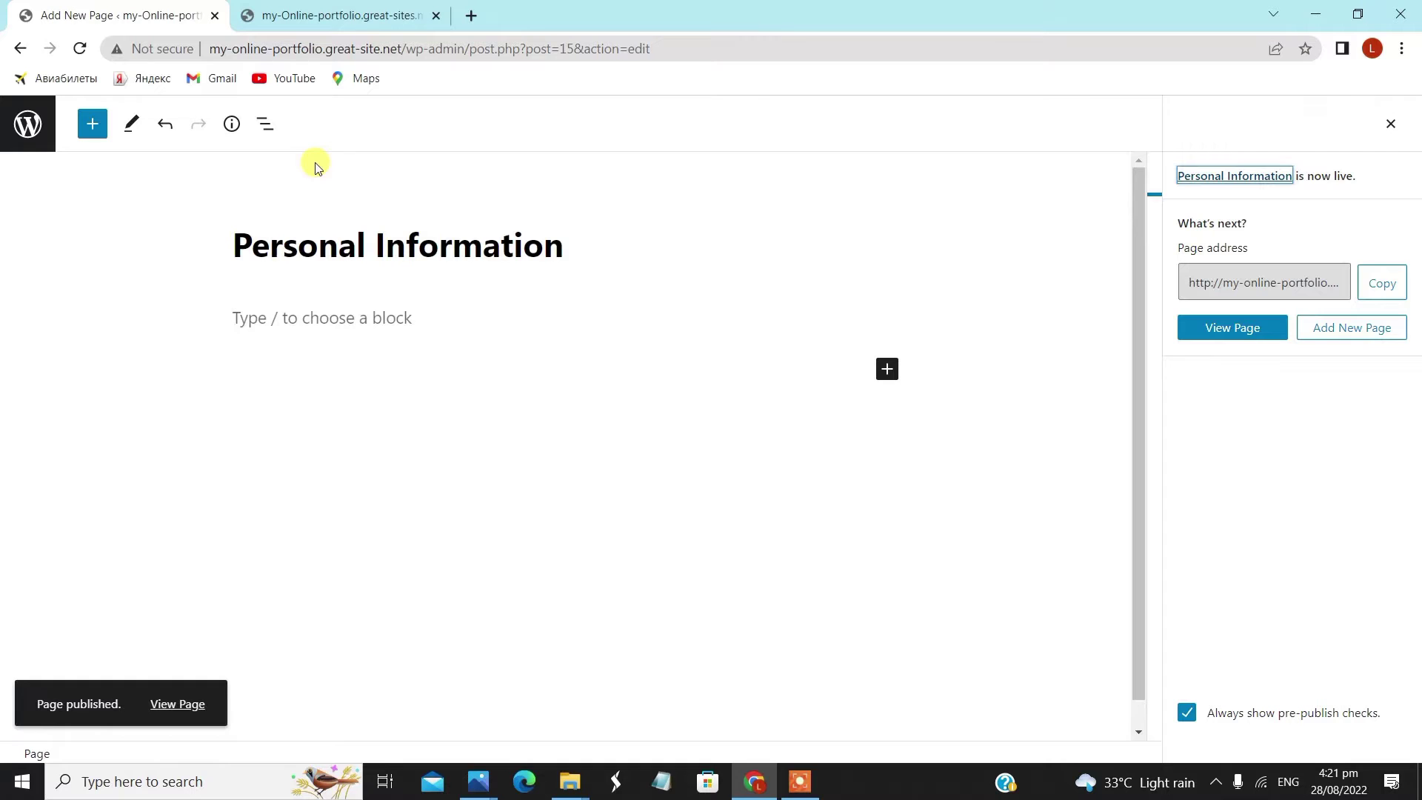
pyautogui.click(27, 124)
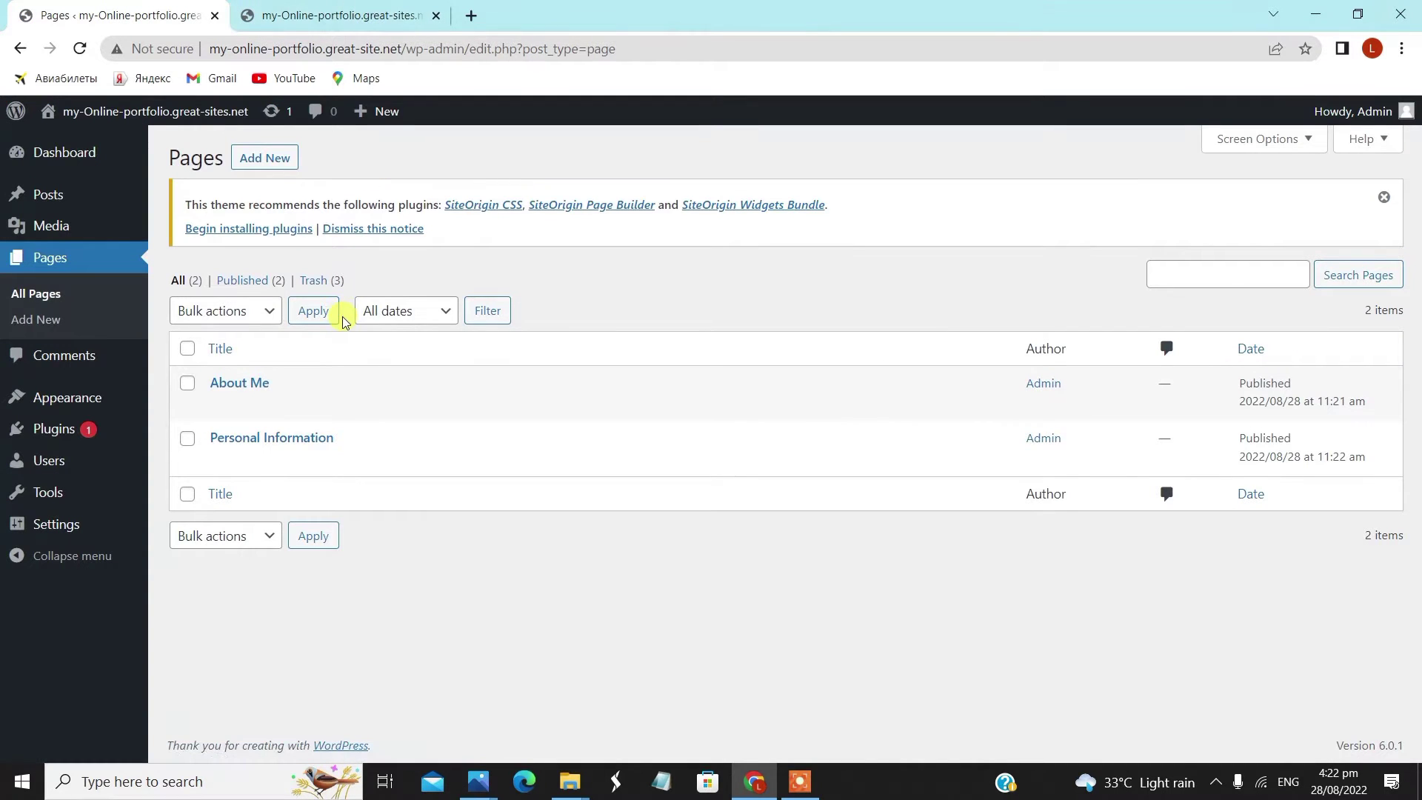
# - Reload the live site to check its navigation menu for the Personal Information page
pyautogui.click(391, 15)
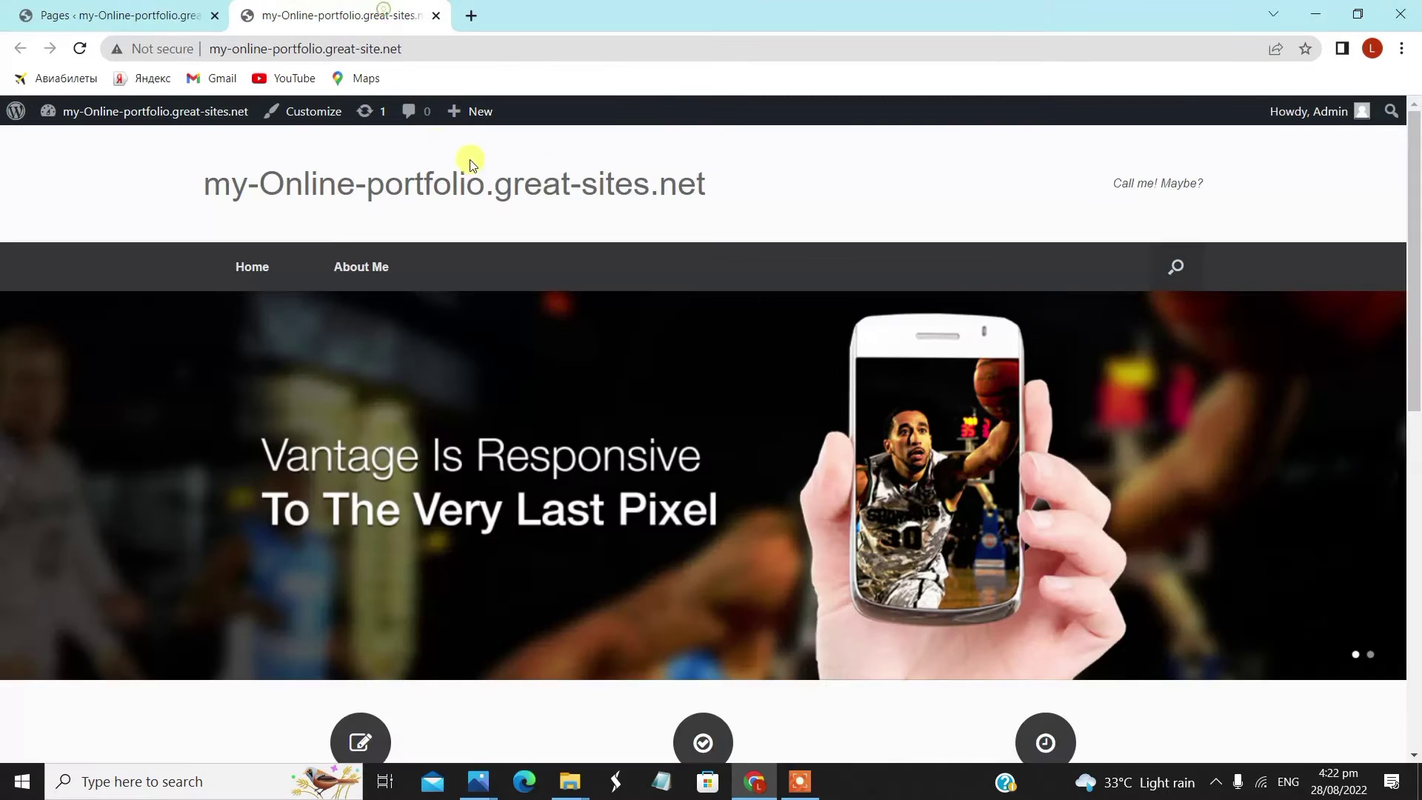
pyautogui.rightClick(806, 180)
pyautogui.click(833, 224)
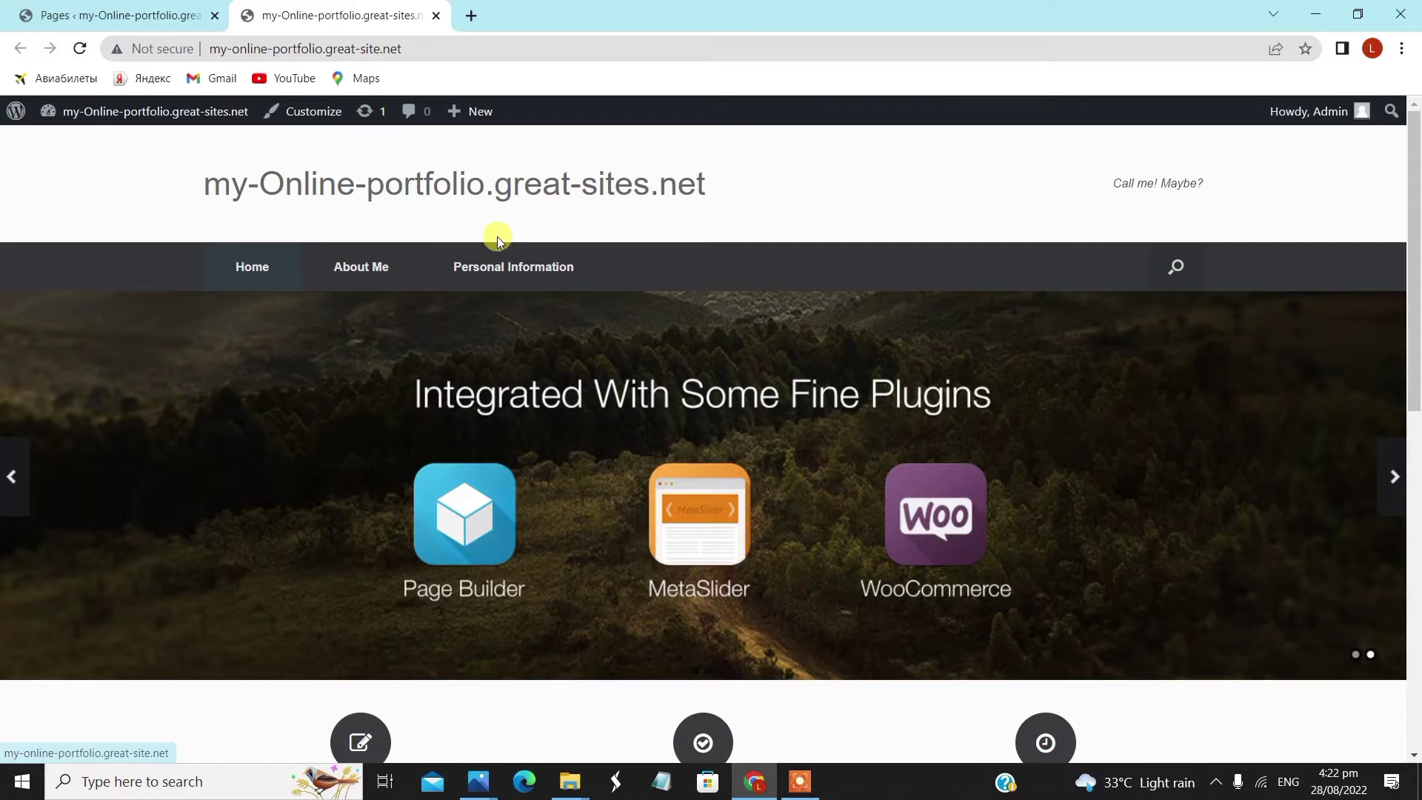
# - Start adding another page from the list of pages, and reload the live site again while the editor loads
pyautogui.click(178, 14)
pyautogui.click(280, 157)
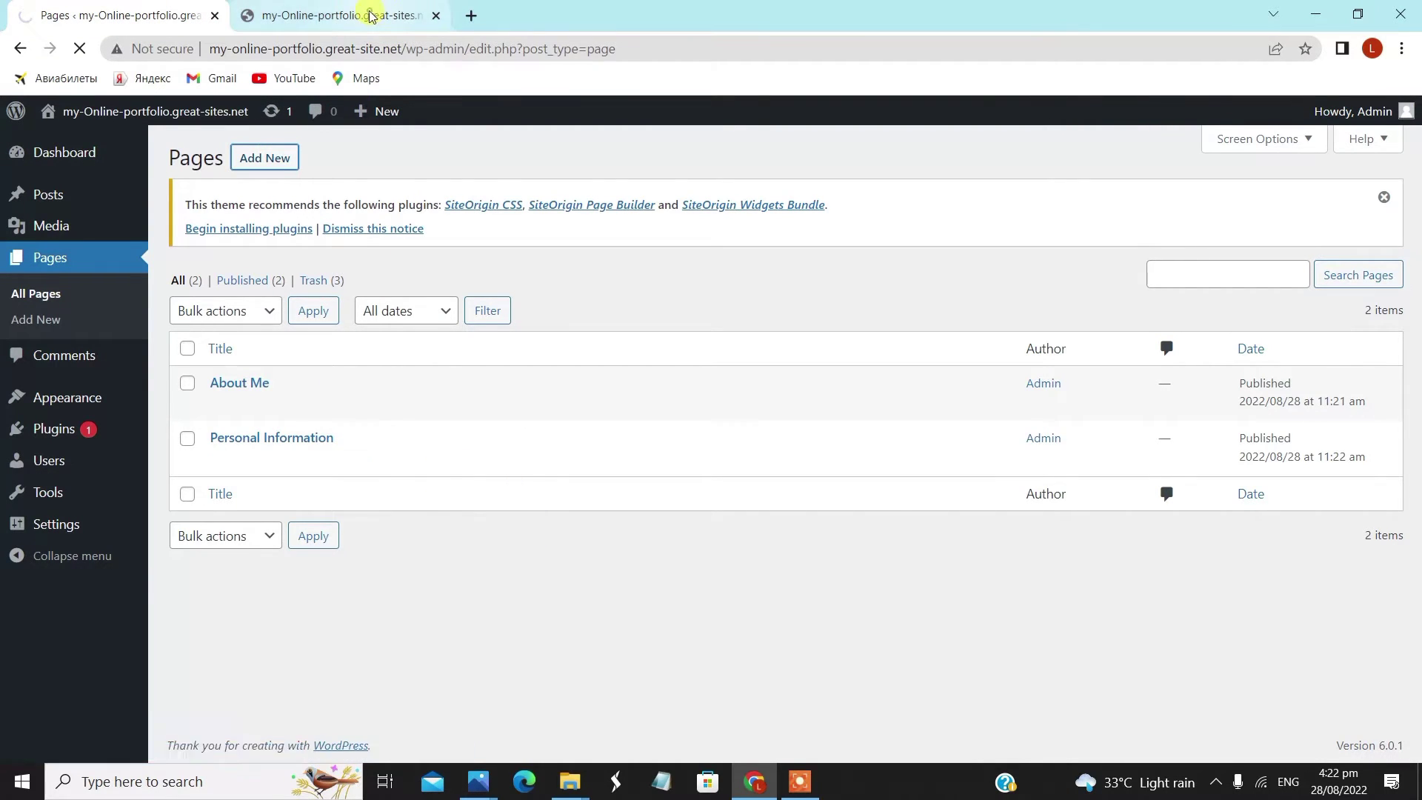
pyautogui.click(341, 14)
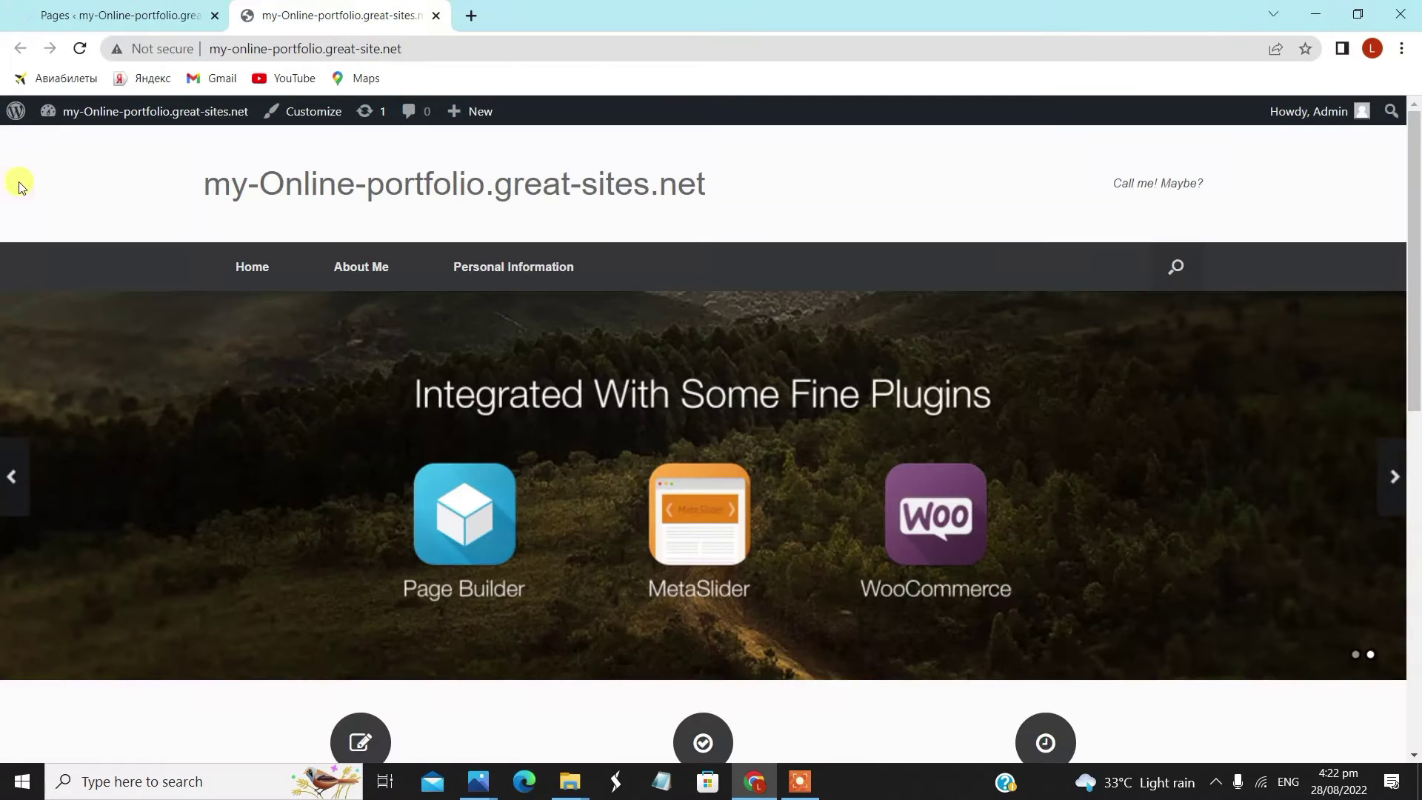
pyautogui.rightClick(765, 173)
pyautogui.click(815, 229)
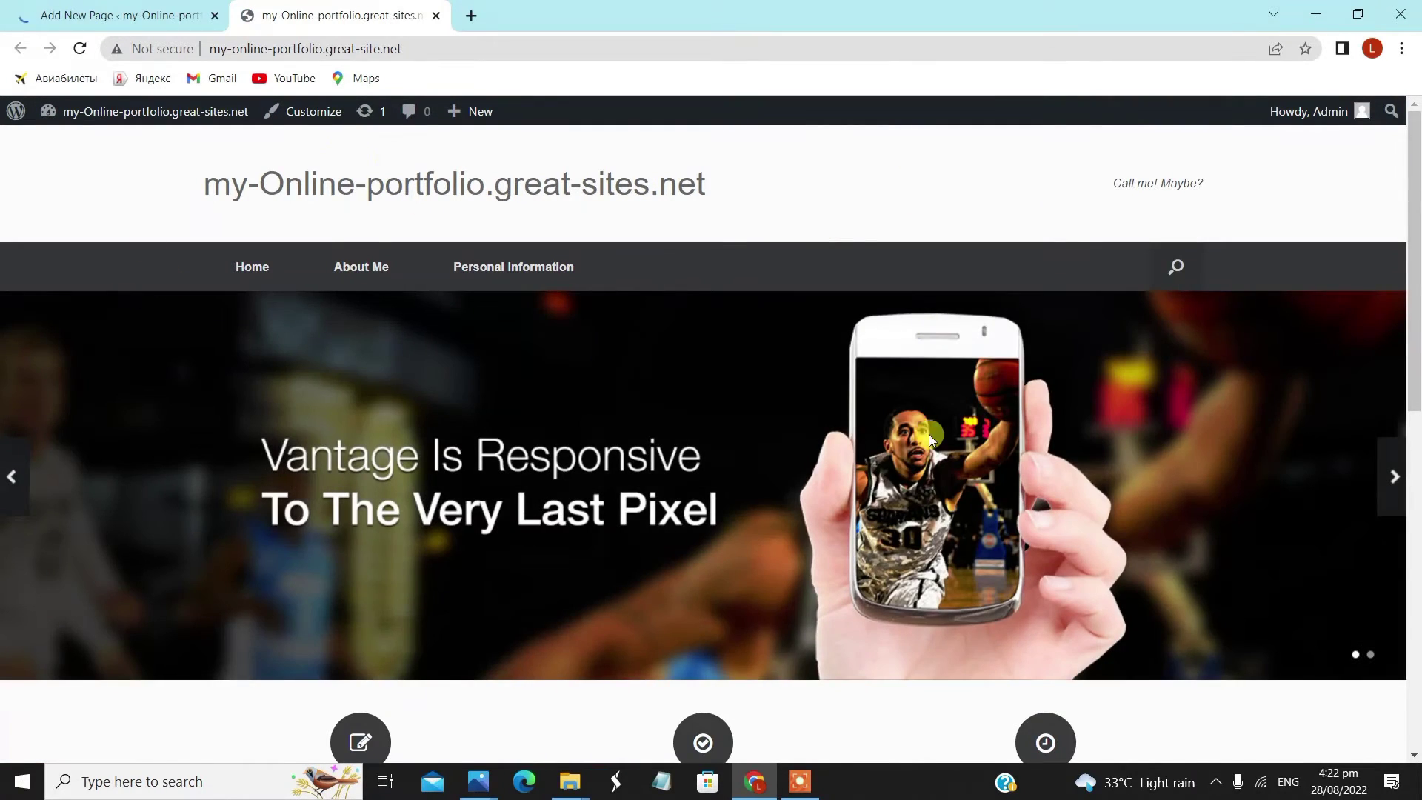
# - Title the new page "Objectives" and assign it the "Full Width Page, No Title" template
pyautogui.click(97, 20)
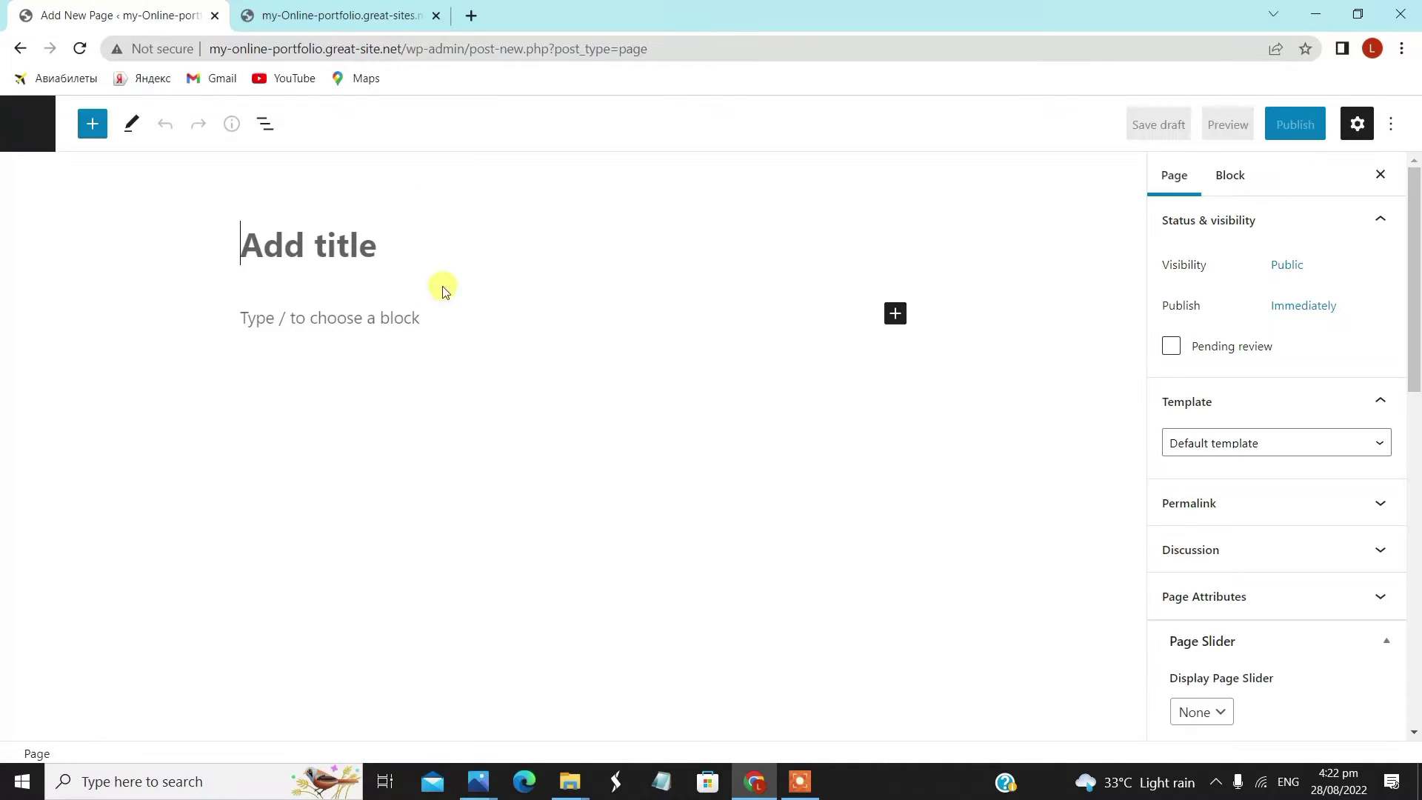
pyautogui.click(330, 256)
pyautogui.write('Objectives')
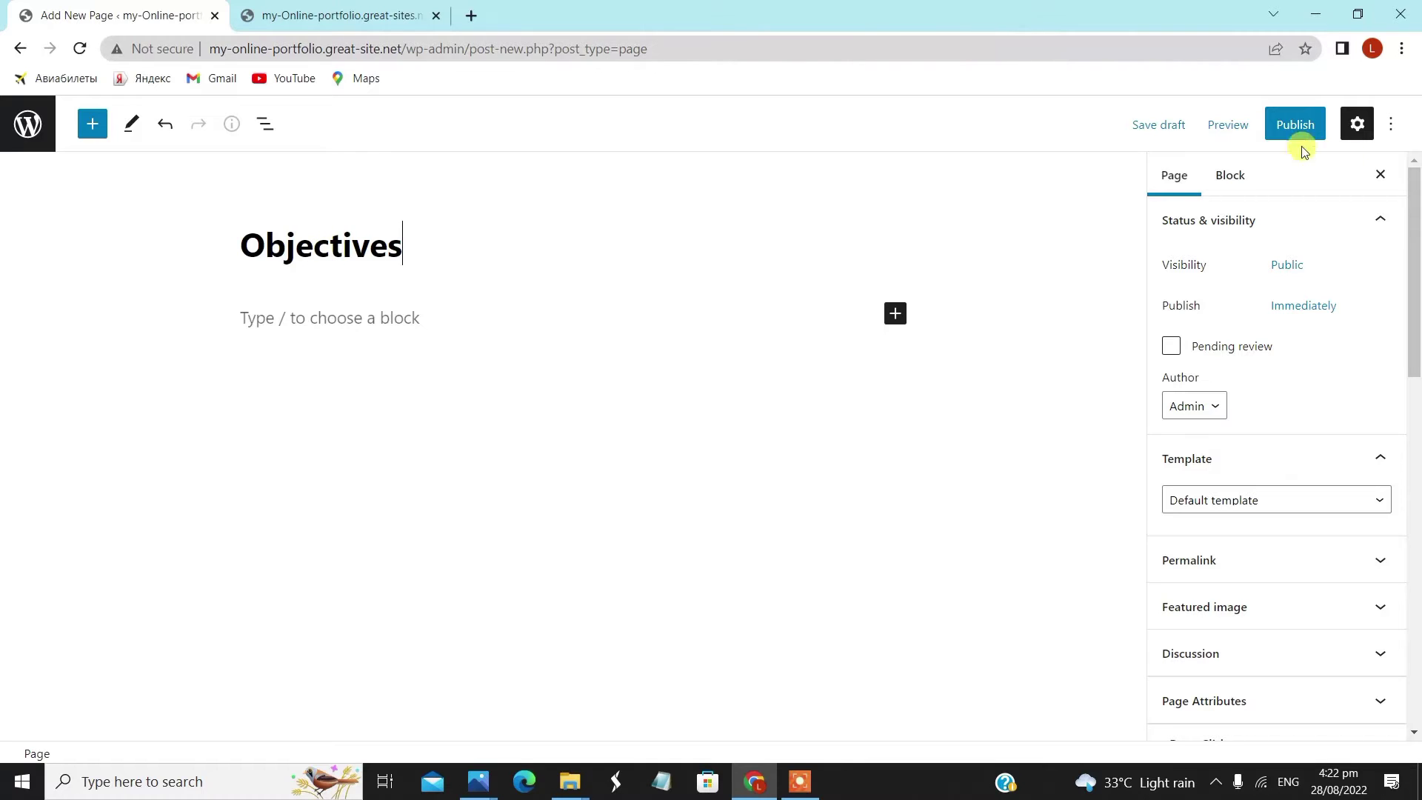
pyautogui.scroll(-4, 1266, 385)
pyautogui.click(1274, 224)
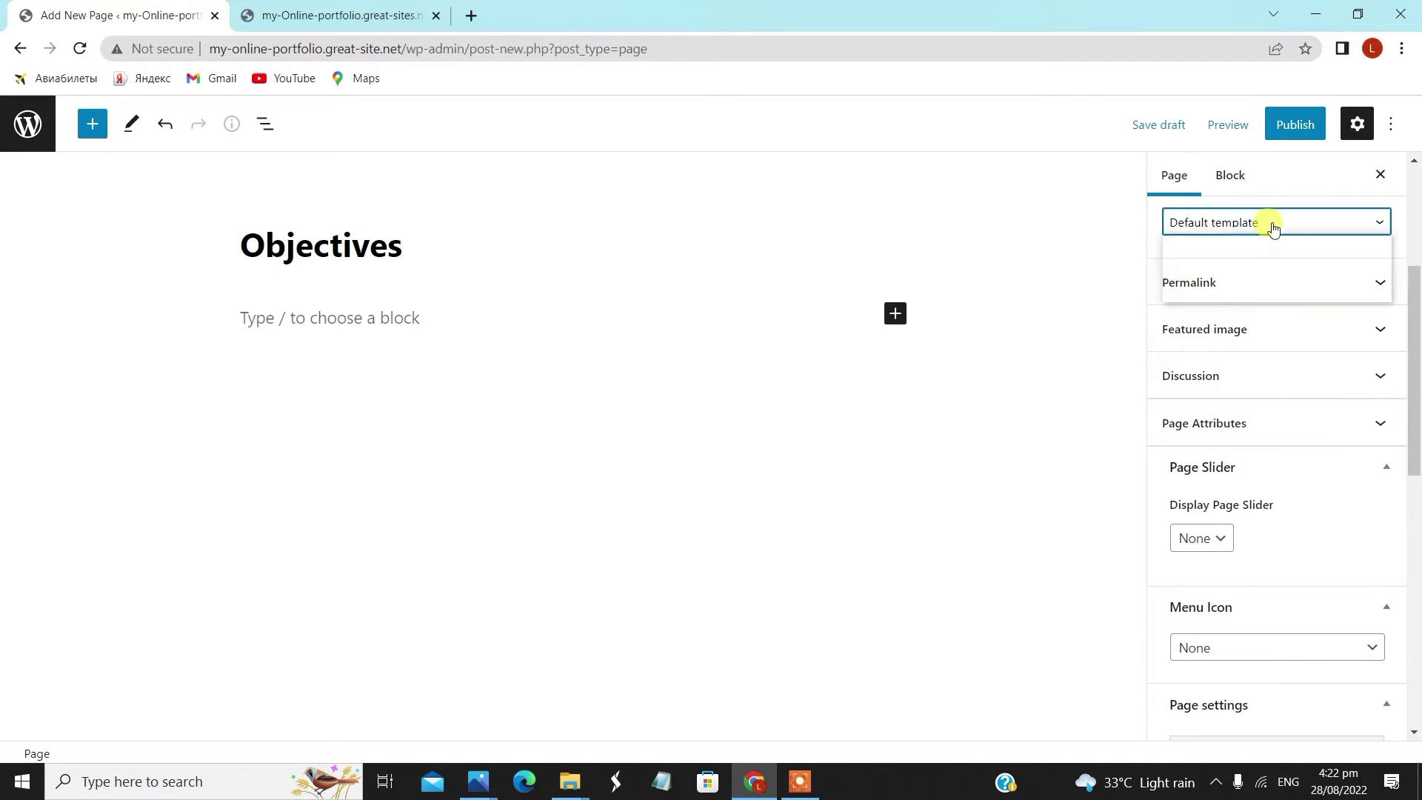
pyautogui.click(1269, 272)
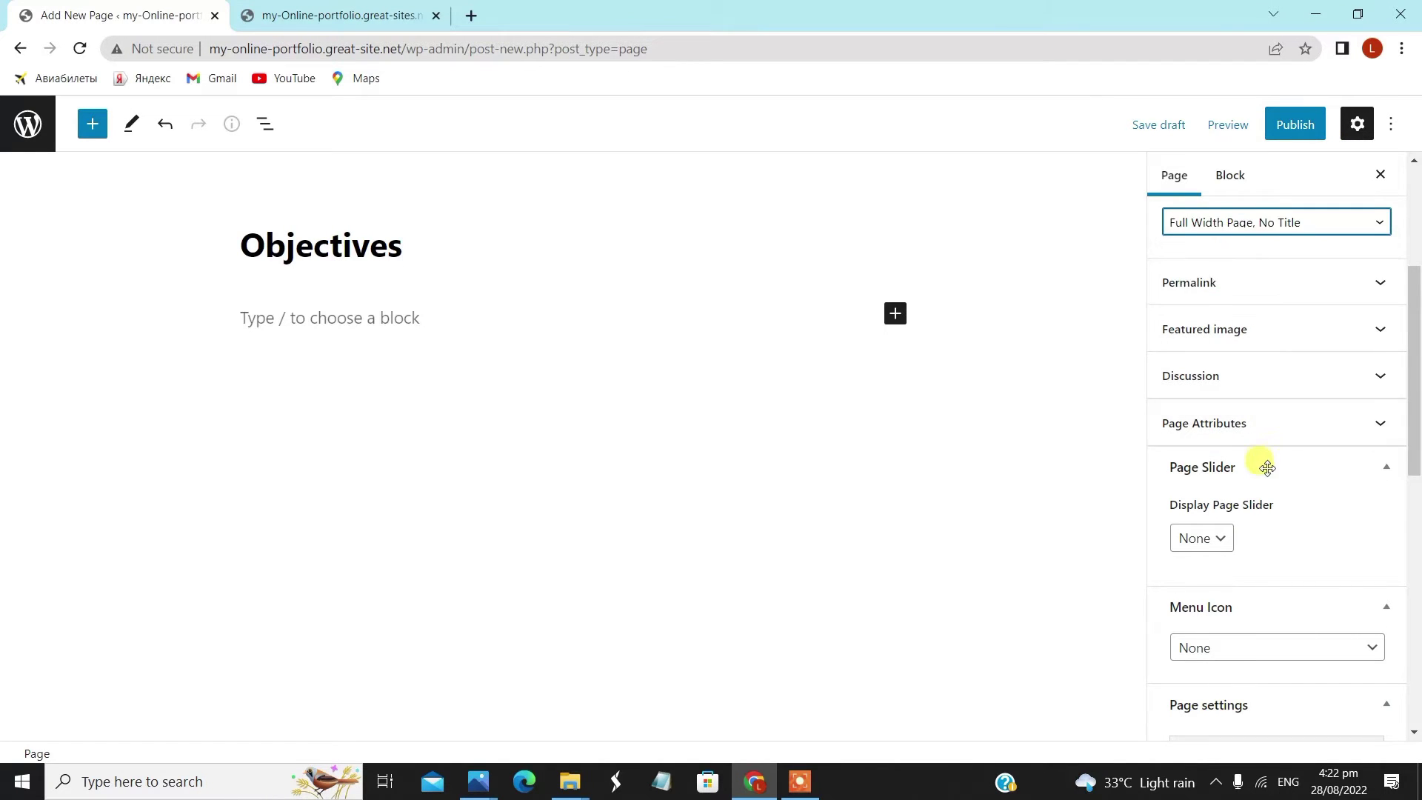
# - In the Objectives page settings, set the page layout to Full Width and enable display of the page featured image
pyautogui.scroll(-3, 1263, 461)
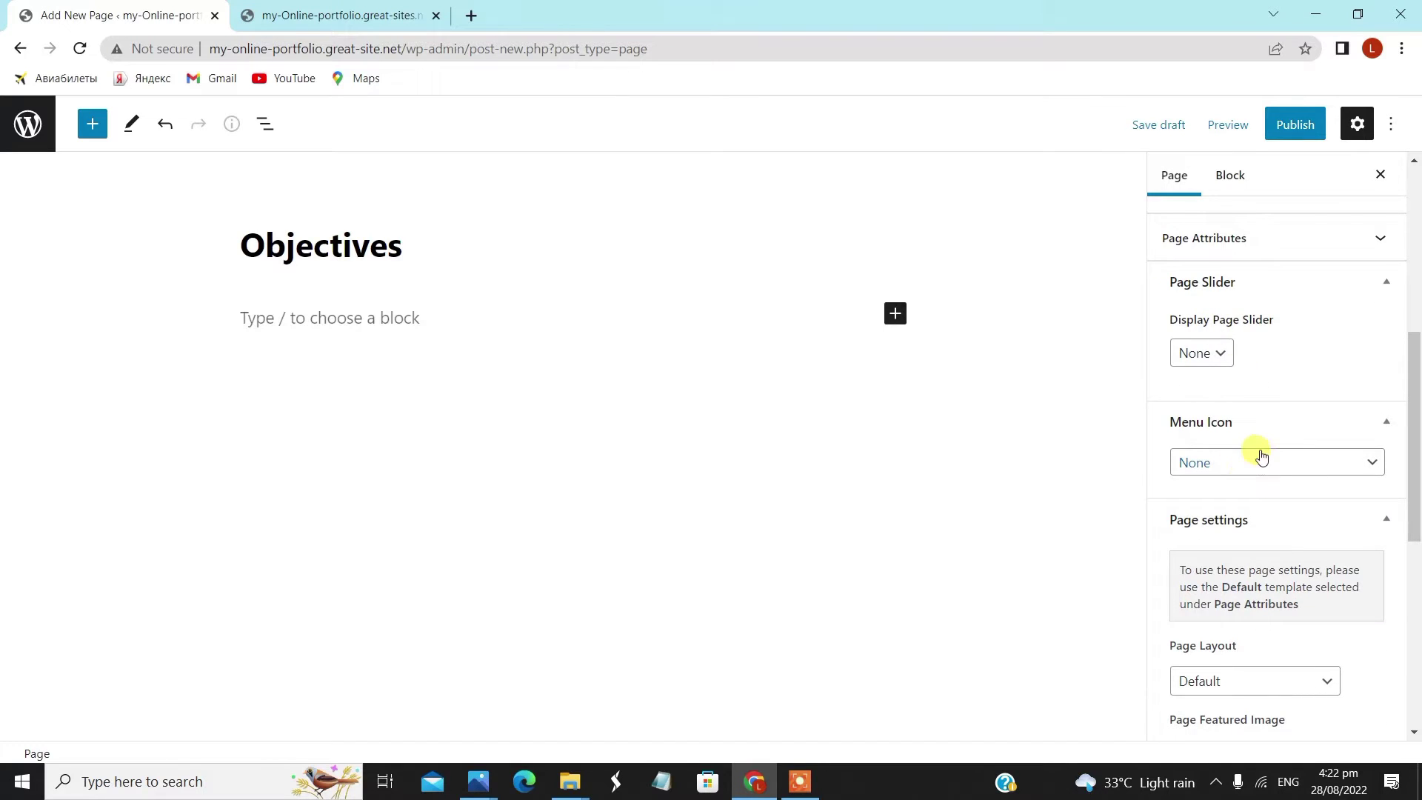
pyautogui.click(1261, 455)
pyautogui.click(1260, 468)
pyautogui.scroll(-3, 1268, 518)
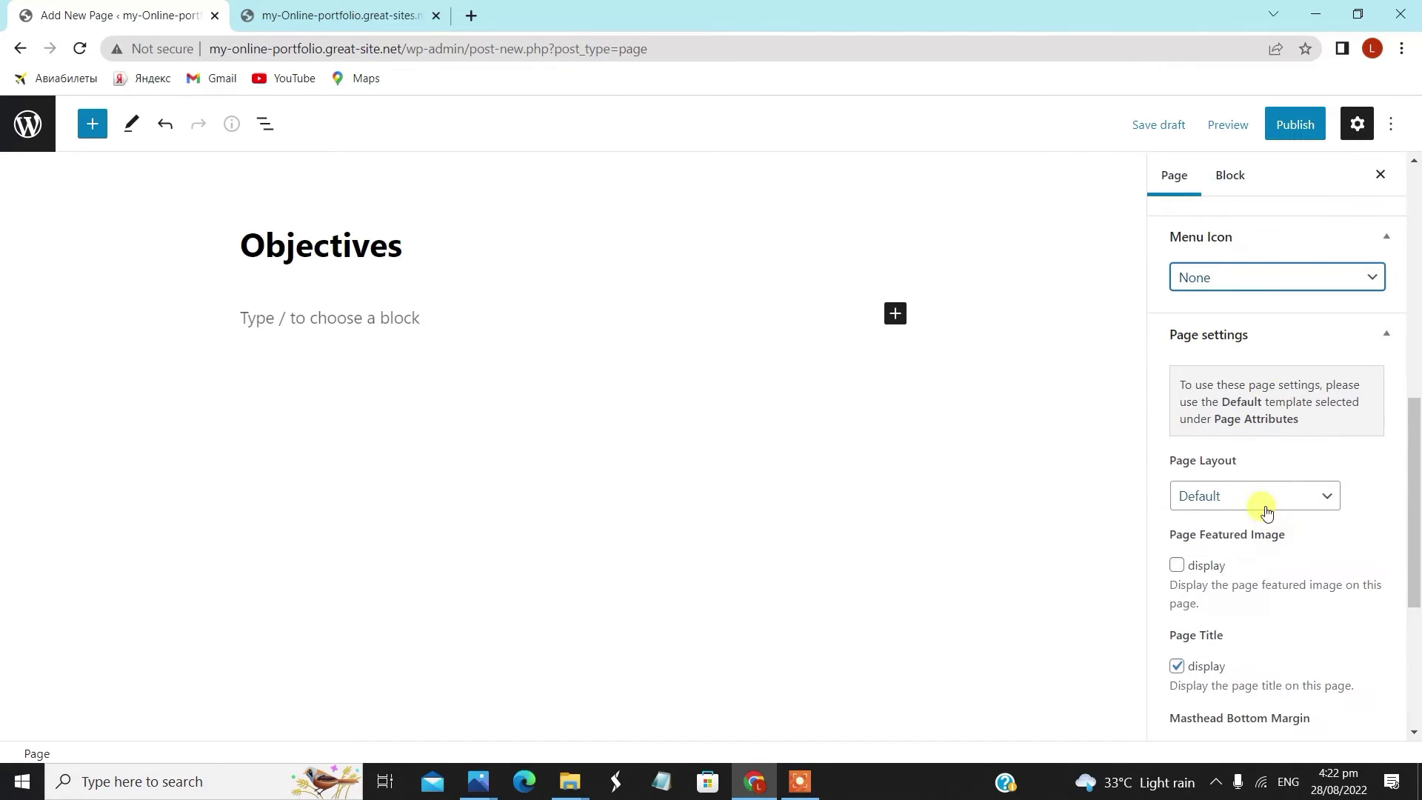
pyautogui.click(1266, 511)
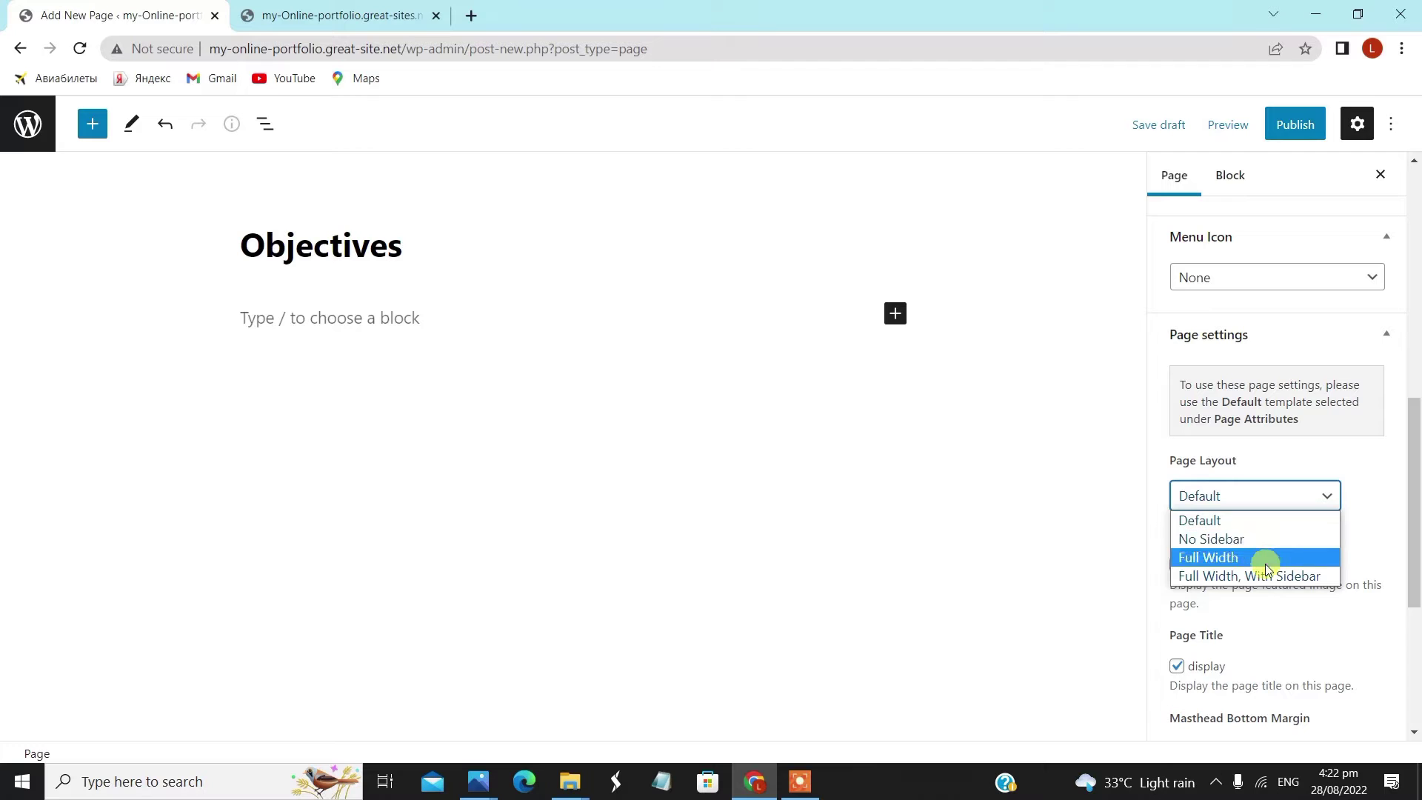
pyautogui.click(1263, 557)
pyautogui.scroll(-1, 1244, 519)
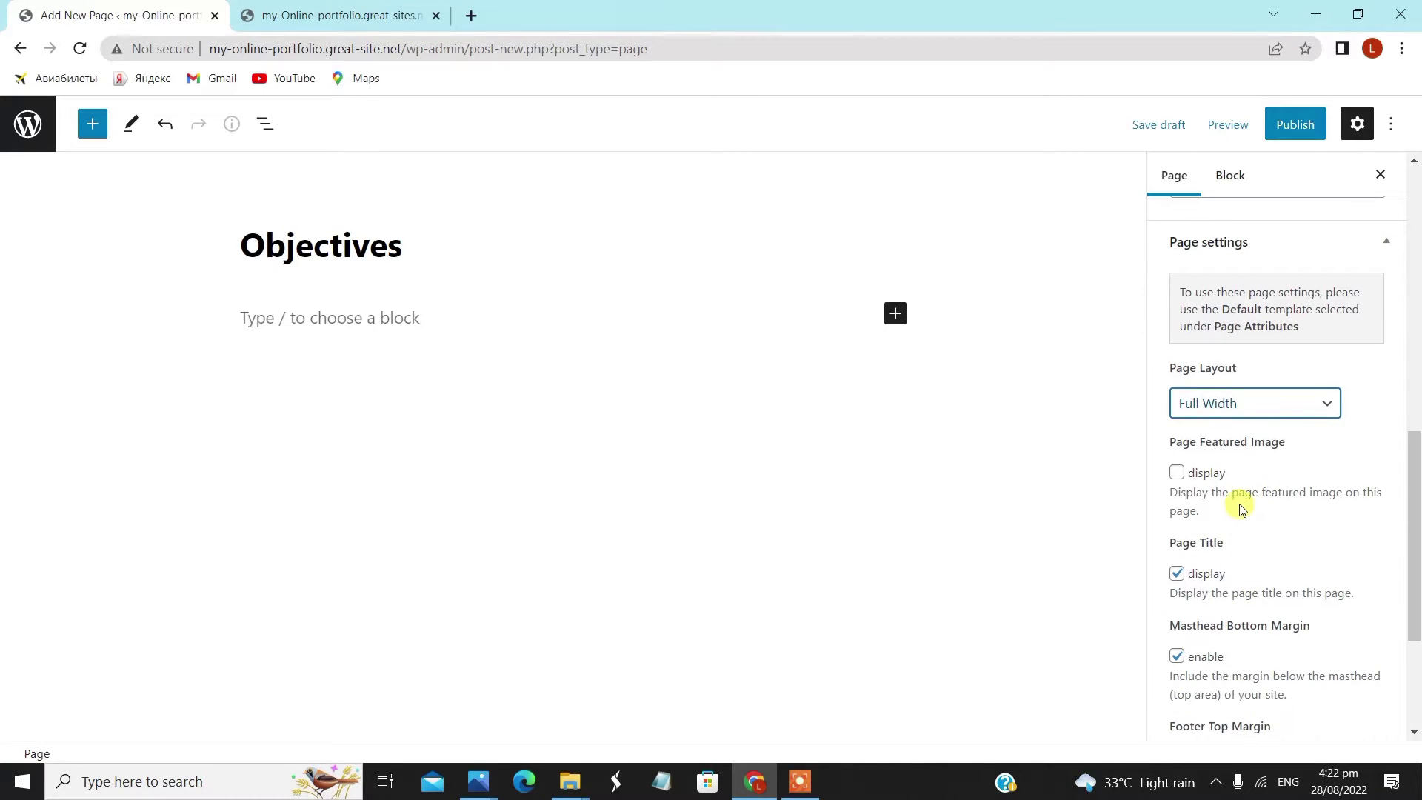
pyautogui.click(1176, 475)
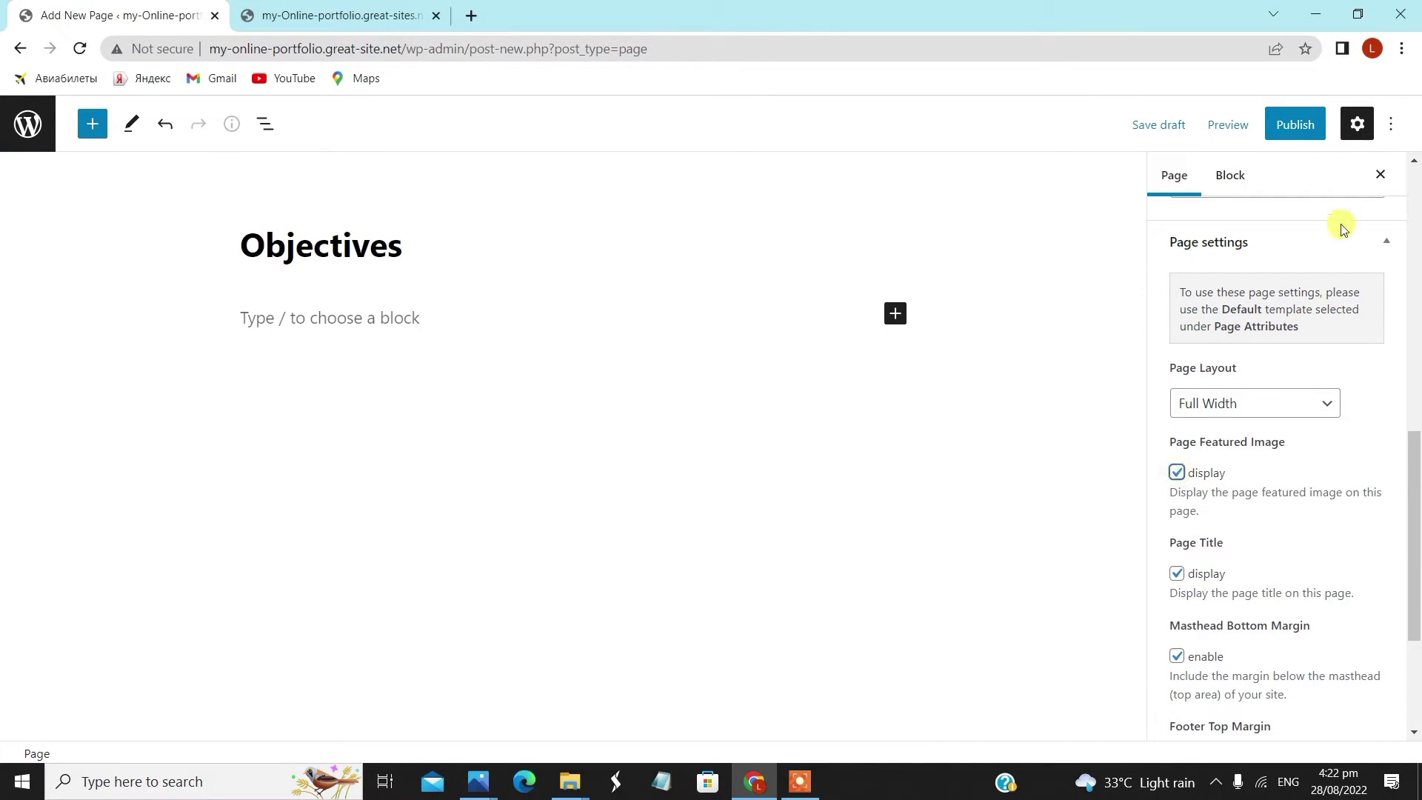
# - Publish the Objectives page and return to the list of pages
pyautogui.click(1295, 124)
pyautogui.click(1222, 125)
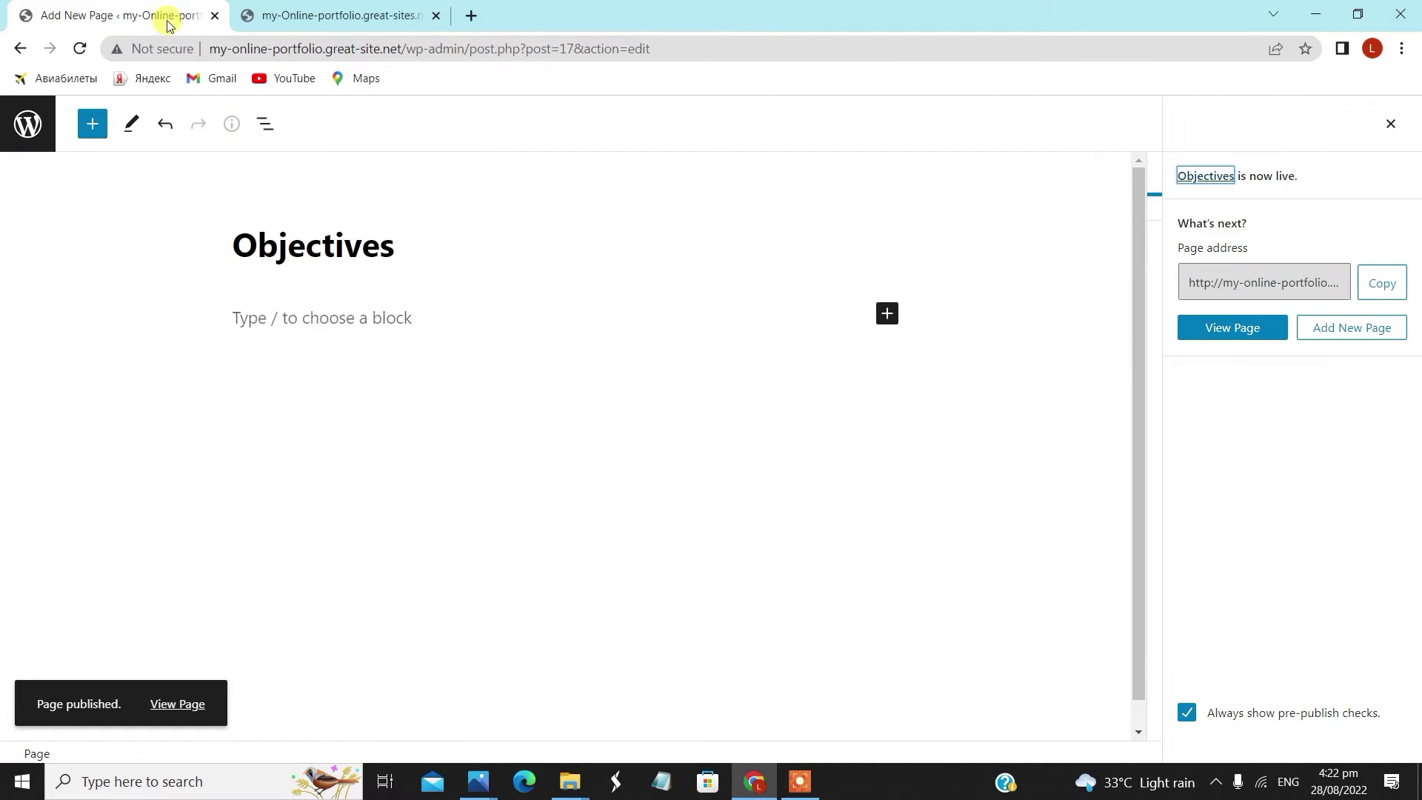
pyautogui.click(27, 124)
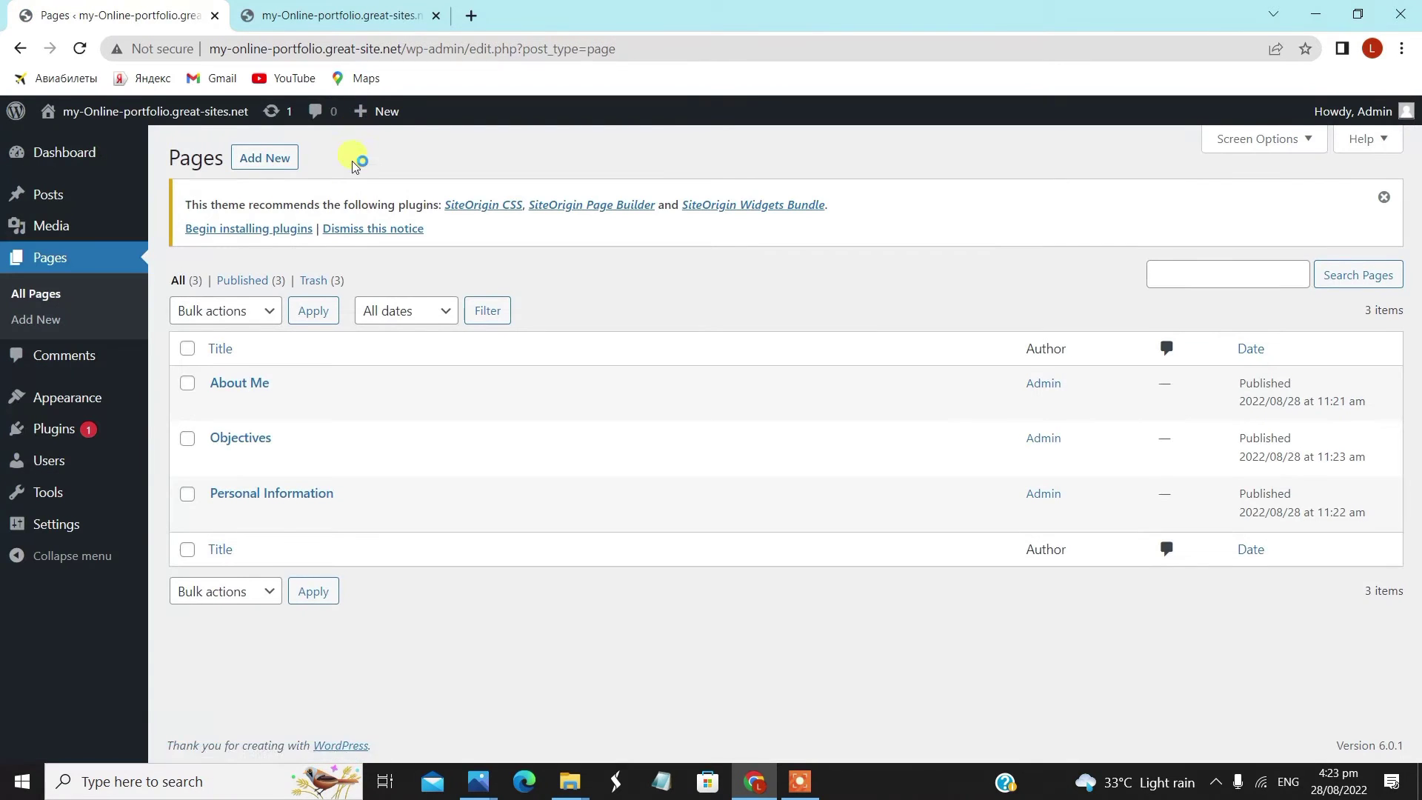
# - Add a new page titled "Academic Education" and assign it the "Full Width Page, No Title" template
pyautogui.click(274, 158)
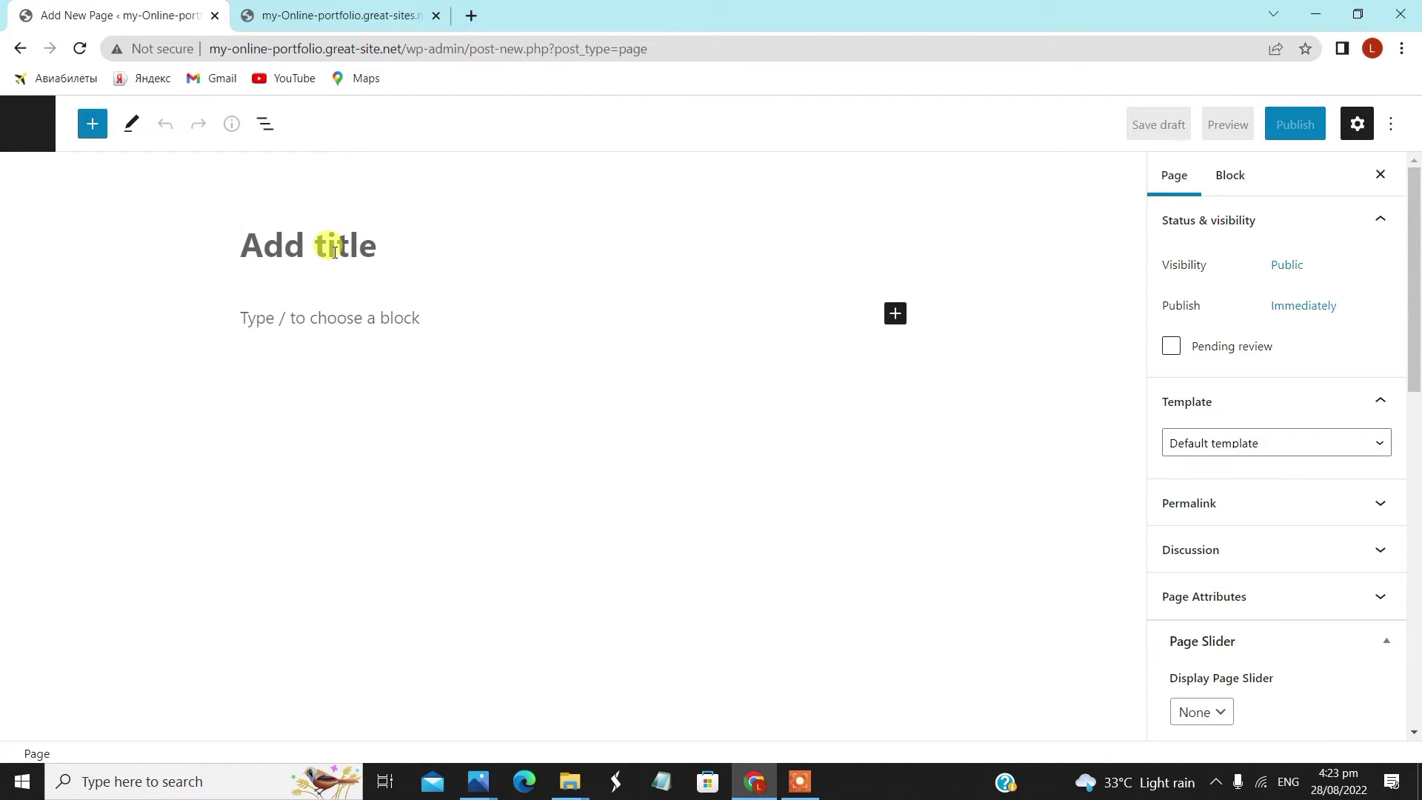
pyautogui.write('Academic Education')
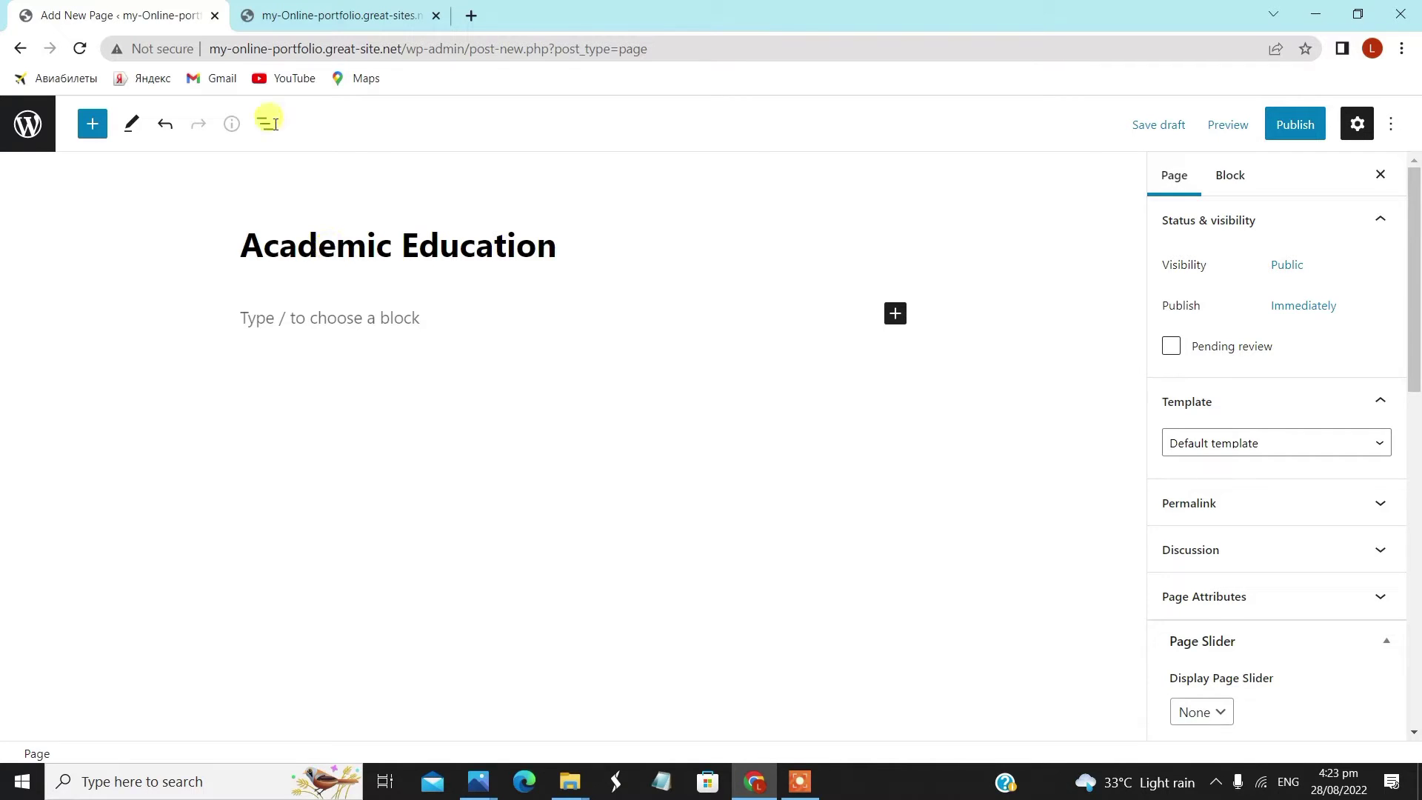
pyautogui.scroll(-1, 1266, 507)
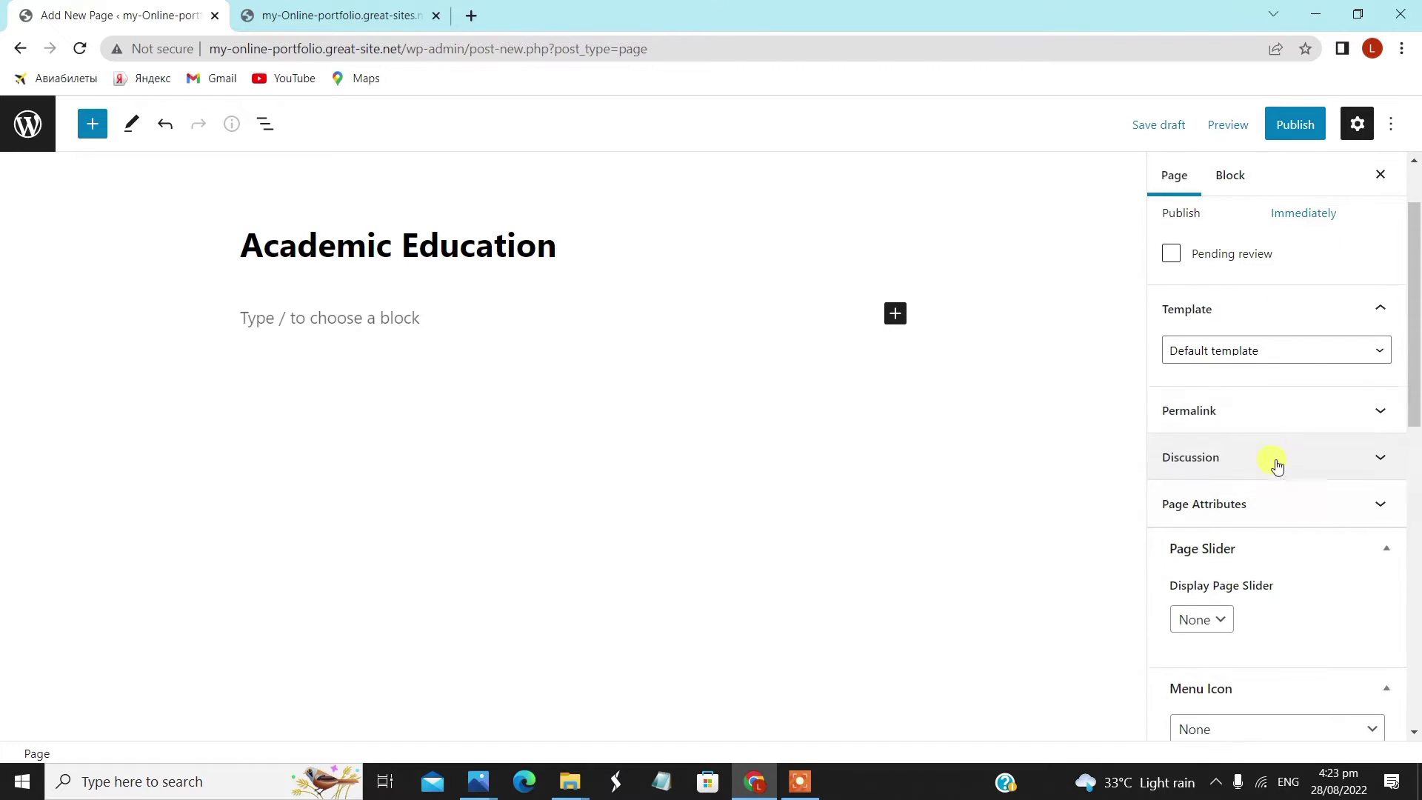
pyautogui.click(1296, 353)
pyautogui.click(1292, 404)
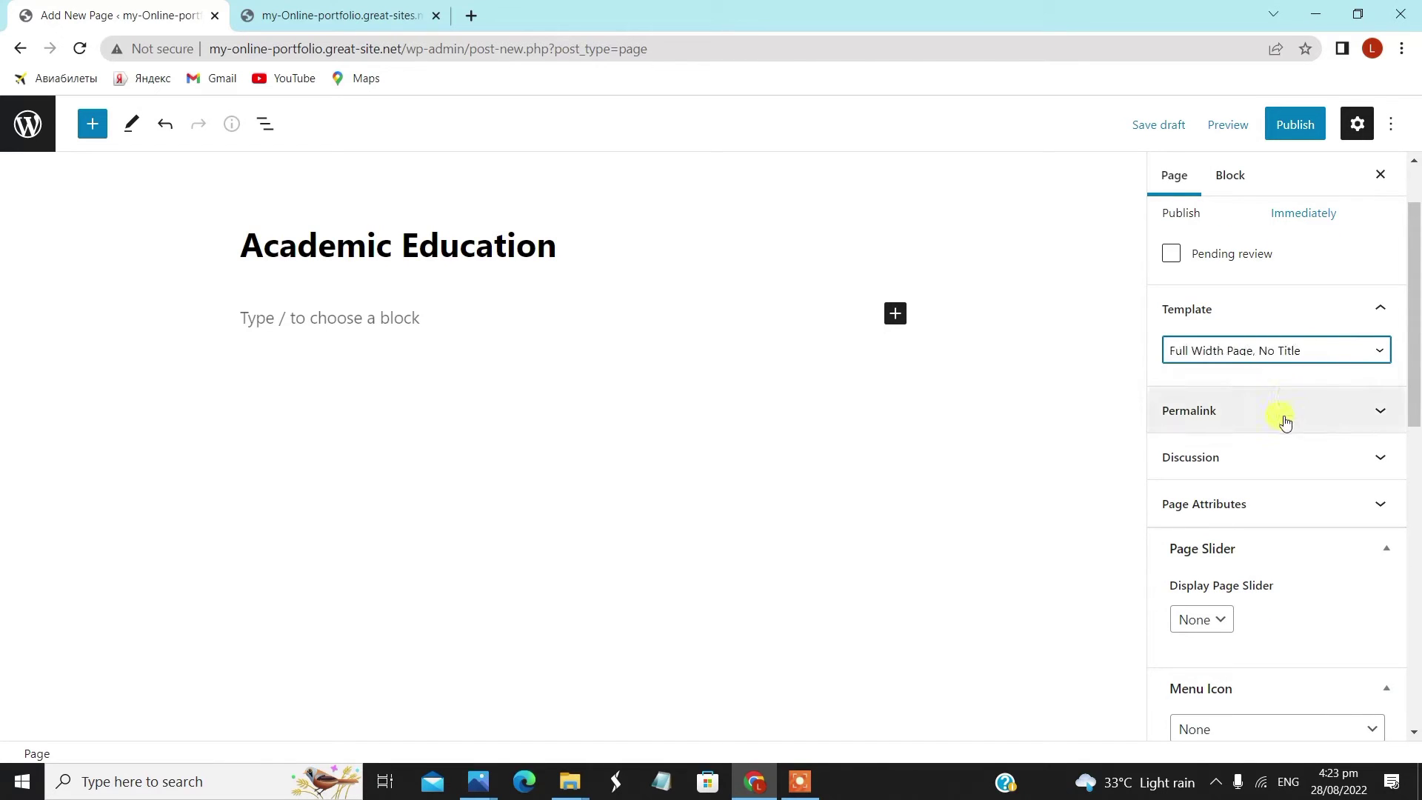
# - In the Academic Education page settings, set the page layout to Full Width and enable display of the page featured image
pyautogui.scroll(-5, 1209, 647)
pyautogui.click(1228, 583)
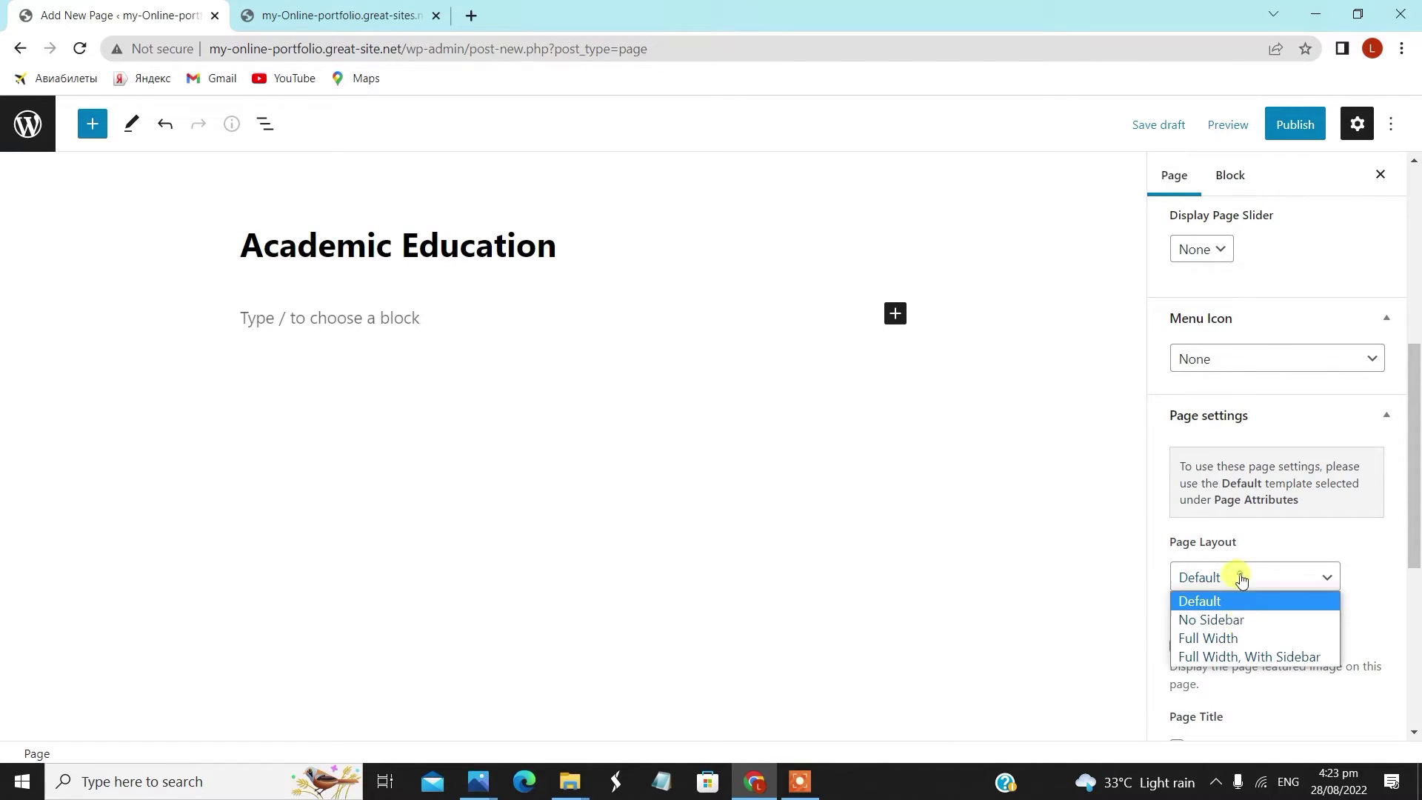
pyautogui.click(1230, 638)
pyautogui.scroll(-2, 1233, 646)
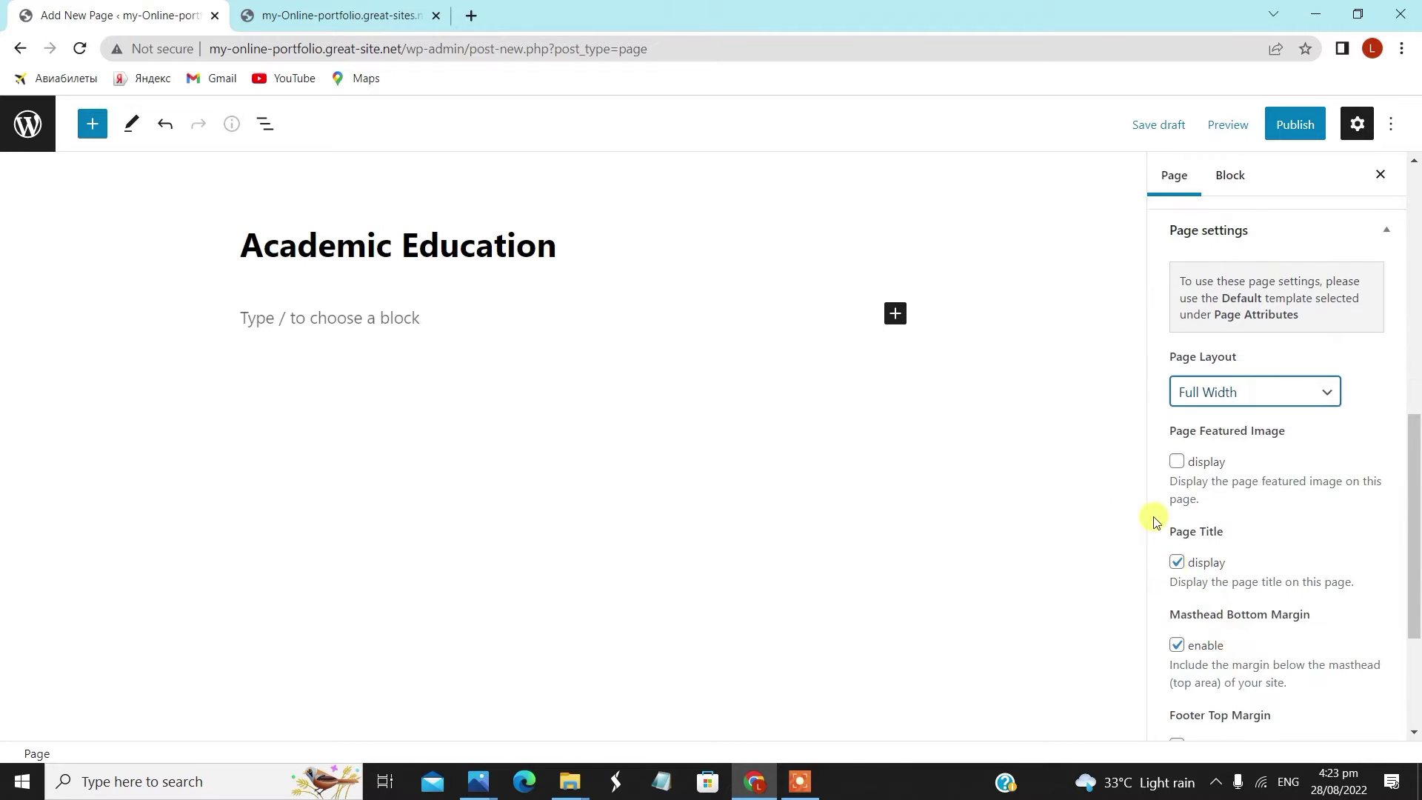
pyautogui.click(1176, 460)
# - Publish the Academic Education page and return to the list of pages
pyautogui.click(1307, 120)
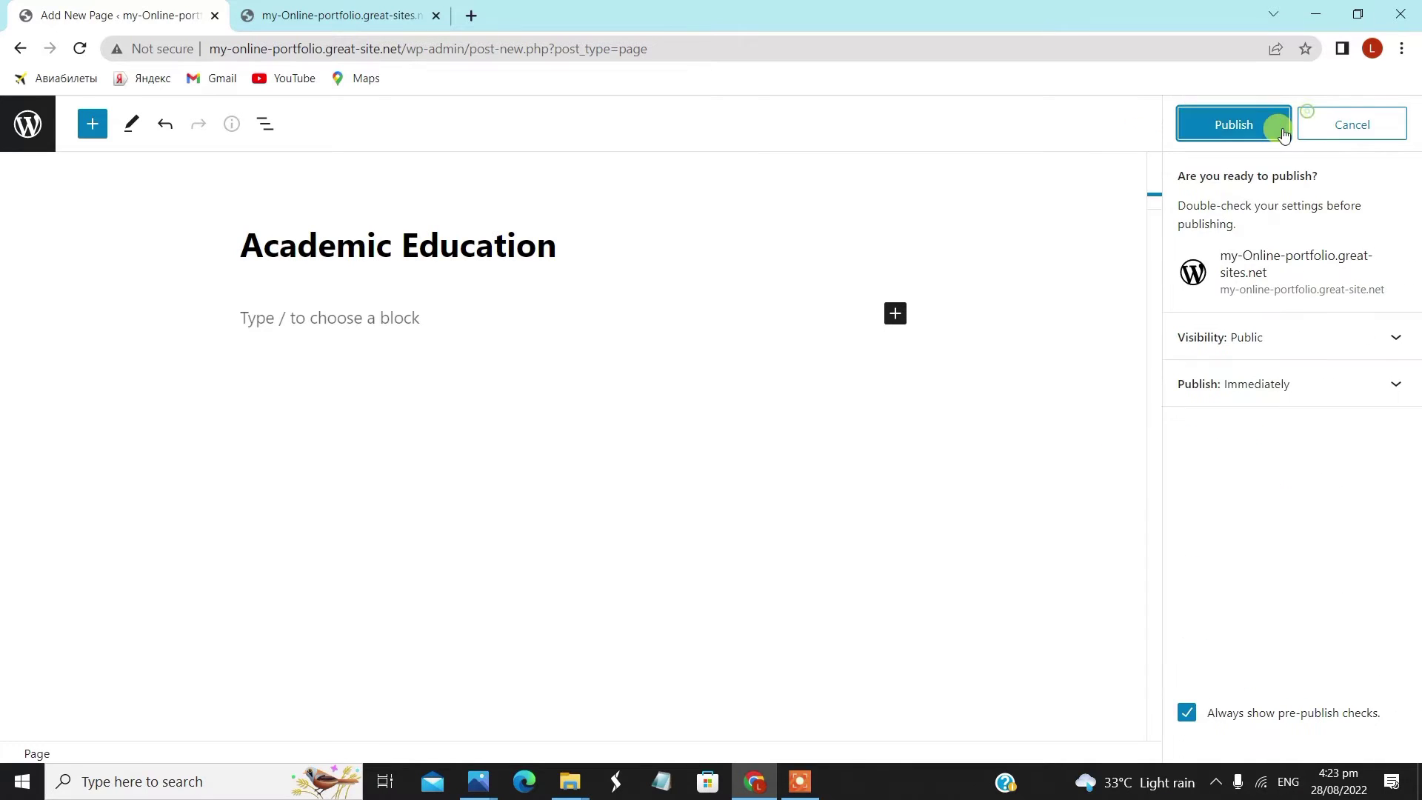
pyautogui.click(1274, 125)
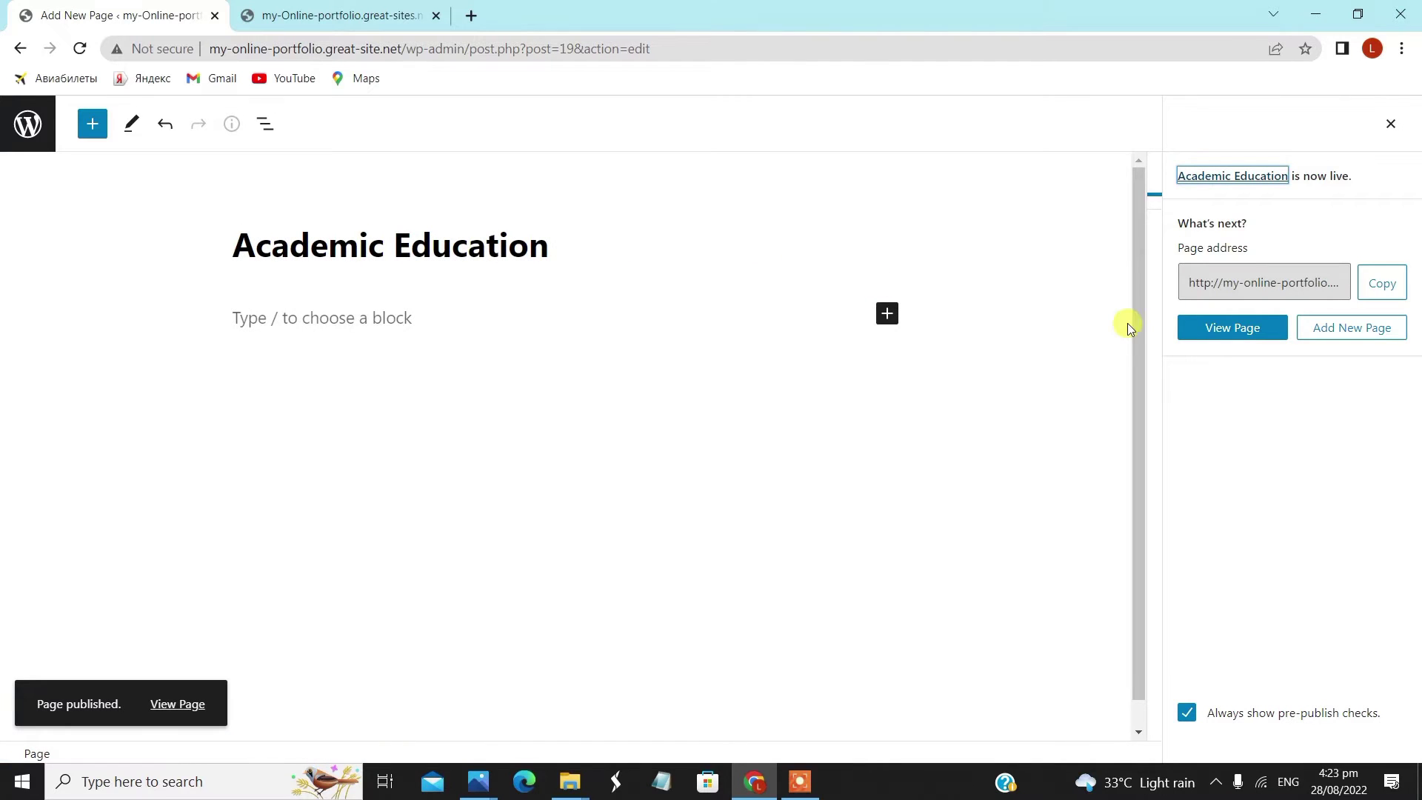
pyautogui.click(27, 124)
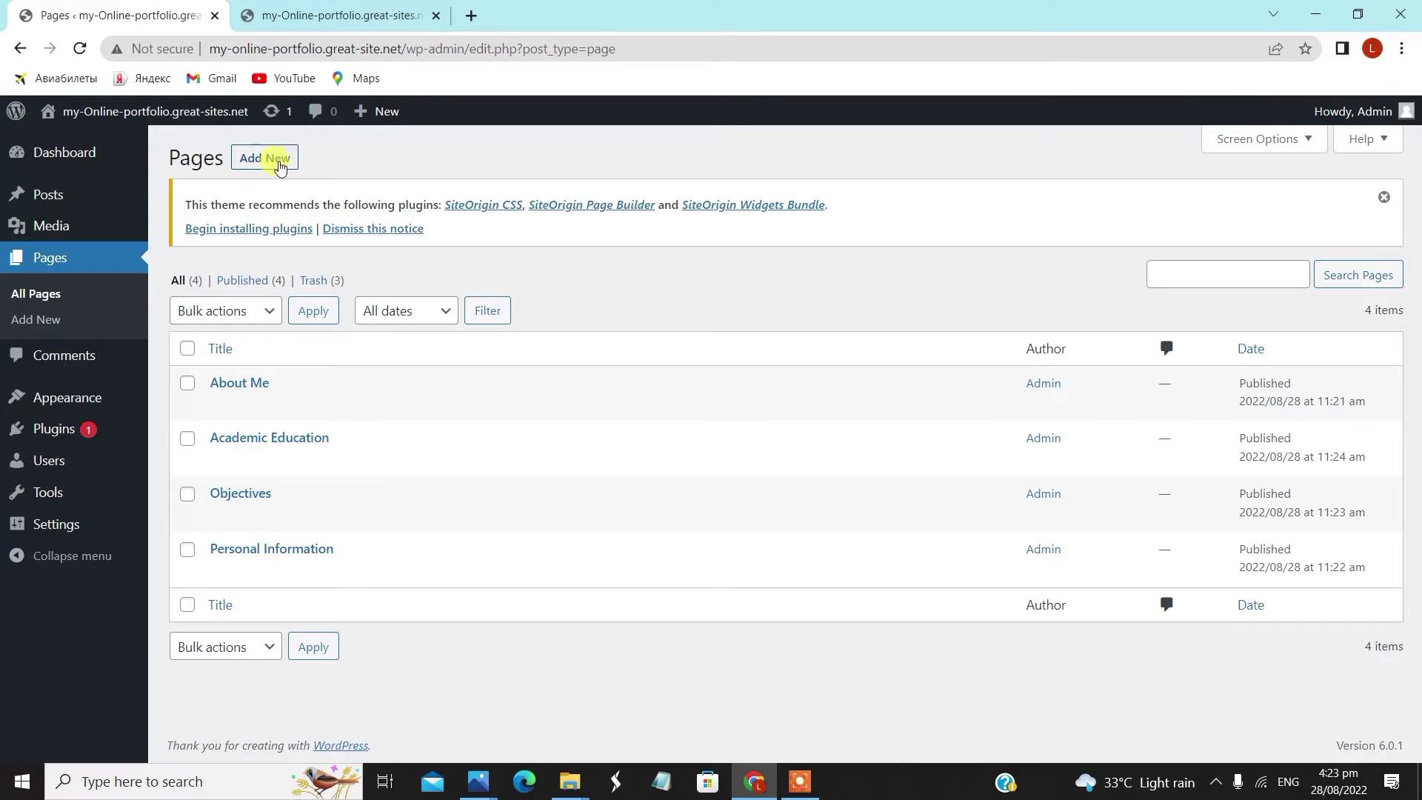
# - Add a new page titled "Professional Qualifications & Strength" and assign it the "Full Width Page, No Title" template
pyautogui.click(280, 163)
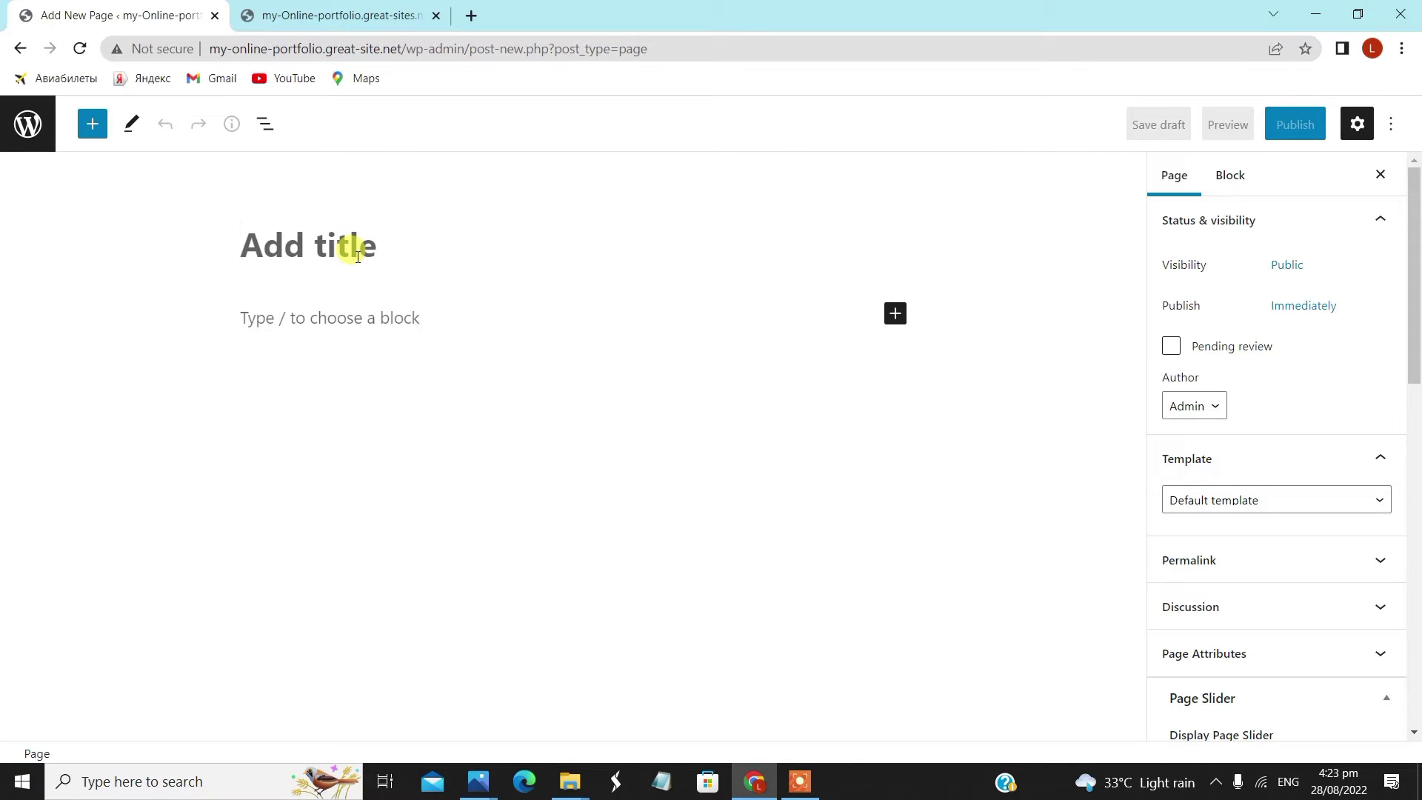
pyautogui.write('P')
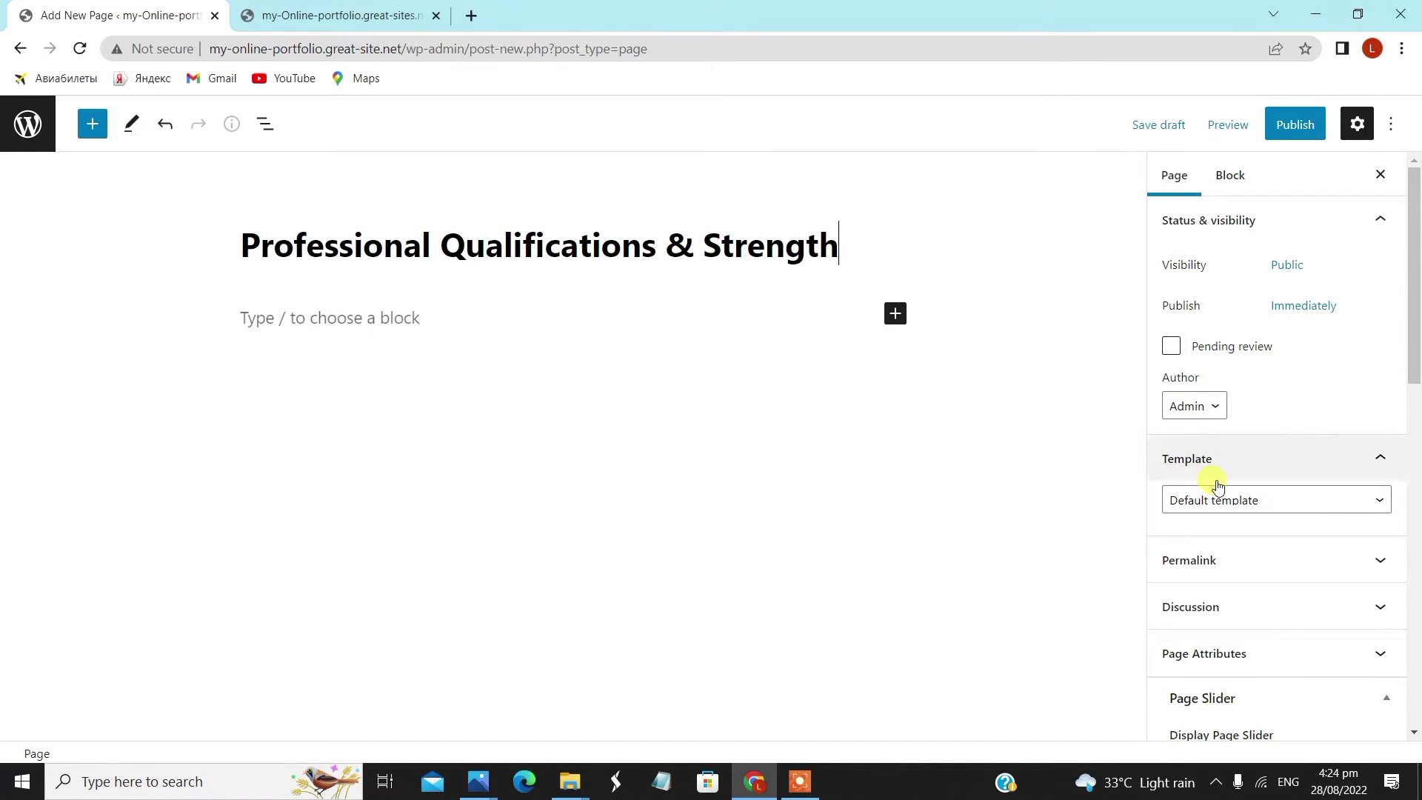
pyautogui.scroll(-2, 1218, 486)
pyautogui.click(1247, 314)
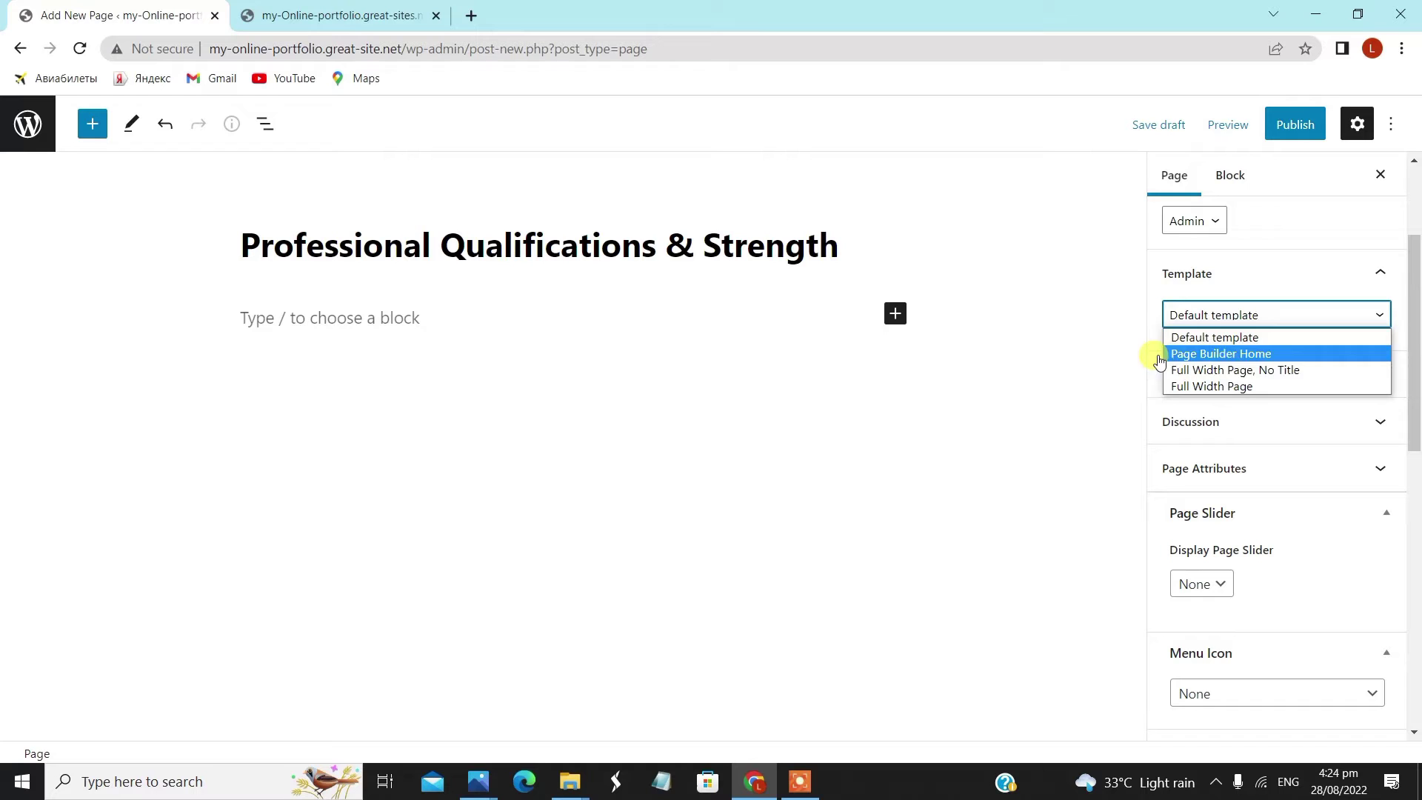
pyautogui.click(1225, 371)
# - In the Professional Qualifications & Strength page settings, set the page layout to Full Width and enable display of the page featured image
pyautogui.scroll(-4, 1254, 460)
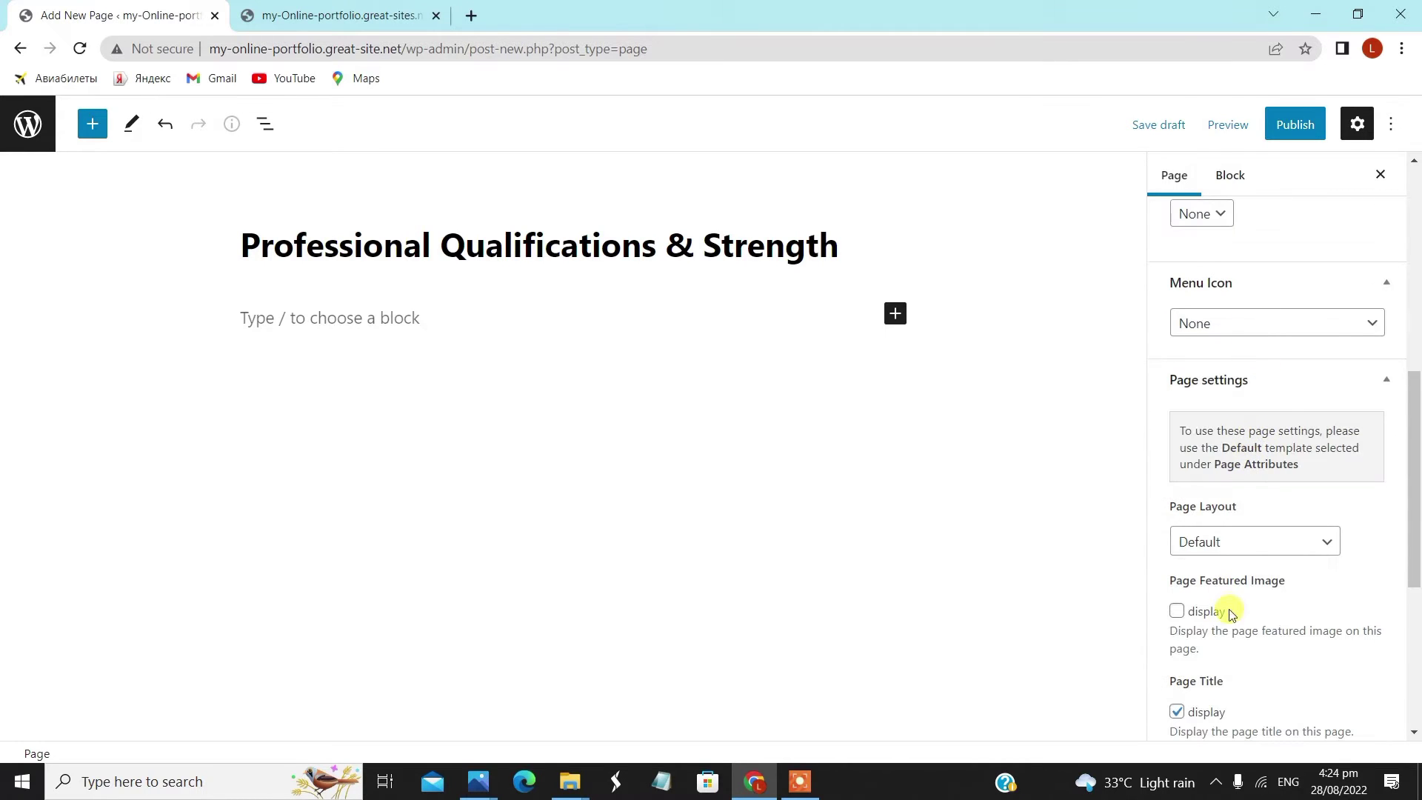
pyautogui.click(1257, 543)
pyautogui.click(1259, 600)
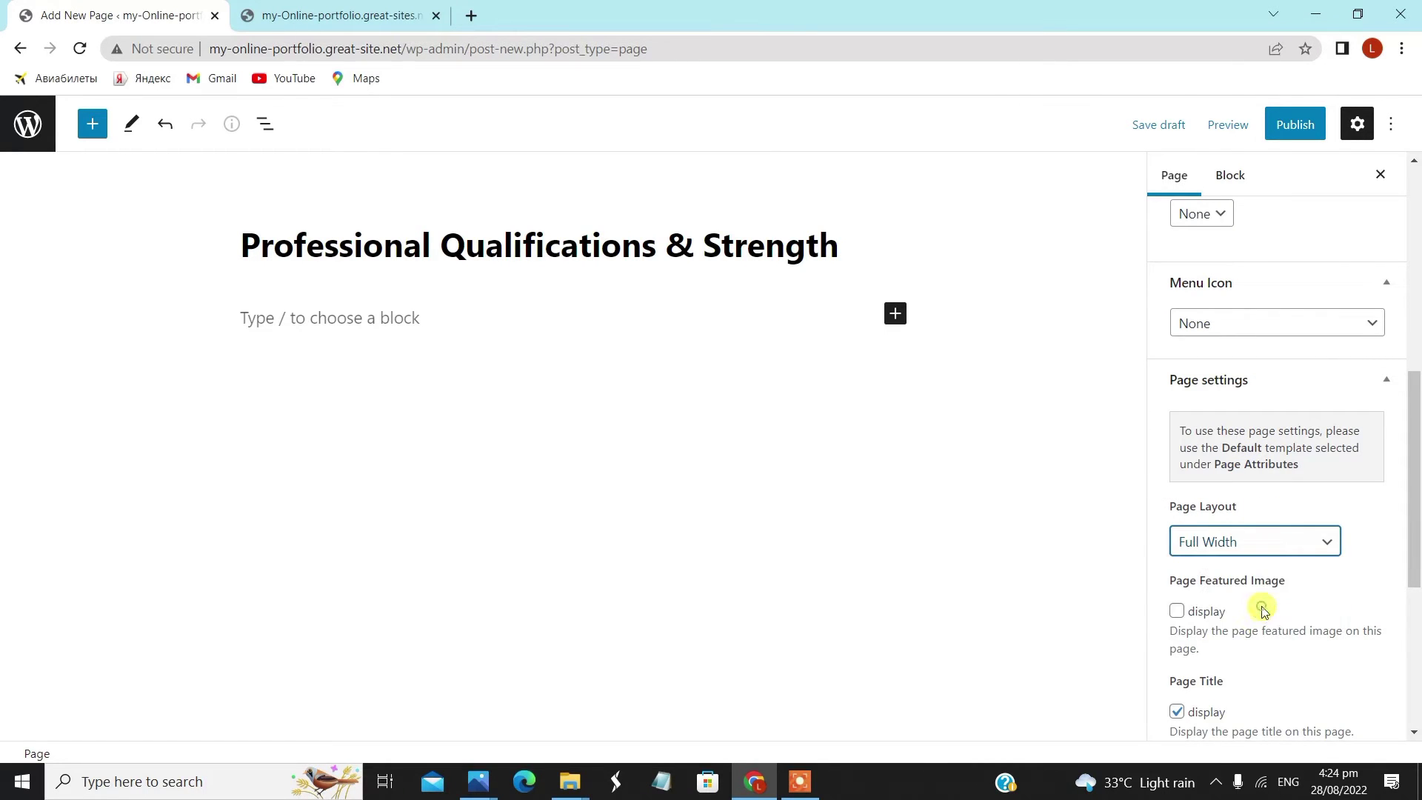
pyautogui.click(1176, 610)
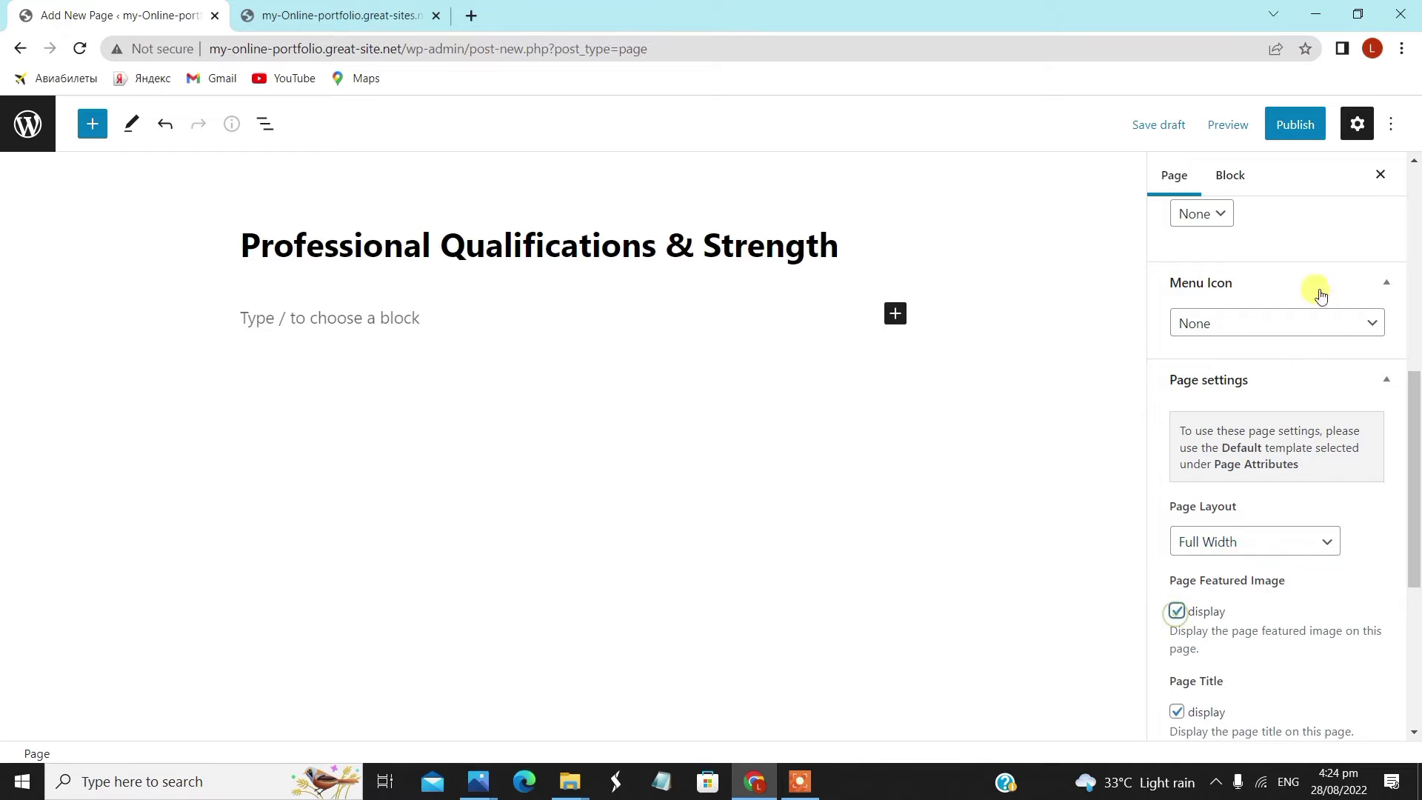
# - Publish the Professional Qualifications & Strength page and return to the list of pages
pyautogui.click(1287, 126)
pyautogui.click(1203, 132)
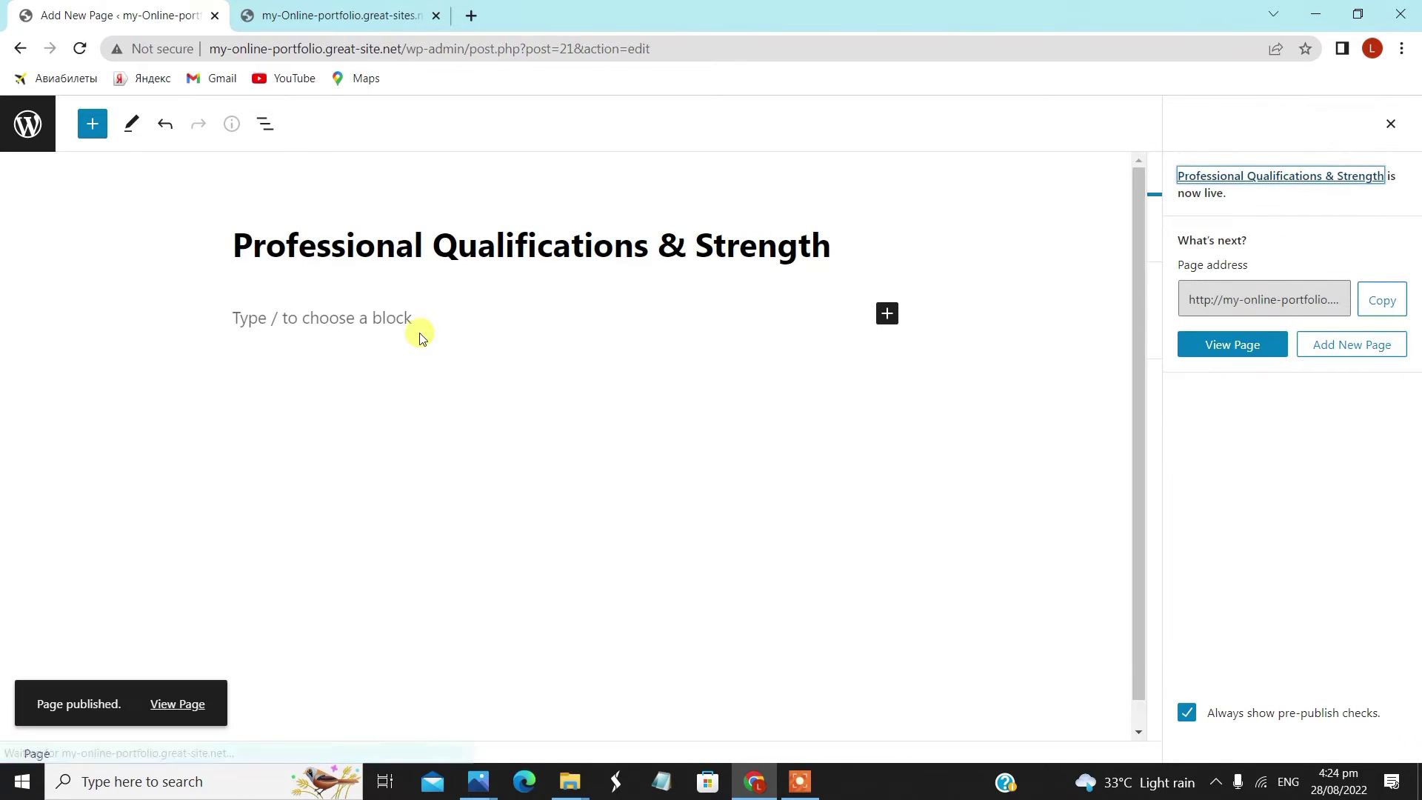
pyautogui.click(46, 145)
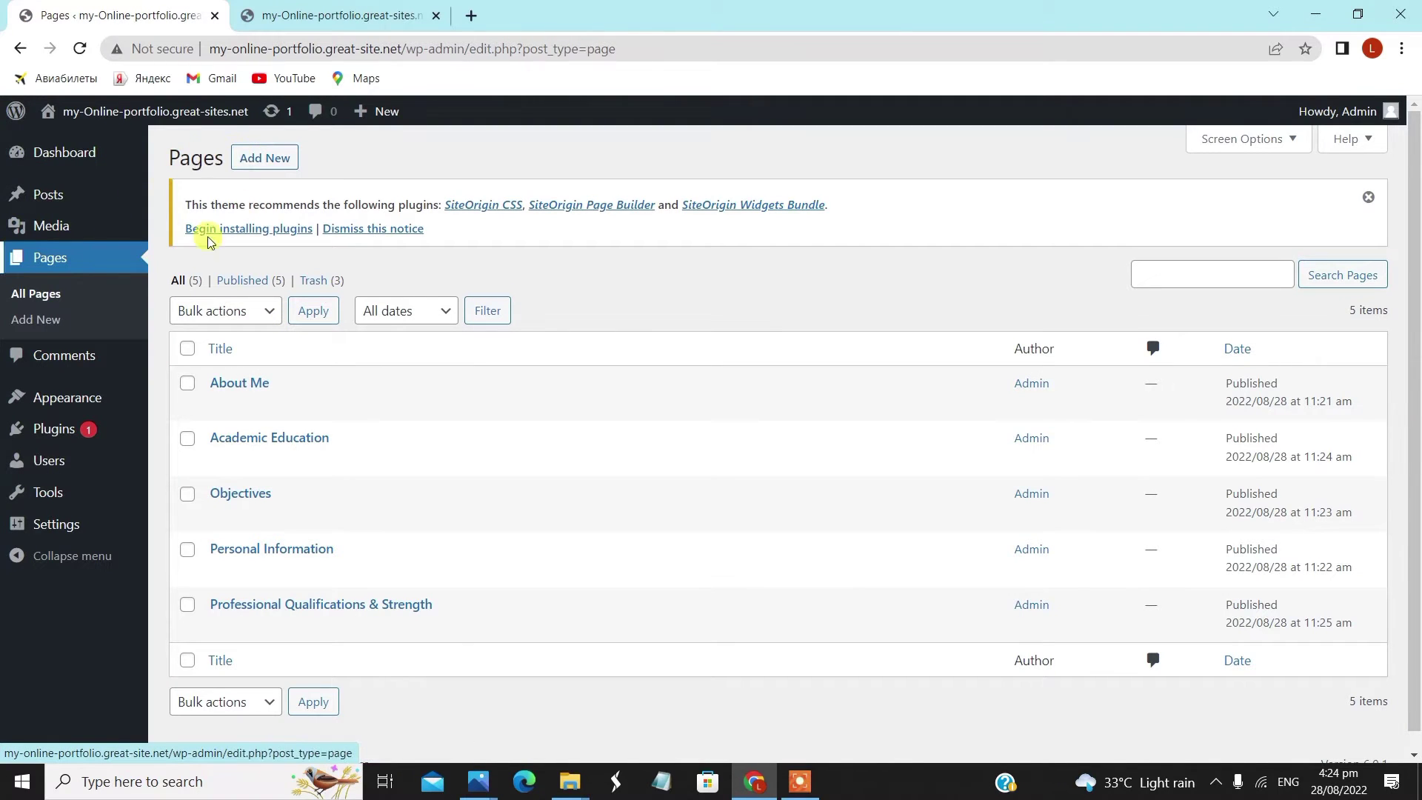
# - Add a new page titled "Areas Of Expertise" and assign it the "Full Width Page, No Title" template
pyautogui.click(259, 157)
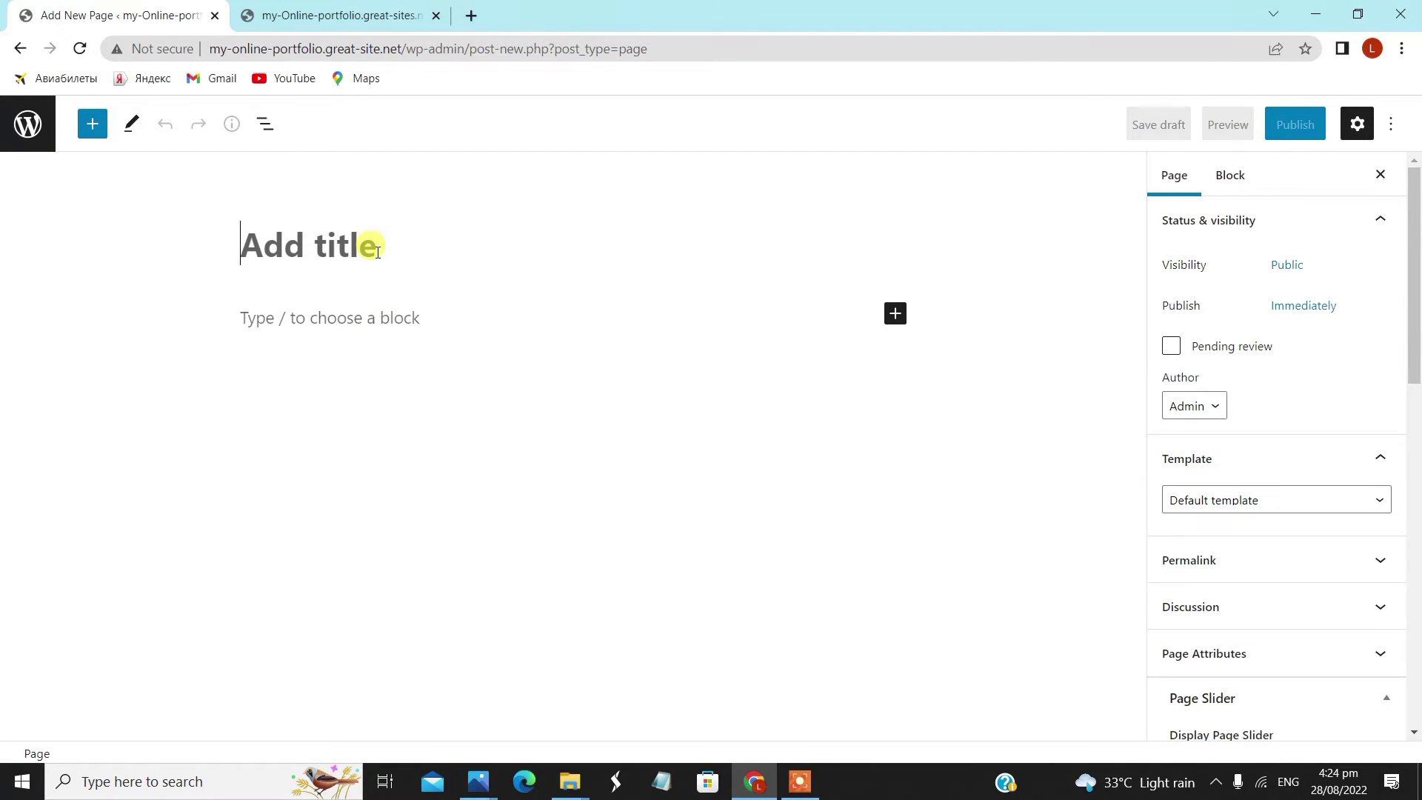
pyautogui.write('Areas Of Expertise')
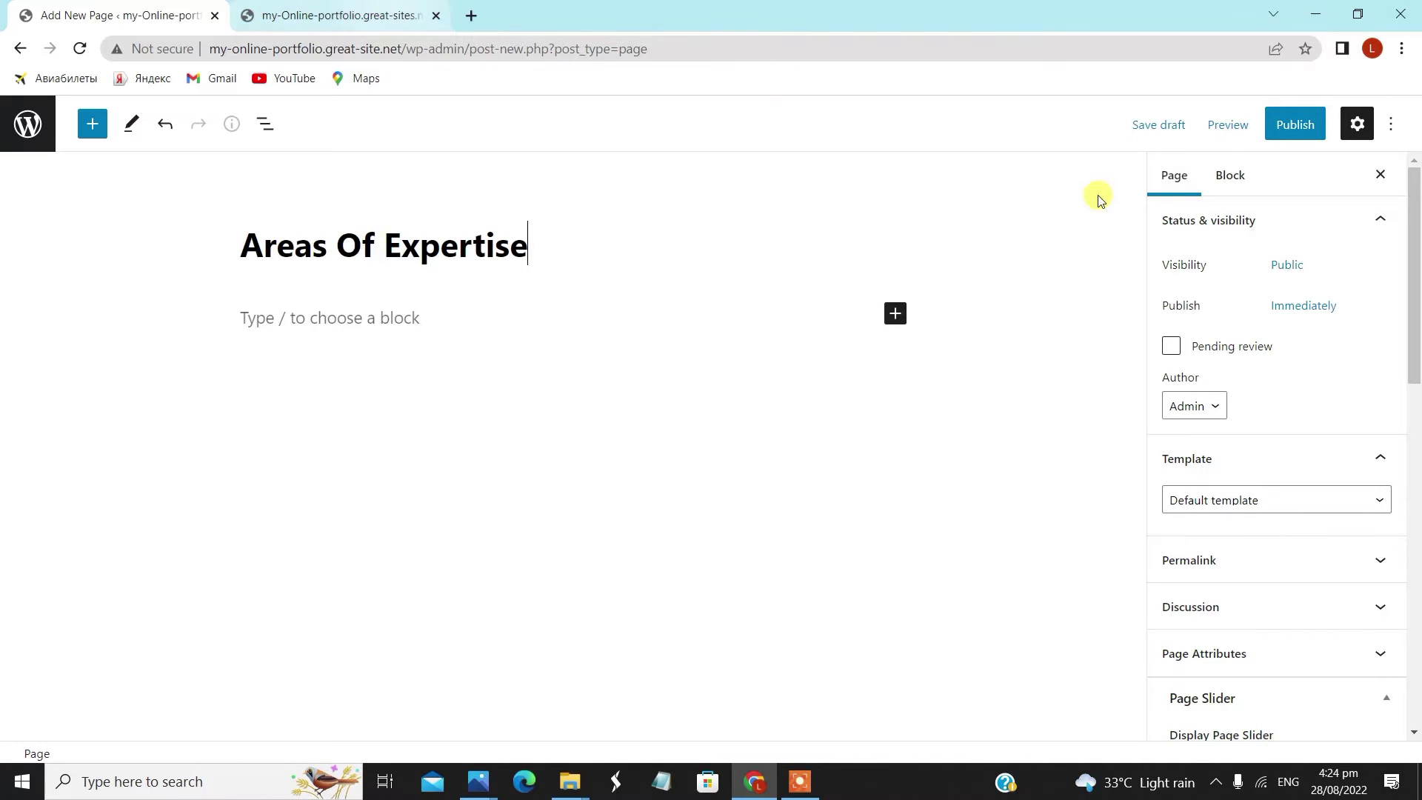
pyautogui.scroll(-4, 1280, 371)
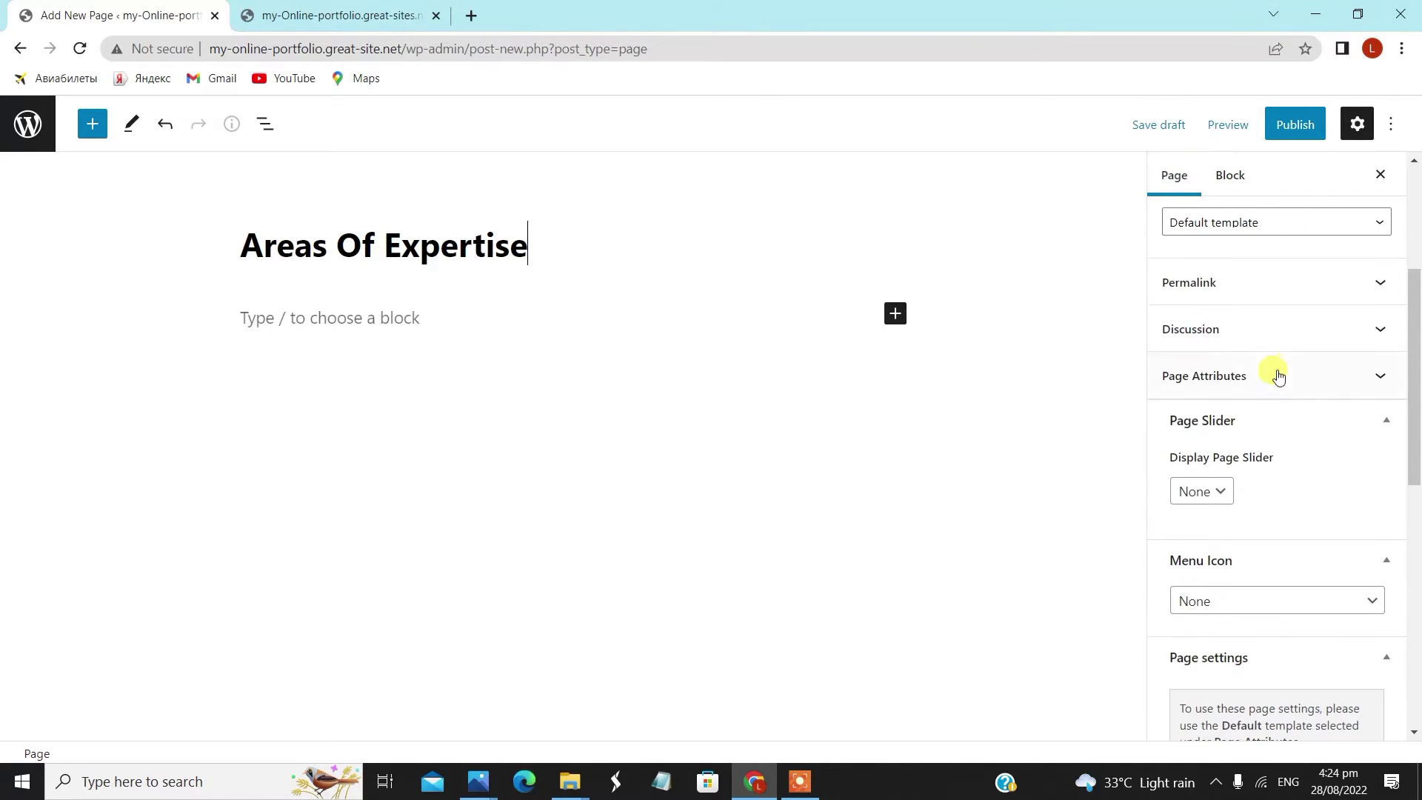
pyautogui.click(1291, 237)
pyautogui.click(1286, 276)
# - In the Areas Of Expertise page settings, set the page layout to Full Width and enable display of the page featured image
pyautogui.scroll(-5, 1259, 563)
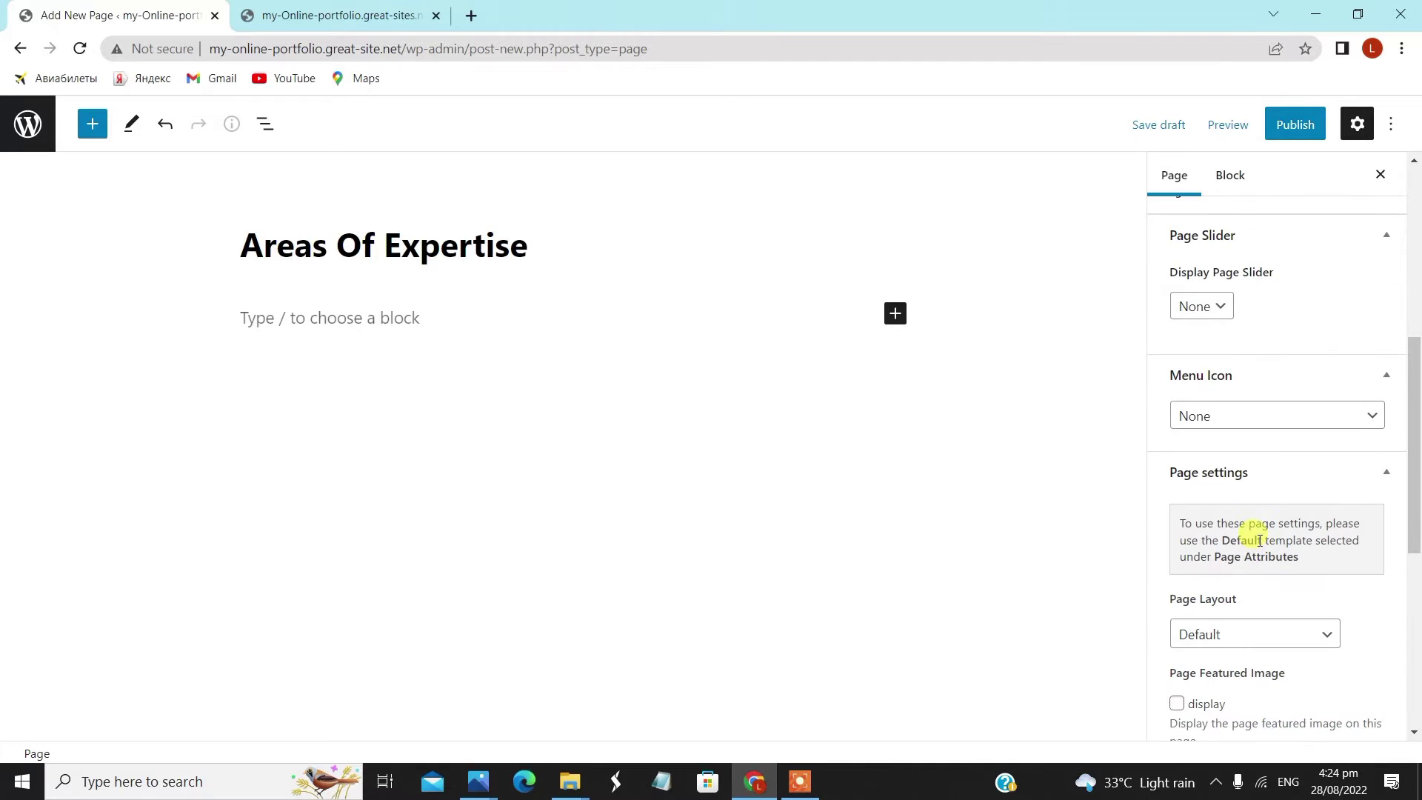
pyautogui.click(1223, 448)
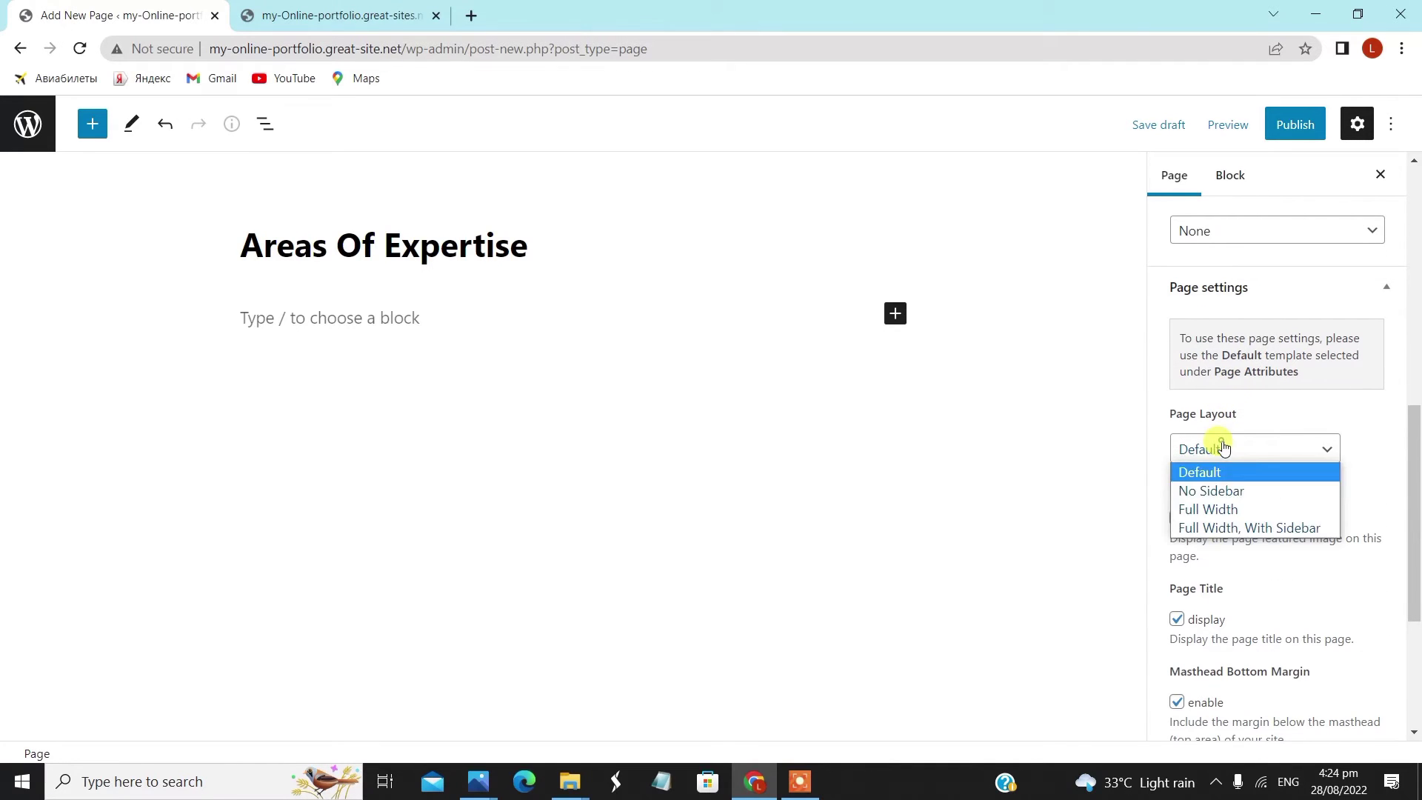
pyautogui.click(1224, 509)
pyautogui.click(1176, 518)
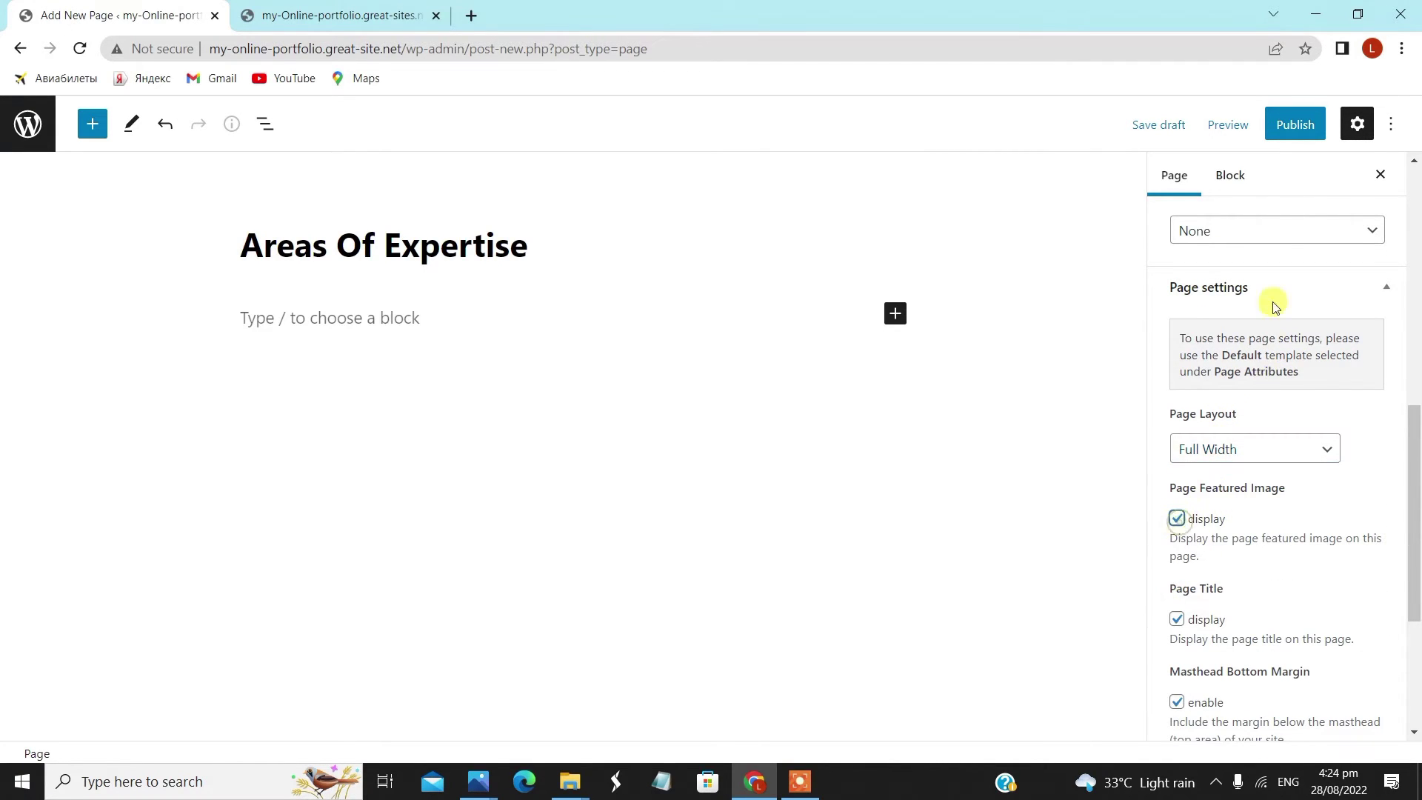
# - Publish the Areas Of Expertise page and return to the list of pages
pyautogui.click(1284, 132)
pyautogui.click(1281, 130)
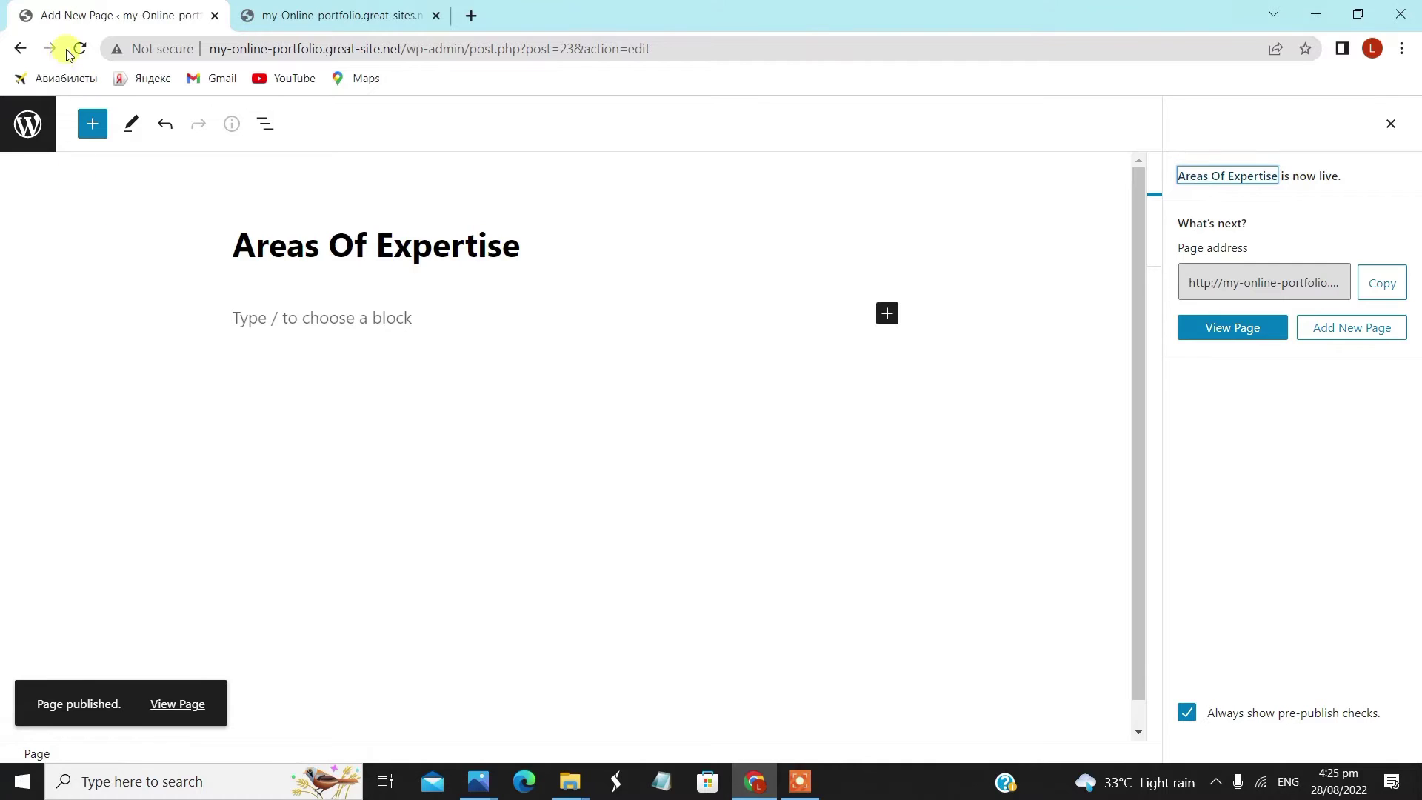
pyautogui.click(29, 125)
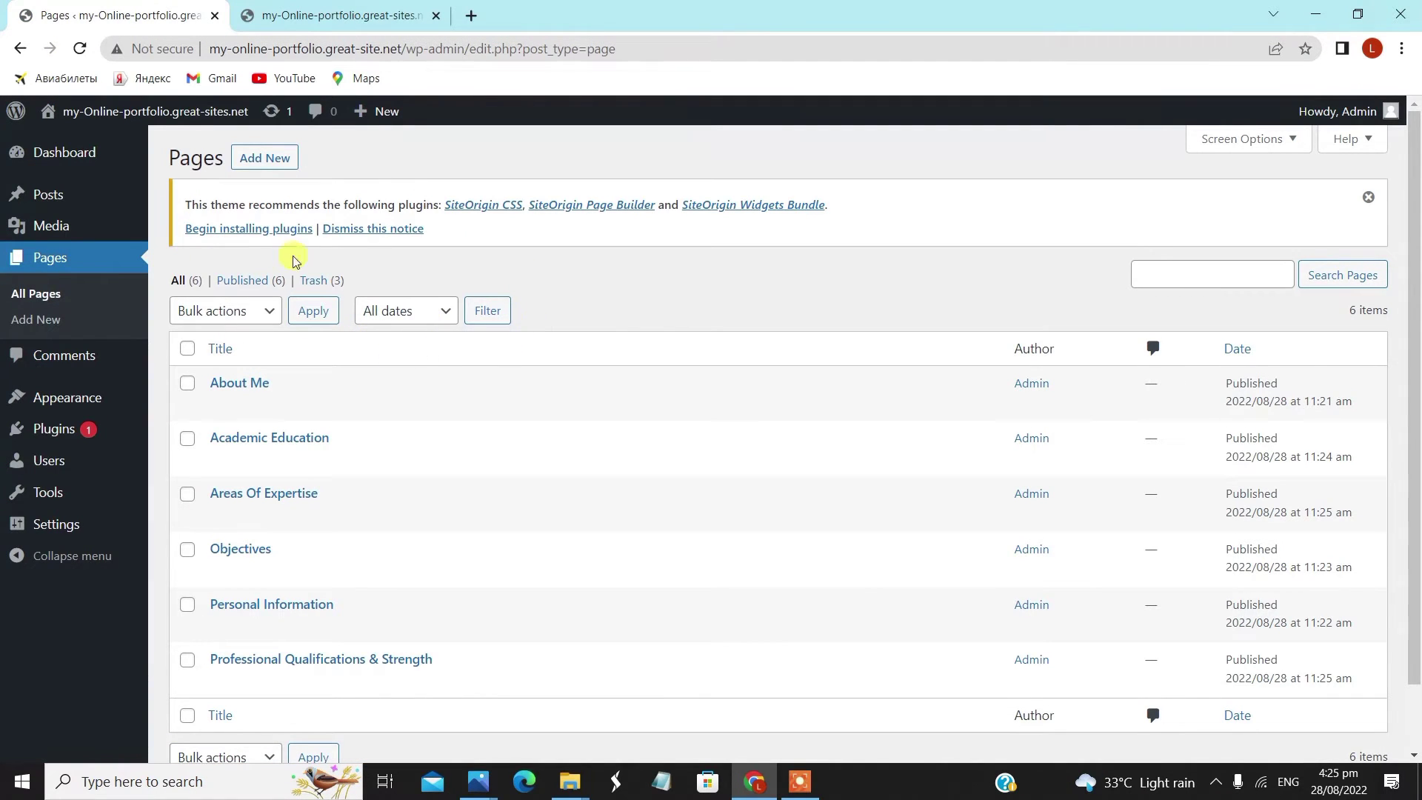
# - Add a new page titled "Hobbies" and assign it the "Full Width Page, No Title" template
pyautogui.click(288, 159)
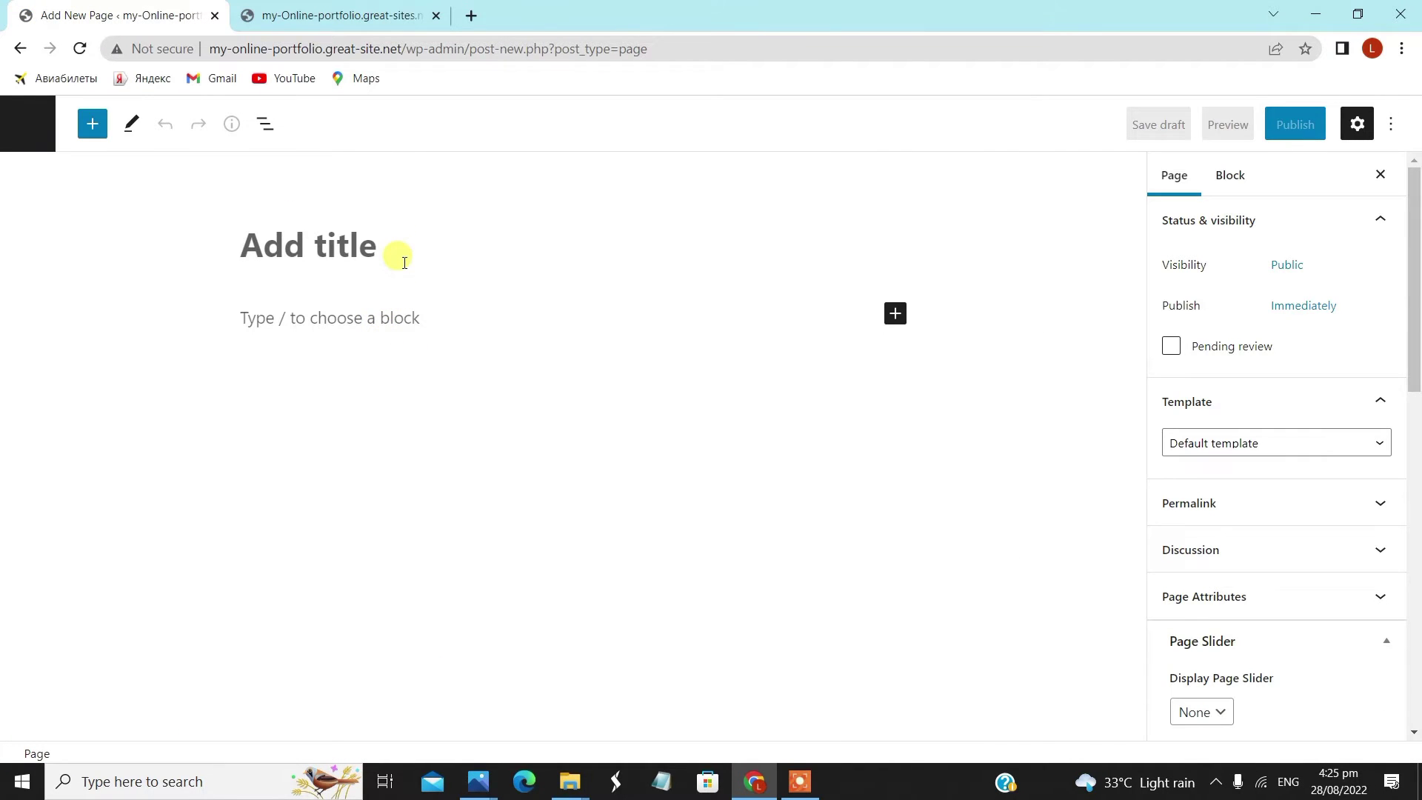
pyautogui.write('Hobbies')
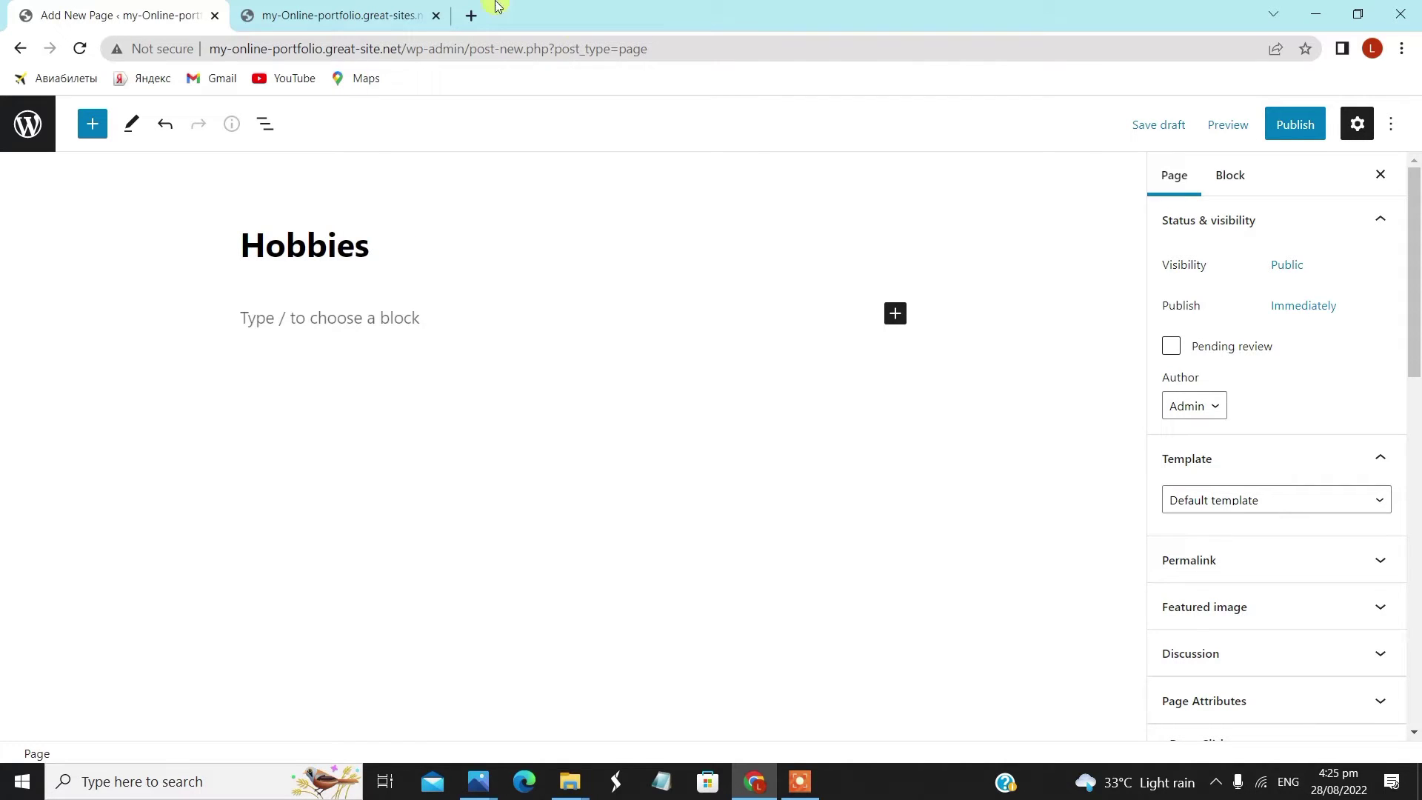
pyautogui.click(1330, 500)
pyautogui.click(1325, 560)
# - In the Hobbies page settings, set the page layout to Full Width and enable display of the page featured image
pyautogui.scroll(-5, 1314, 558)
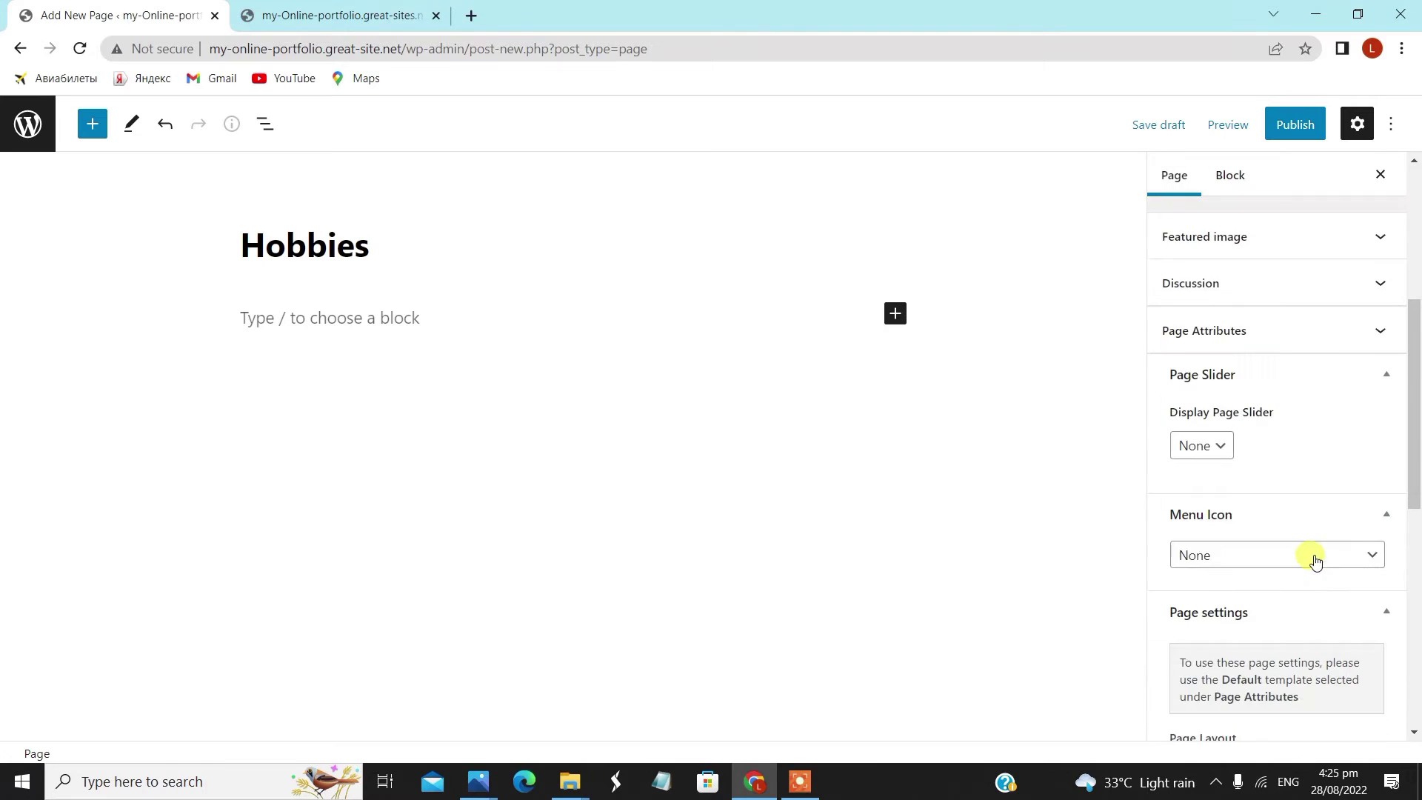
pyautogui.scroll(-3, 1289, 561)
pyautogui.click(1249, 593)
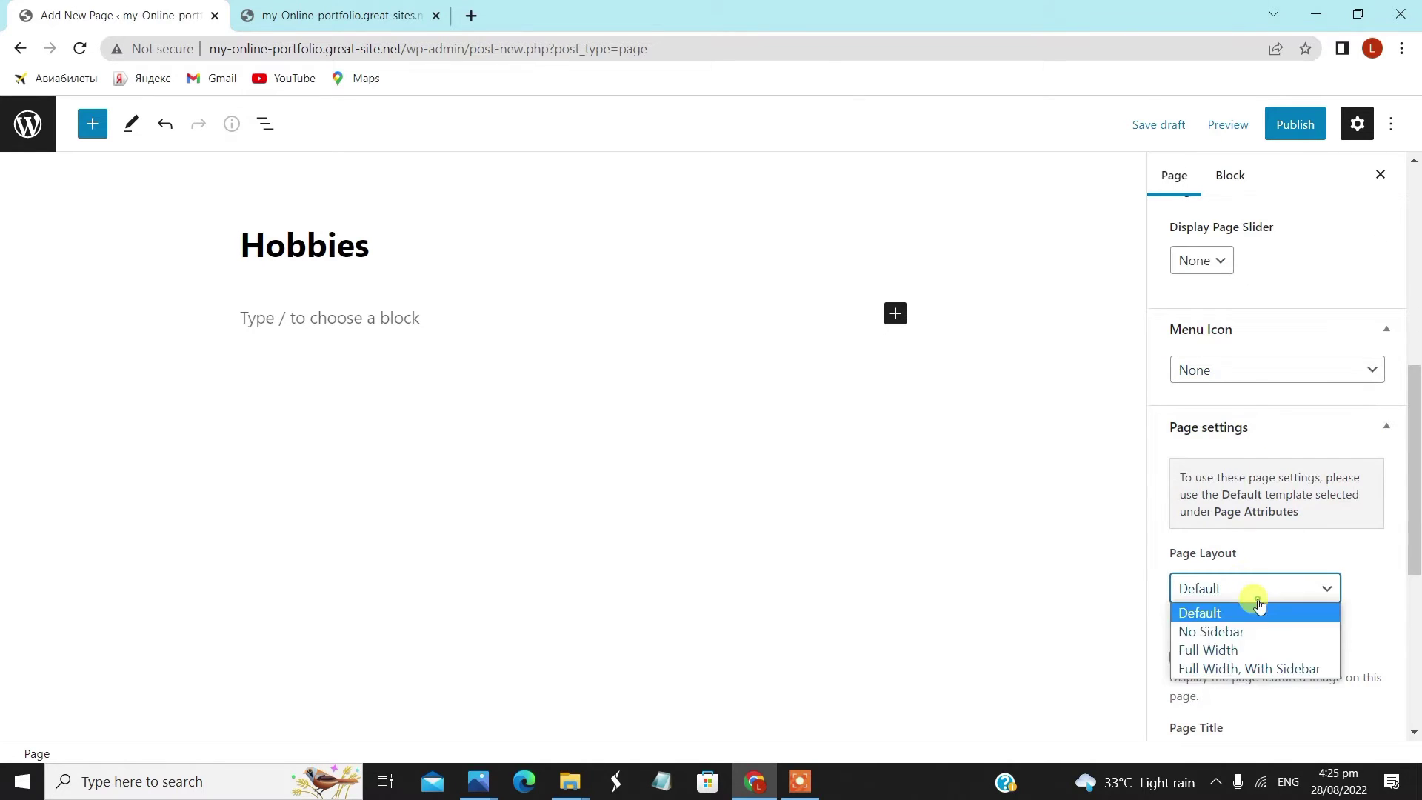
pyautogui.click(1251, 650)
pyautogui.scroll(-1, 1248, 642)
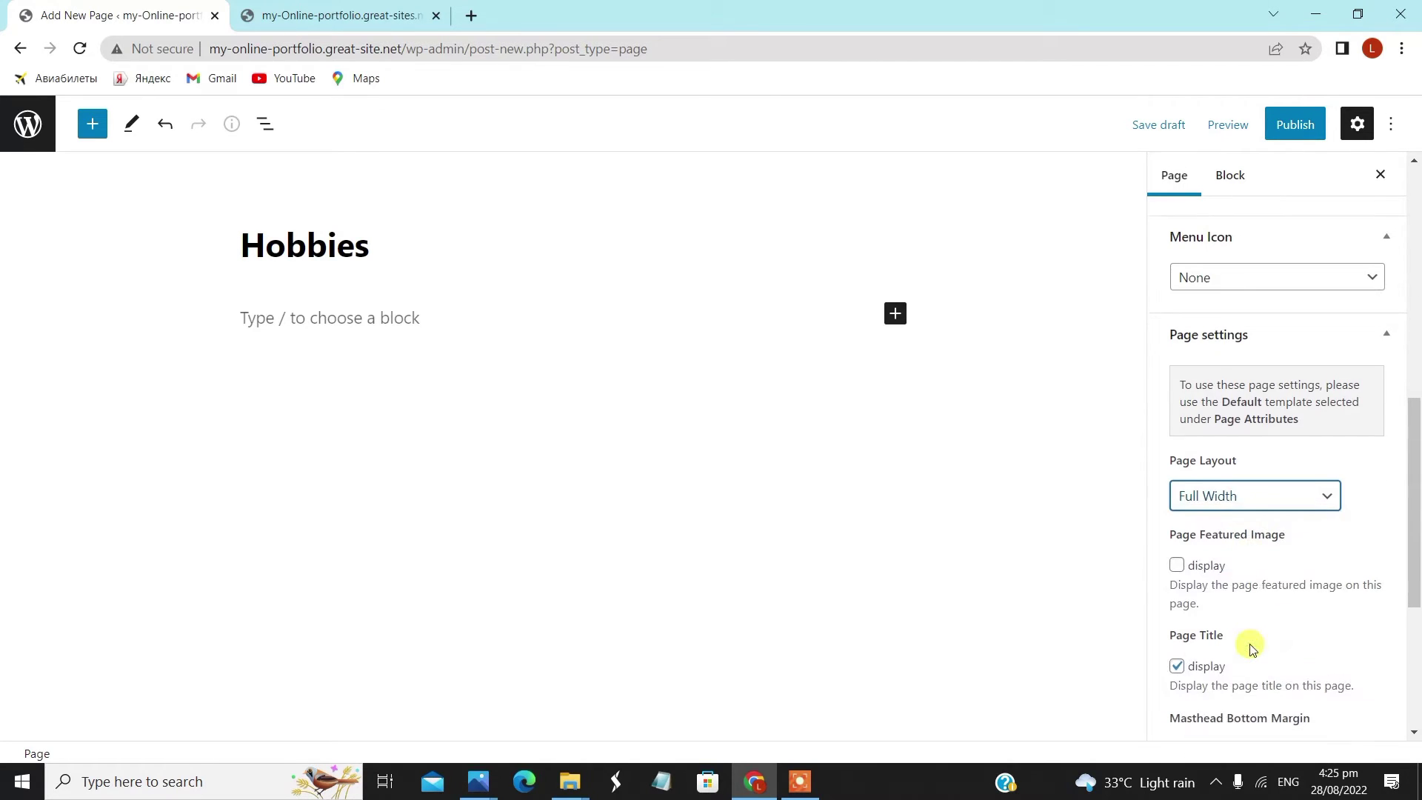
pyautogui.click(1177, 565)
# - Publish the Hobbies page and return to the list of pages
pyautogui.click(1298, 124)
pyautogui.click(1241, 124)
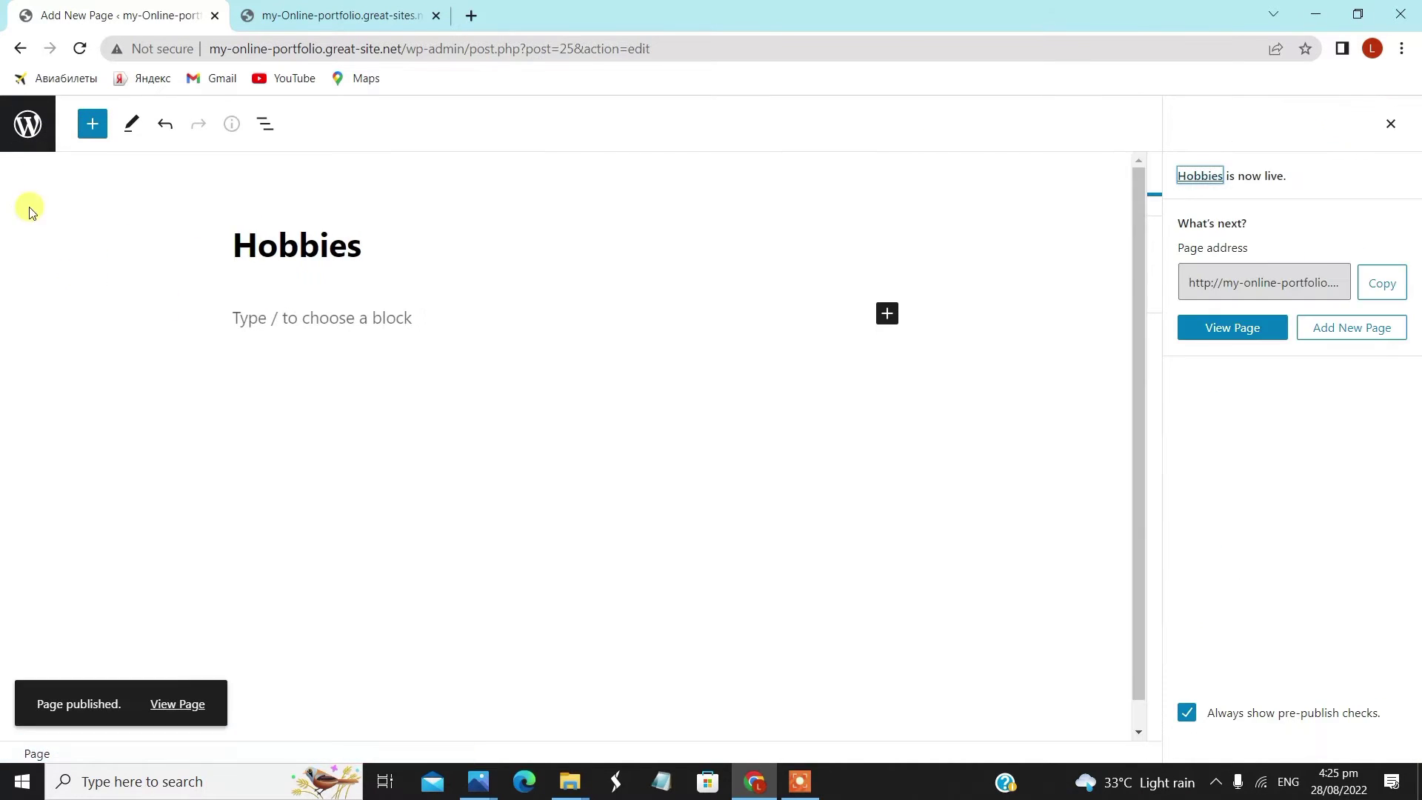
pyautogui.click(24, 130)
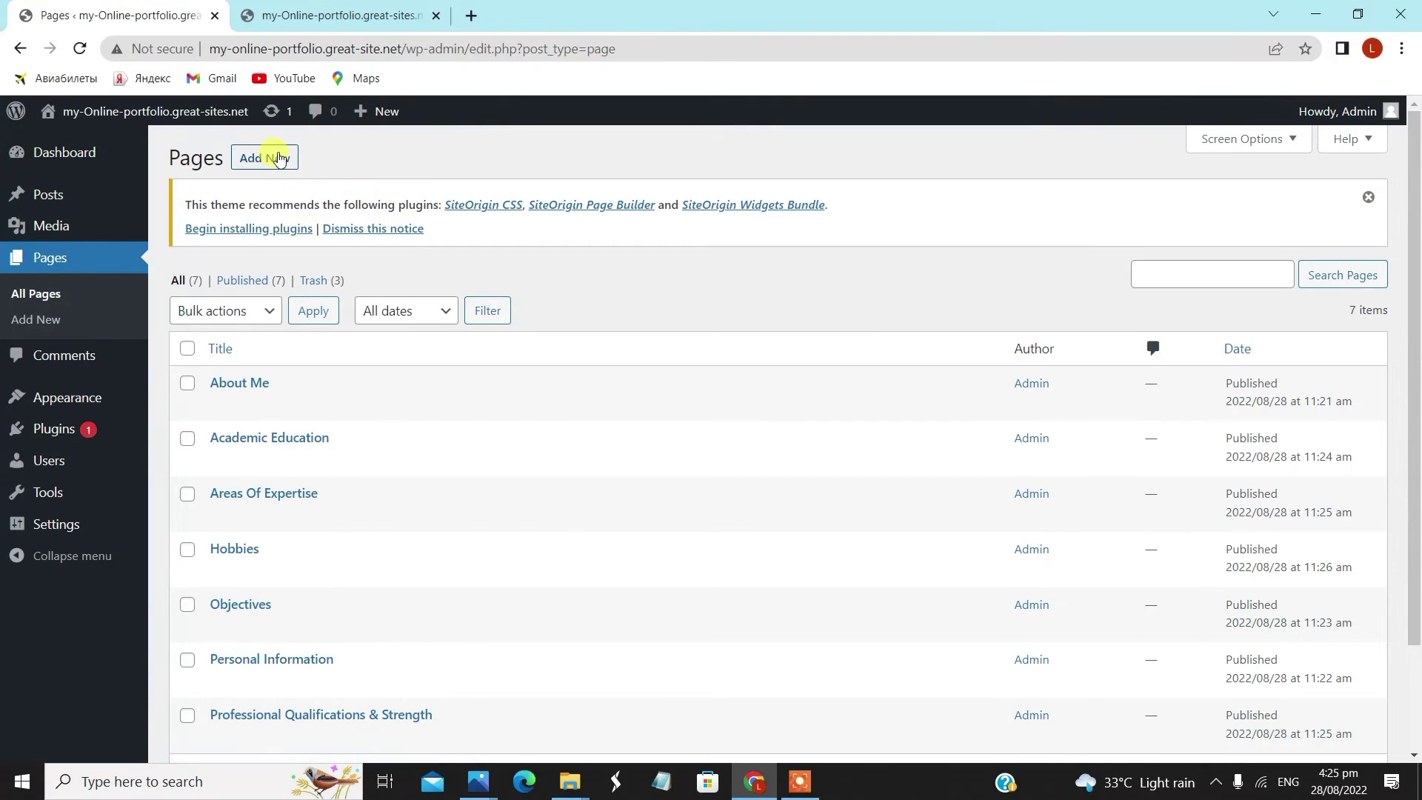
# - Add a new page titled "My Resume" and assign it the "Full Width Page, No Title" template
pyautogui.click(276, 156)
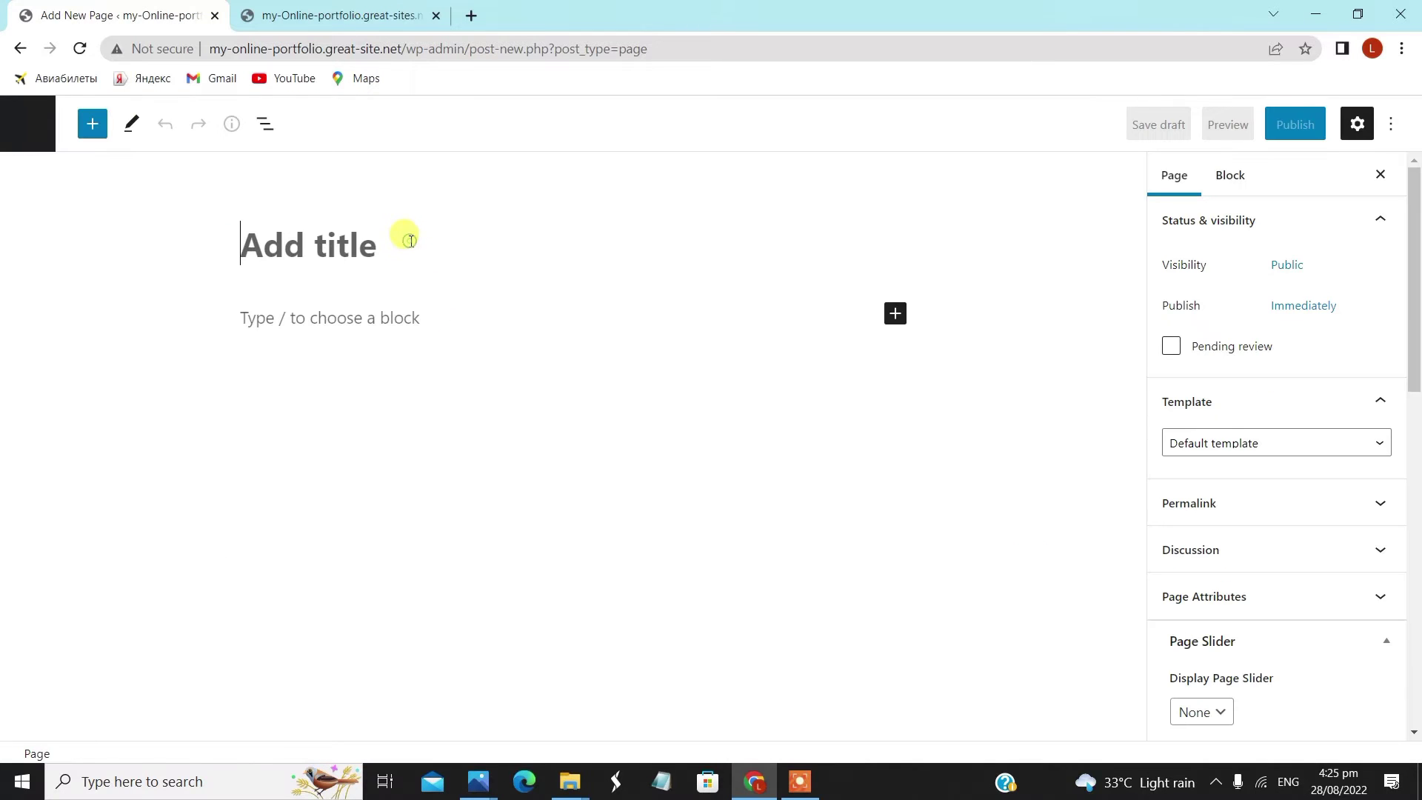
pyautogui.write('My Resume')
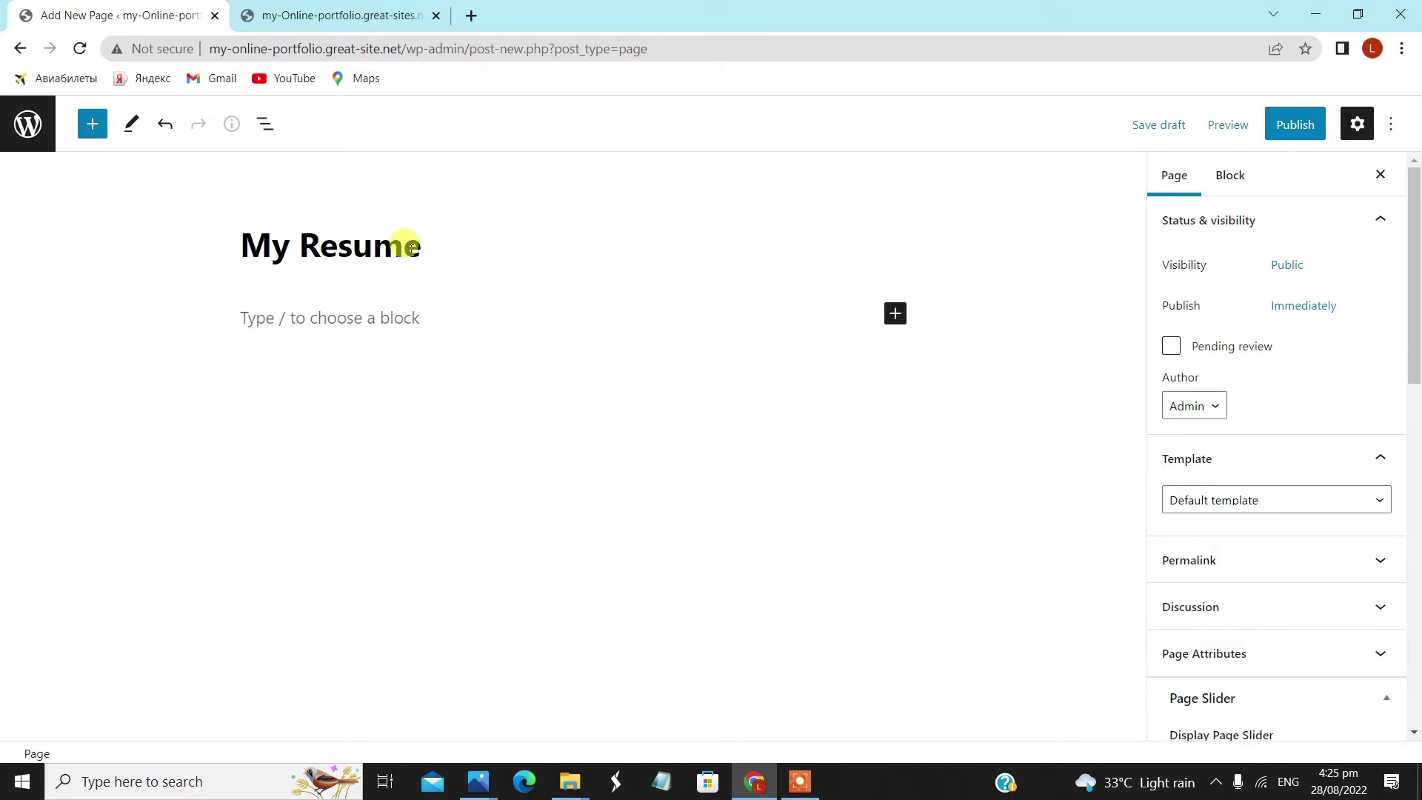
pyautogui.scroll(-3, 1214, 400)
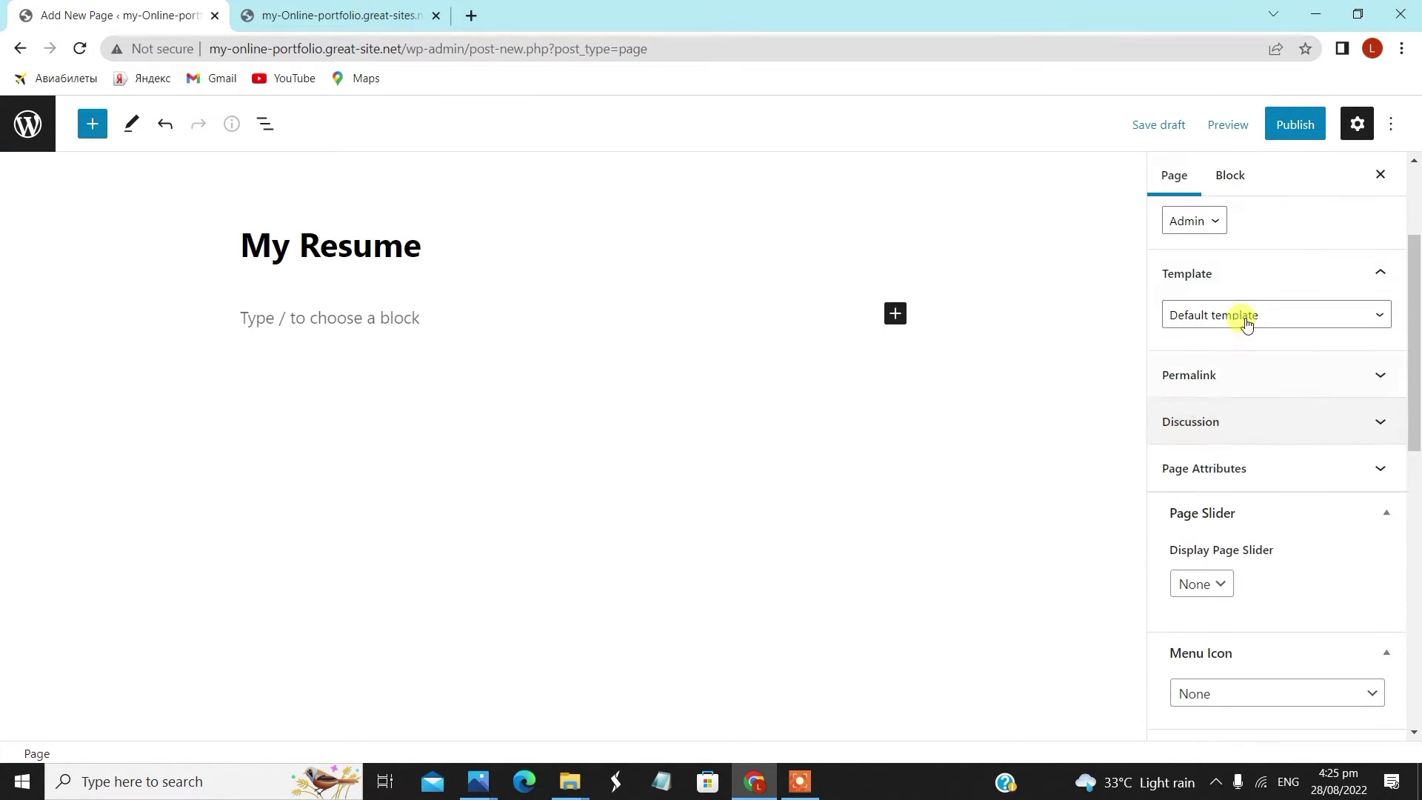
pyautogui.click(1246, 316)
pyautogui.click(1259, 368)
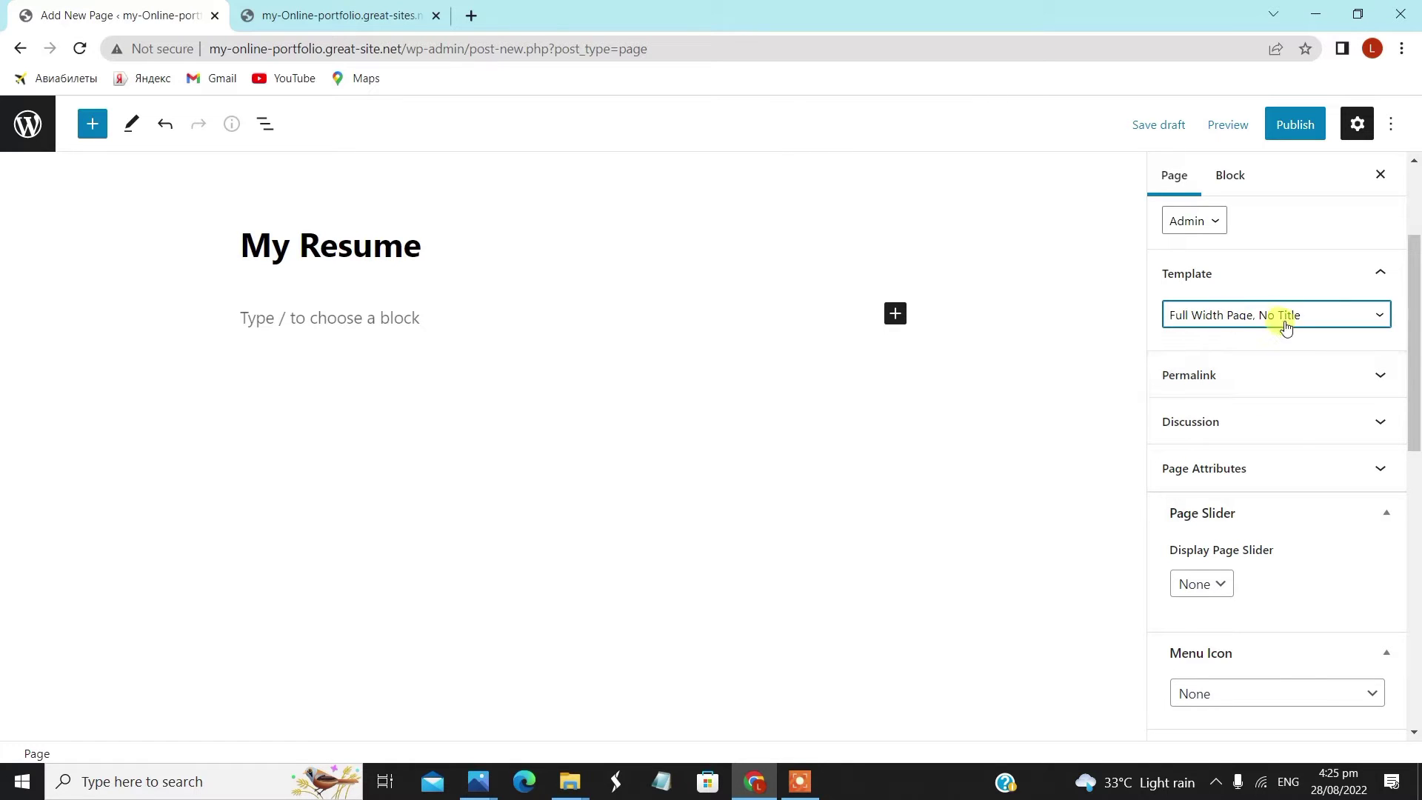
# - In the My Resume page settings, set the page layout to Full Width and enable display of the page featured image
pyautogui.scroll(-1, 1281, 422)
pyautogui.scroll(-2, 1273, 474)
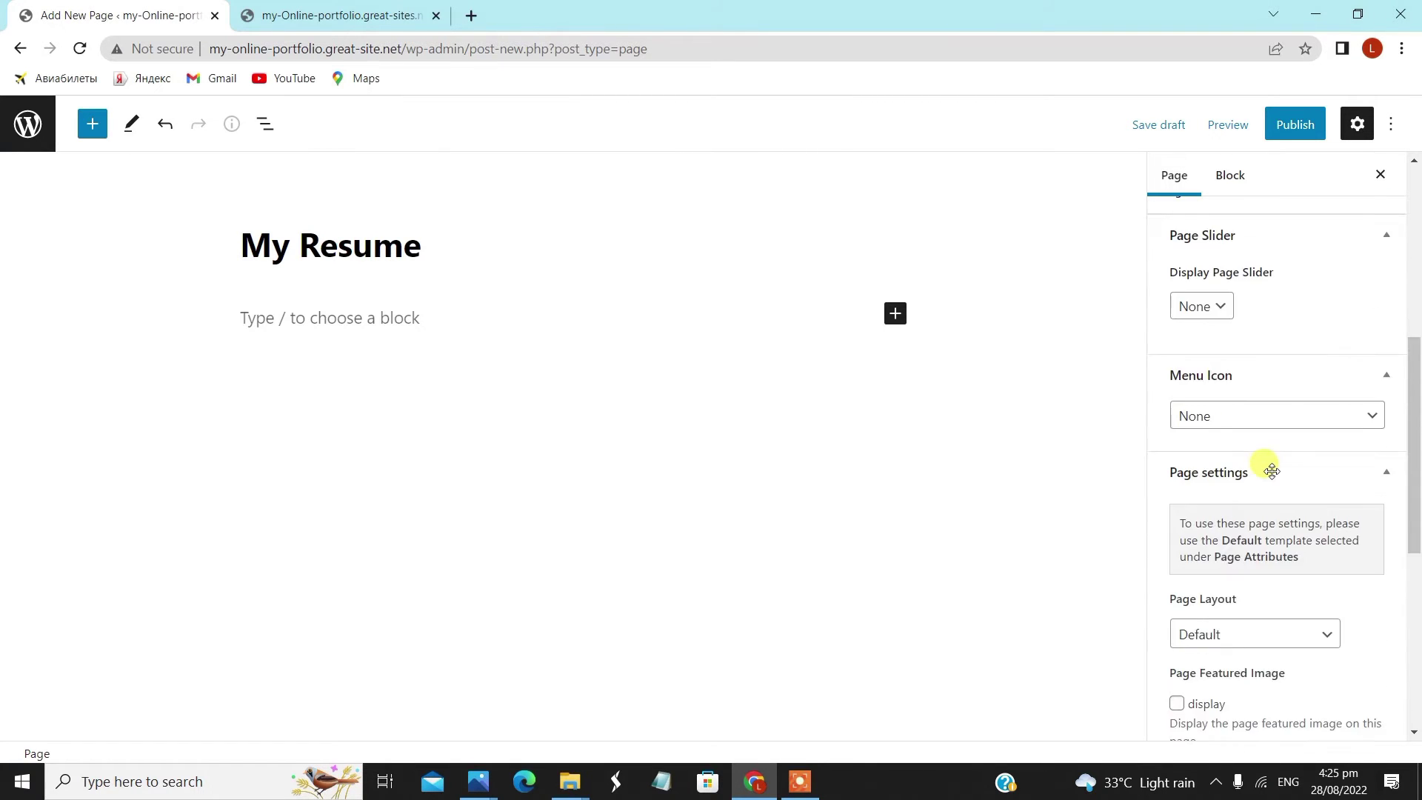
pyautogui.scroll(-3, 1272, 471)
pyautogui.click(1285, 455)
pyautogui.click(1285, 509)
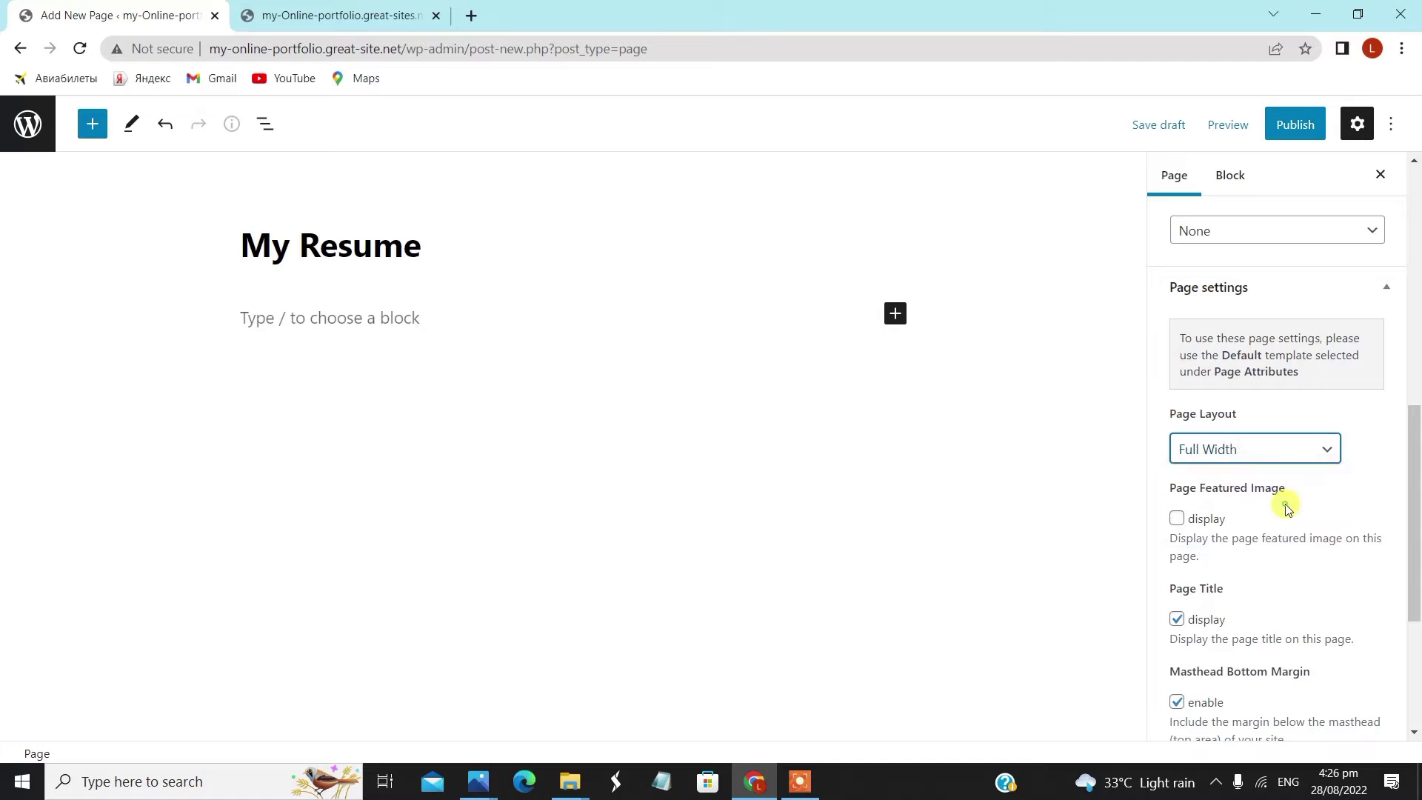
pyautogui.click(1178, 519)
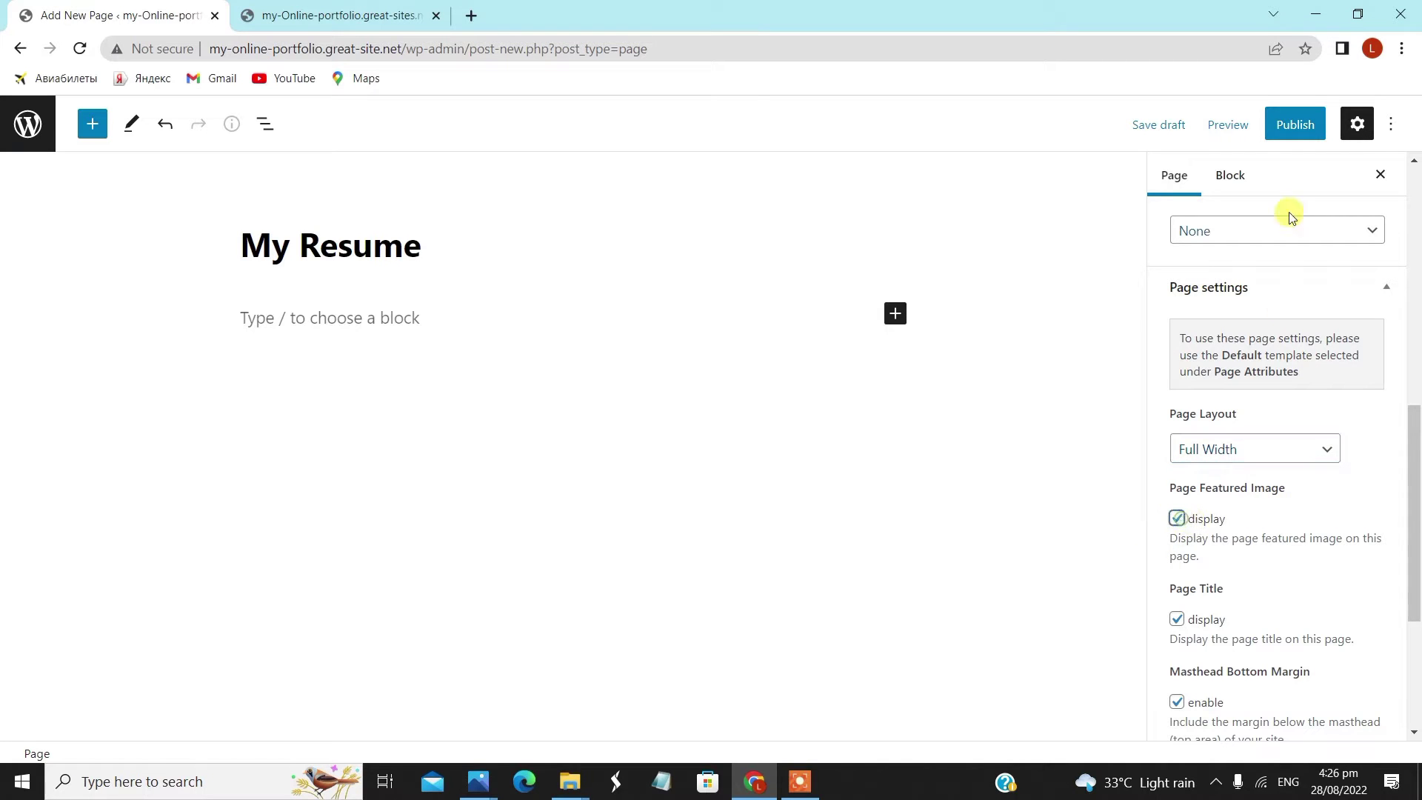
# - Publish the My Resume page
pyautogui.click(1294, 125)
pyautogui.click(1261, 124)
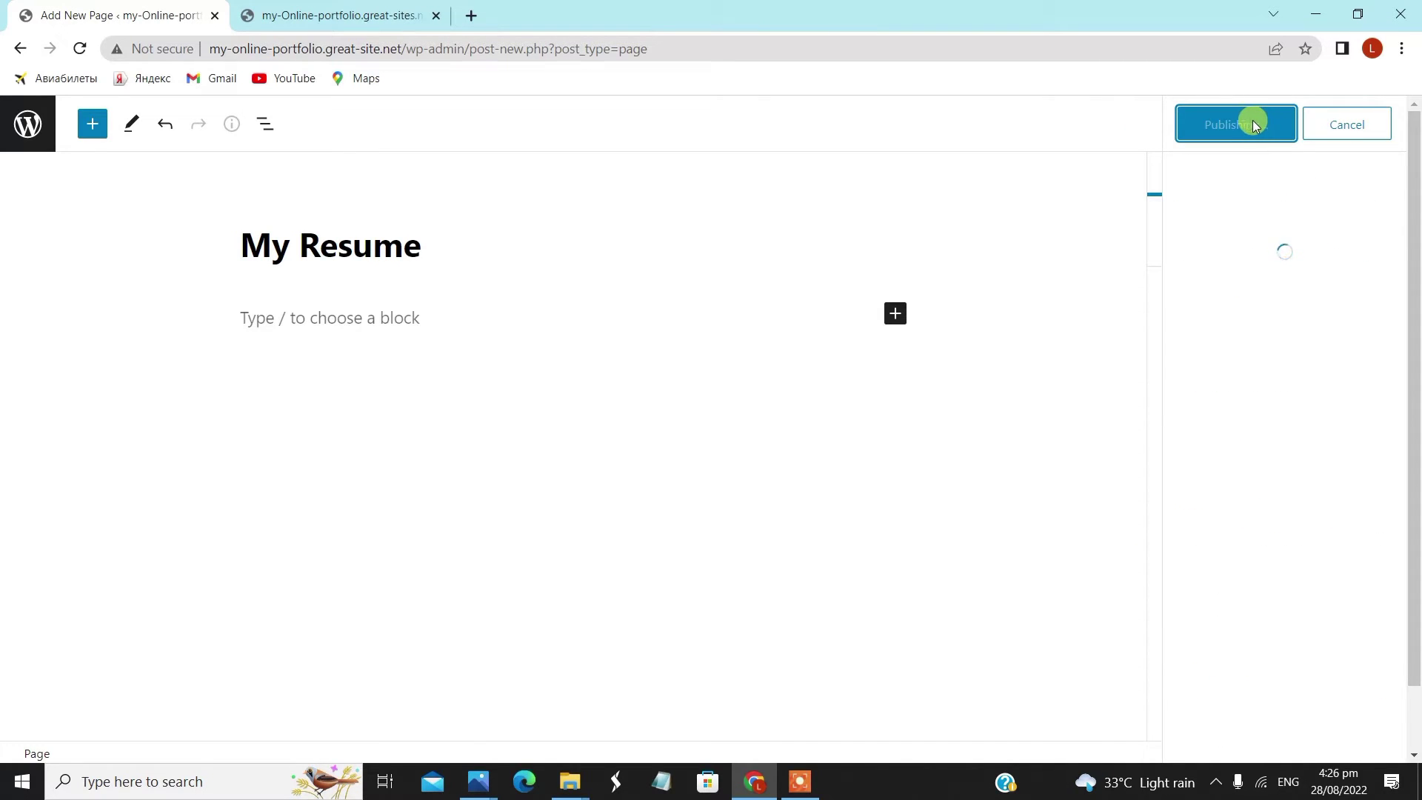
# - Reload the live site's home page to examine its navigation menu, and return to the list of pages in the admin area
pyautogui.click(418, 7)
pyautogui.rightClick(800, 170)
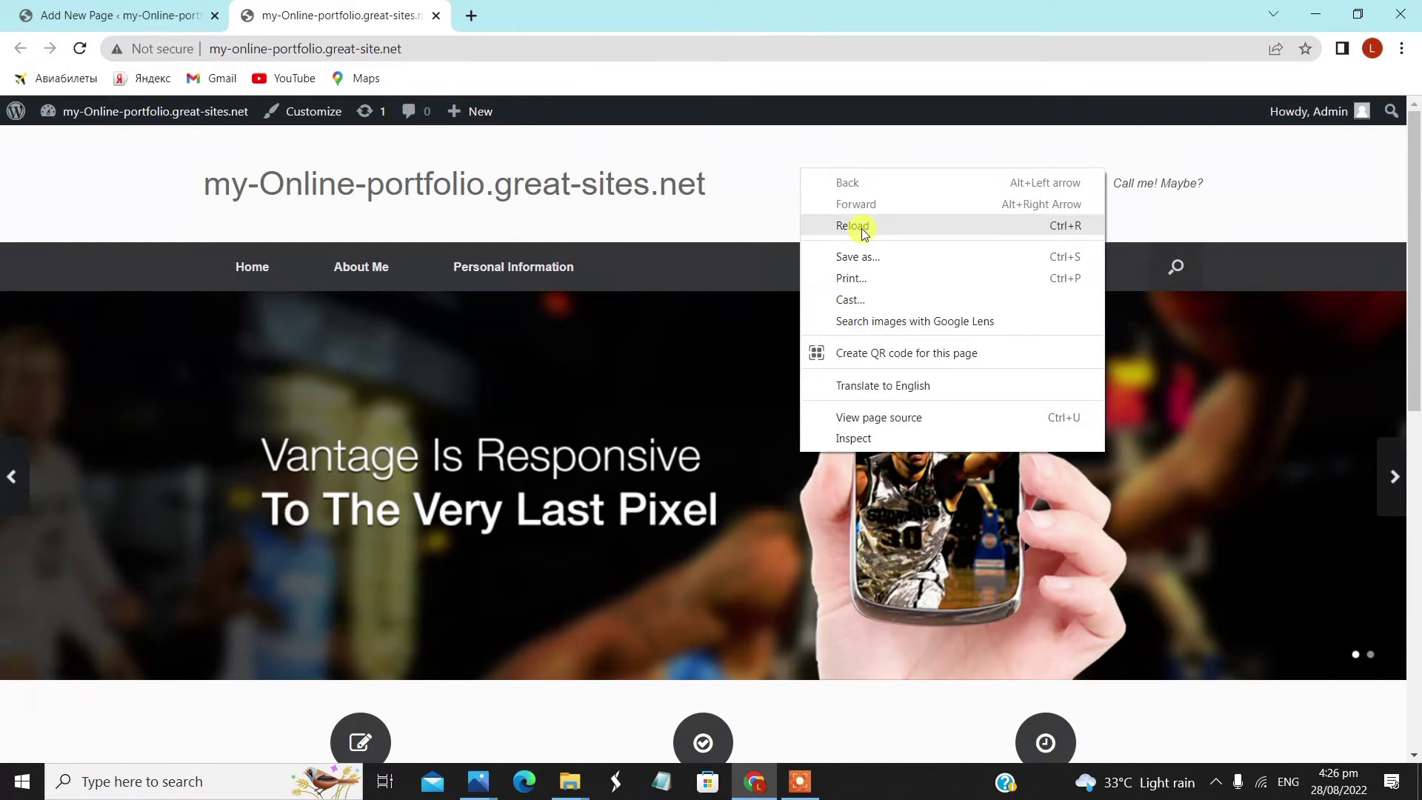
pyautogui.click(780, 205)
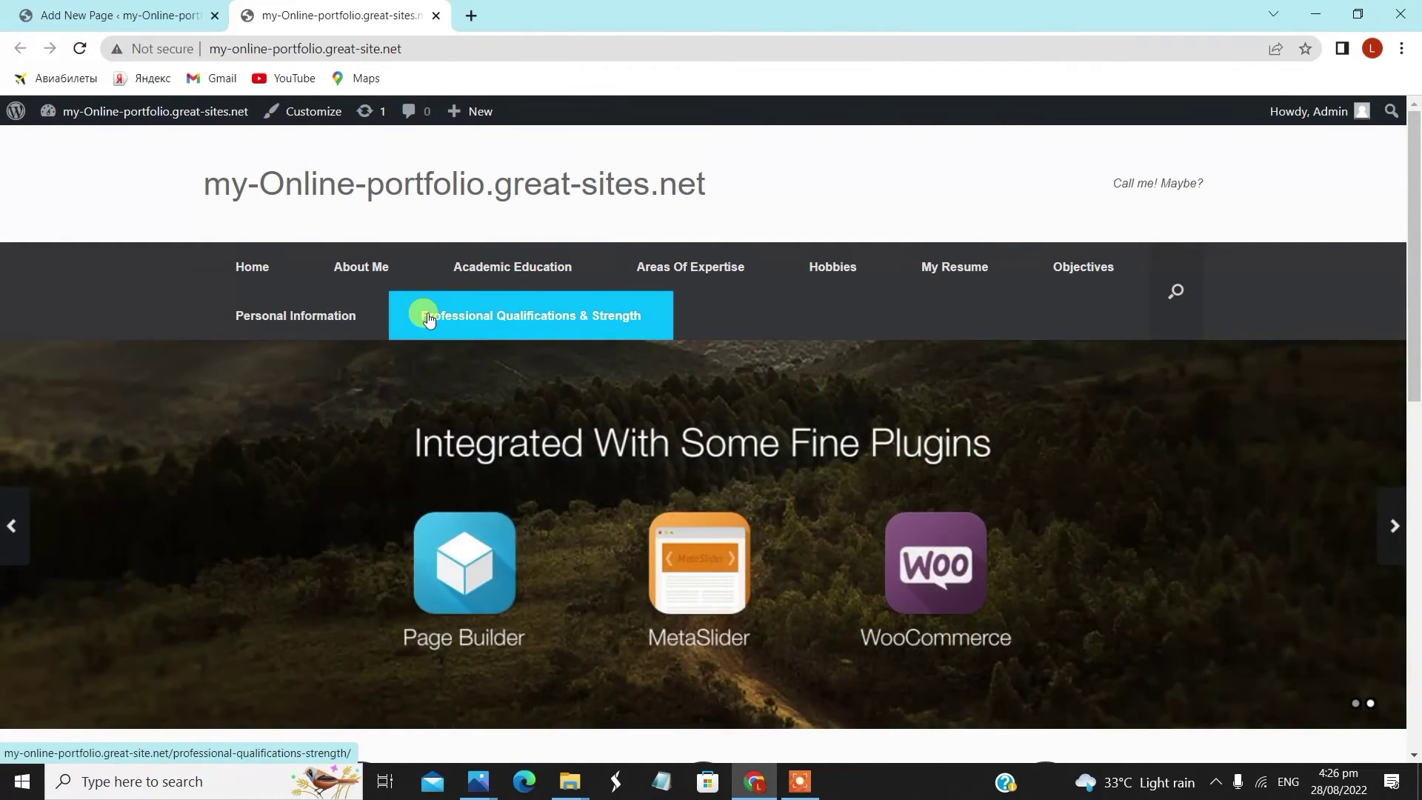
pyautogui.click(103, 13)
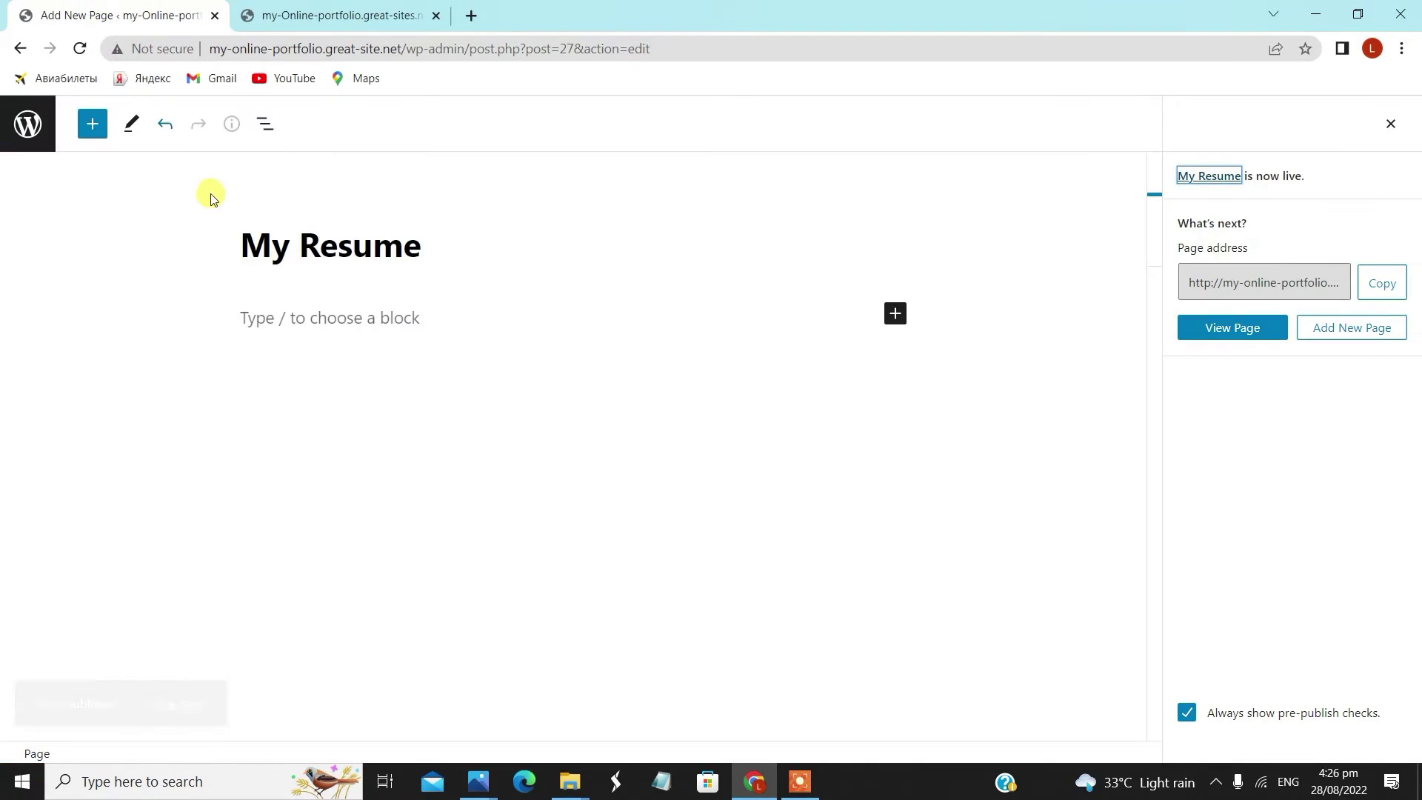
pyautogui.click(27, 123)
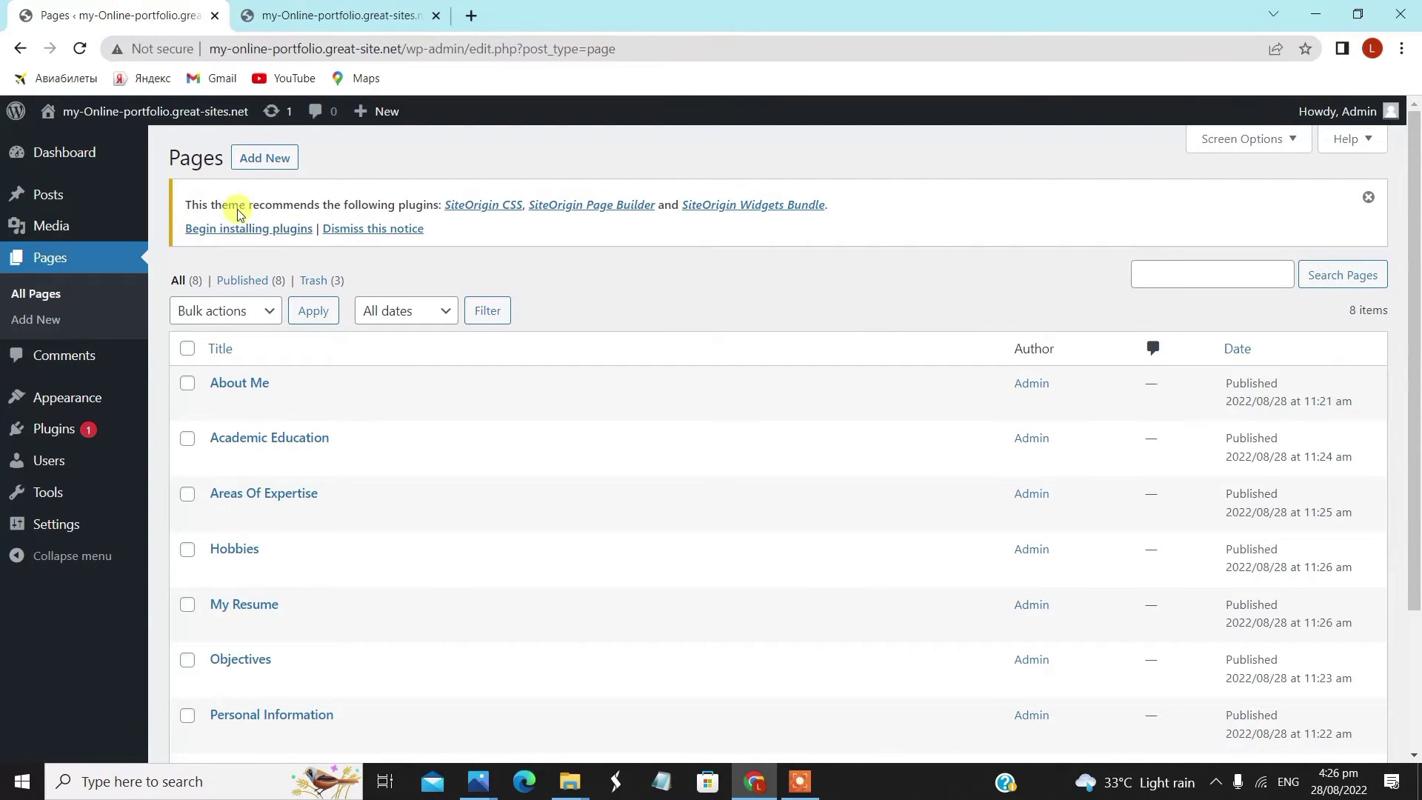
# - Add a new page titled "Galleries" and assign it the "Full Width Page, No Title" template
pyautogui.click(250, 159)
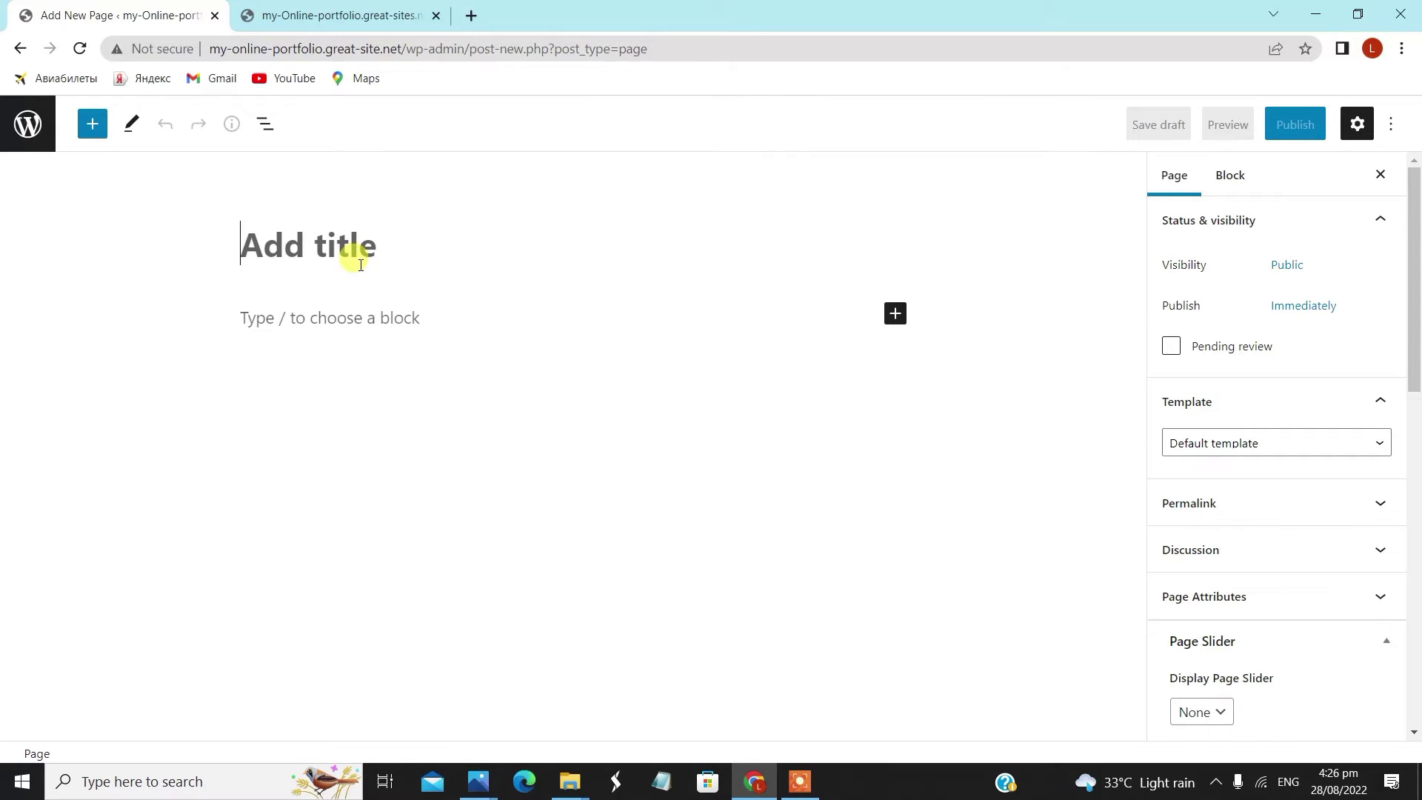
pyautogui.write('Galleries')
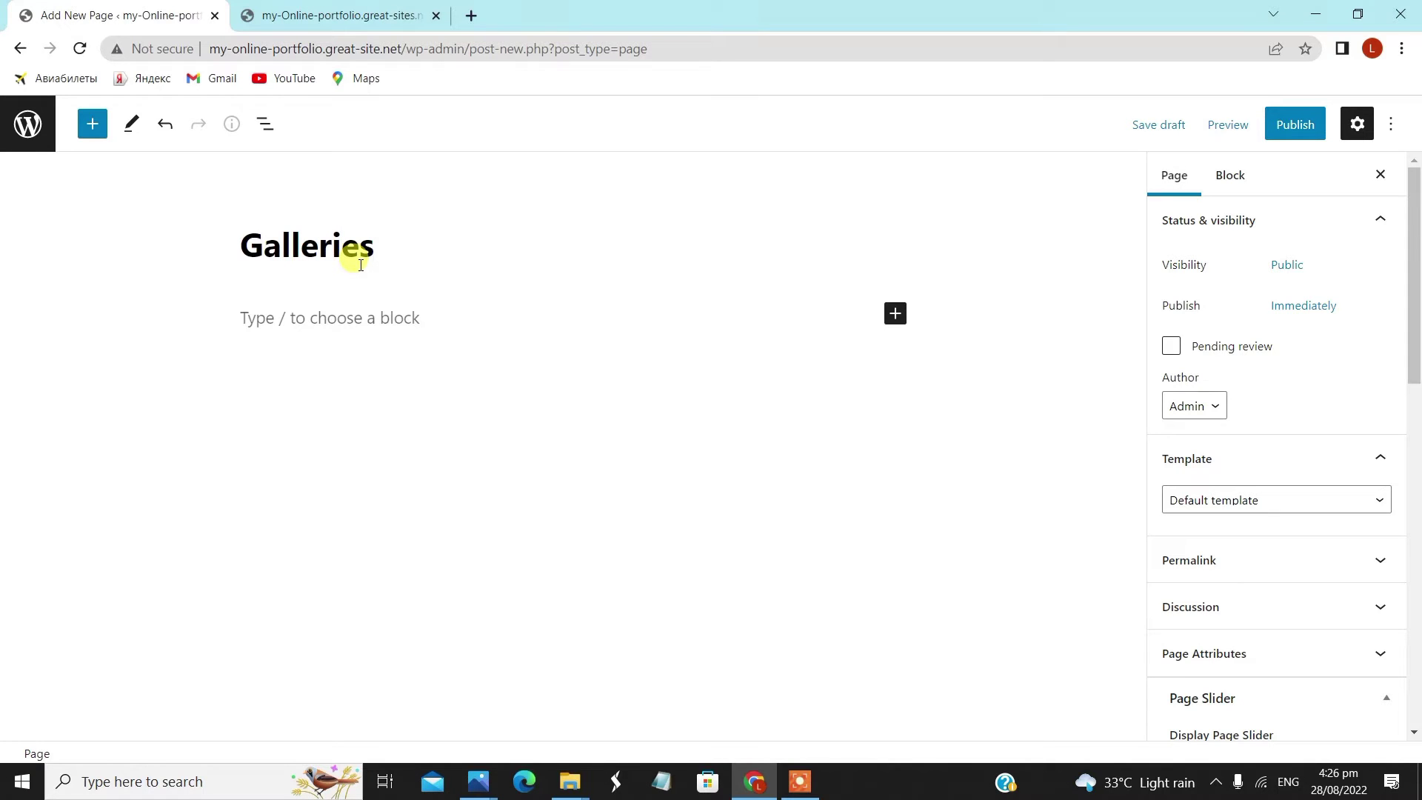
pyautogui.scroll(-3, 1264, 367)
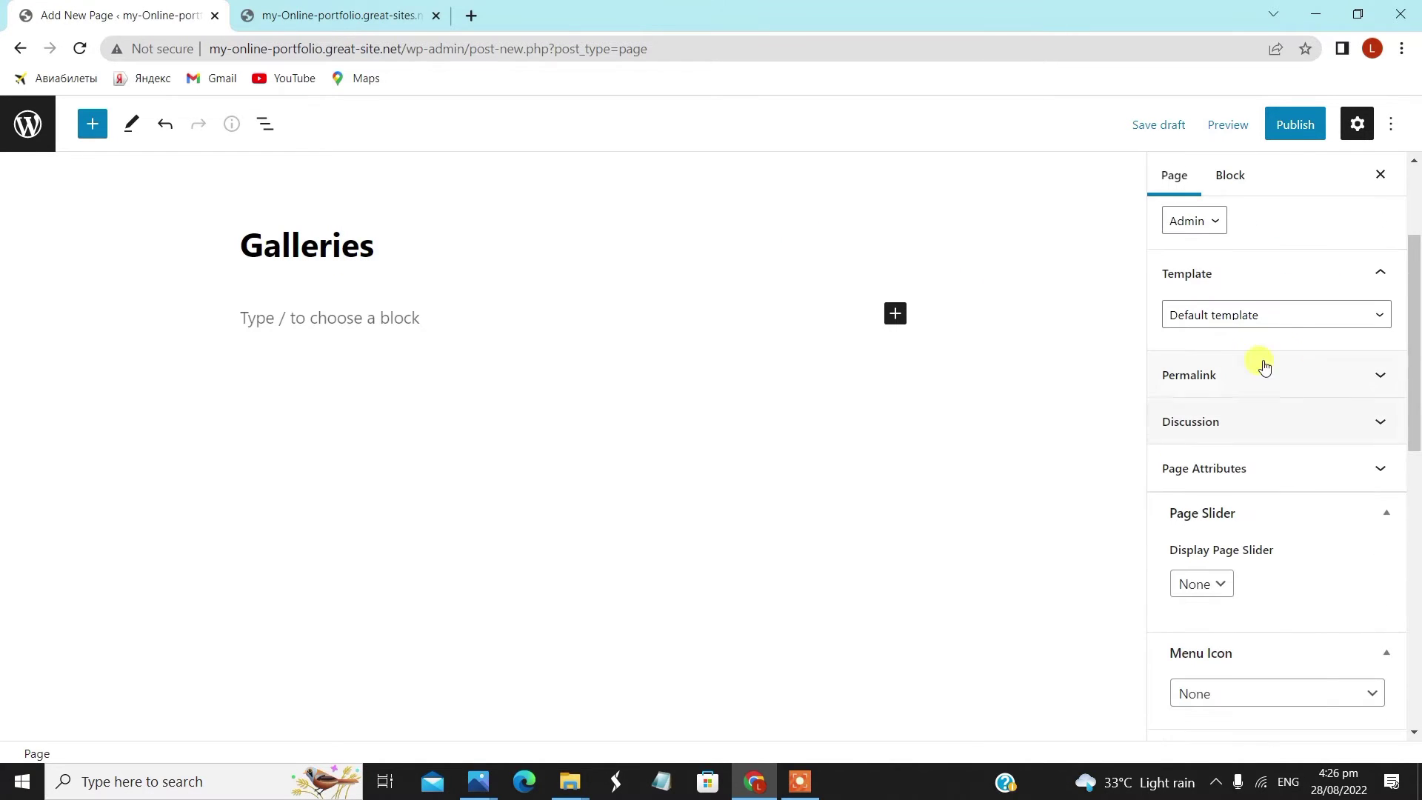
pyautogui.click(1263, 312)
pyautogui.click(1255, 372)
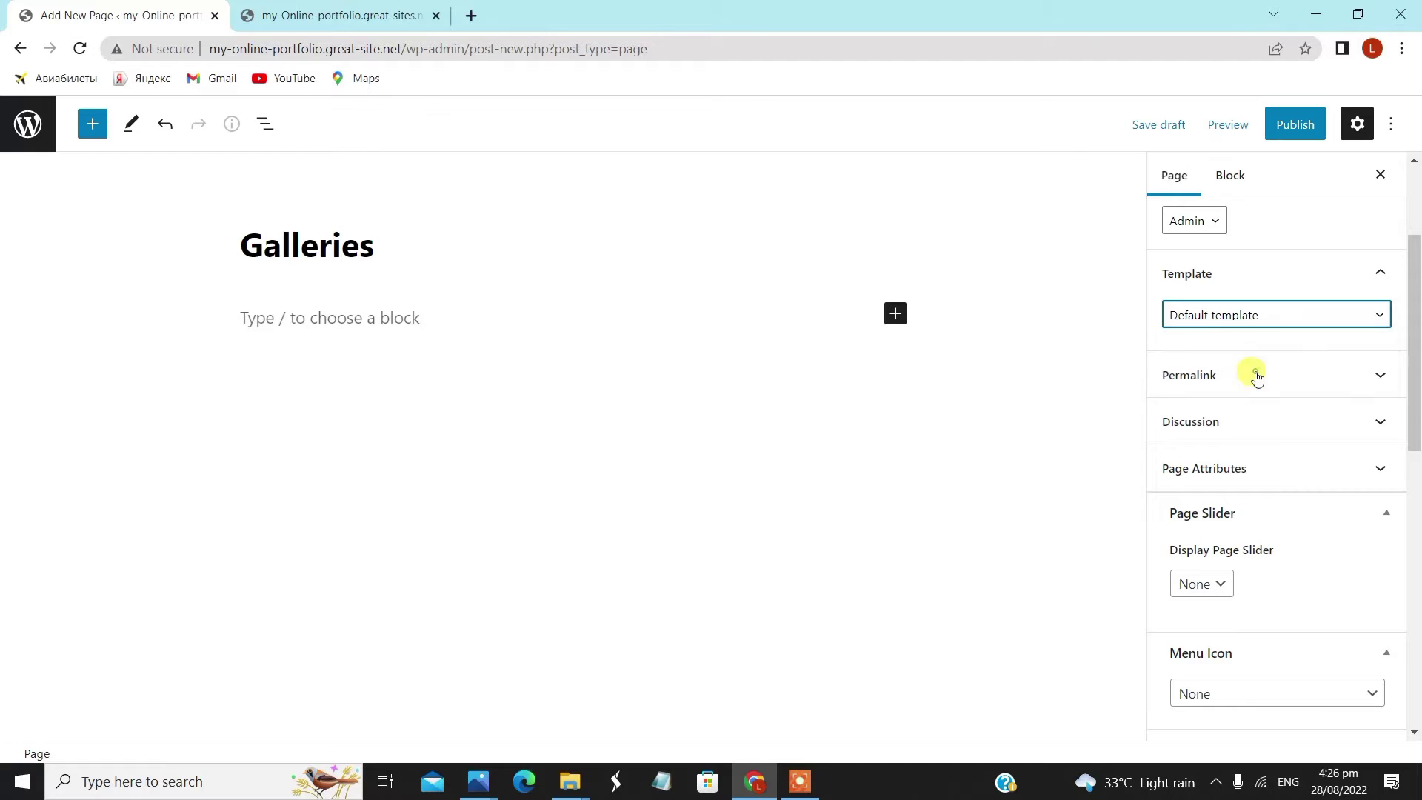
# - In the Galleries page settings, set the page layout to Full Width and enable display of the page featured image
pyautogui.scroll(-3, 1254, 465)
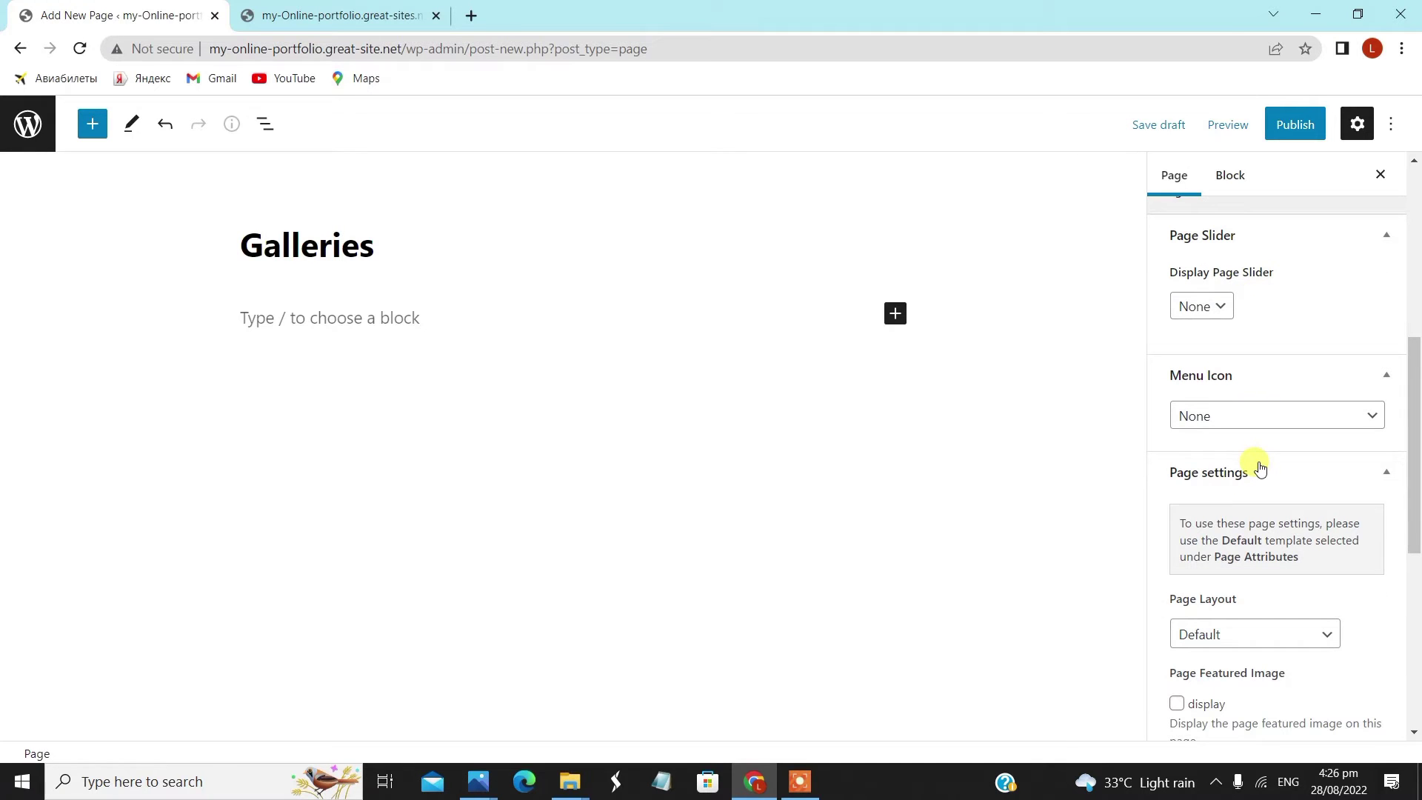
pyautogui.click(1272, 422)
pyautogui.click(1259, 633)
pyautogui.scroll(-3, 1251, 592)
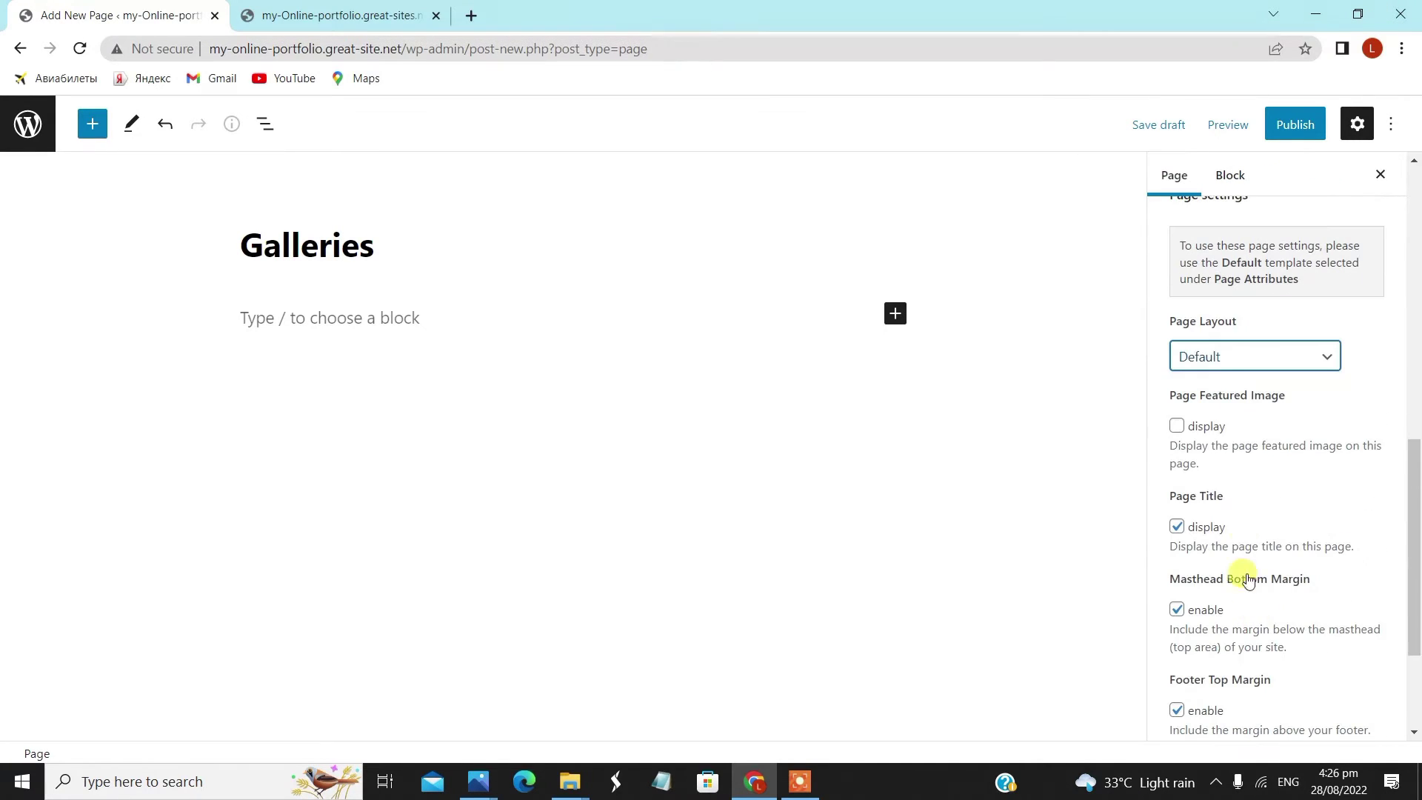
pyautogui.click(1241, 359)
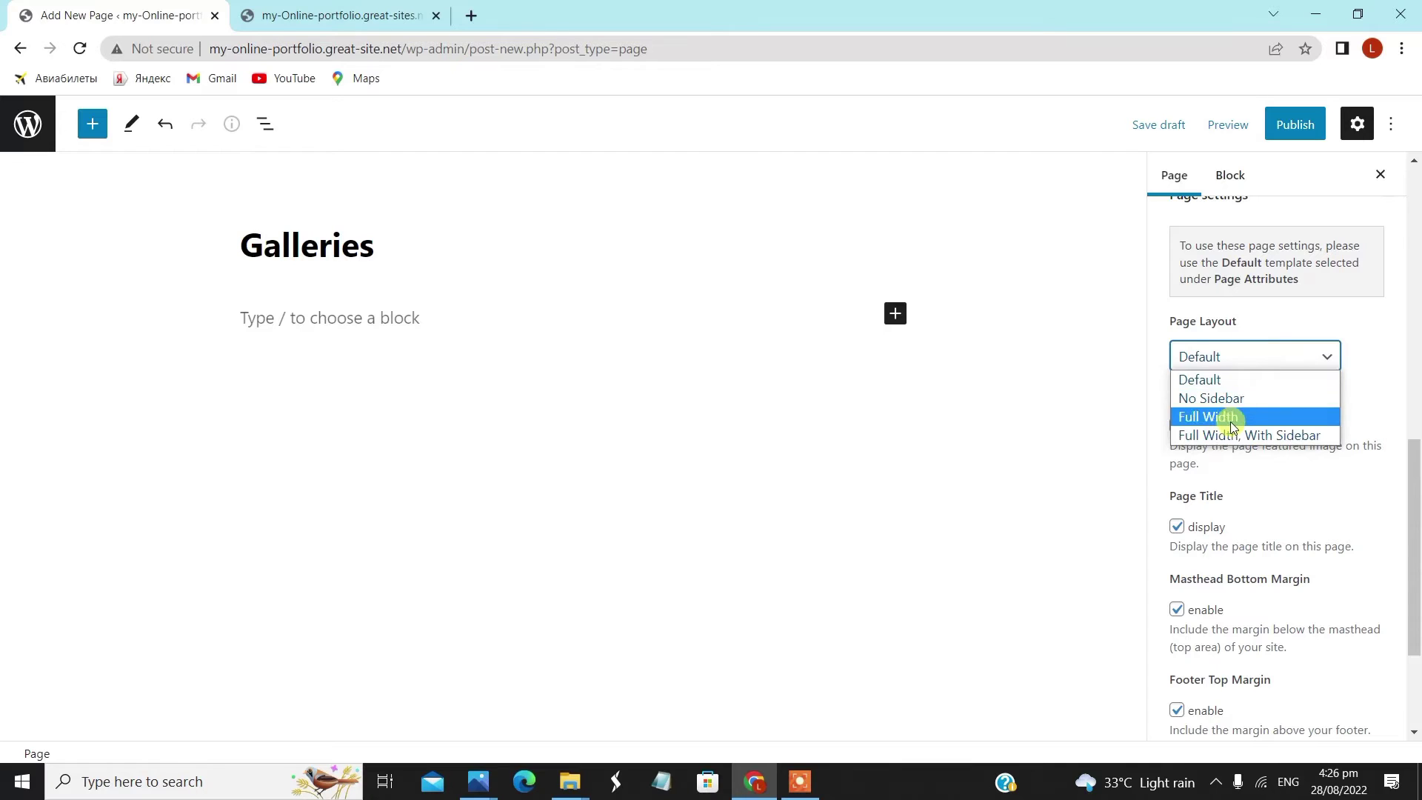
pyautogui.click(1231, 419)
pyautogui.scroll(-1, 1215, 445)
pyautogui.click(1177, 333)
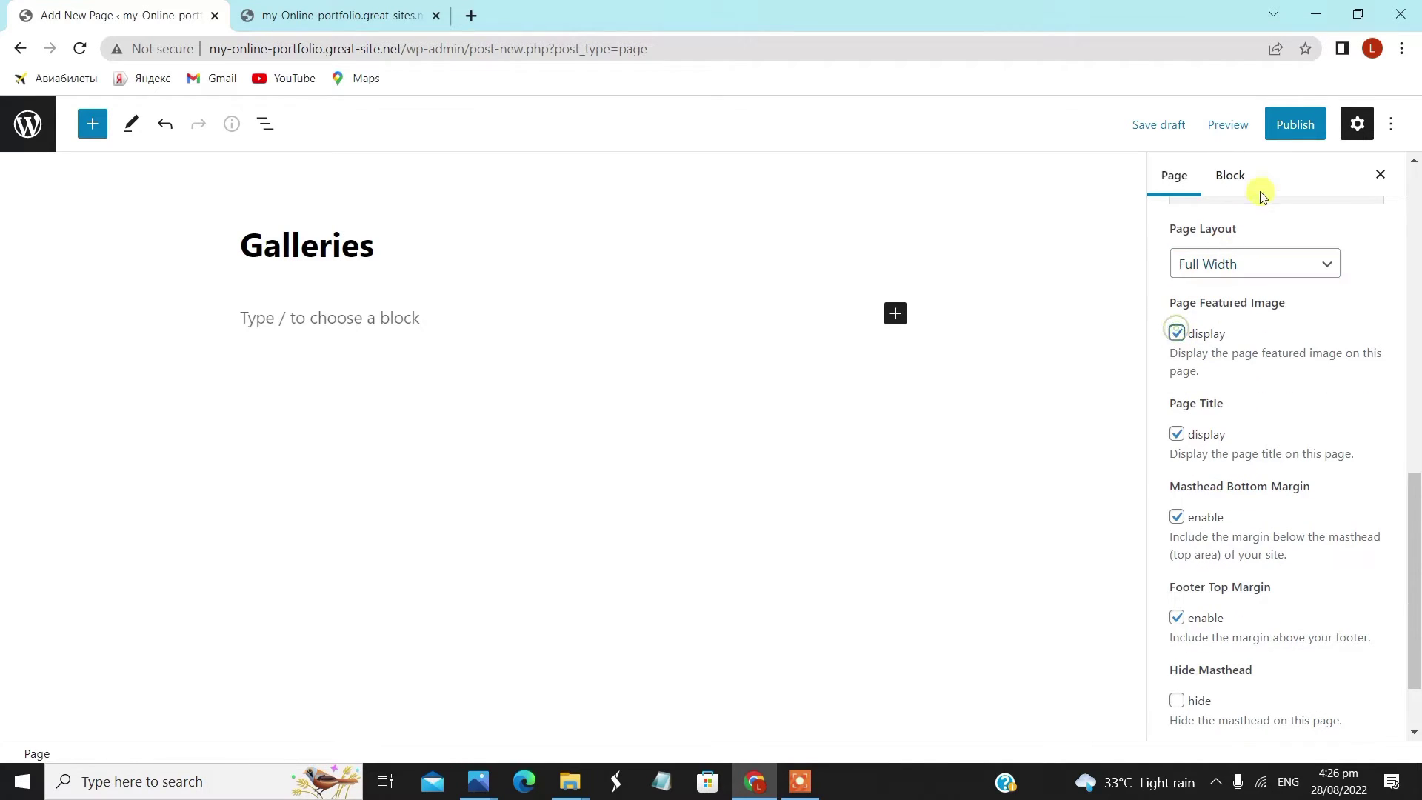
# - Publish the Galleries page and return to the list of pages
pyautogui.click(1293, 124)
pyautogui.click(1273, 137)
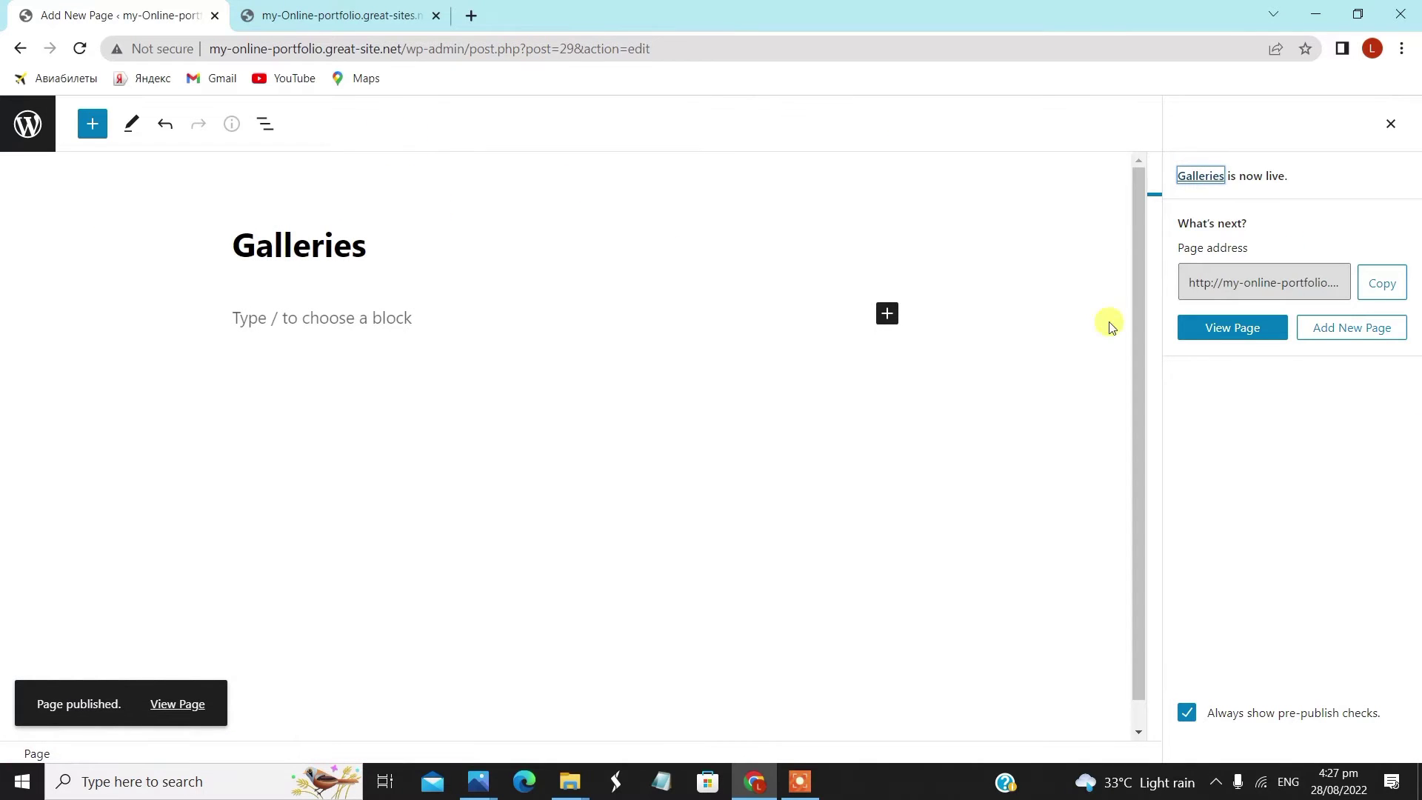
pyautogui.click(27, 123)
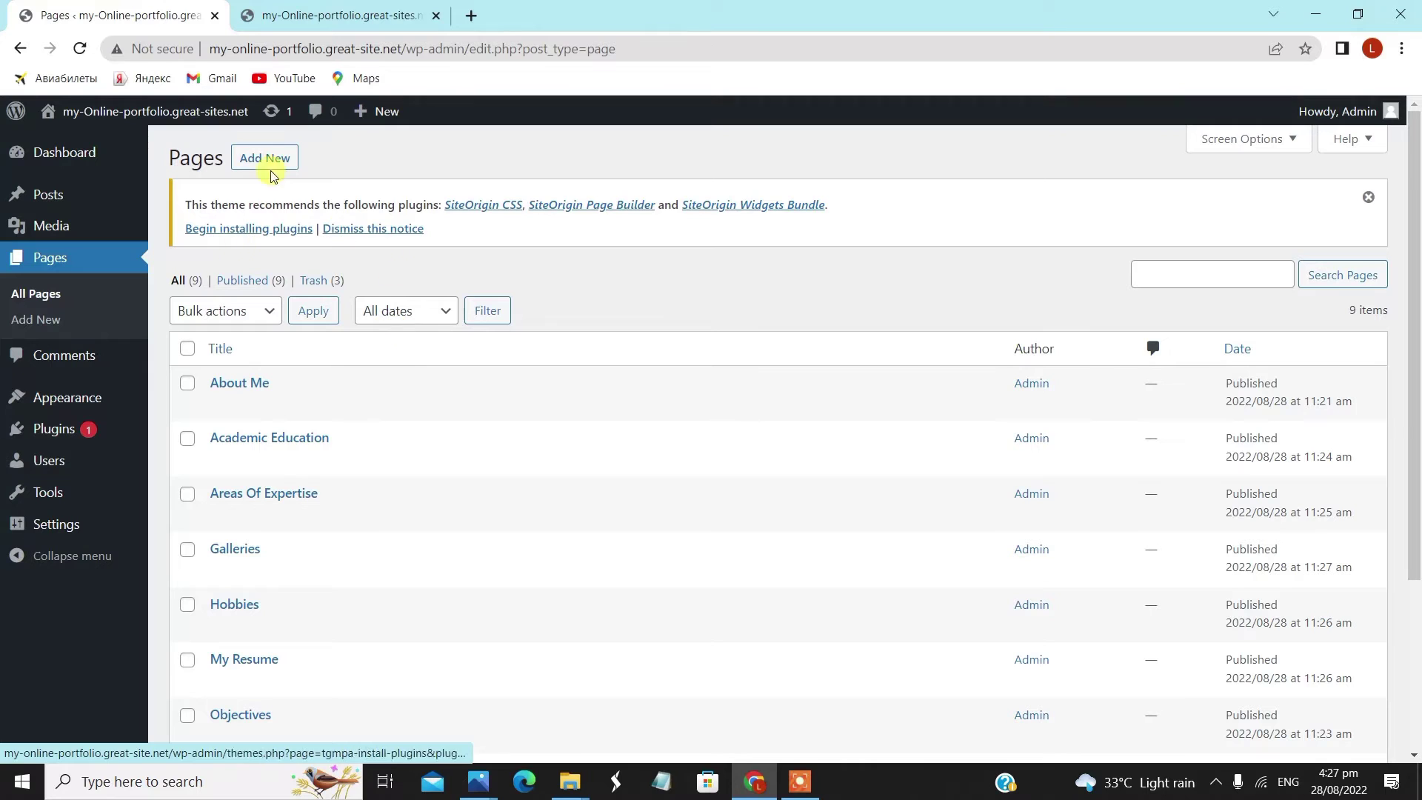
# - Add a new page titled "Video Gallery" and assign it the "Full Width Page, No Title" template
pyautogui.click(271, 159)
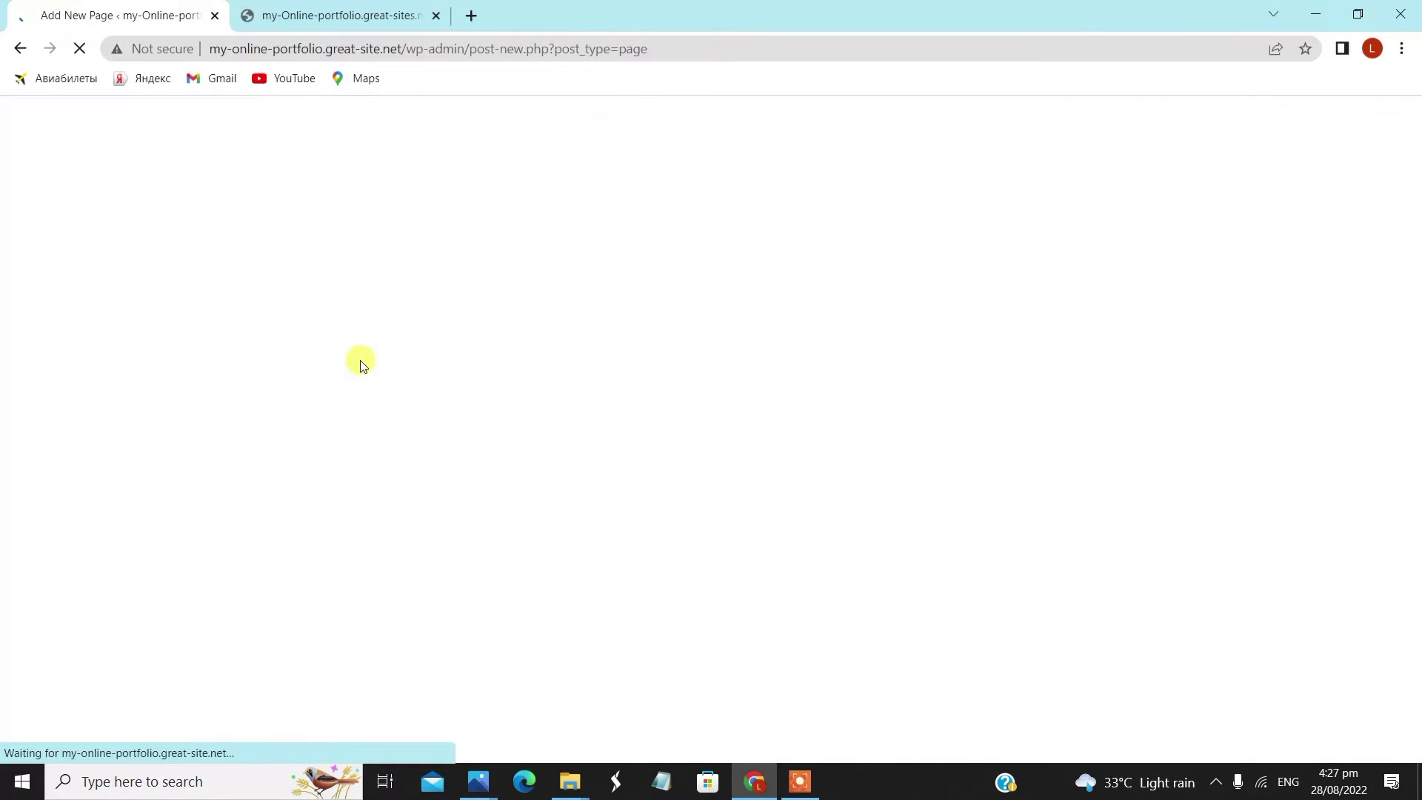
pyautogui.click(386, 241)
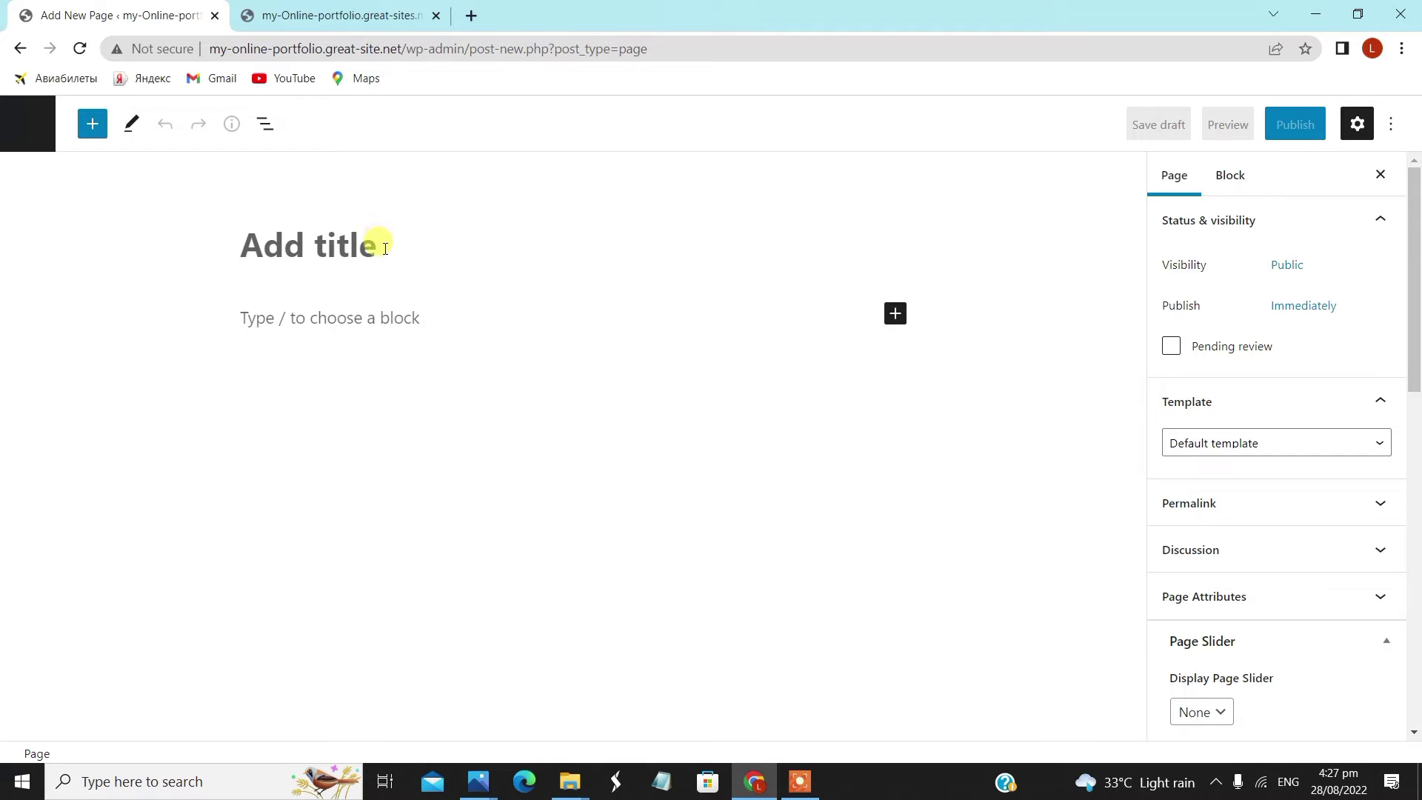
pyautogui.write('Video Gallery')
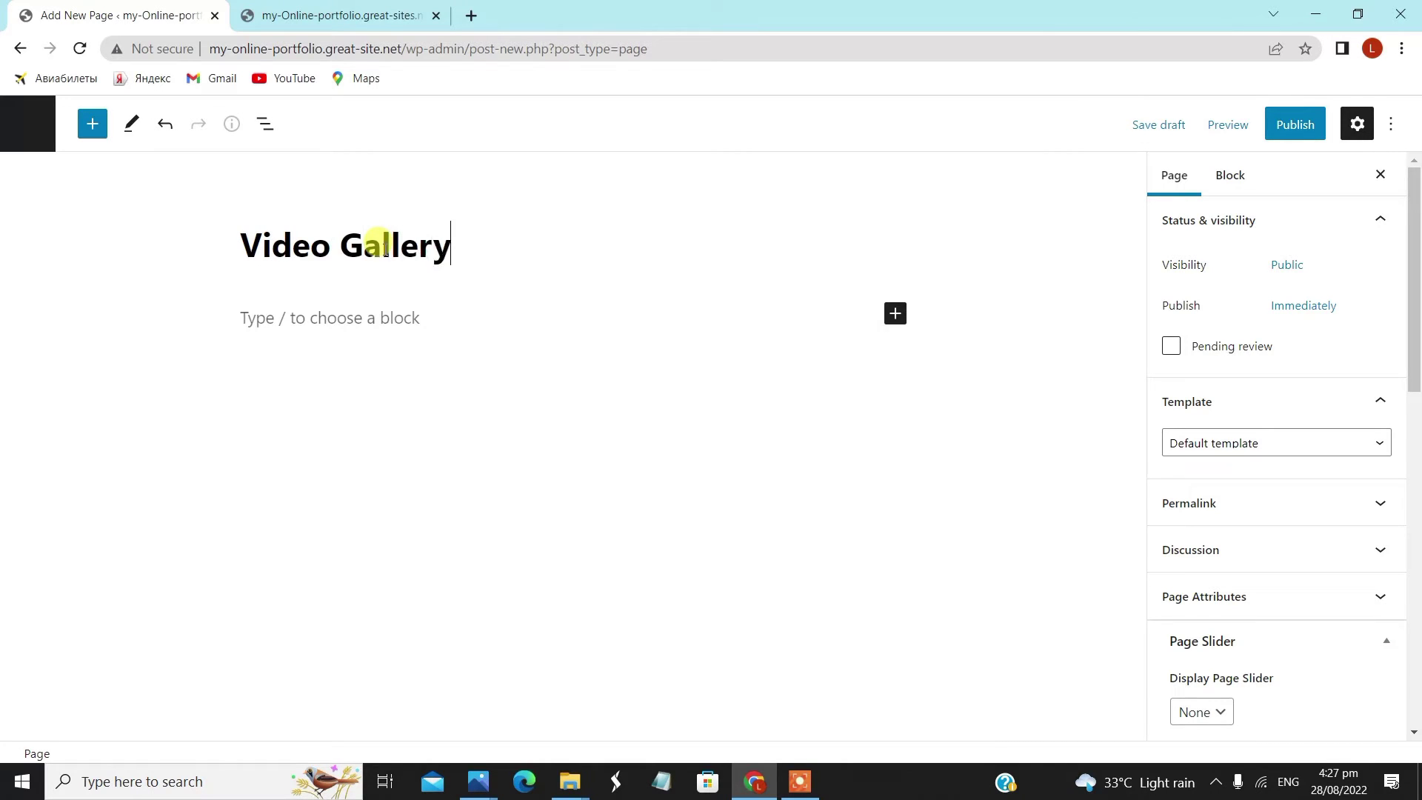
pyautogui.scroll(-1, 1200, 400)
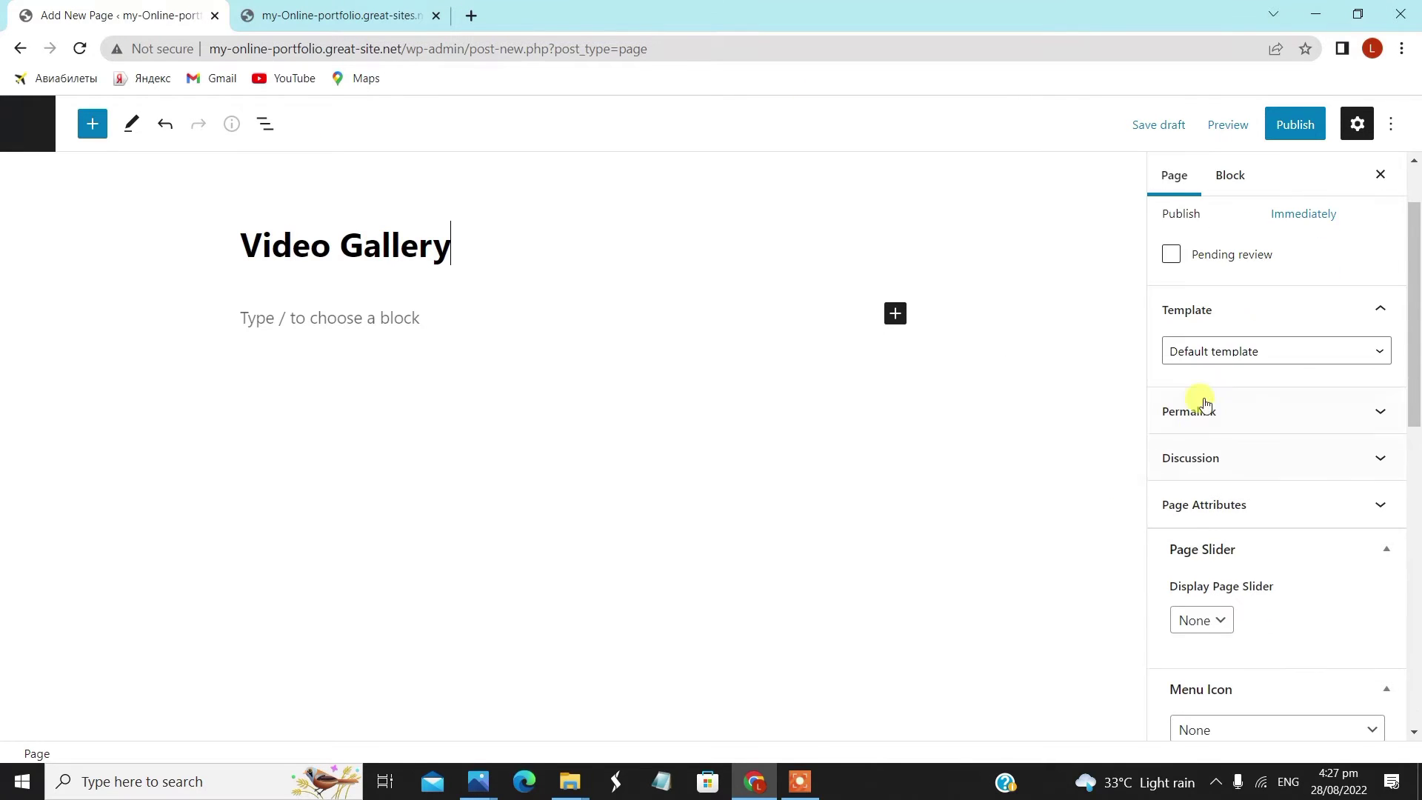
pyautogui.click(1218, 350)
pyautogui.click(1270, 406)
# - In the Video Gallery page settings, set the page layout to Full Width and enable display of the page featured image
pyautogui.scroll(-8, 1266, 482)
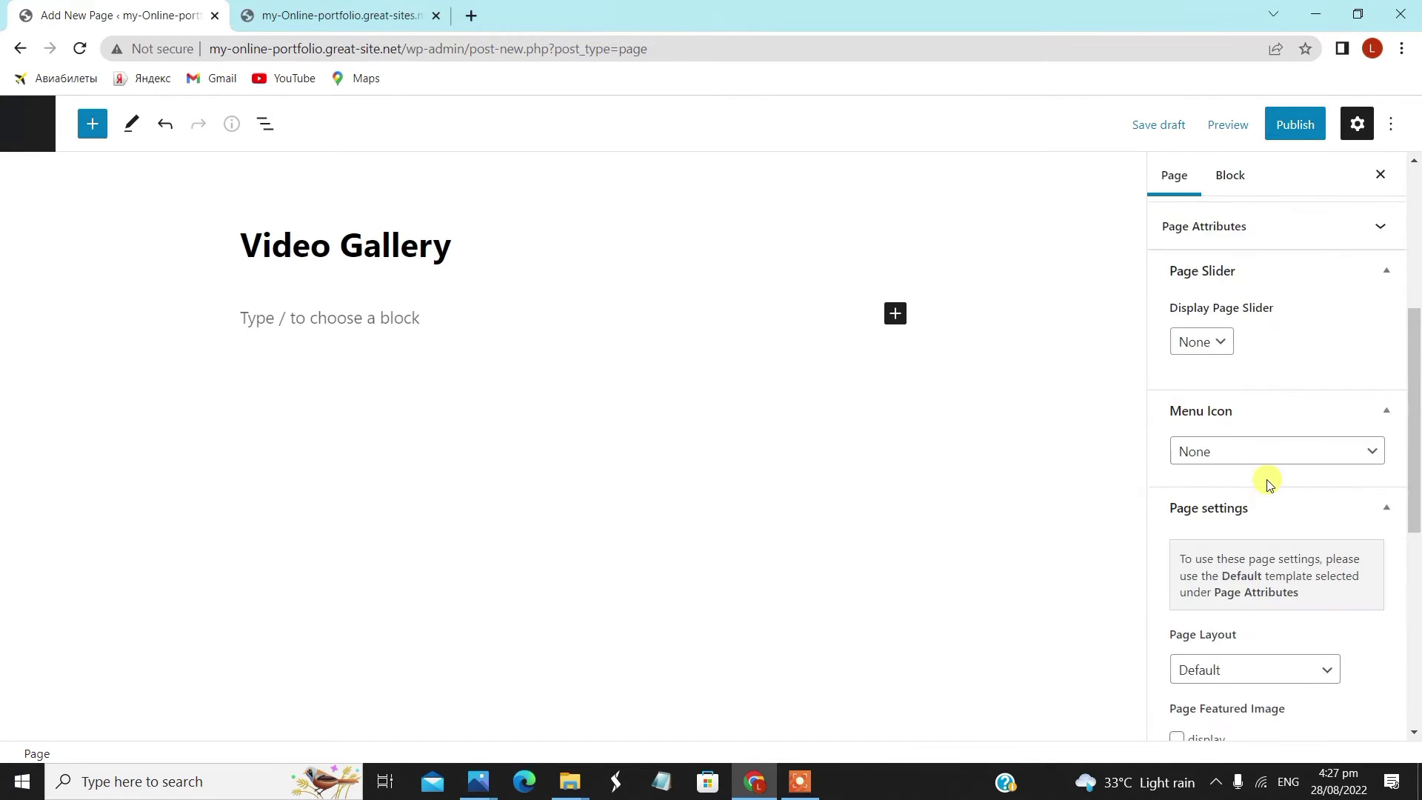
pyautogui.click(1252, 399)
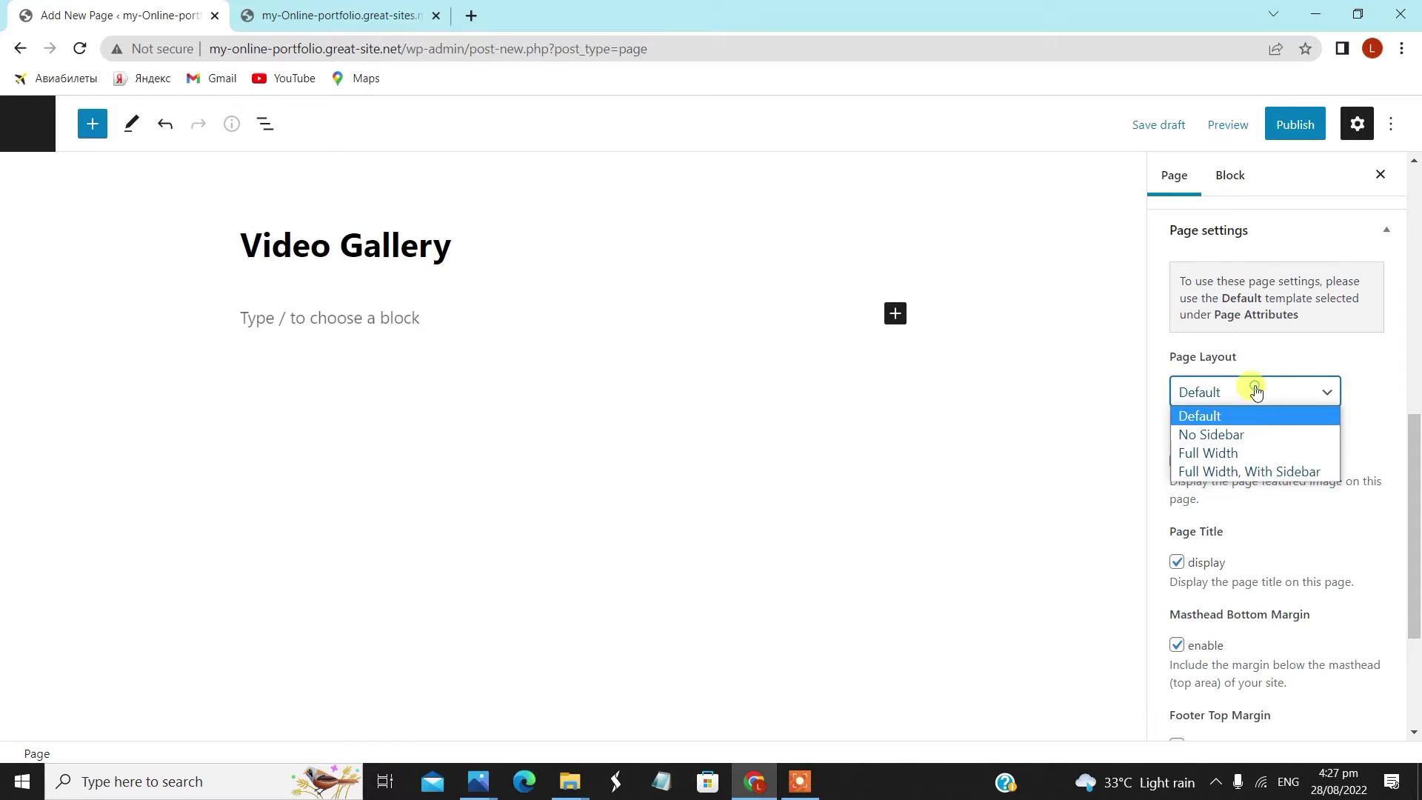
pyautogui.click(1250, 454)
pyautogui.click(1176, 461)
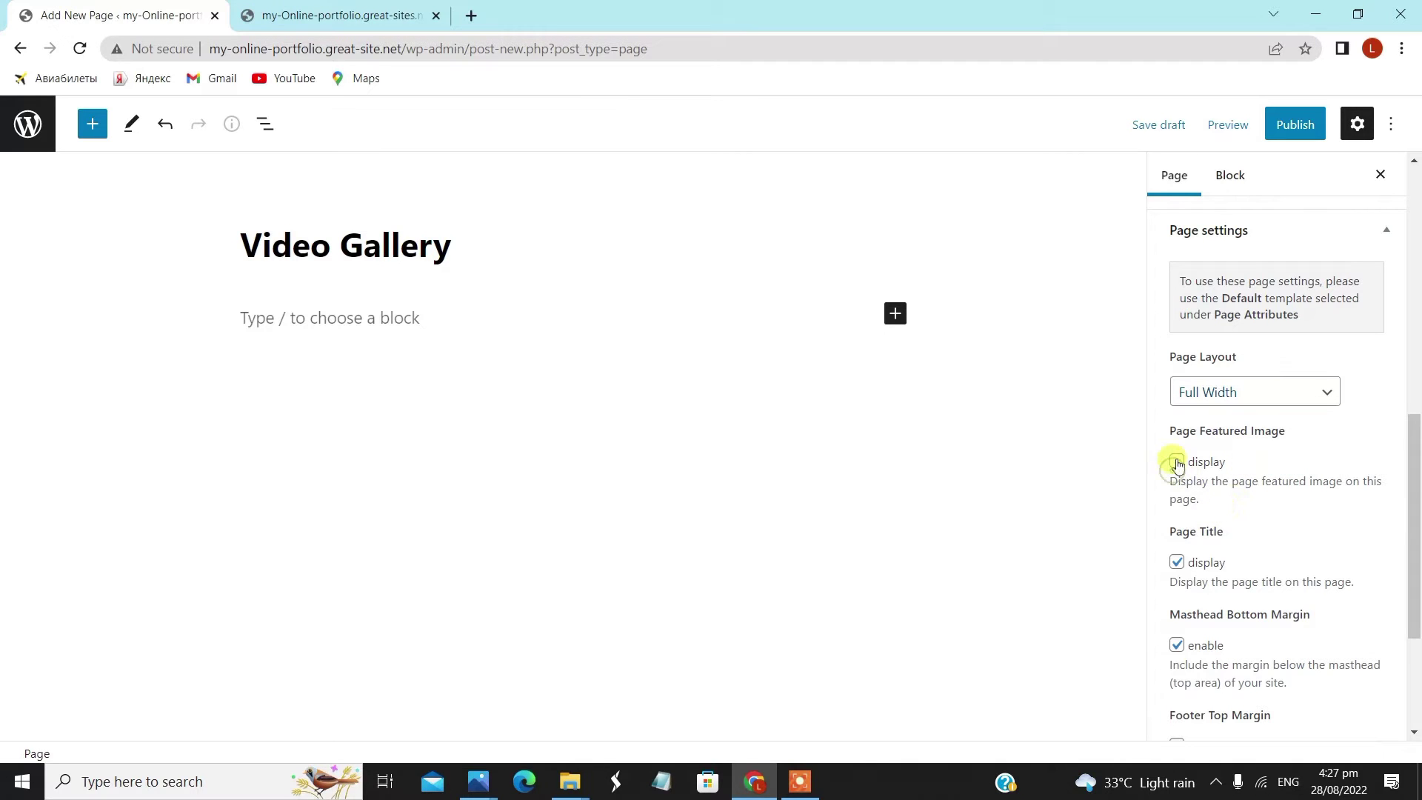
# - Publish the Video Gallery page and return to the list of pages
pyautogui.click(1279, 126)
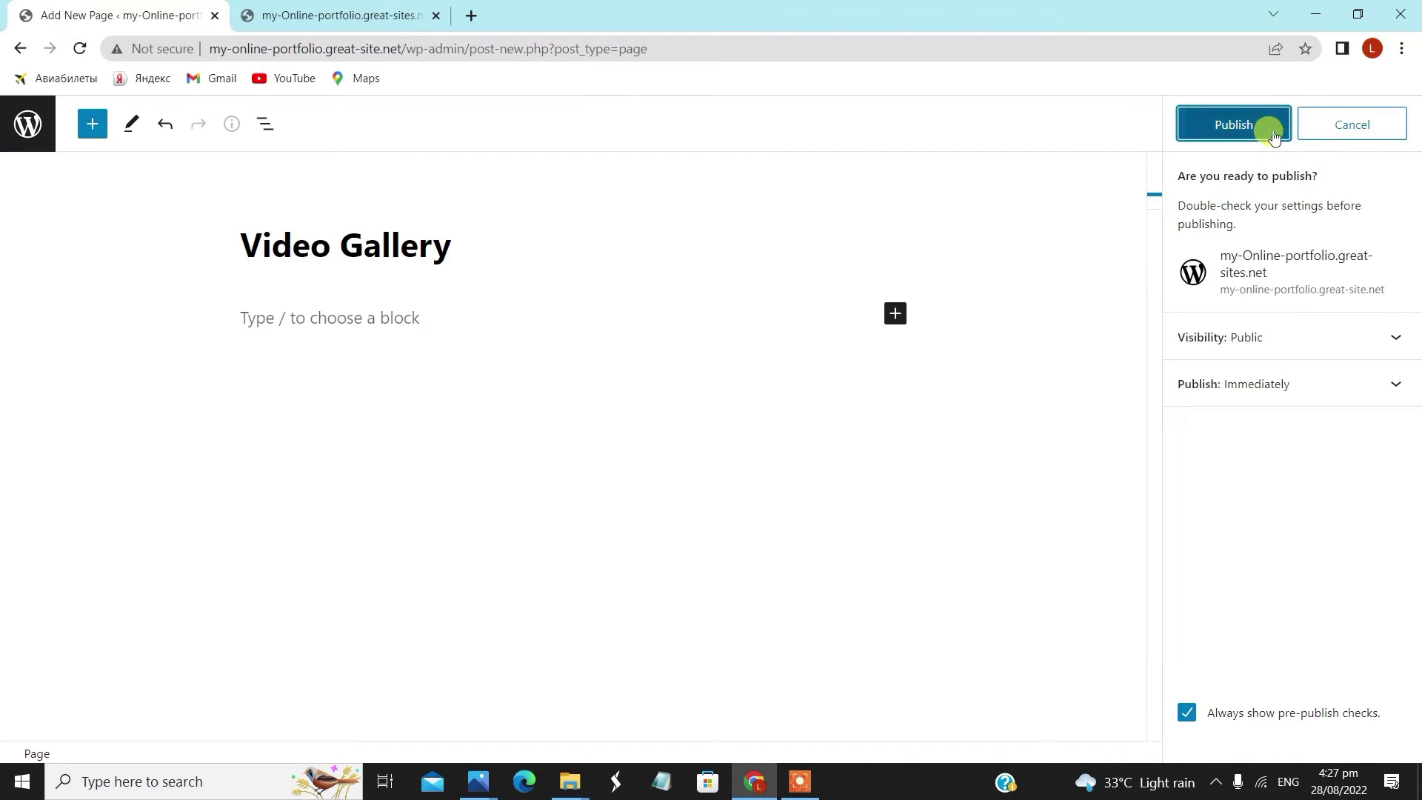
pyautogui.click(1272, 126)
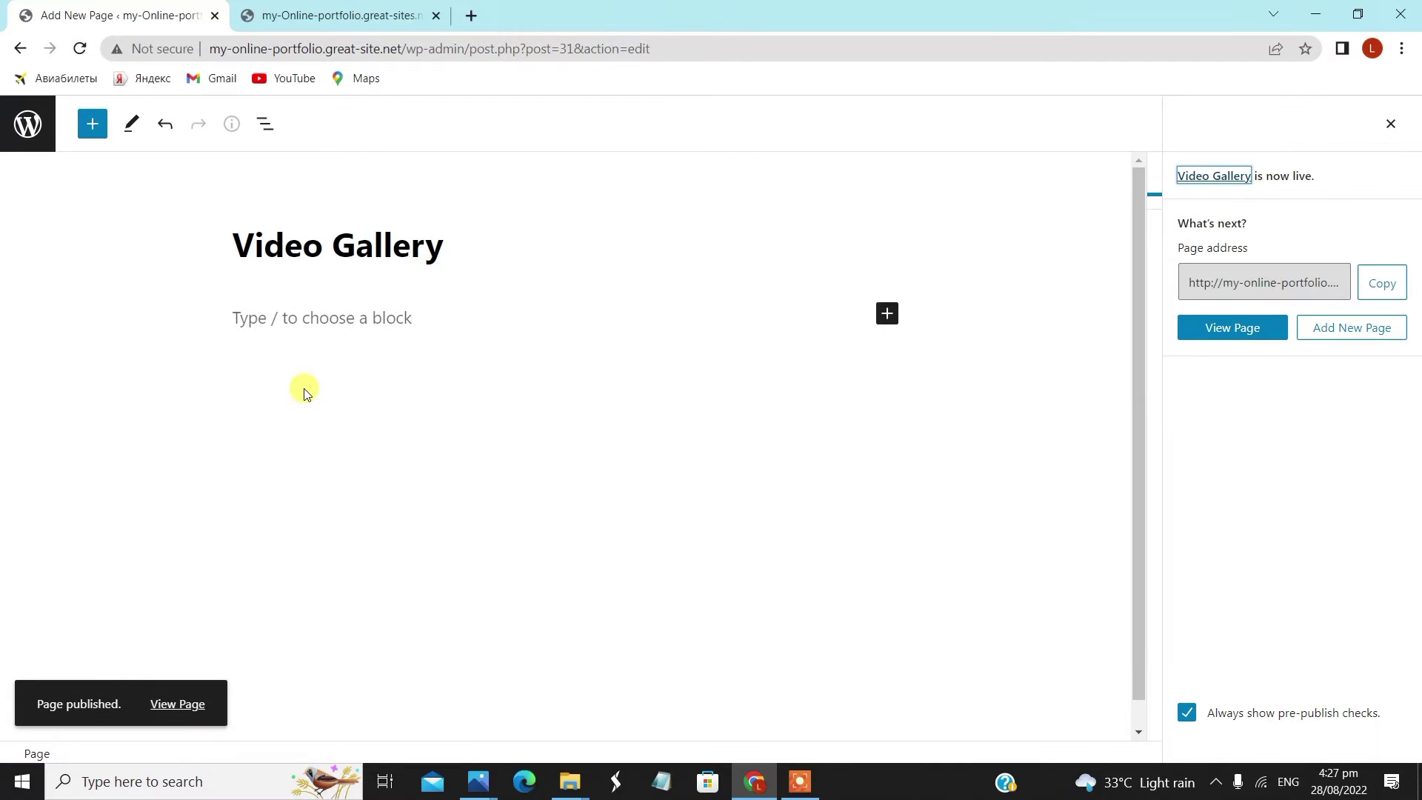
pyautogui.click(28, 124)
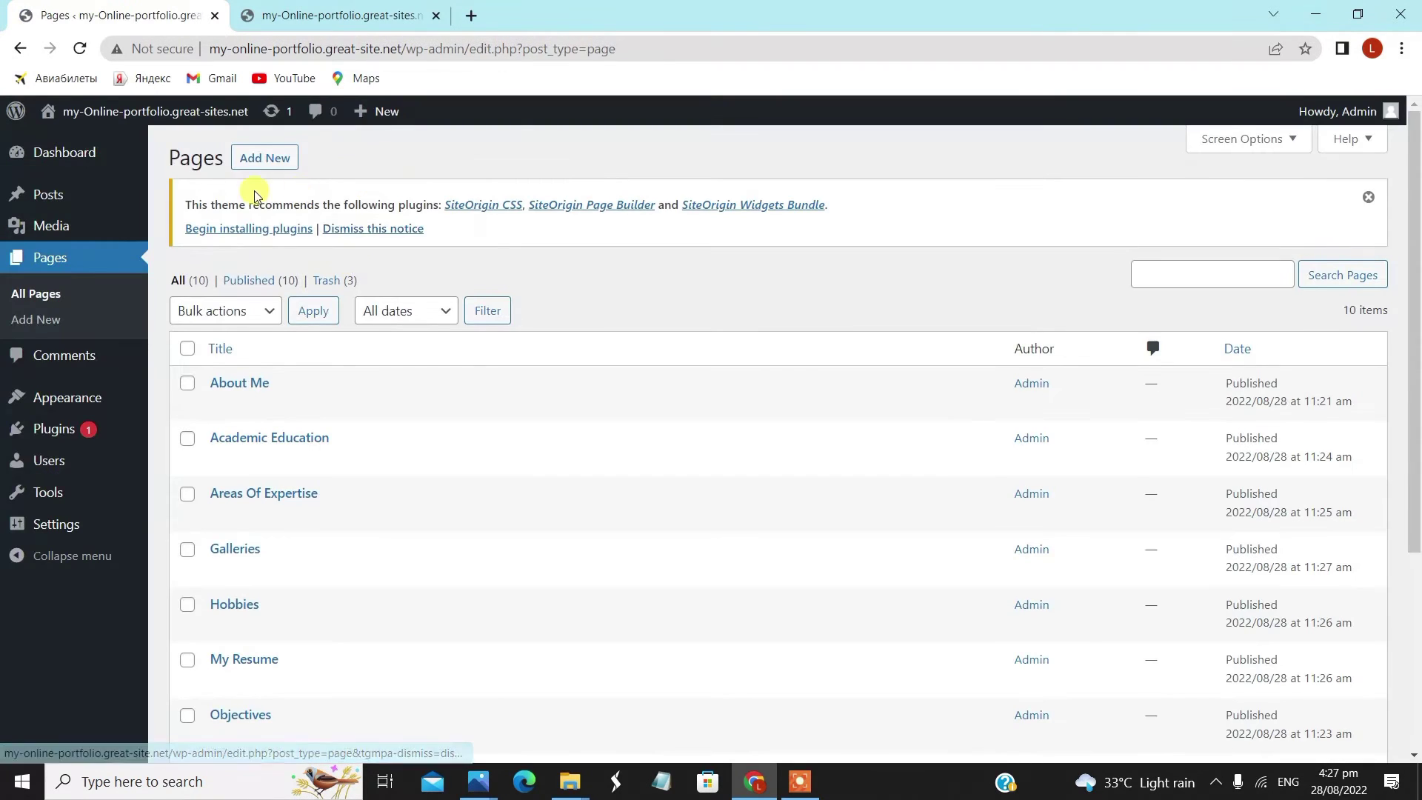
# - Add a new page titled "Photo Gallery" and assign it the "Full Width Page, No Title" template
pyautogui.click(263, 157)
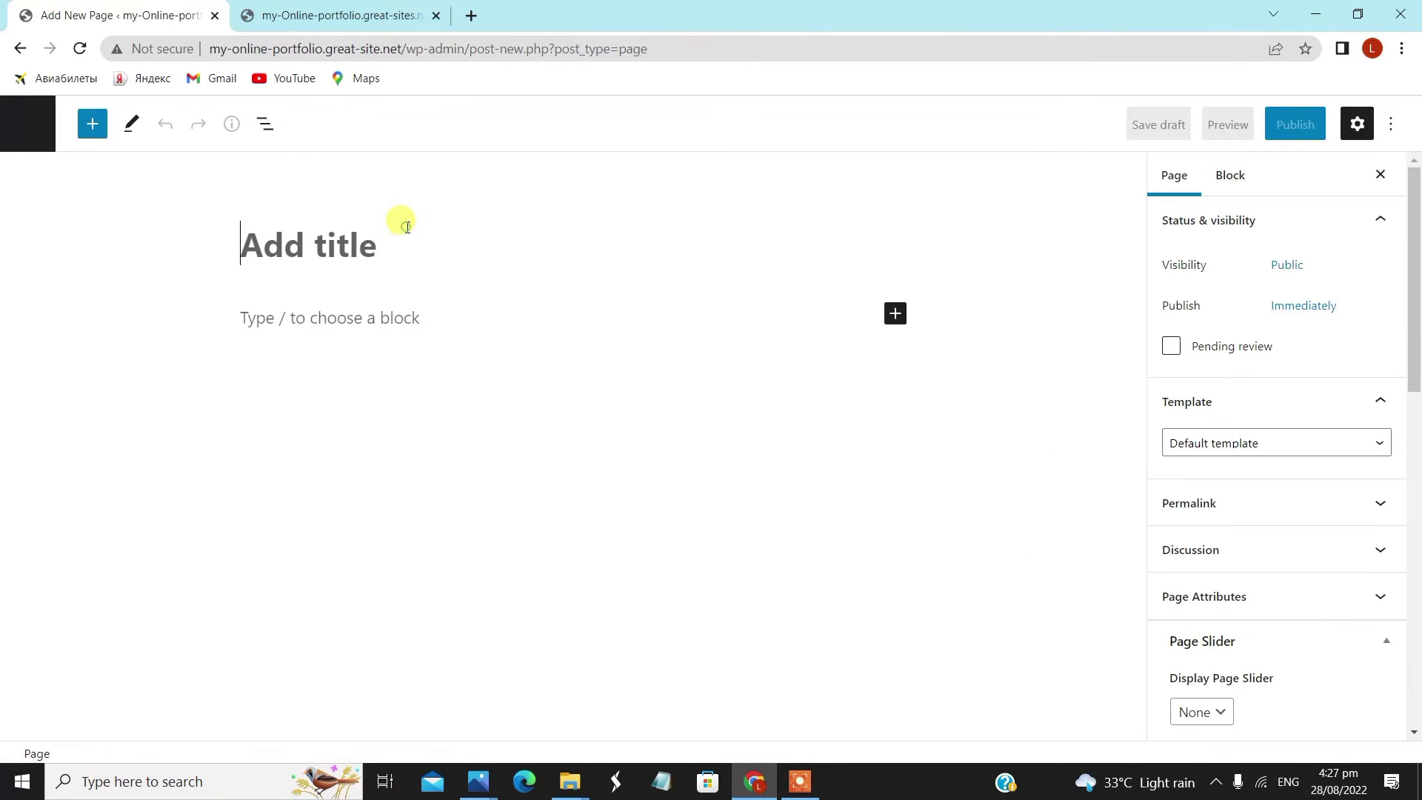
pyautogui.write('Photo Gallery')
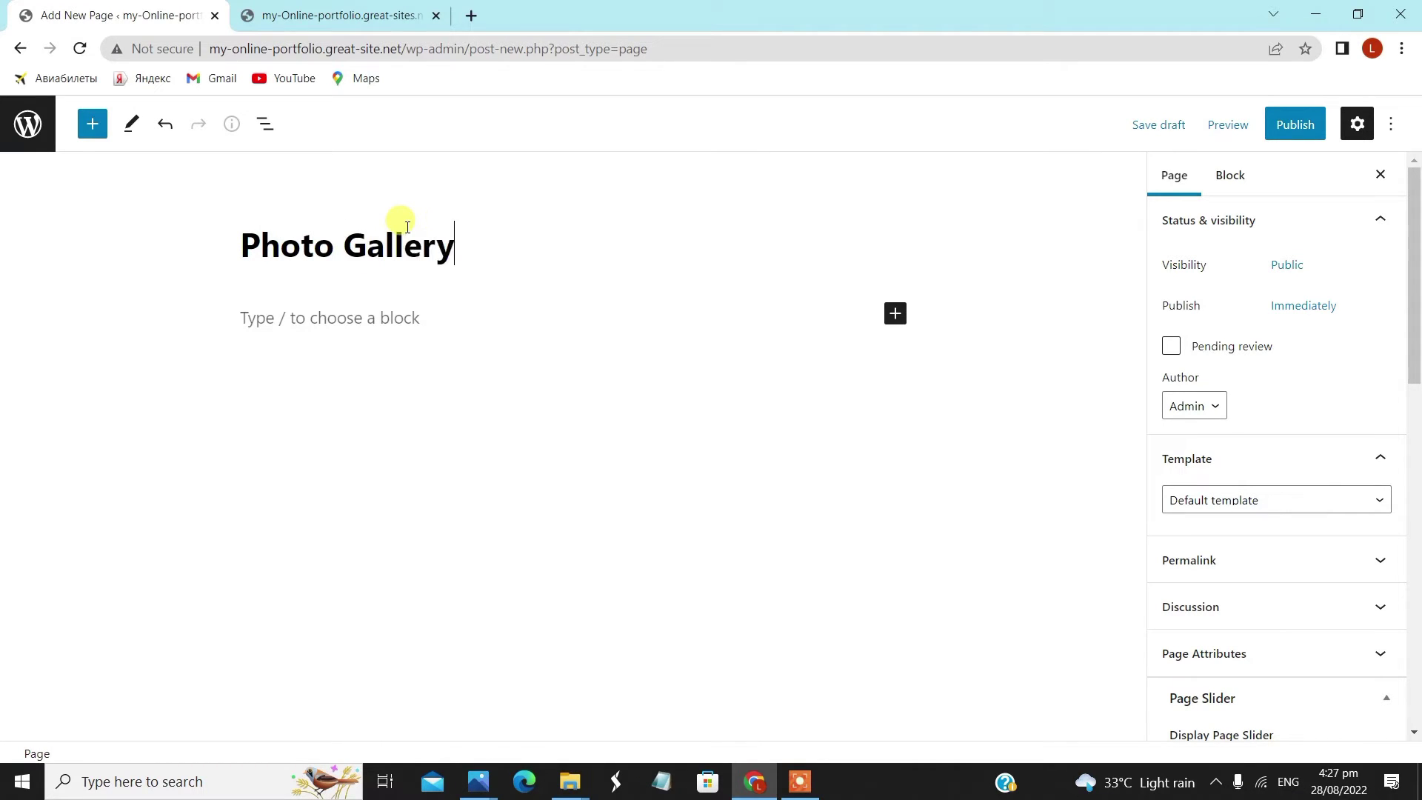
pyautogui.click(1219, 498)
pyautogui.click(1271, 553)
# - In the Photo Gallery page settings, set the page layout to Full Width and enable display of the page featured image
pyautogui.scroll(-6, 1271, 560)
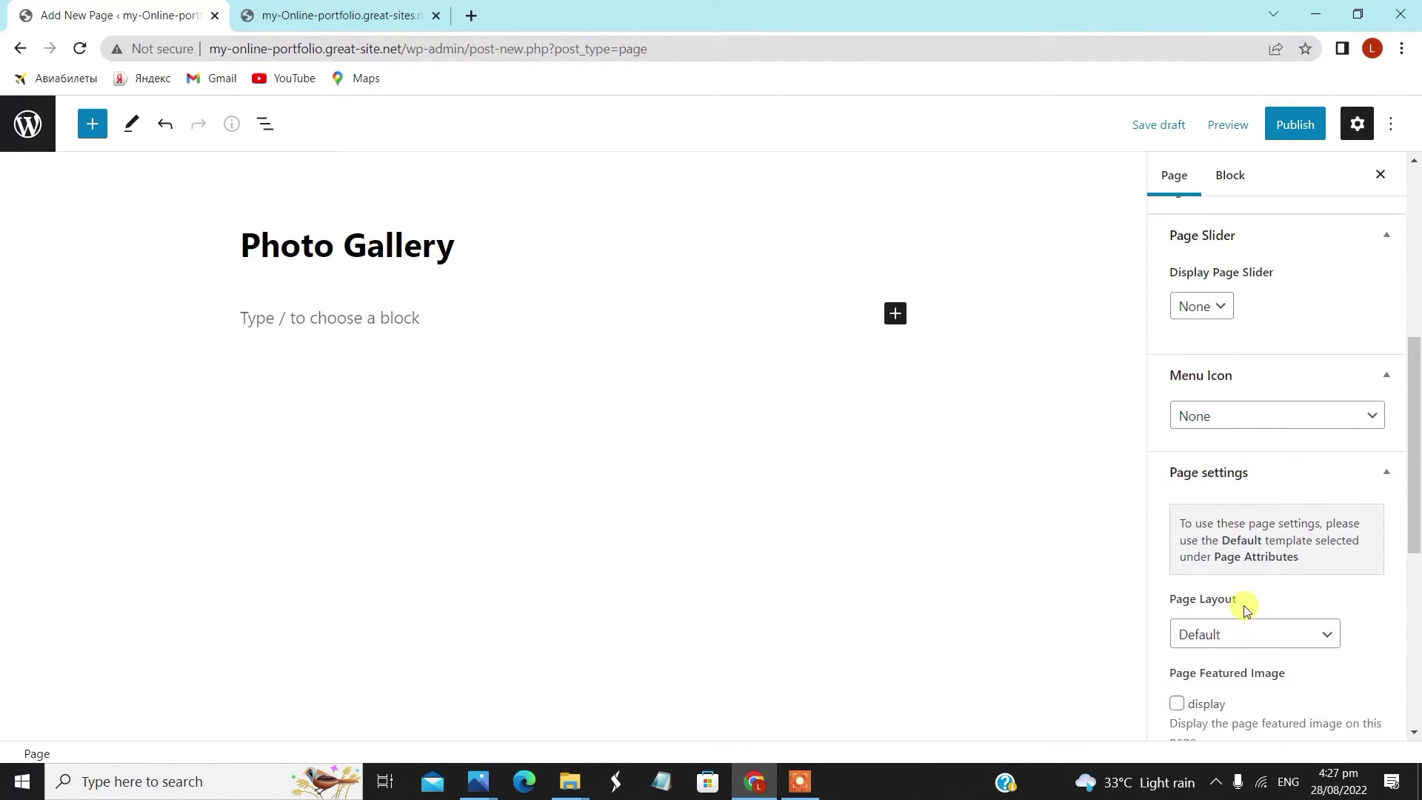
pyautogui.scroll(-2, 1246, 610)
pyautogui.click(1254, 446)
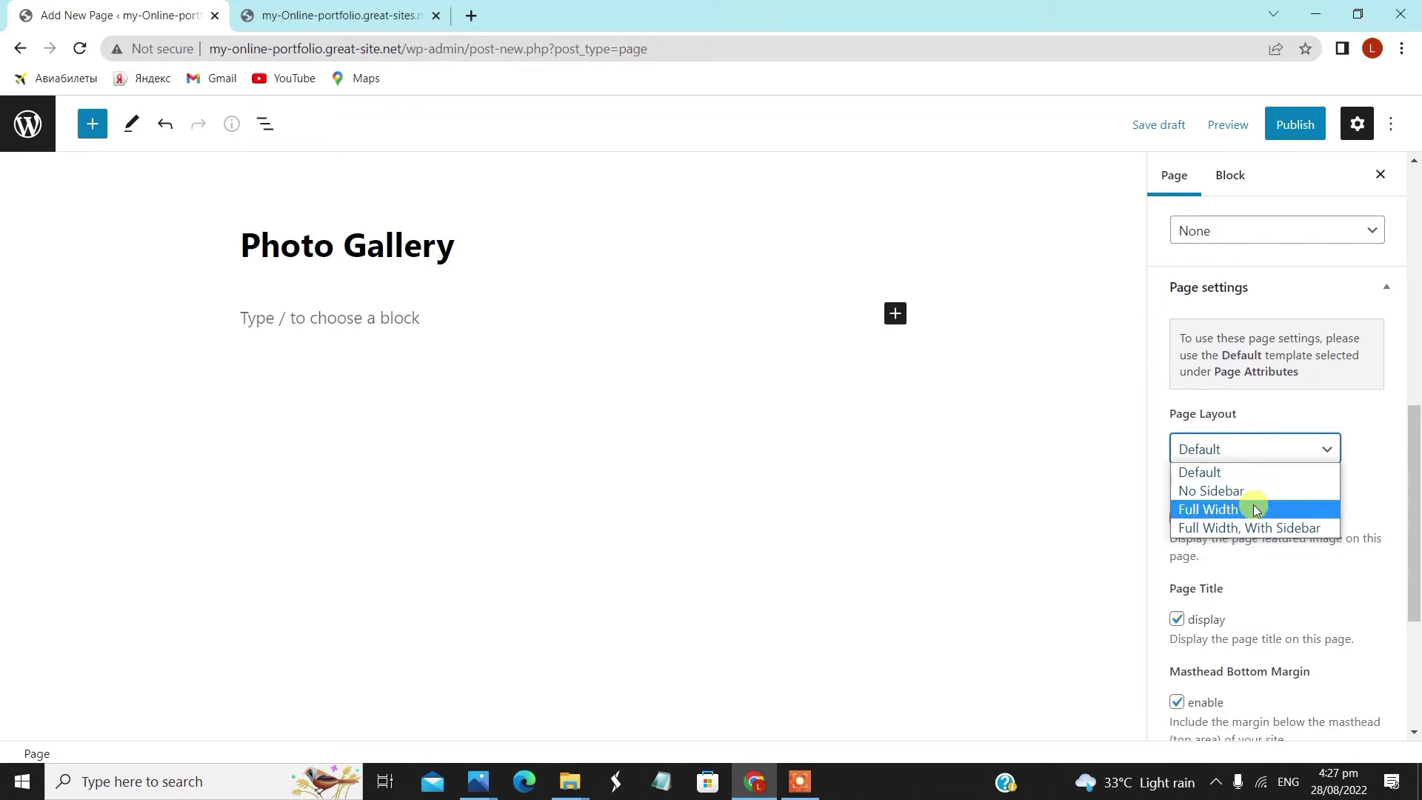
pyautogui.click(1256, 509)
pyautogui.click(1177, 519)
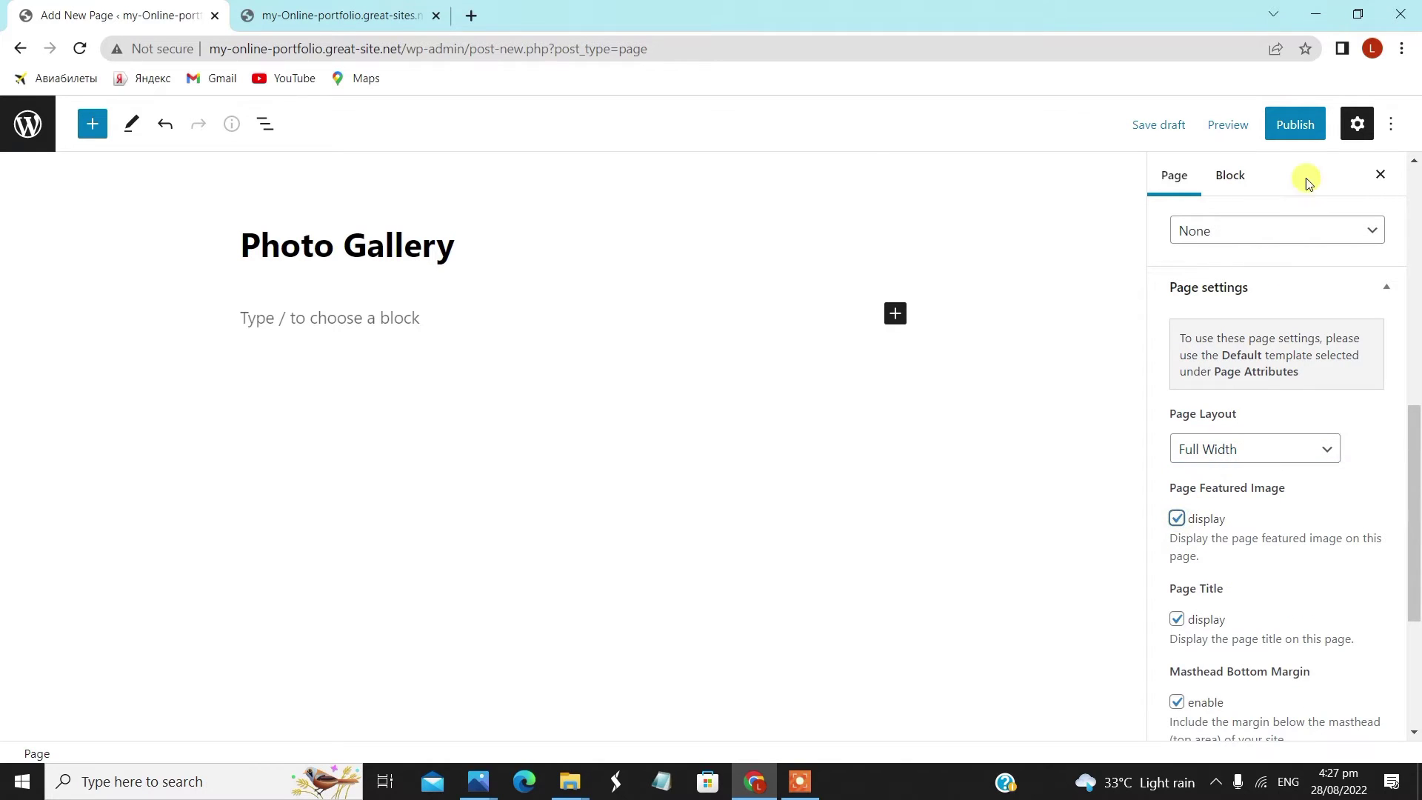
# - Publish the Photo Gallery page and return to the list of pages
pyautogui.click(1294, 125)
pyautogui.click(1266, 127)
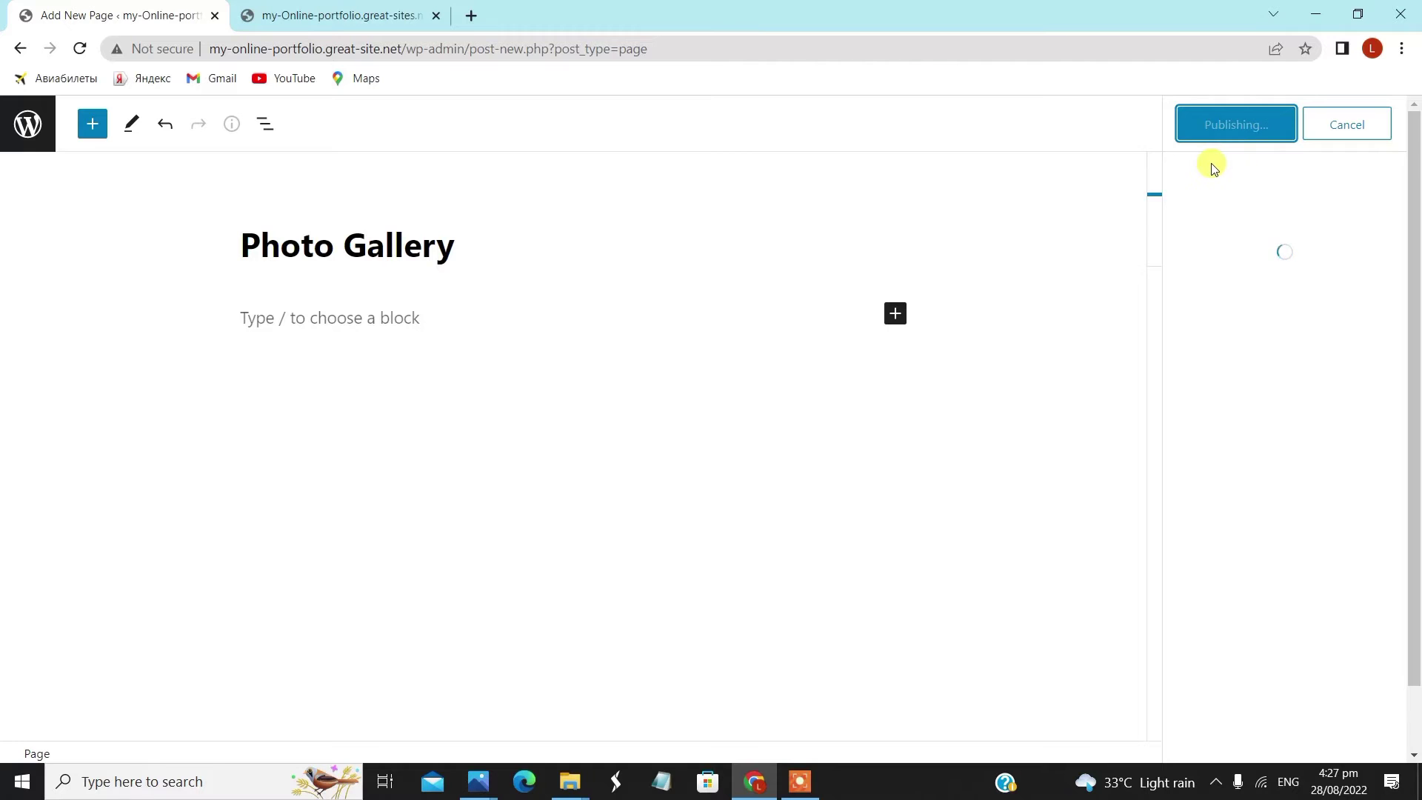
pyautogui.click(28, 134)
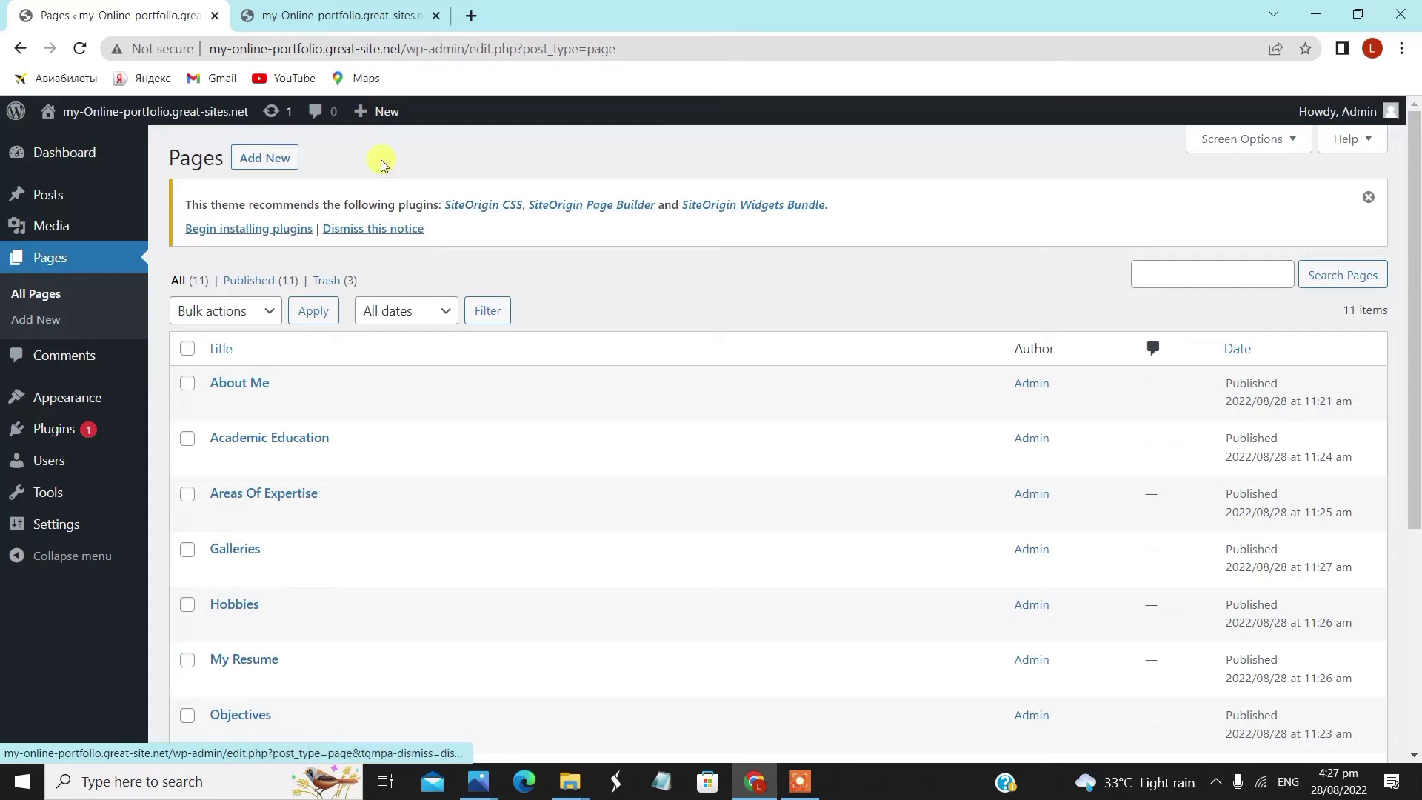
# - Add a new page titled "Web Portfolio" and assign it the "Full Width Page, No Title" template
pyautogui.click(289, 163)
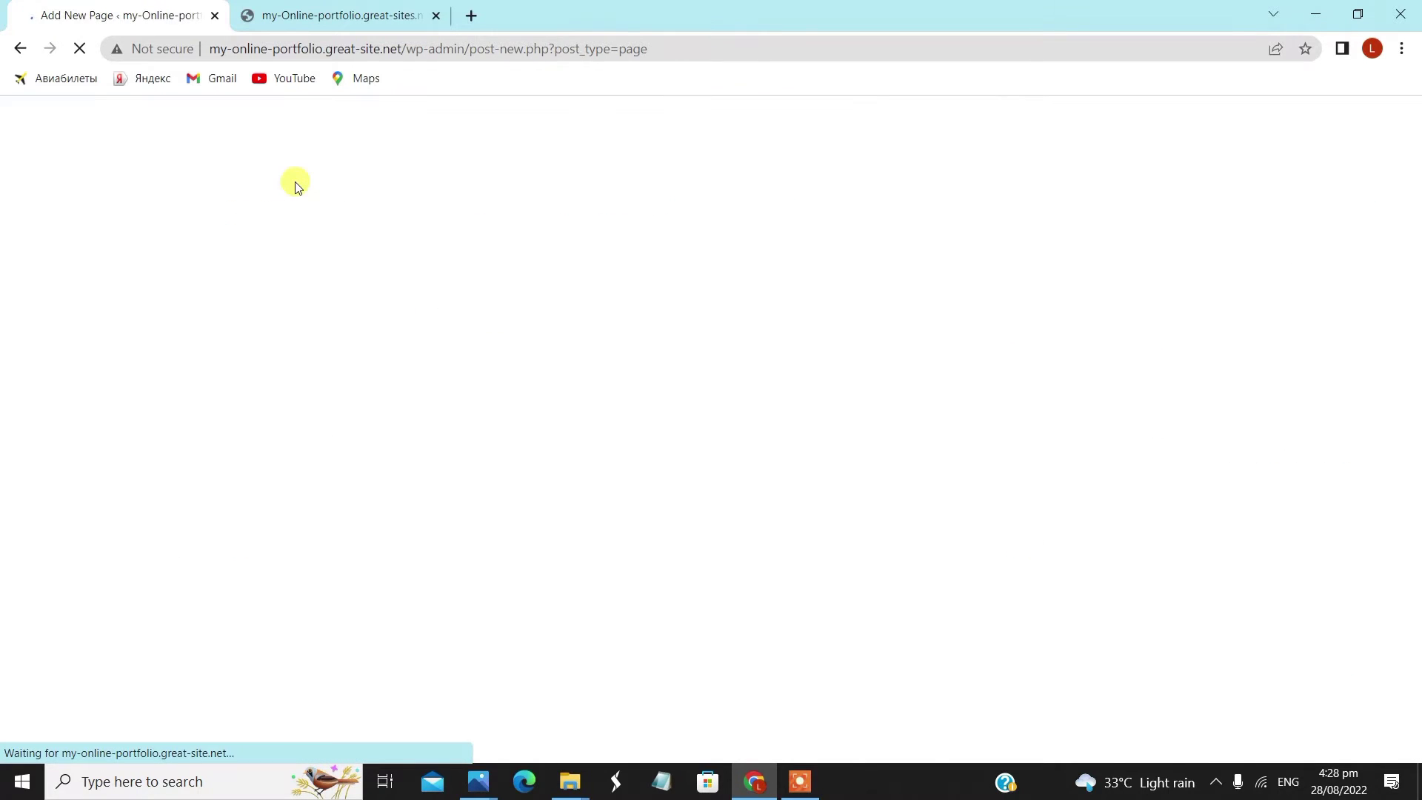
pyautogui.click(360, 260)
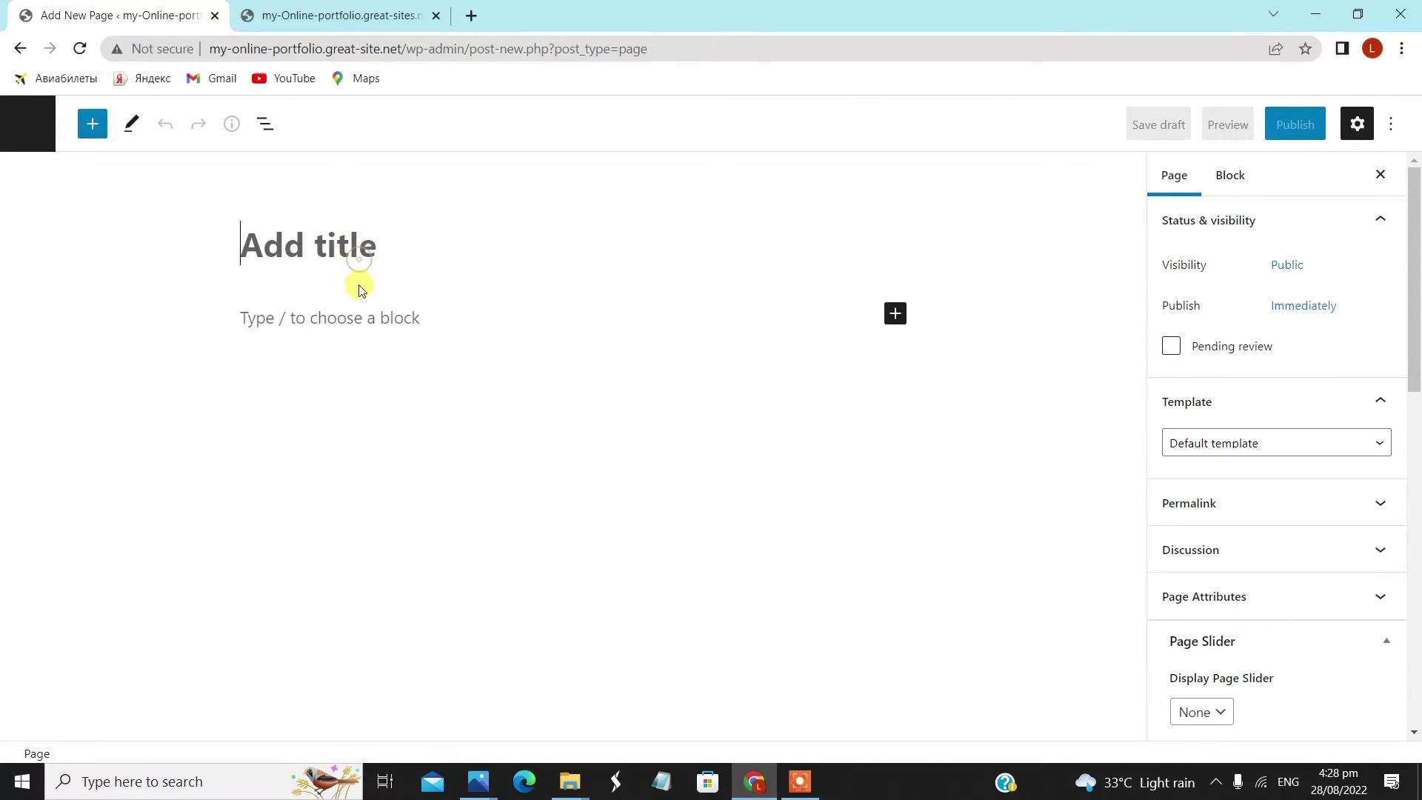
pyautogui.write('Web Portfolio')
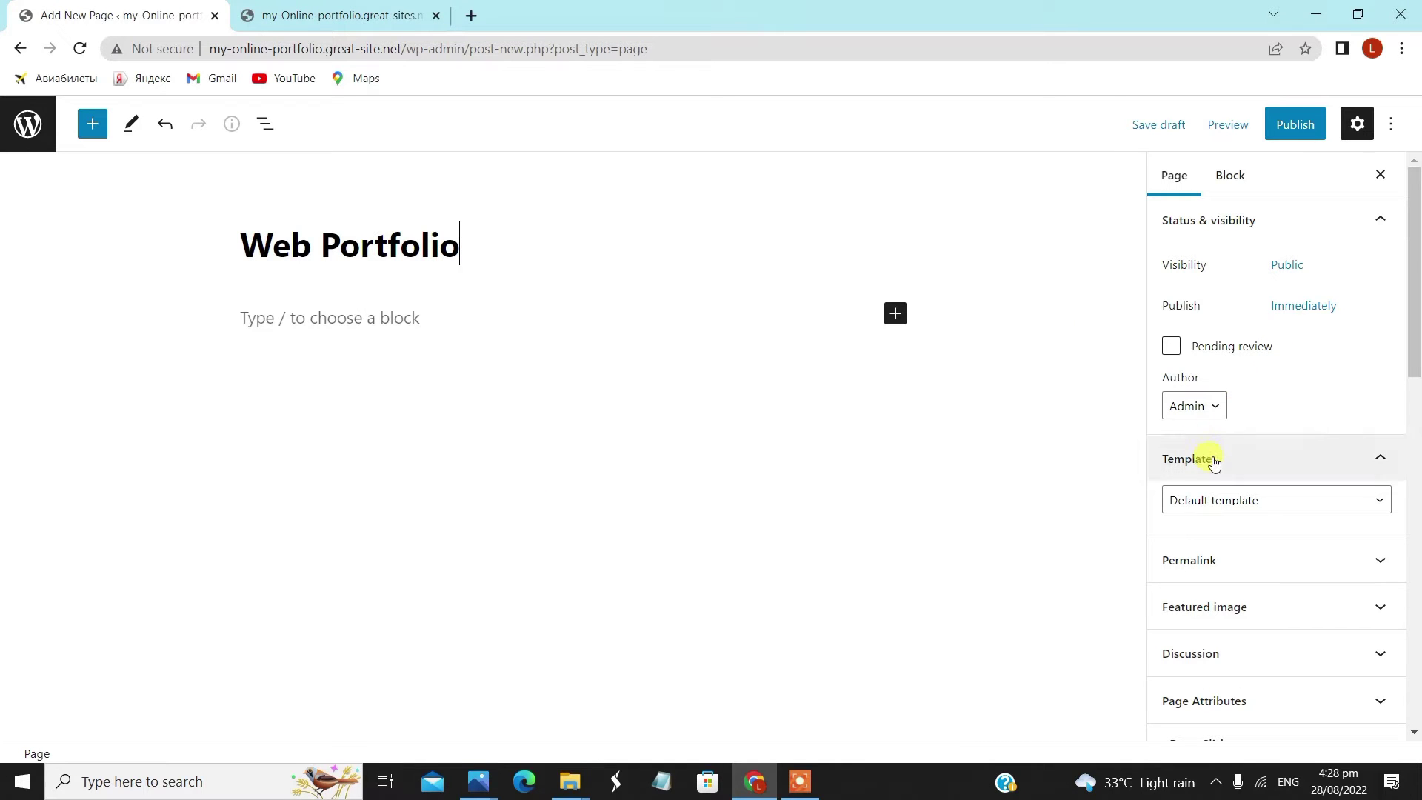
pyautogui.scroll(-1, 1205, 460)
pyautogui.click(1257, 413)
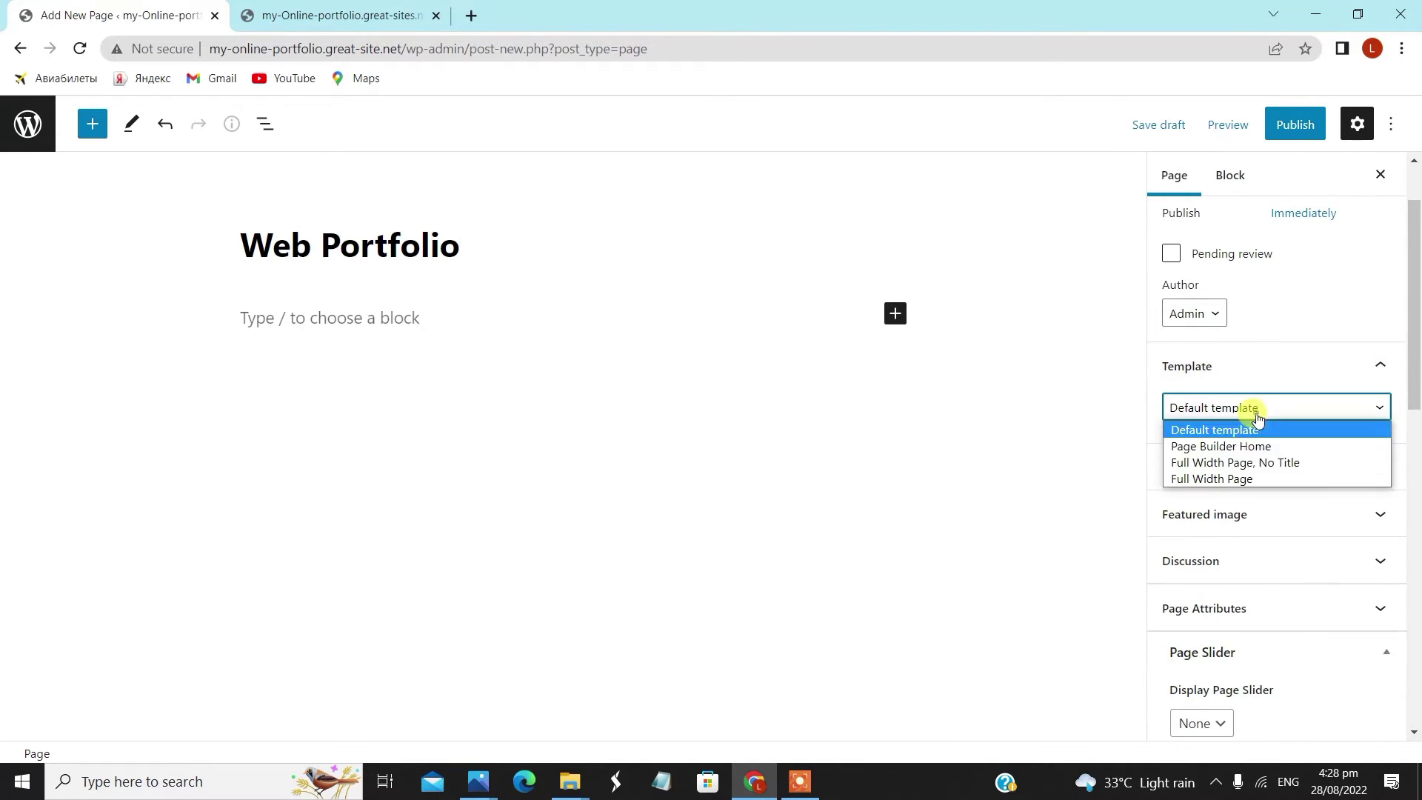
pyautogui.click(1260, 463)
# - In the Web Portfolio page settings, set the page layout to Full Width and enable display of the page featured image
pyautogui.scroll(-3, 1239, 563)
pyautogui.scroll(-2, 1244, 559)
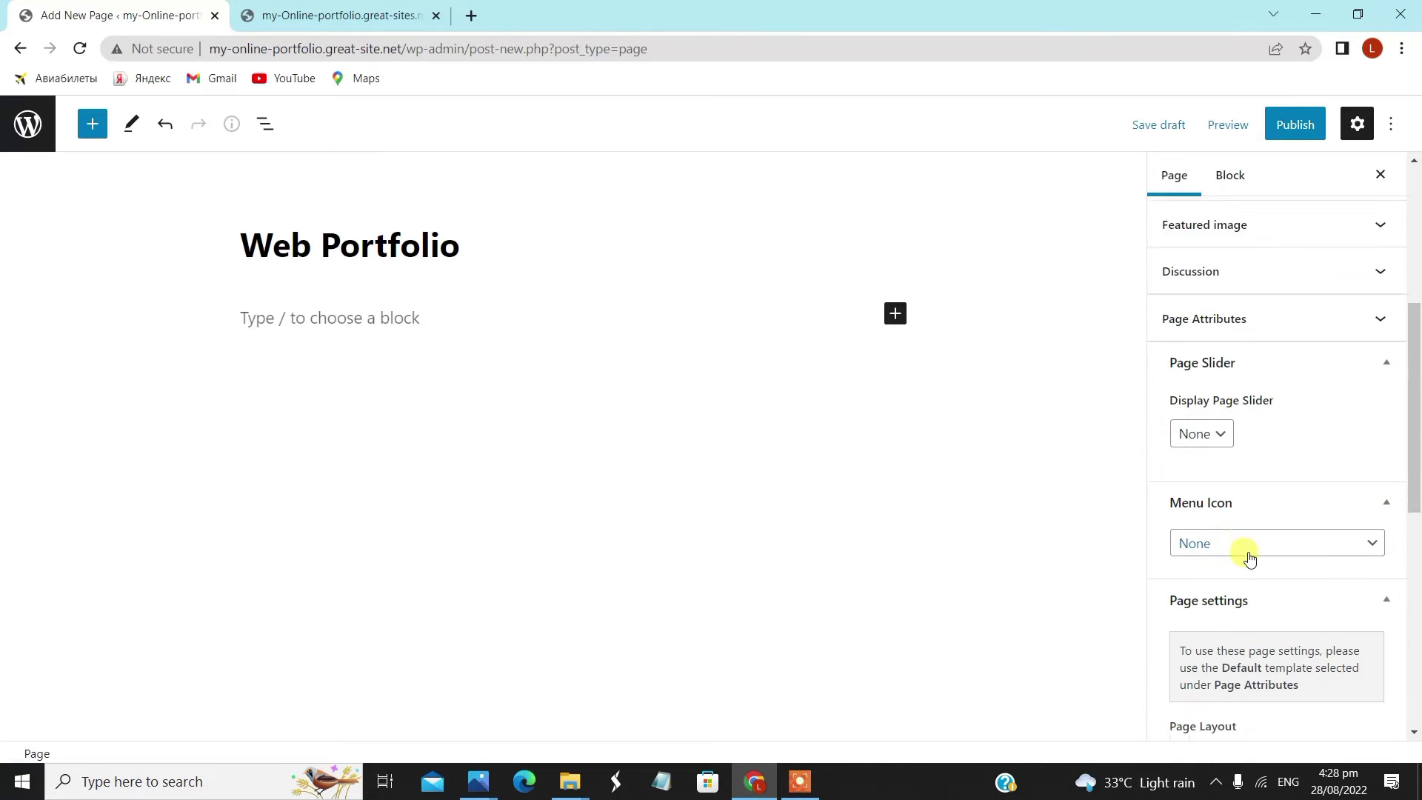
pyautogui.click(1259, 592)
pyautogui.click(1247, 645)
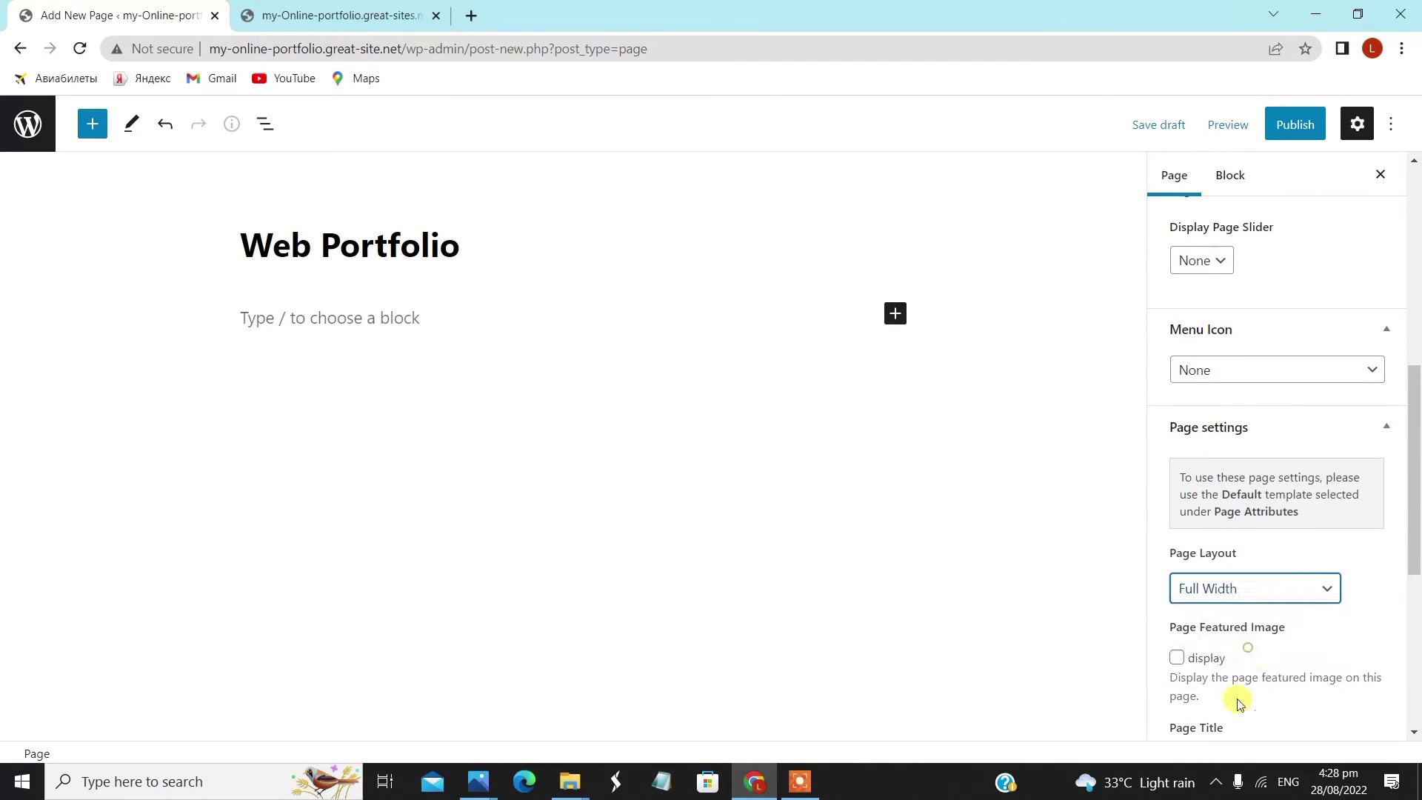
pyautogui.scroll(-1, 1195, 622)
pyautogui.click(1177, 566)
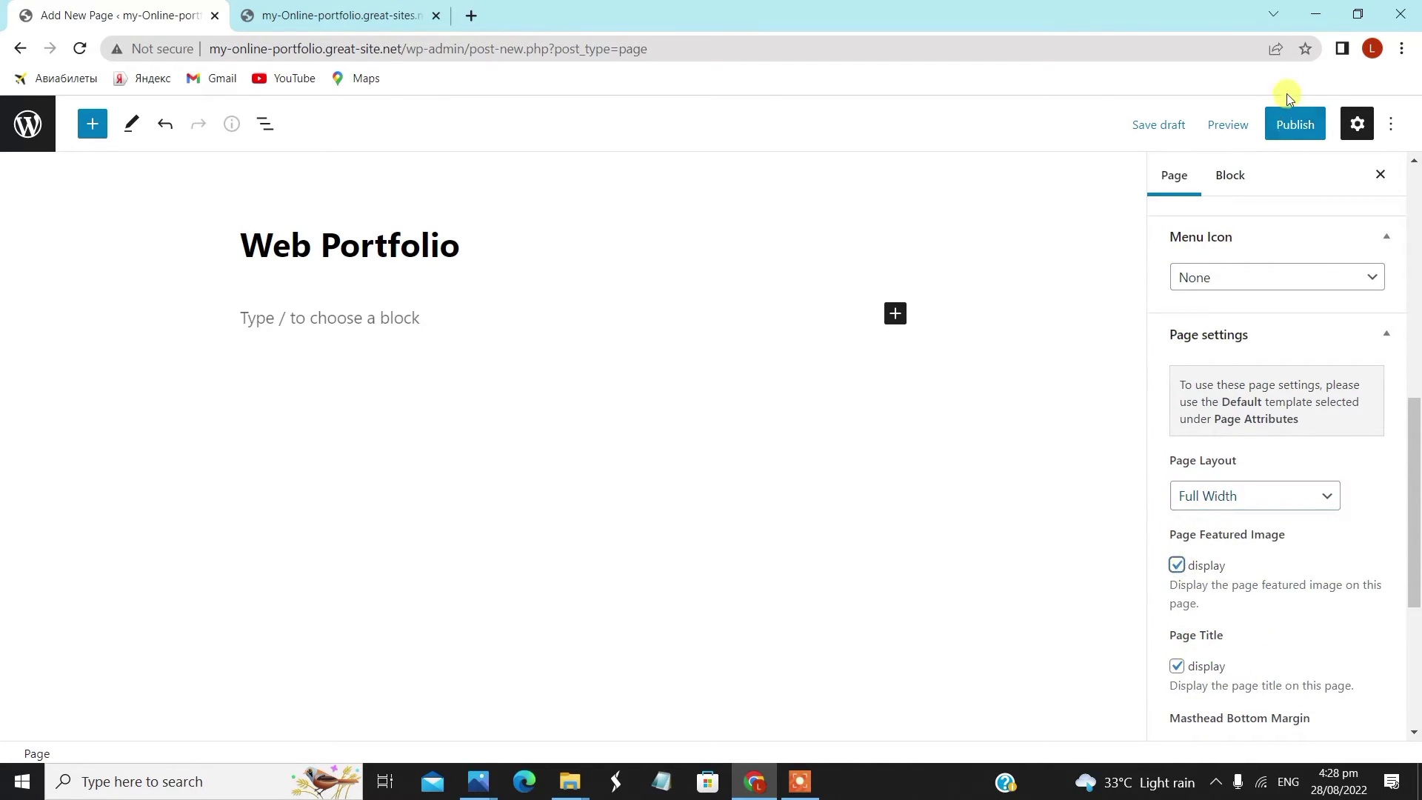
# - Publish the Web Portfolio page
pyautogui.click(1293, 125)
pyautogui.click(1200, 135)
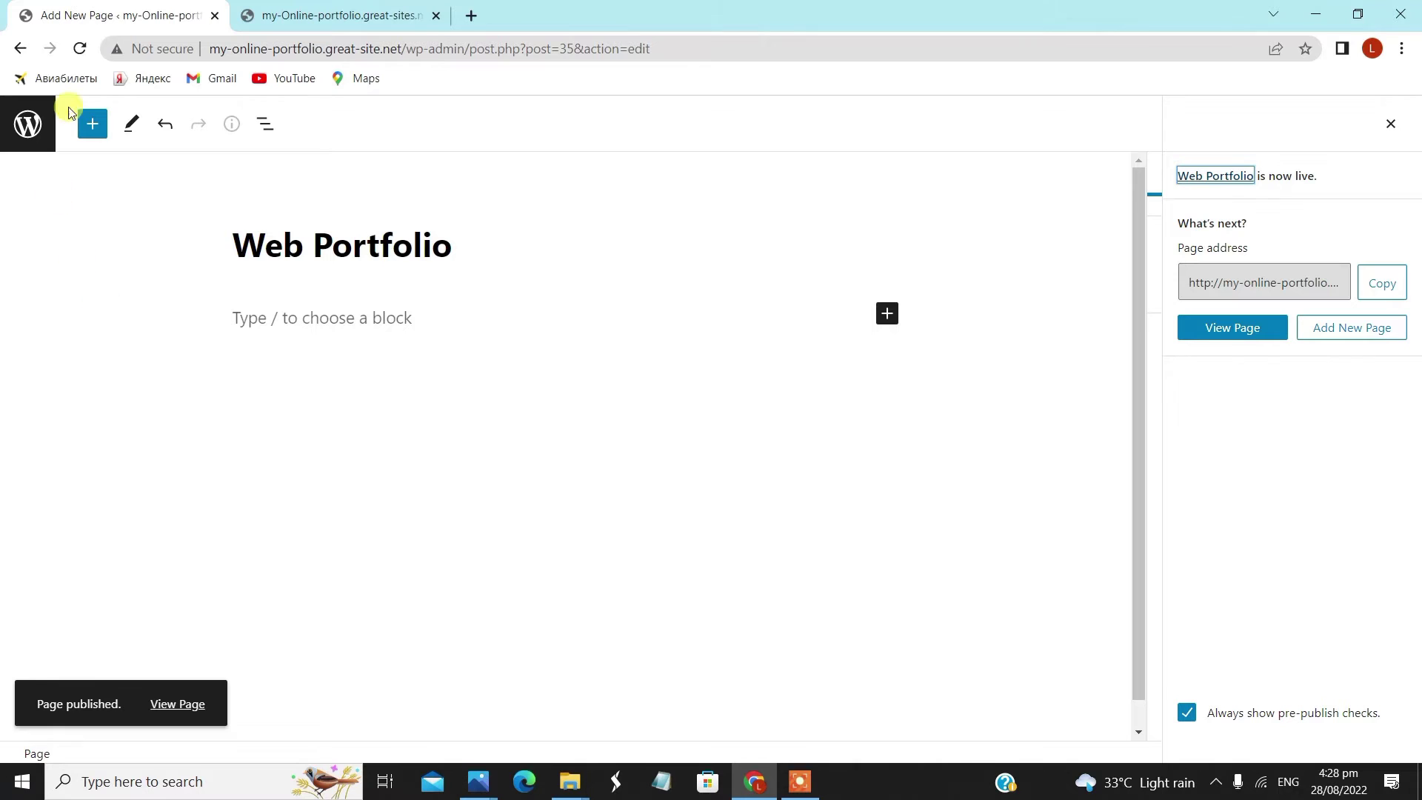
# - Add a new page titled "Services" and assign it the "Full Width Page, No Title" template
pyautogui.click(26, 122)
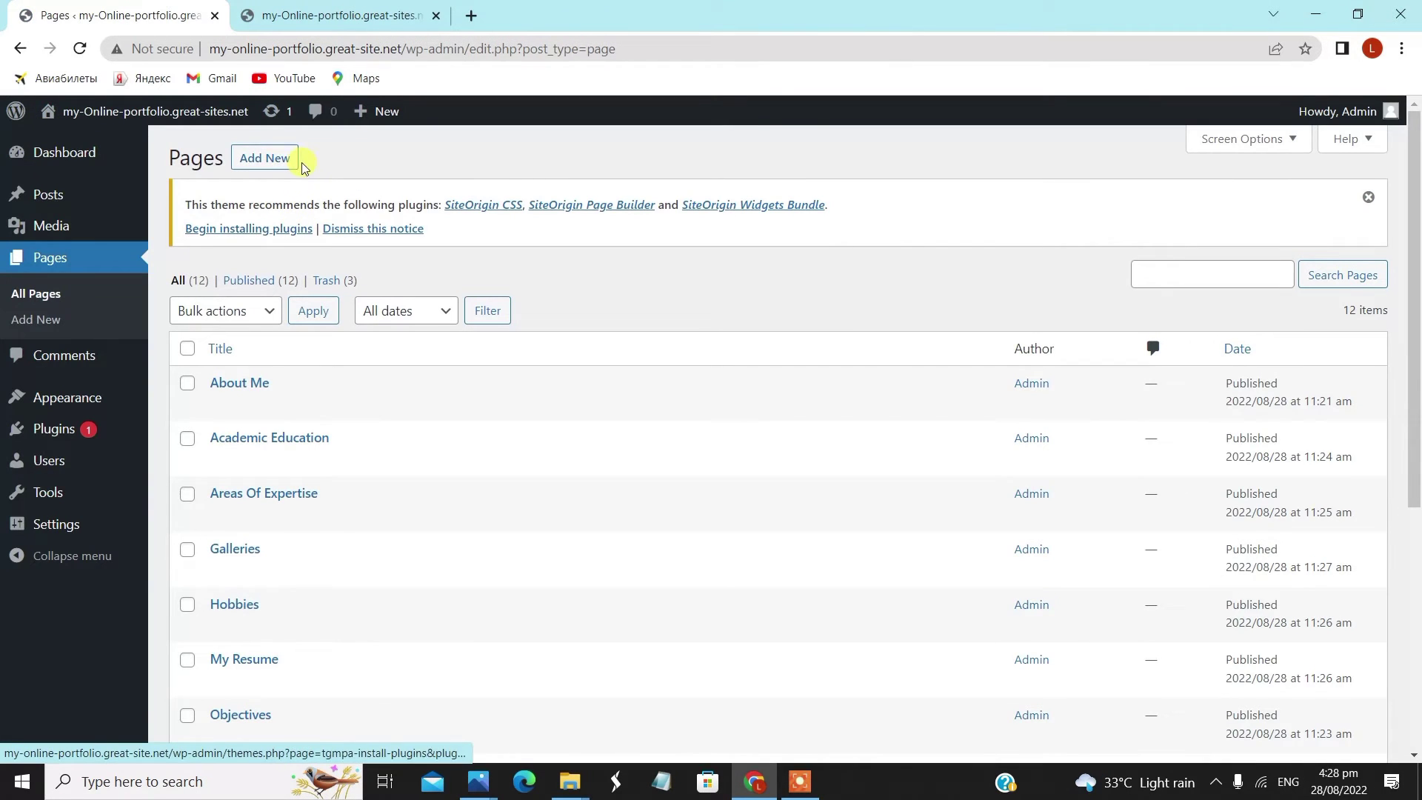
pyautogui.click(288, 160)
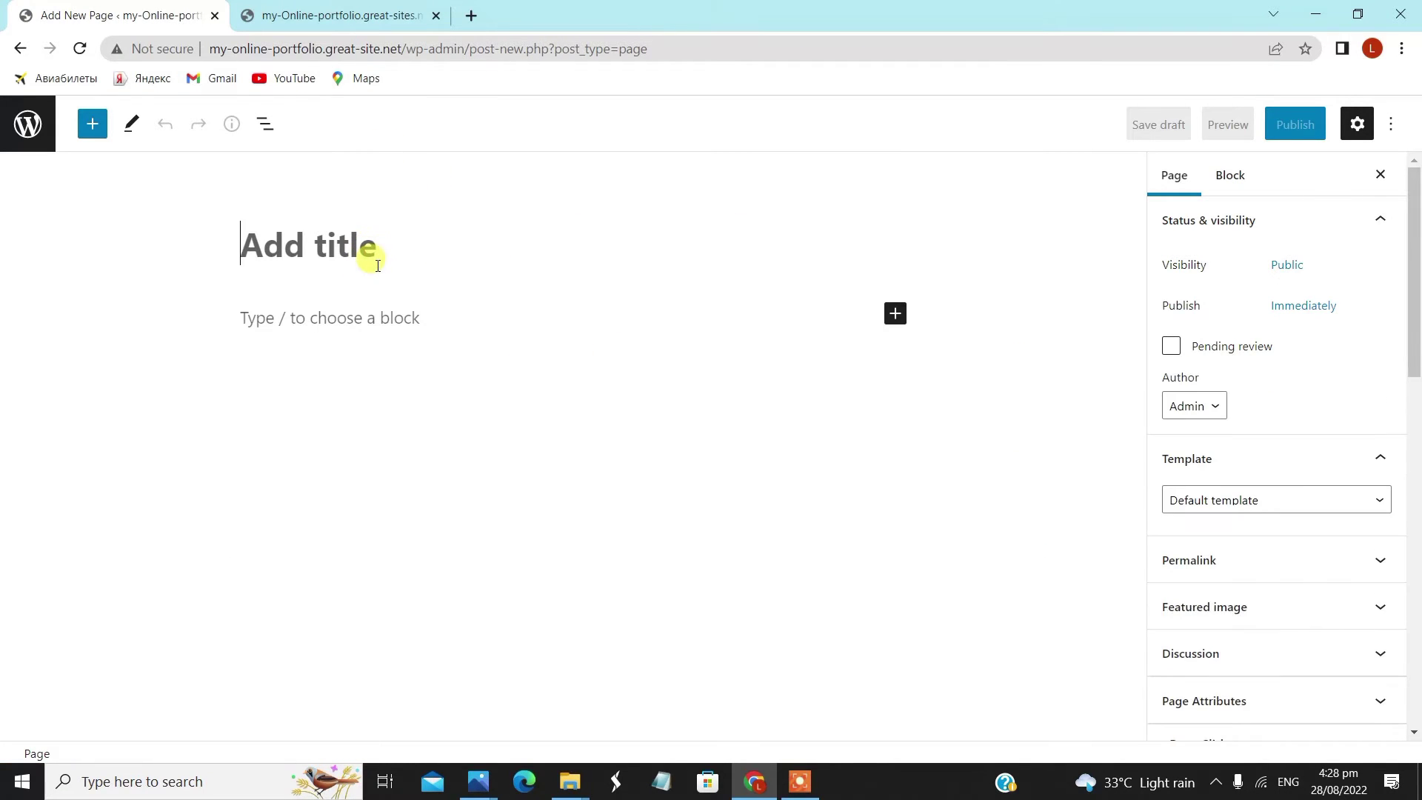
pyautogui.write('Services')
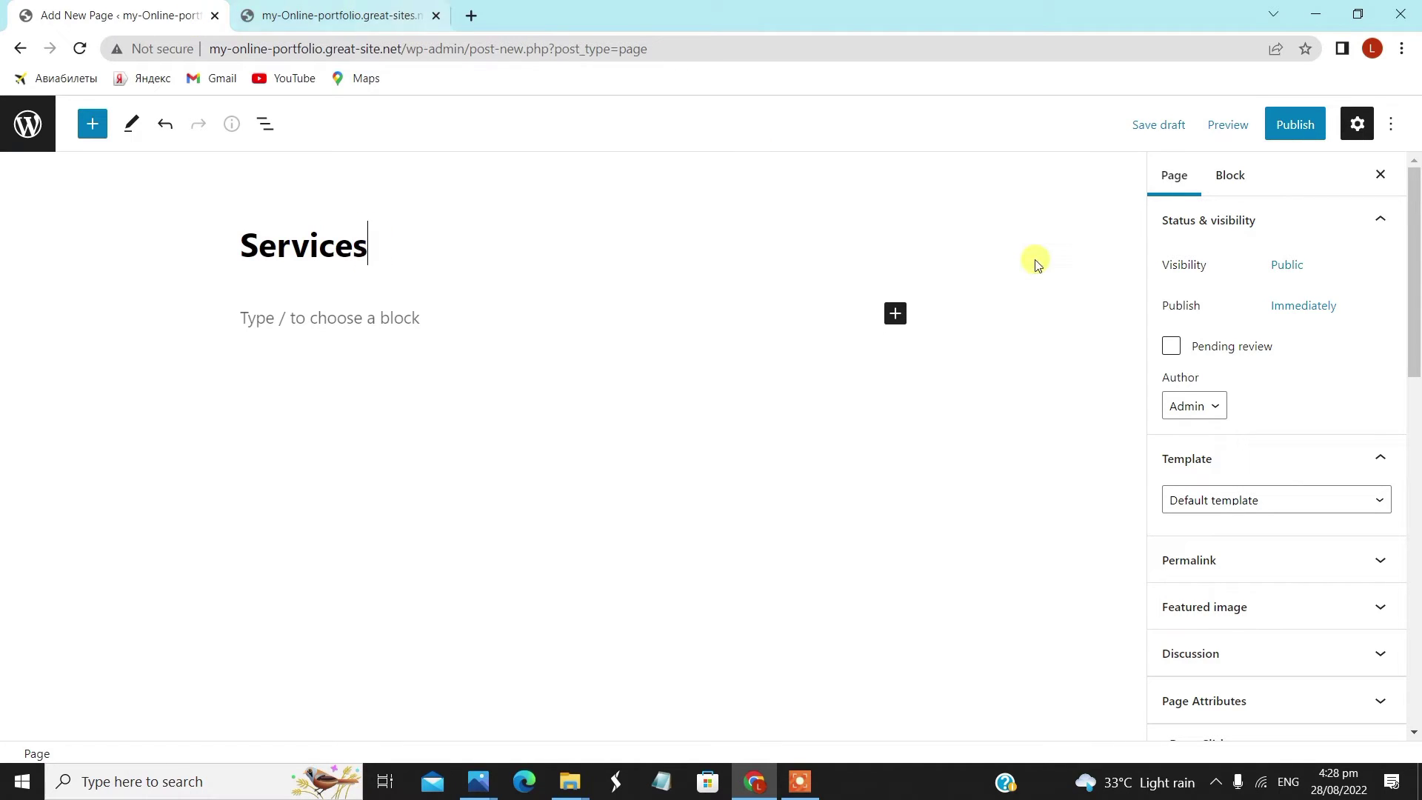
pyautogui.scroll(-4, 1218, 437)
pyautogui.click(1238, 224)
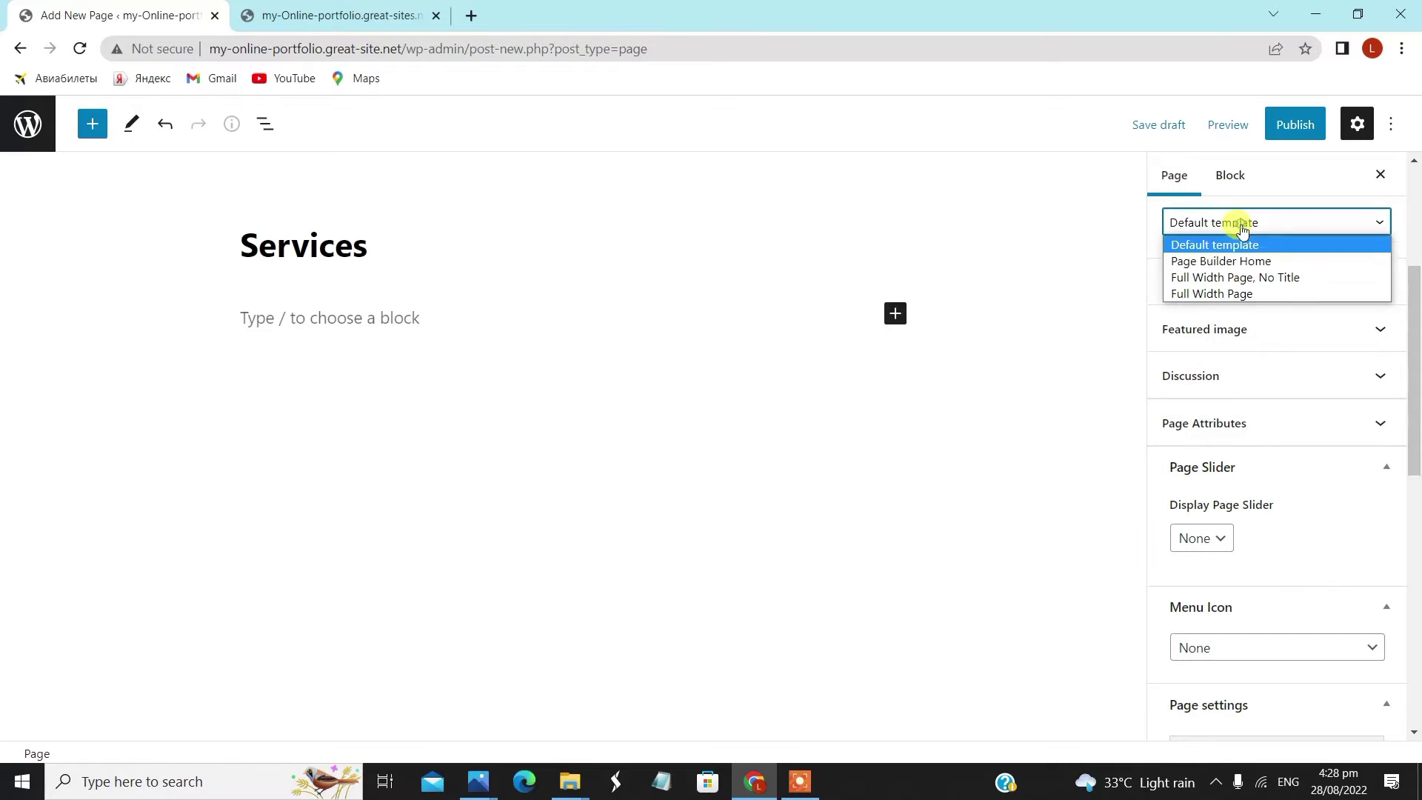
pyautogui.click(1276, 278)
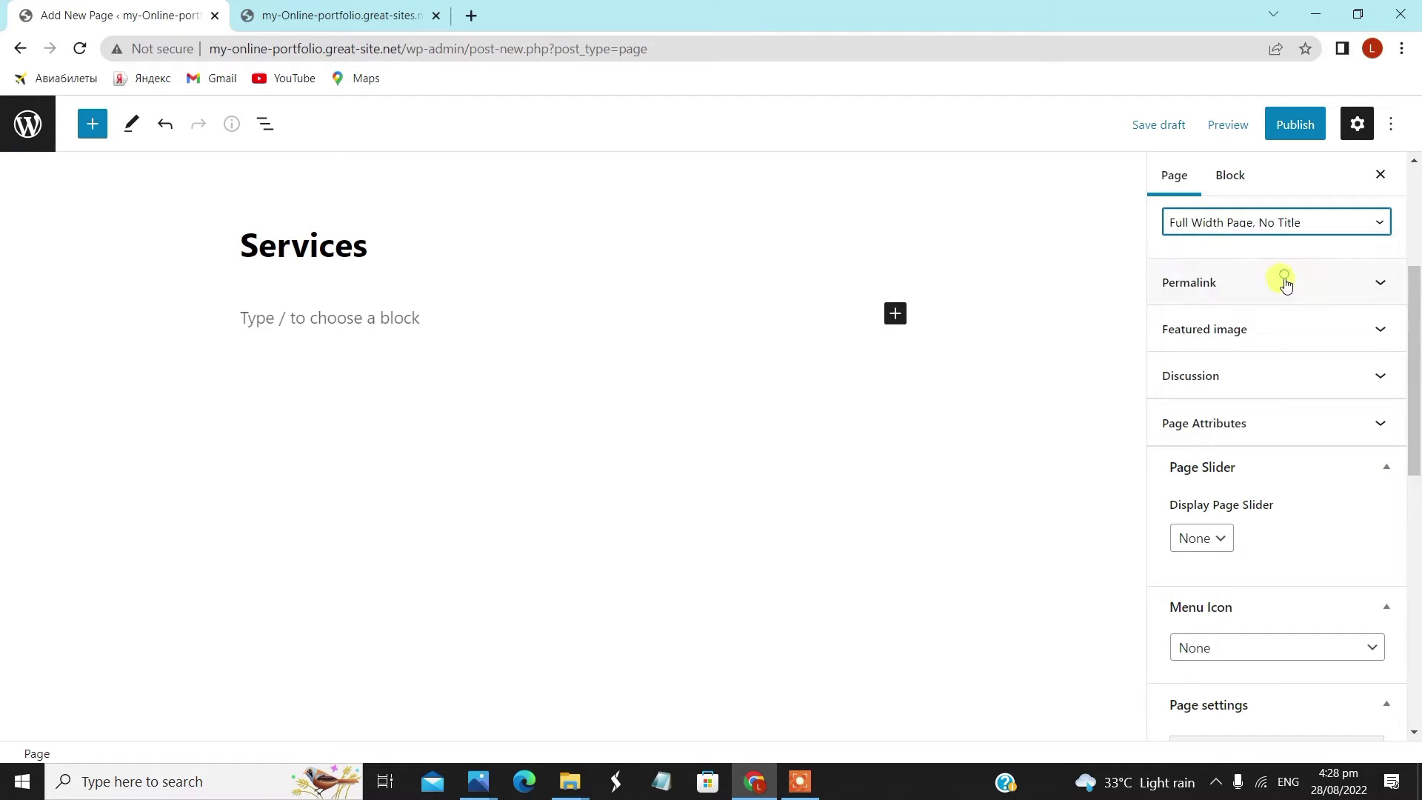
# - Set the Services page layout to Full Width with the page featured image displayed, and publish the page
pyautogui.scroll(-5, 1236, 489)
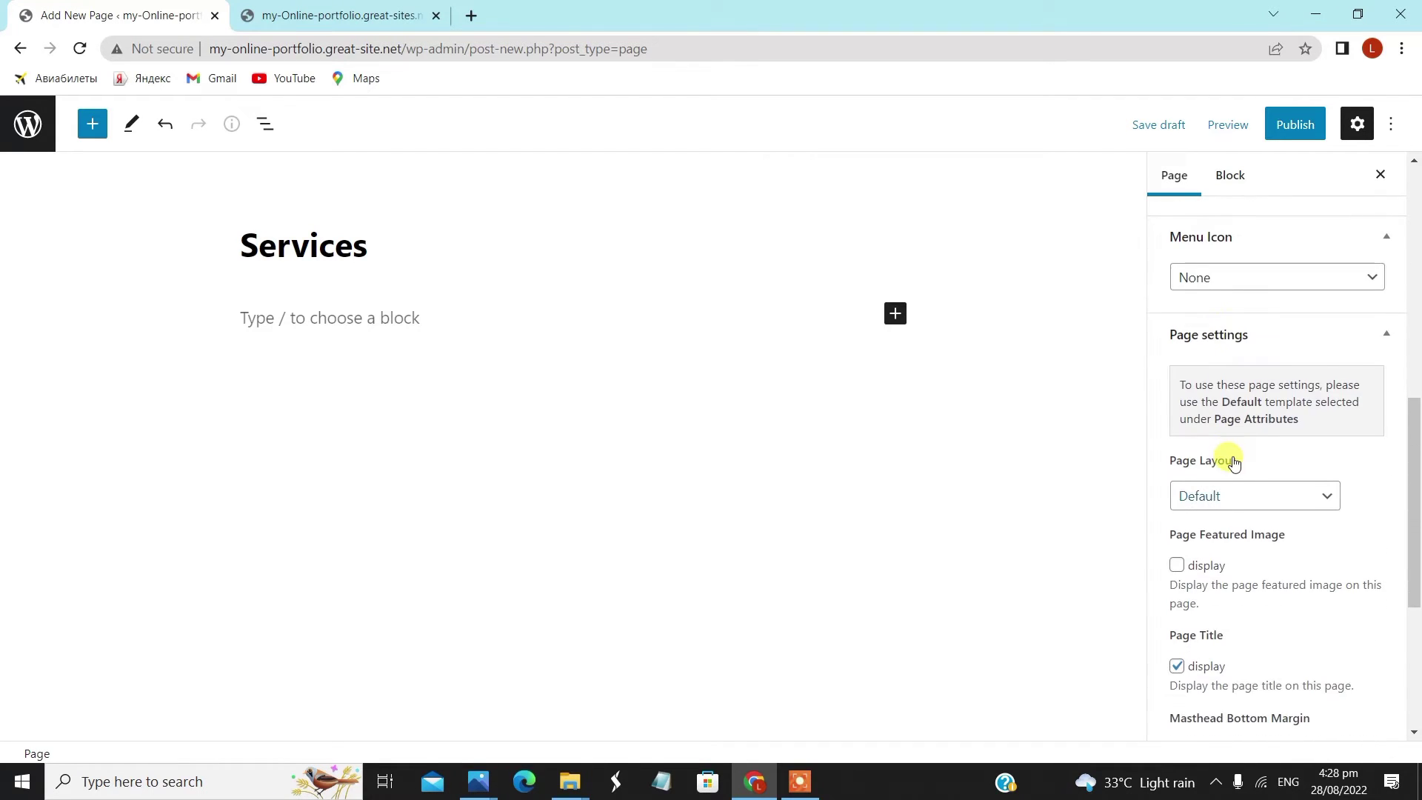
pyautogui.click(1231, 497)
pyautogui.click(1241, 556)
pyautogui.scroll(-1, 1235, 611)
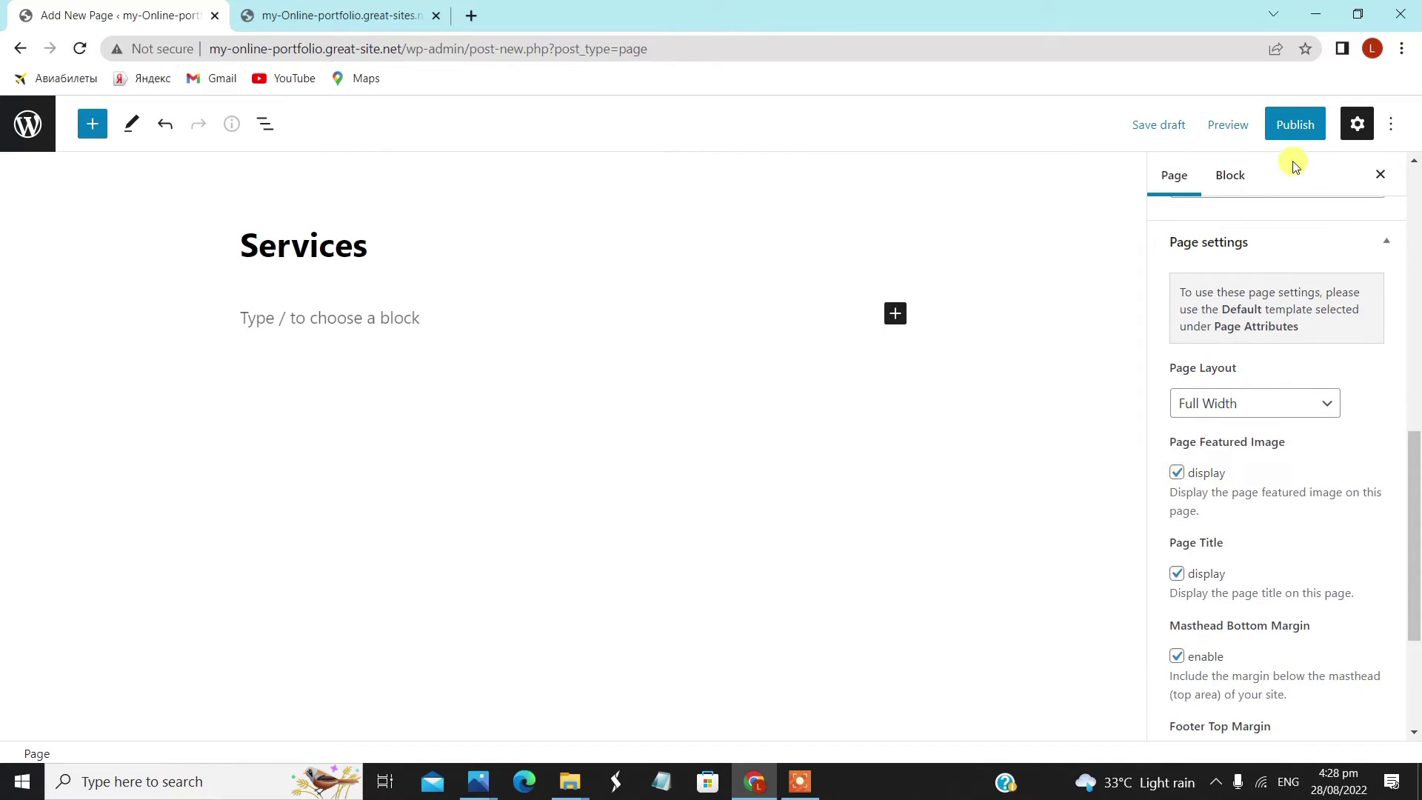
pyautogui.click(1289, 126)
pyautogui.click(1241, 124)
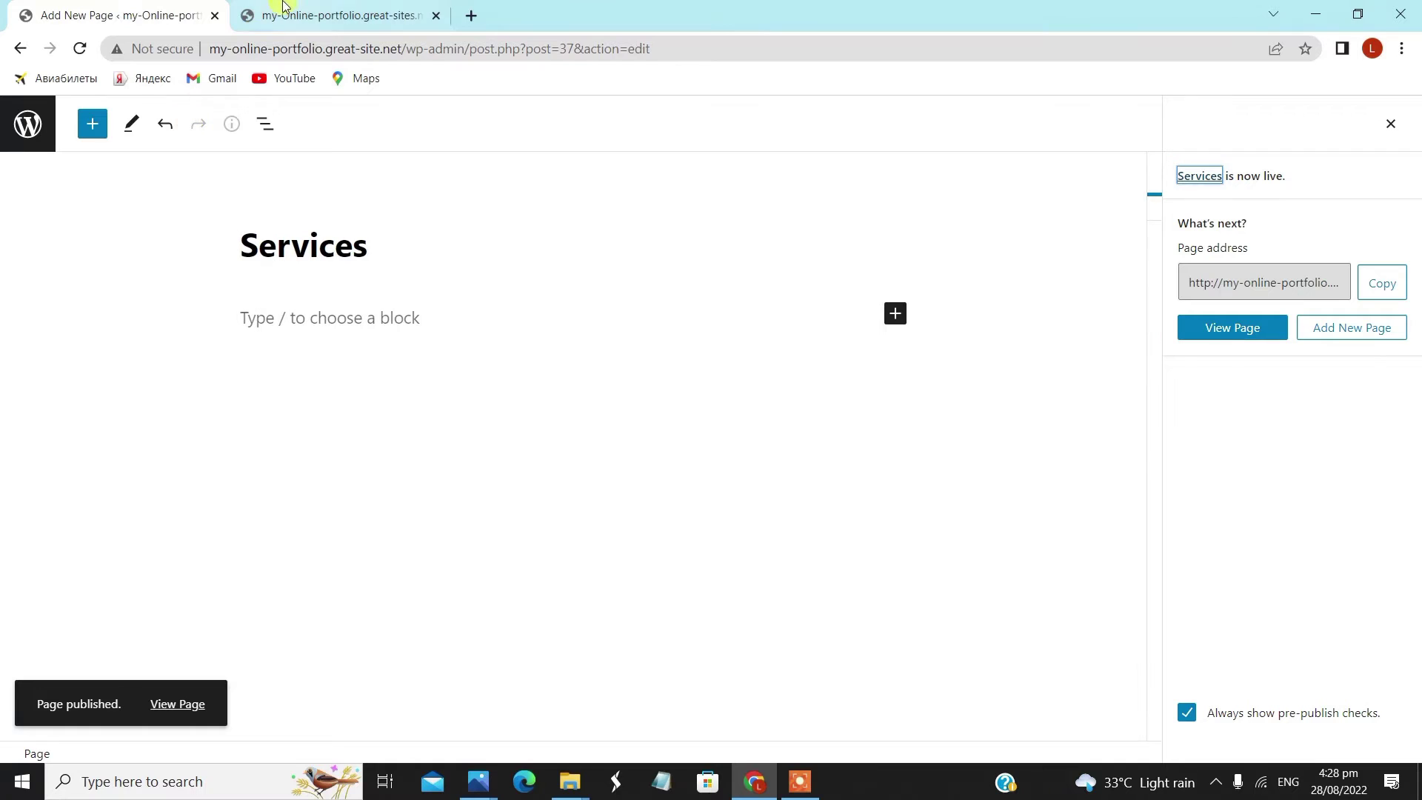
# - Add a new page titled "Website Designing" and assign it the "Full Width Page, No Title" template
pyautogui.click(28, 122)
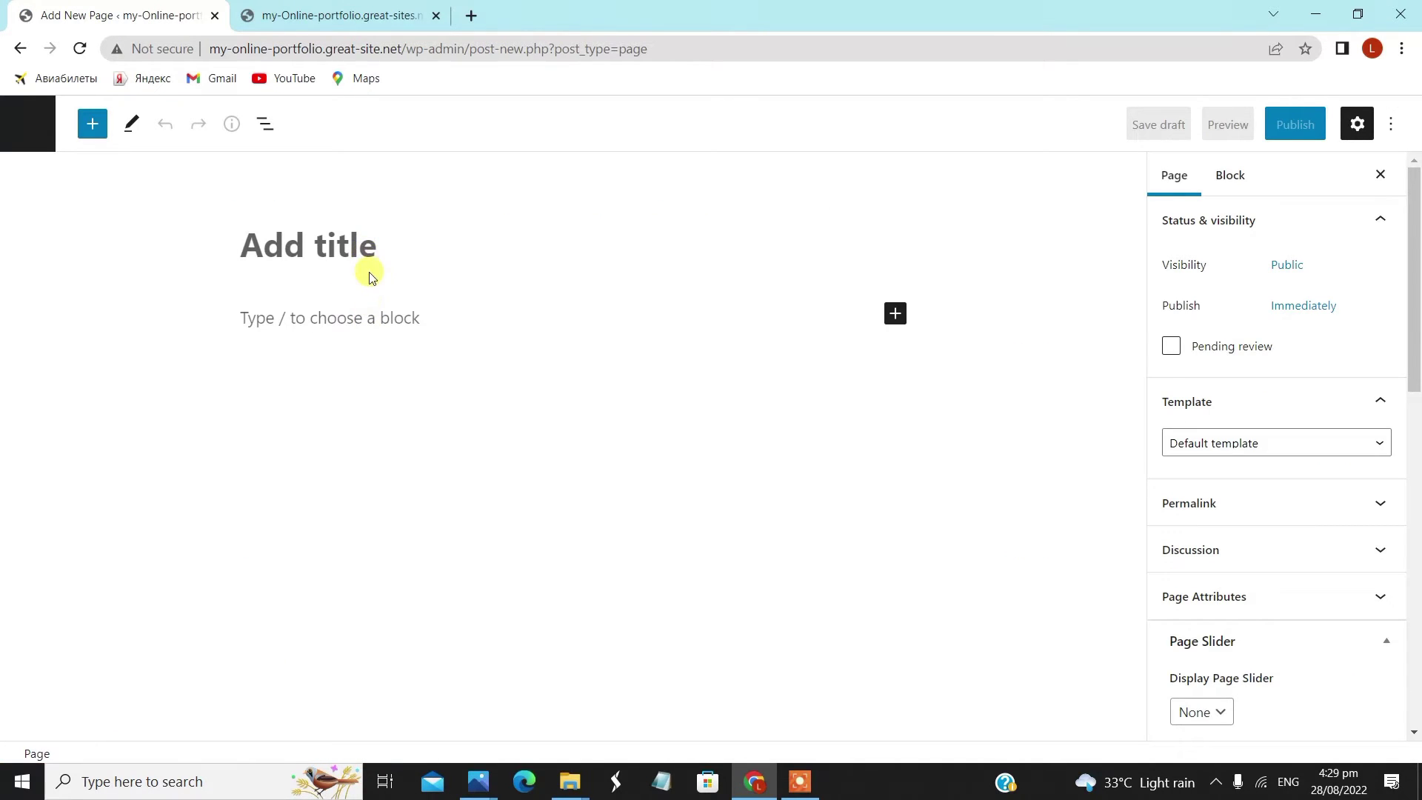
pyautogui.write('Website Designing')
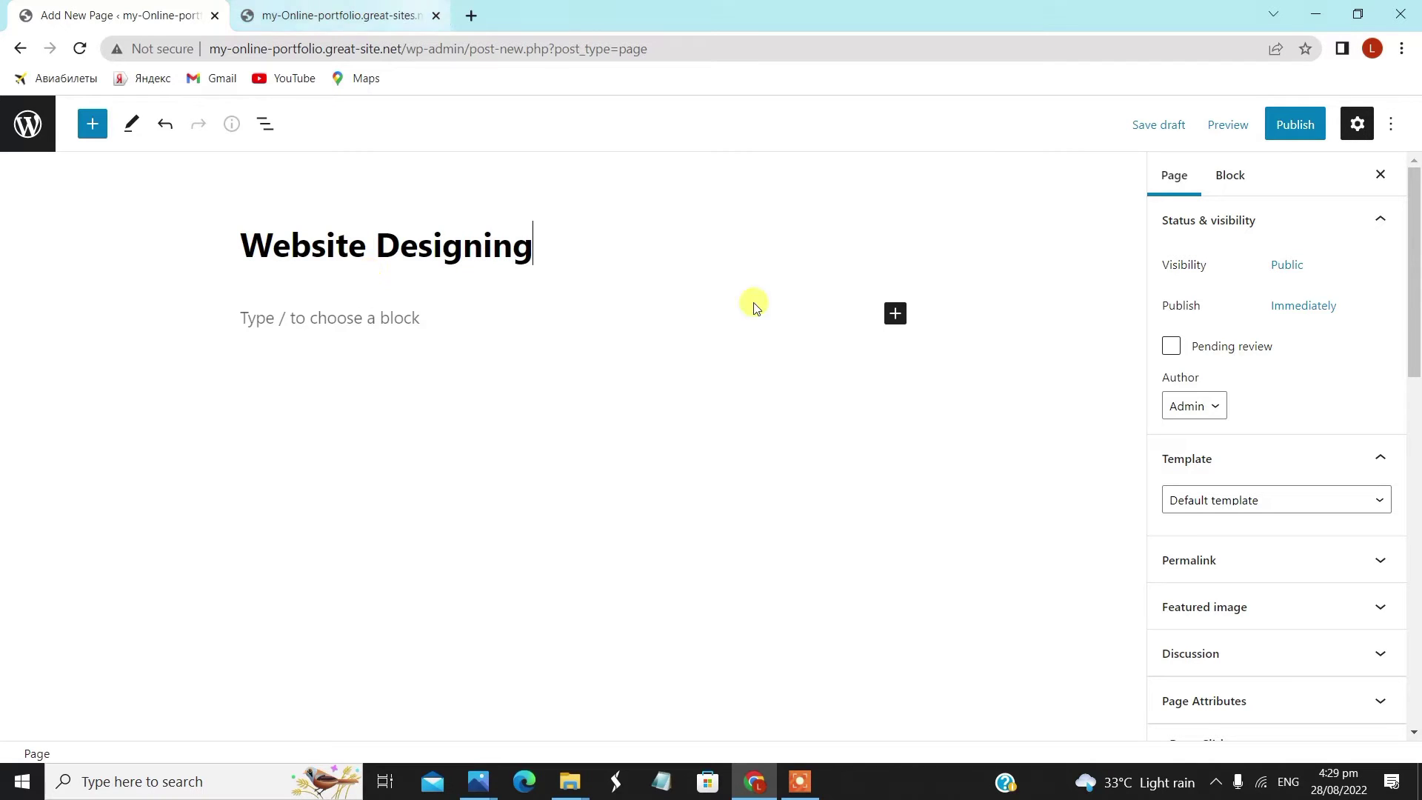
pyautogui.click(1268, 506)
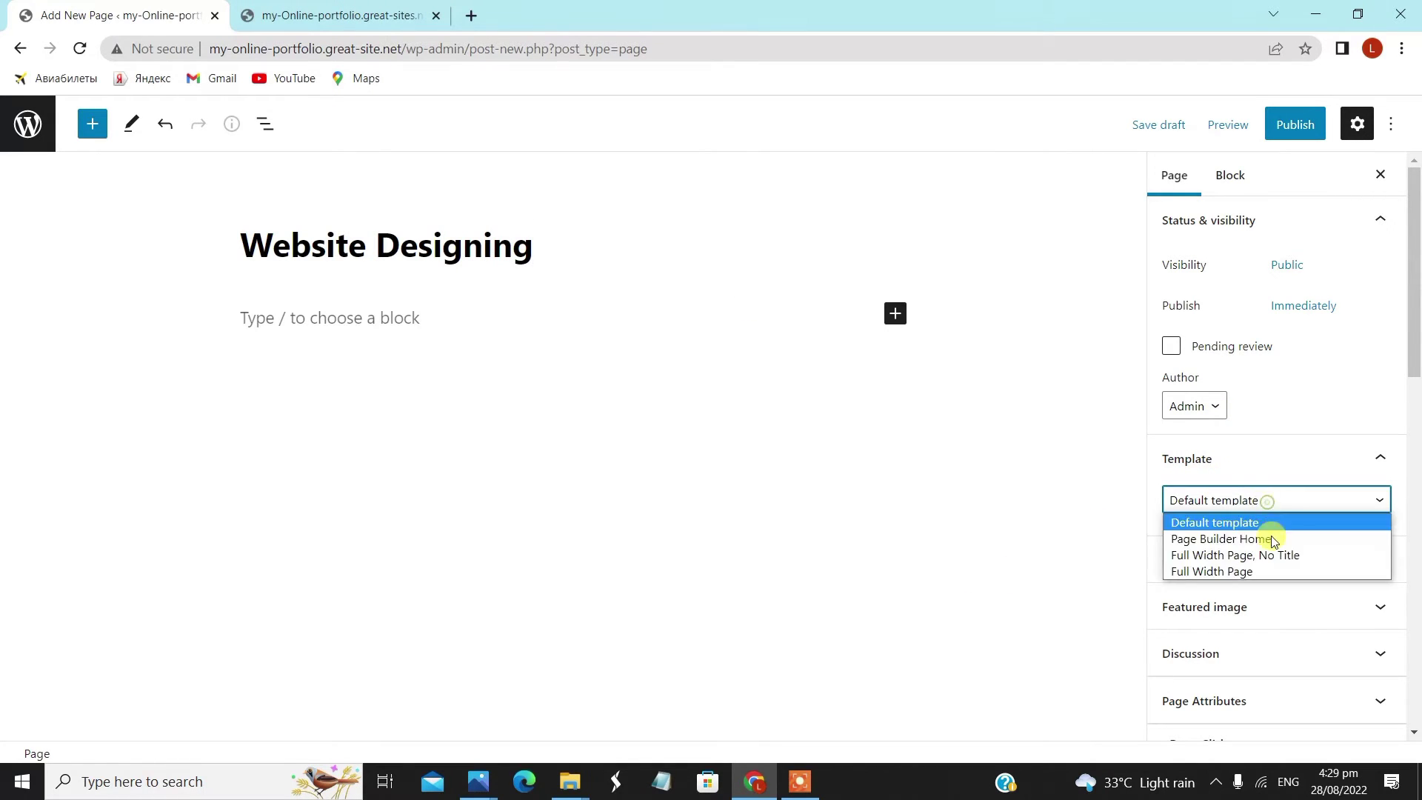
pyautogui.click(1272, 551)
# - Set the Website Designing page layout to Full Width with the page featured image displayed, and publish the page
pyautogui.scroll(-5, 1273, 555)
pyautogui.scroll(-4, 1269, 553)
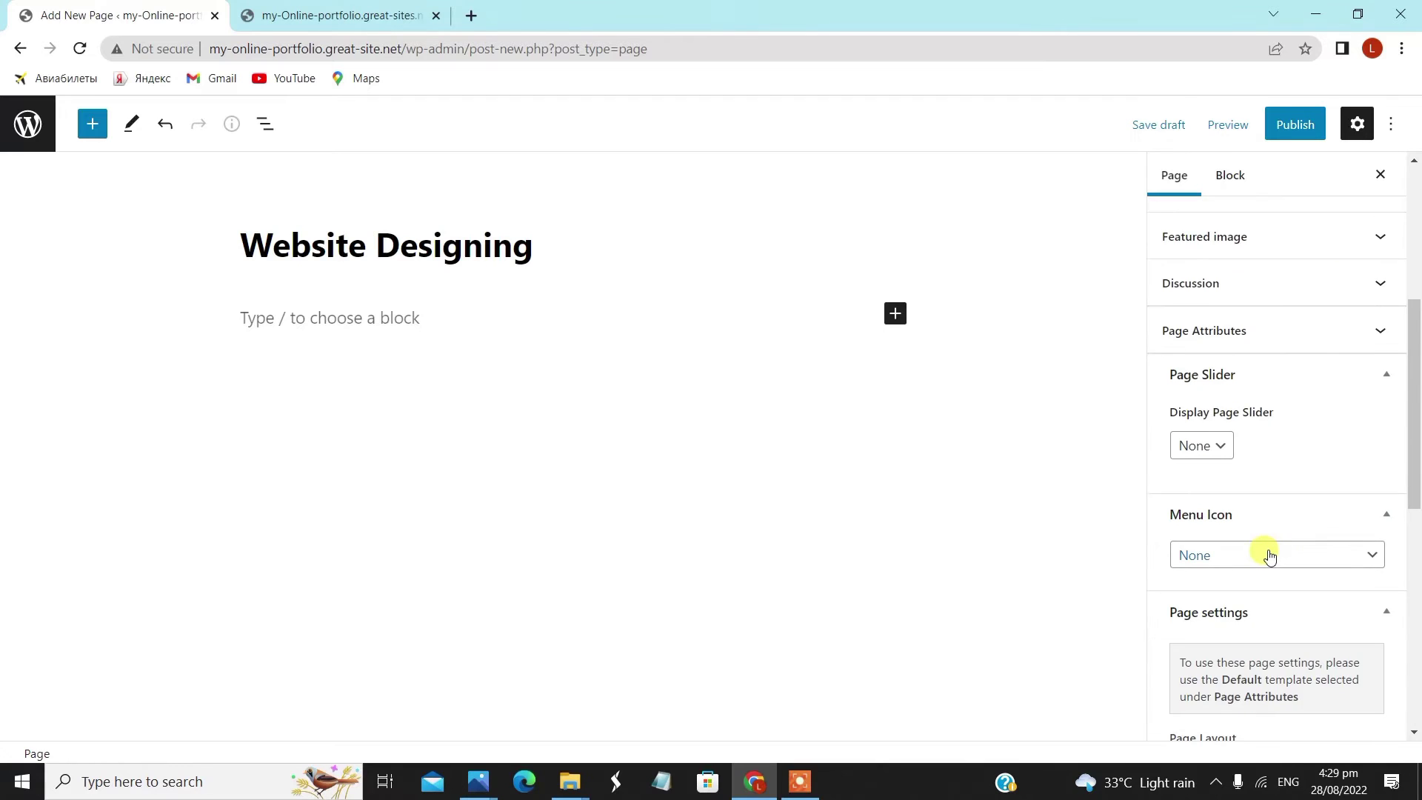
pyautogui.click(1251, 491)
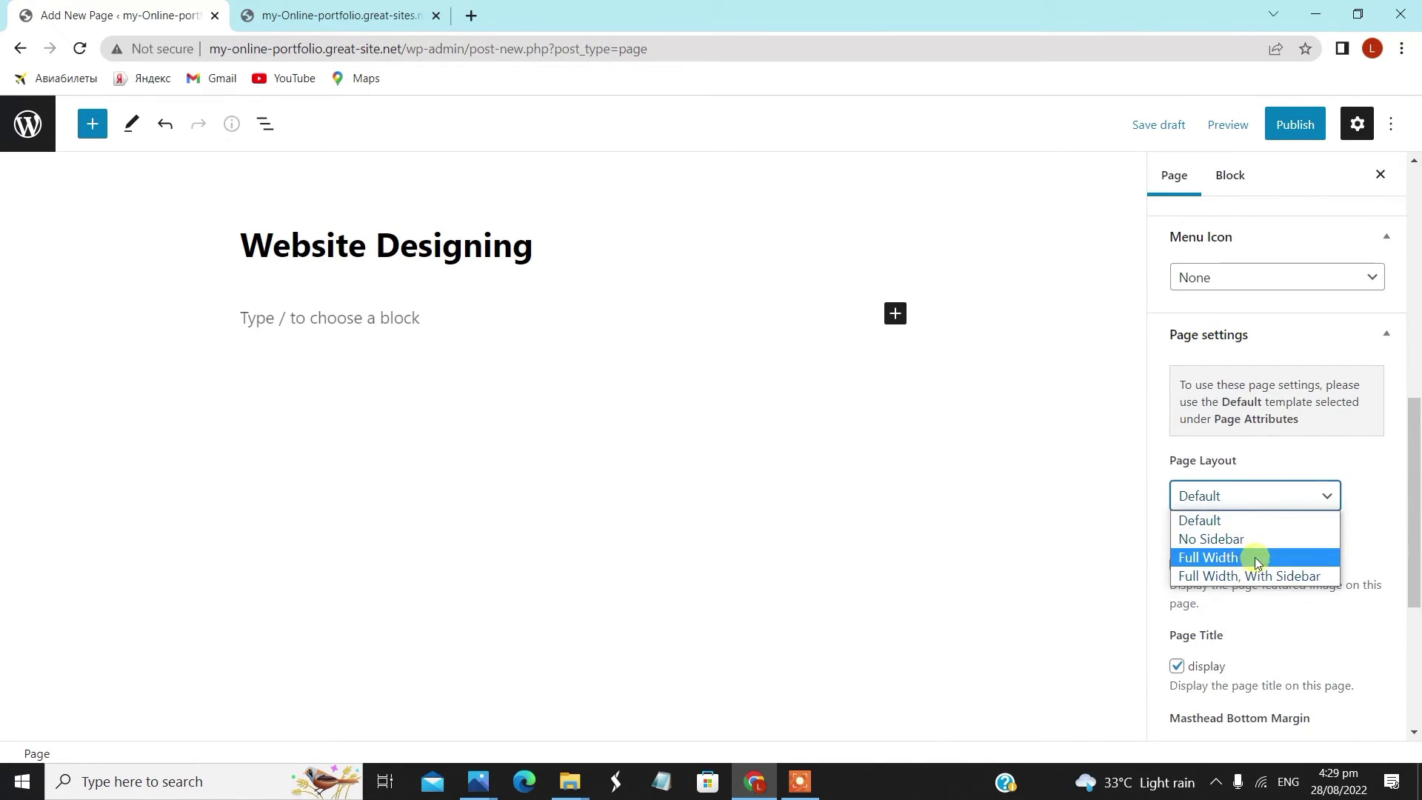
pyautogui.click(1256, 559)
pyautogui.click(1179, 565)
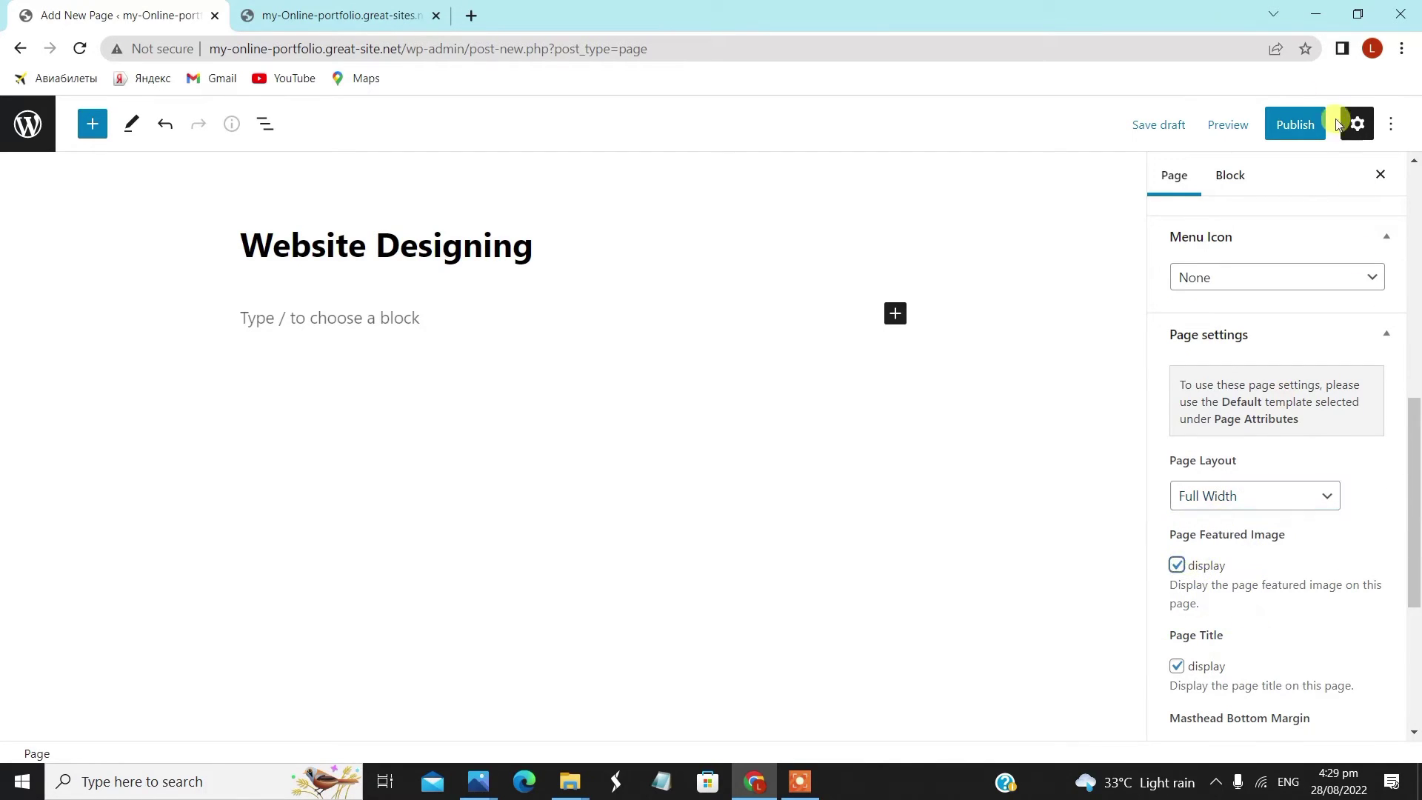
pyautogui.click(1296, 127)
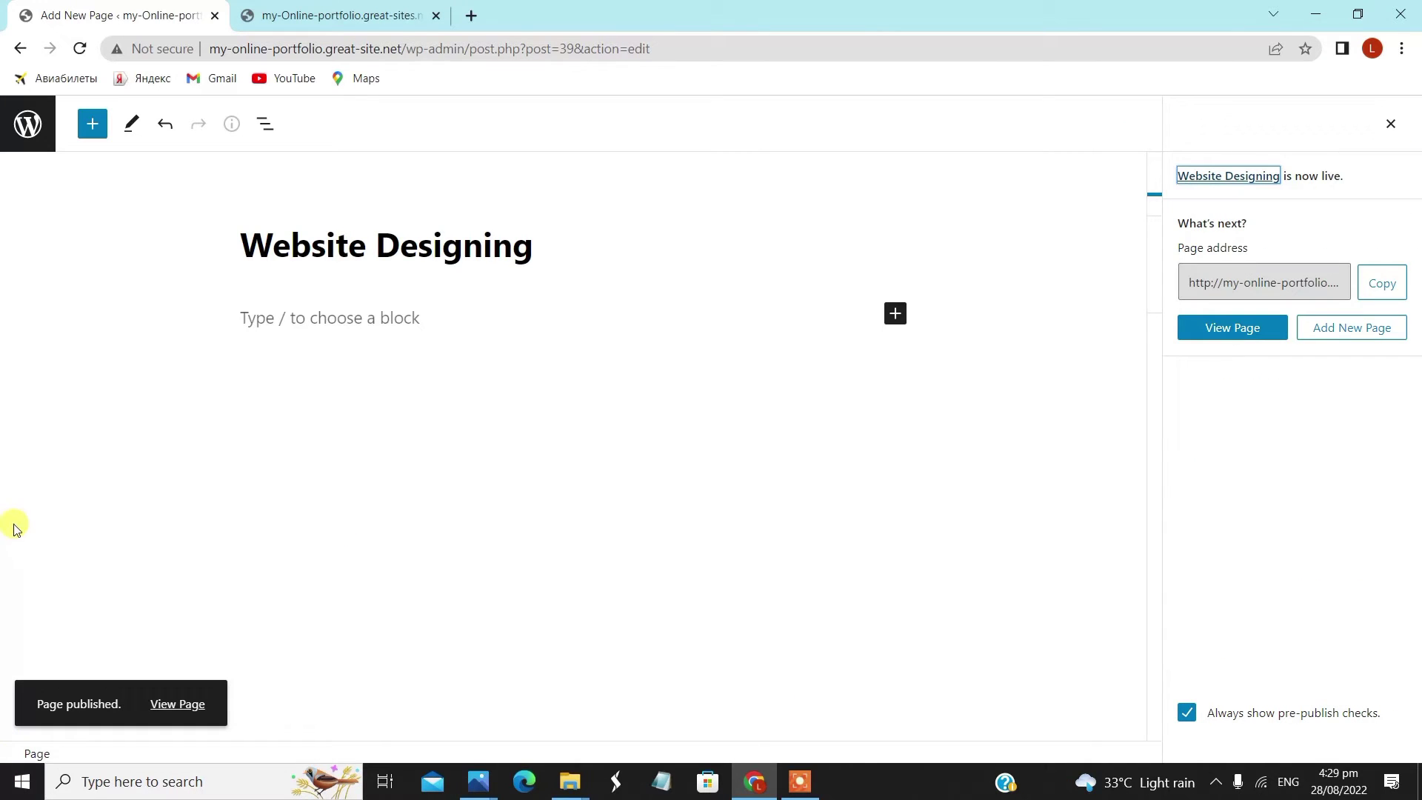
# - Add a new page titled "Logo Designing" and assign it the "Full Width Page, No Title" template
pyautogui.click(22, 130)
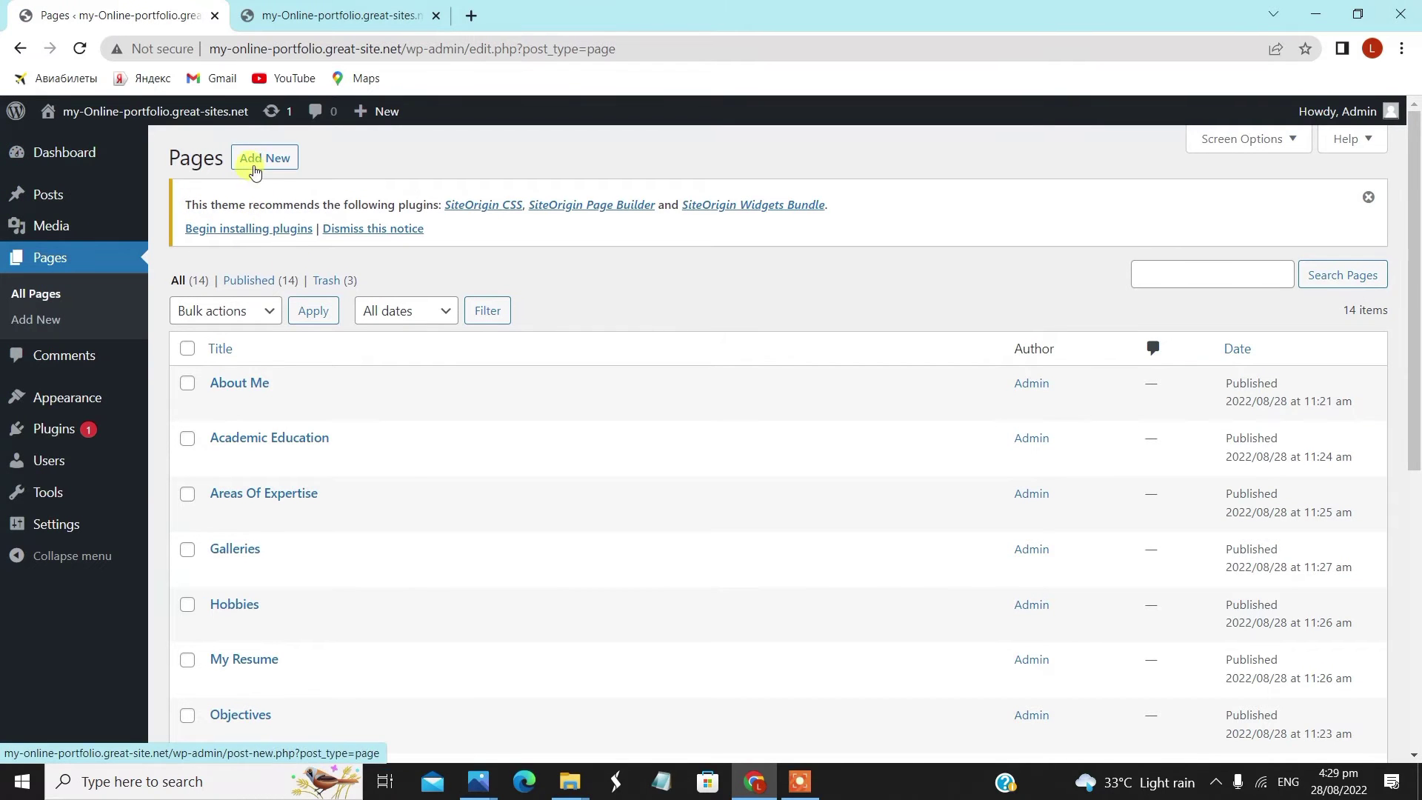
pyautogui.click(255, 158)
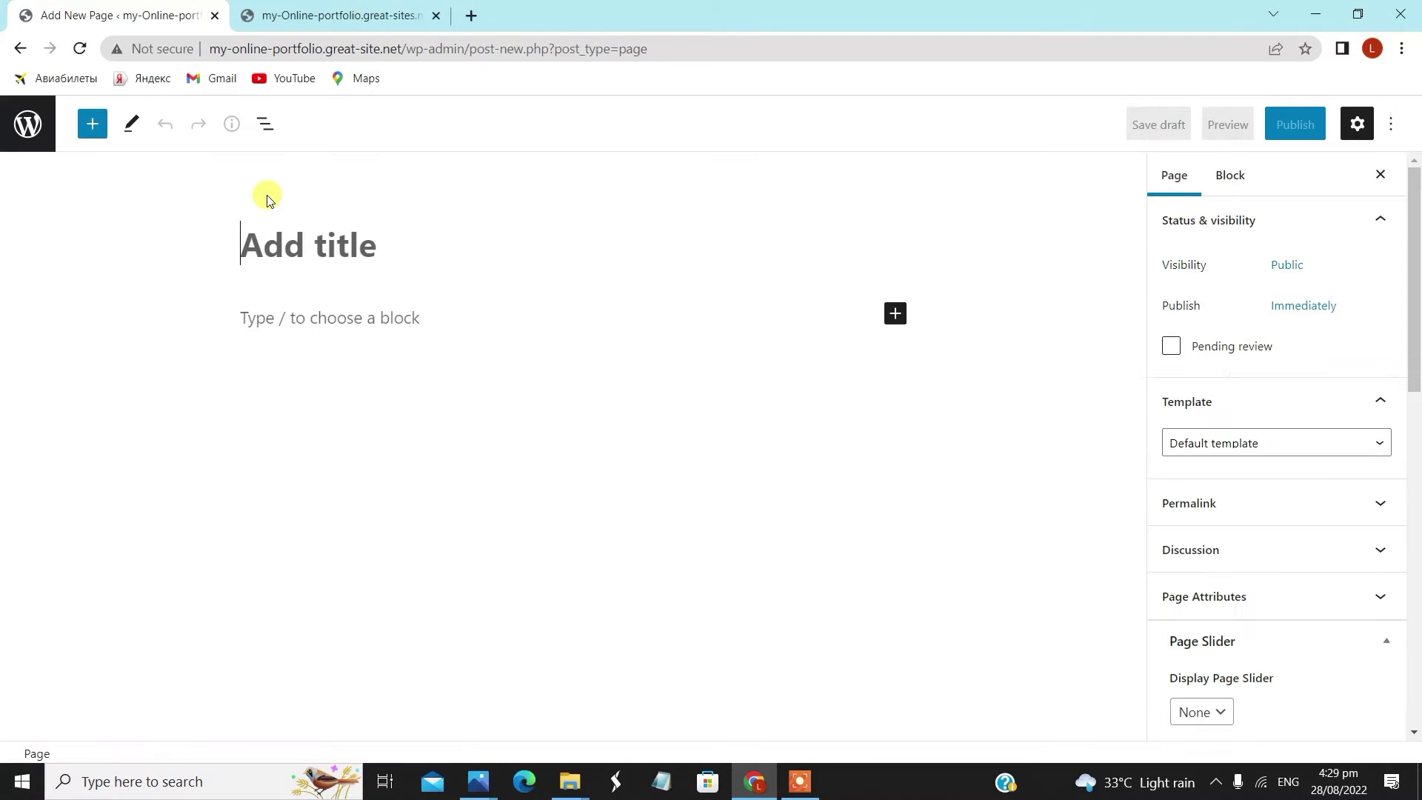
pyautogui.click(270, 253)
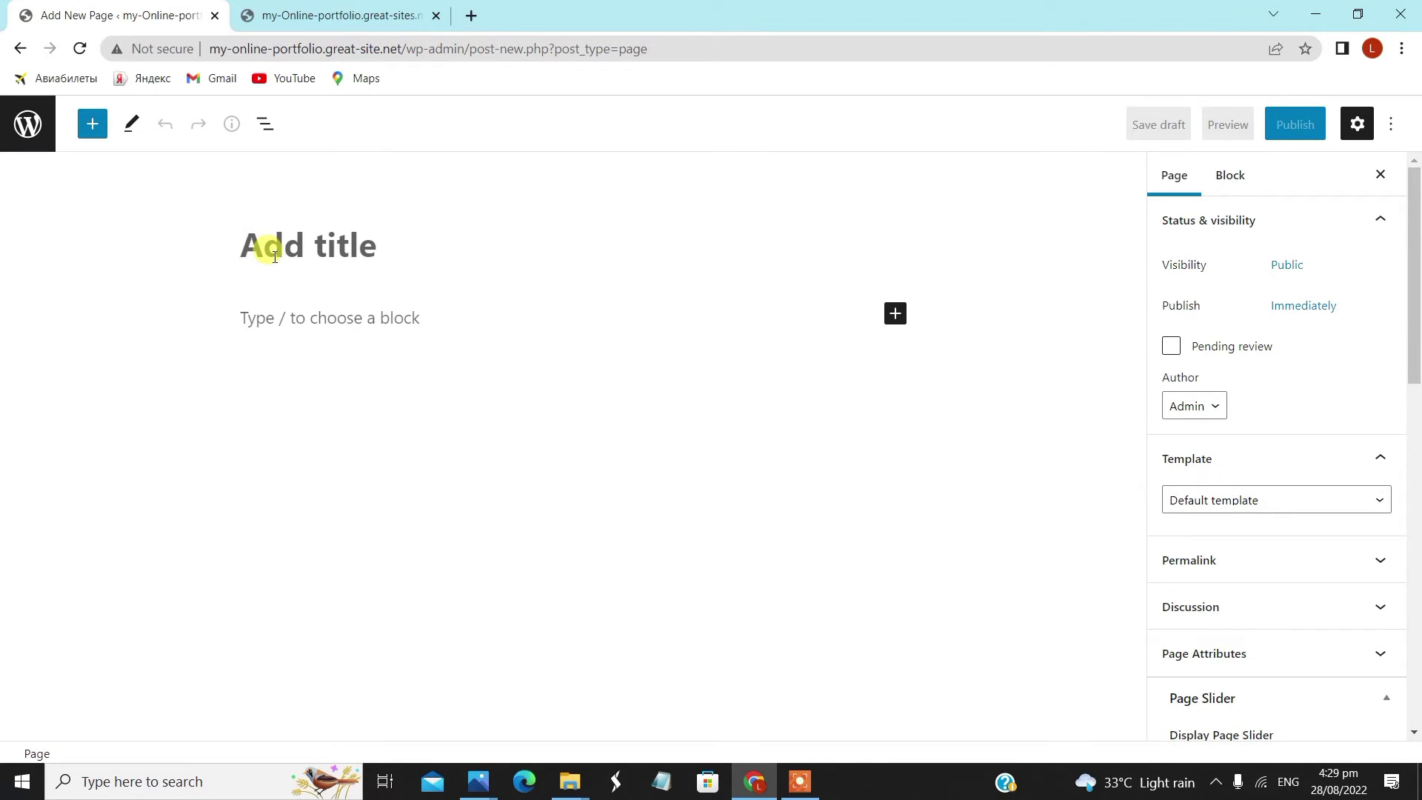
pyautogui.write('Logo')
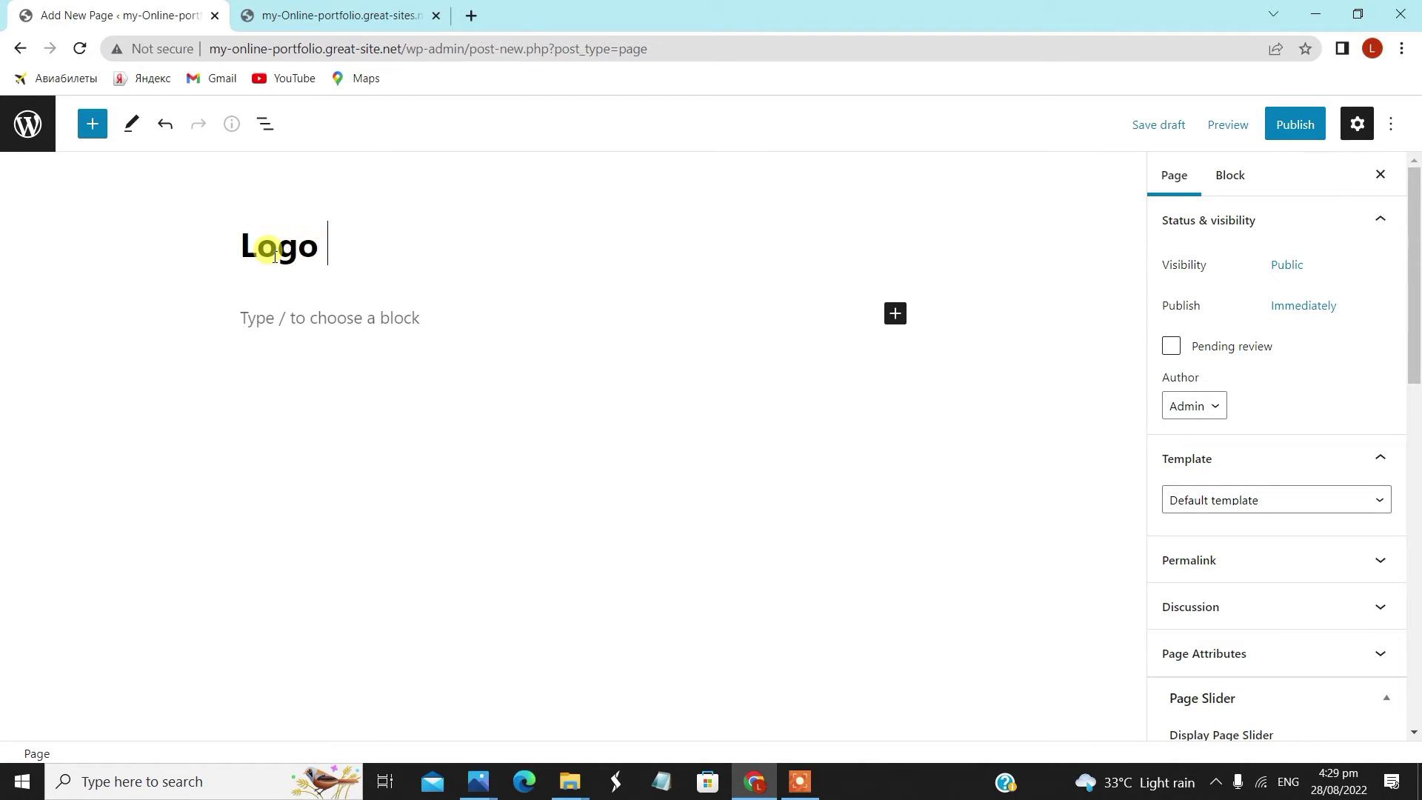
pyautogui.write(' Designing')
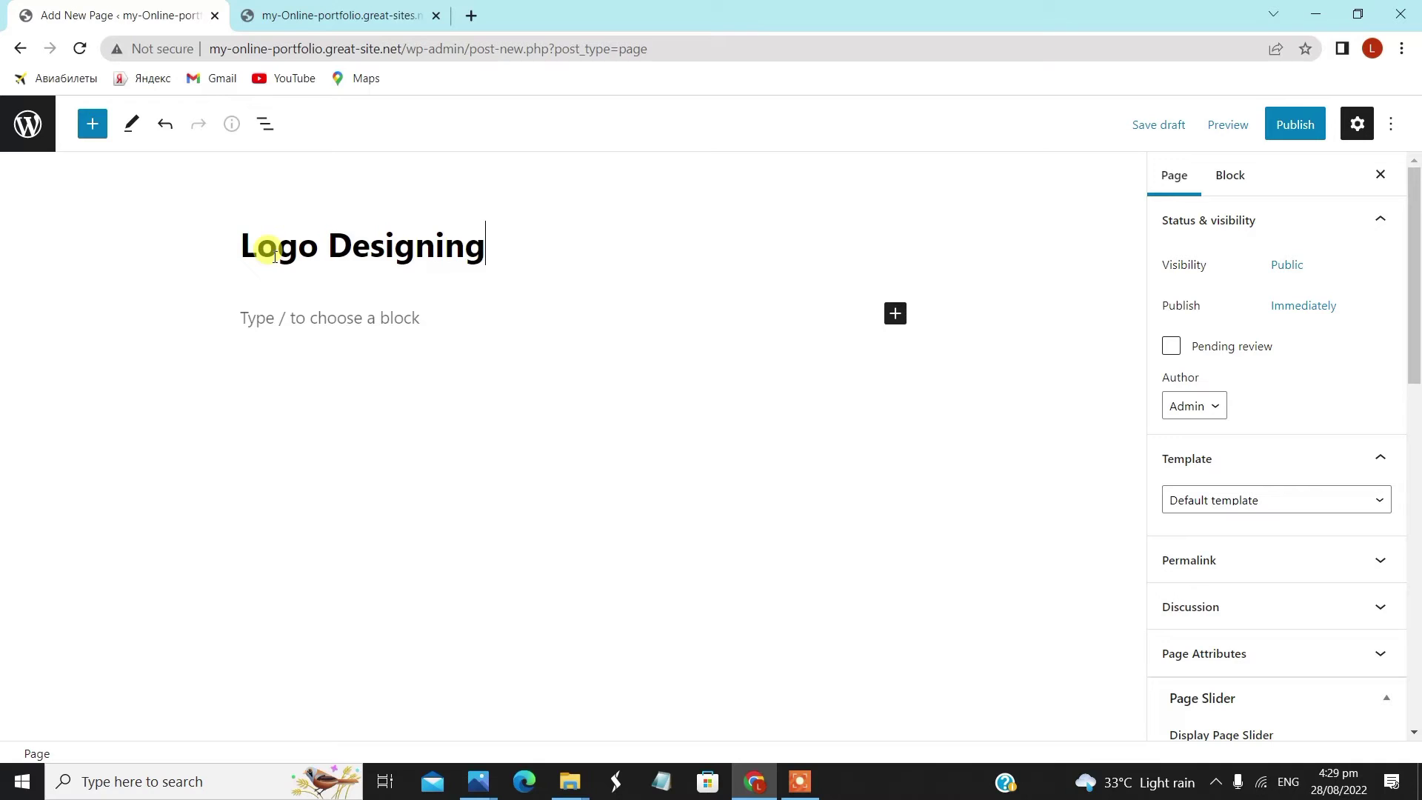
pyautogui.click(1221, 500)
pyautogui.click(1247, 554)
# - Set the Logo Designing page layout to Full Width with the page featured image displayed, and publish the page
pyautogui.scroll(-4, 1250, 550)
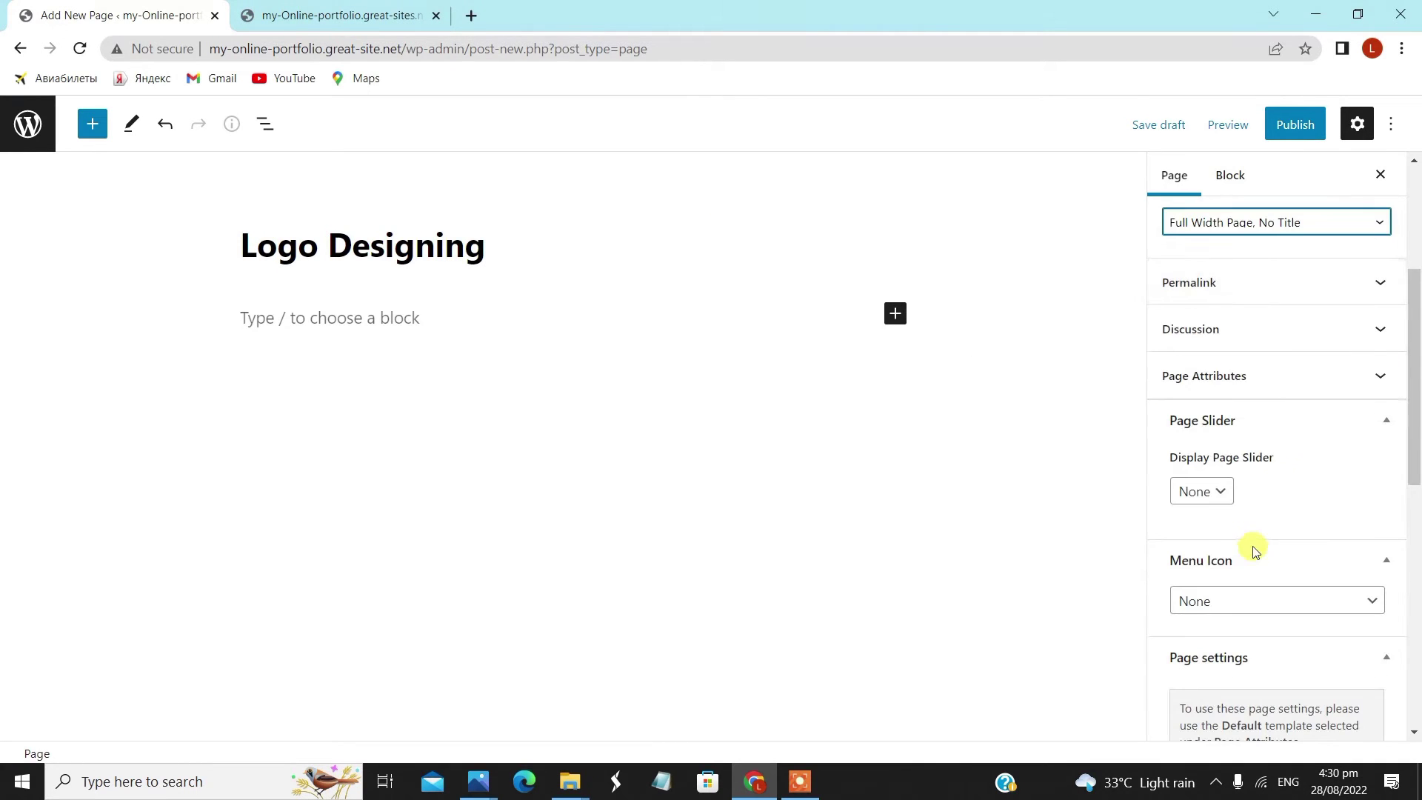
pyautogui.scroll(-4, 1254, 552)
pyautogui.click(1271, 544)
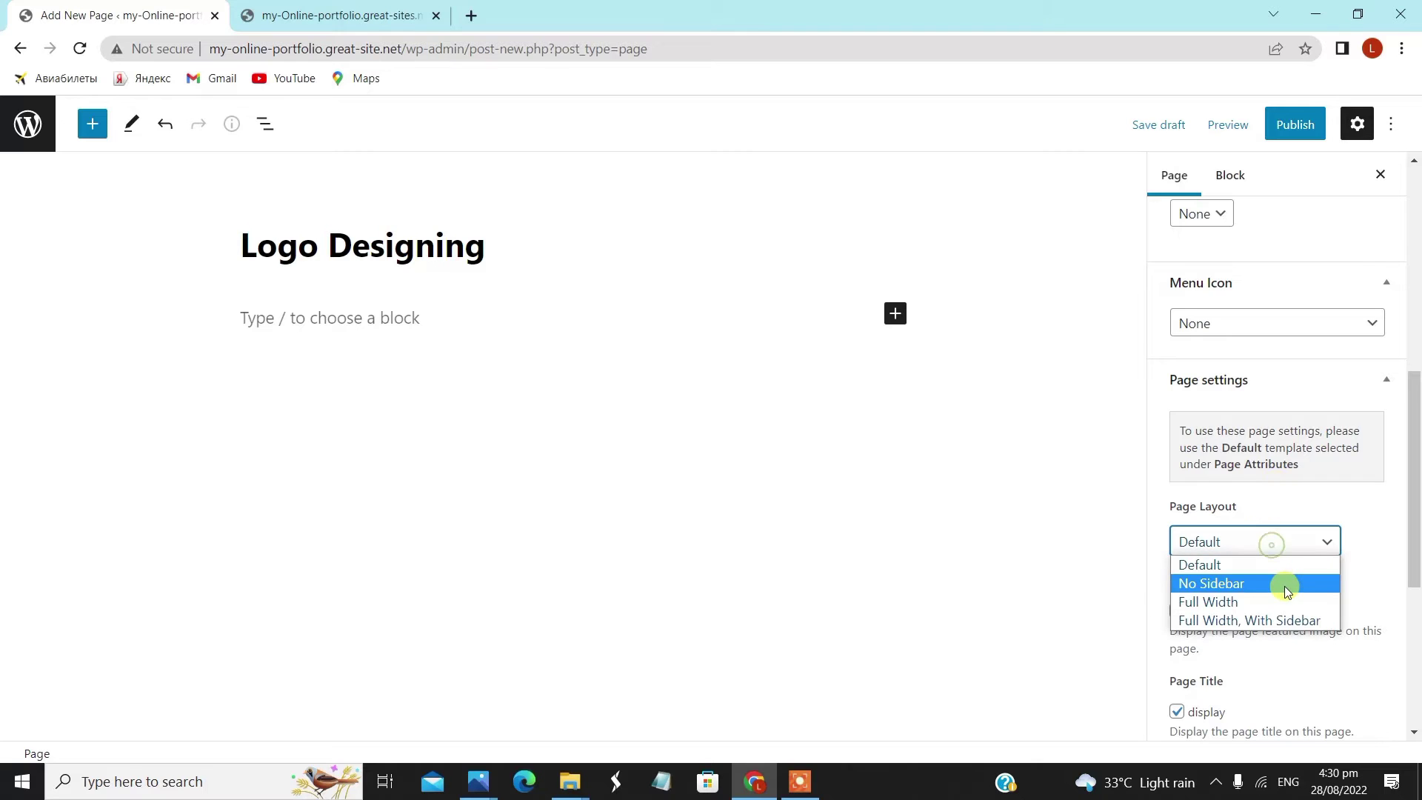
pyautogui.click(1279, 601)
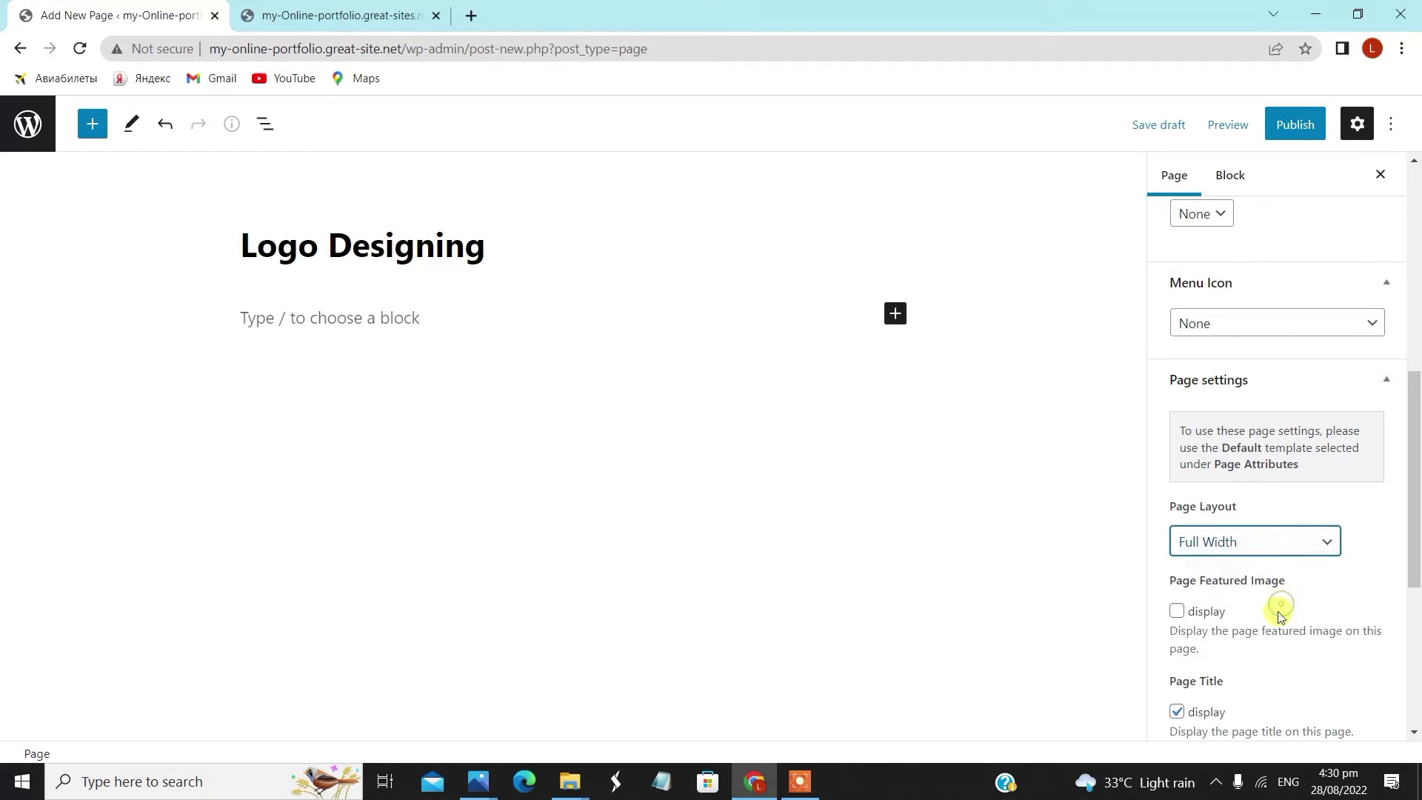
pyautogui.click(1175, 613)
pyautogui.click(1271, 122)
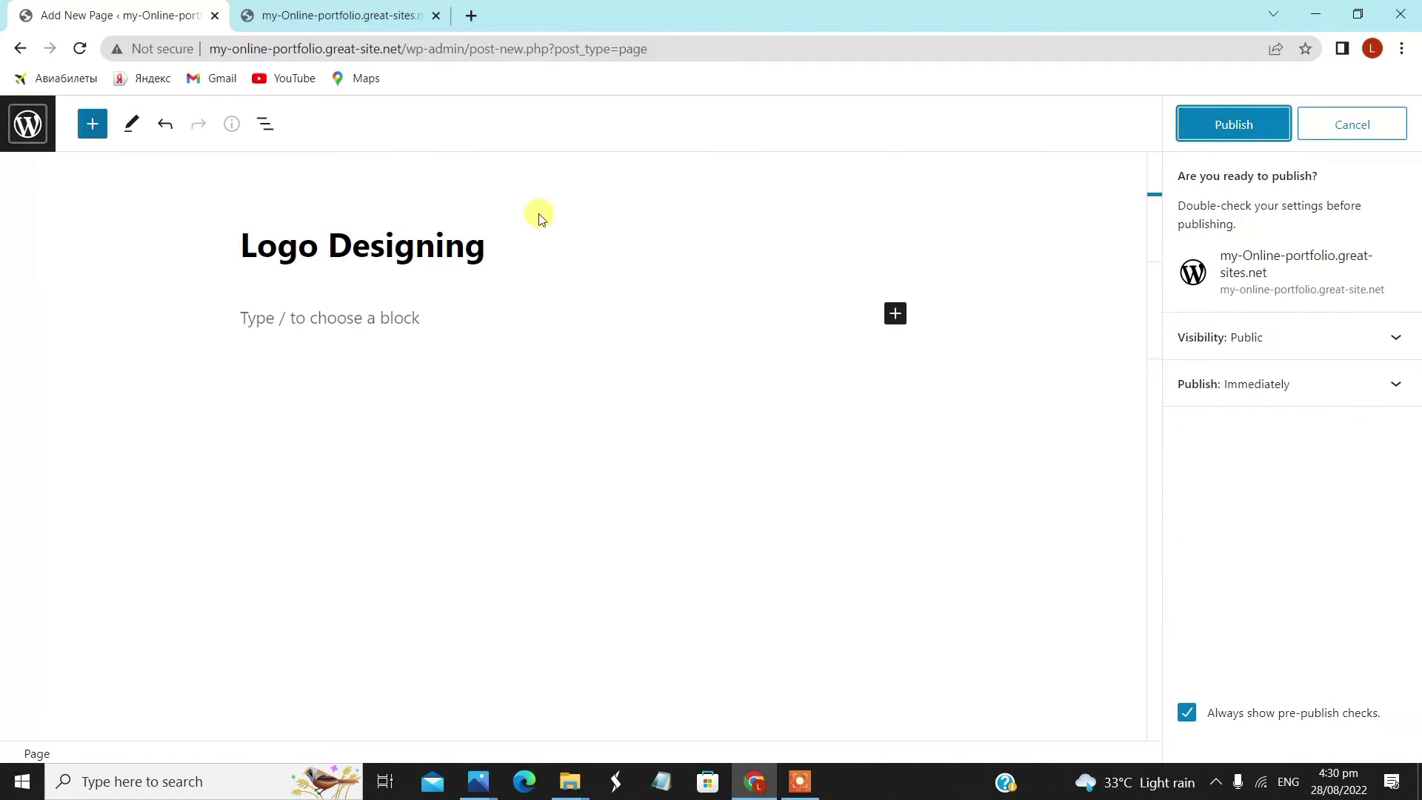
pyautogui.click(1200, 122)
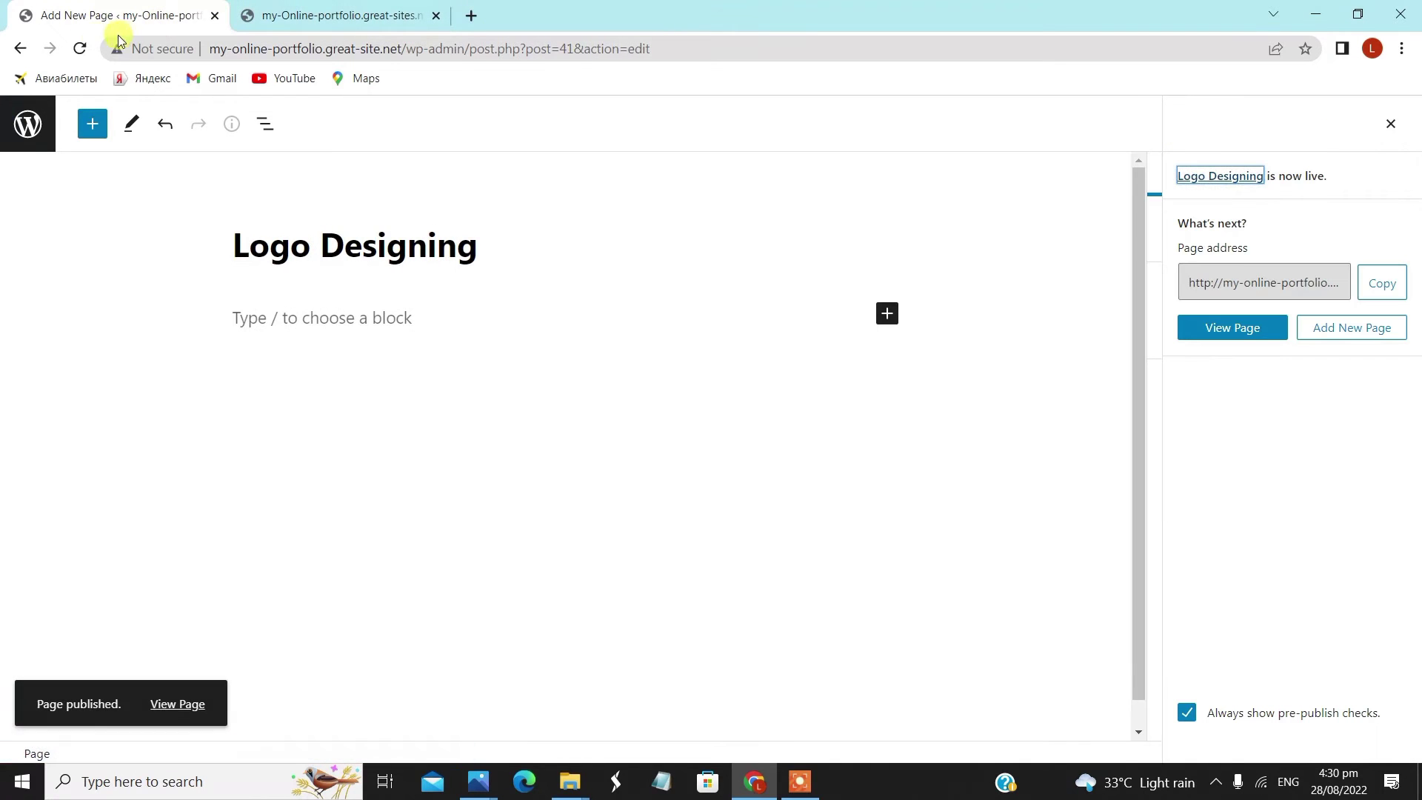
# - Add a new page titled "T-Shirt Designing" and assign it the "Full Width Page, No Title" template
pyautogui.click(28, 124)
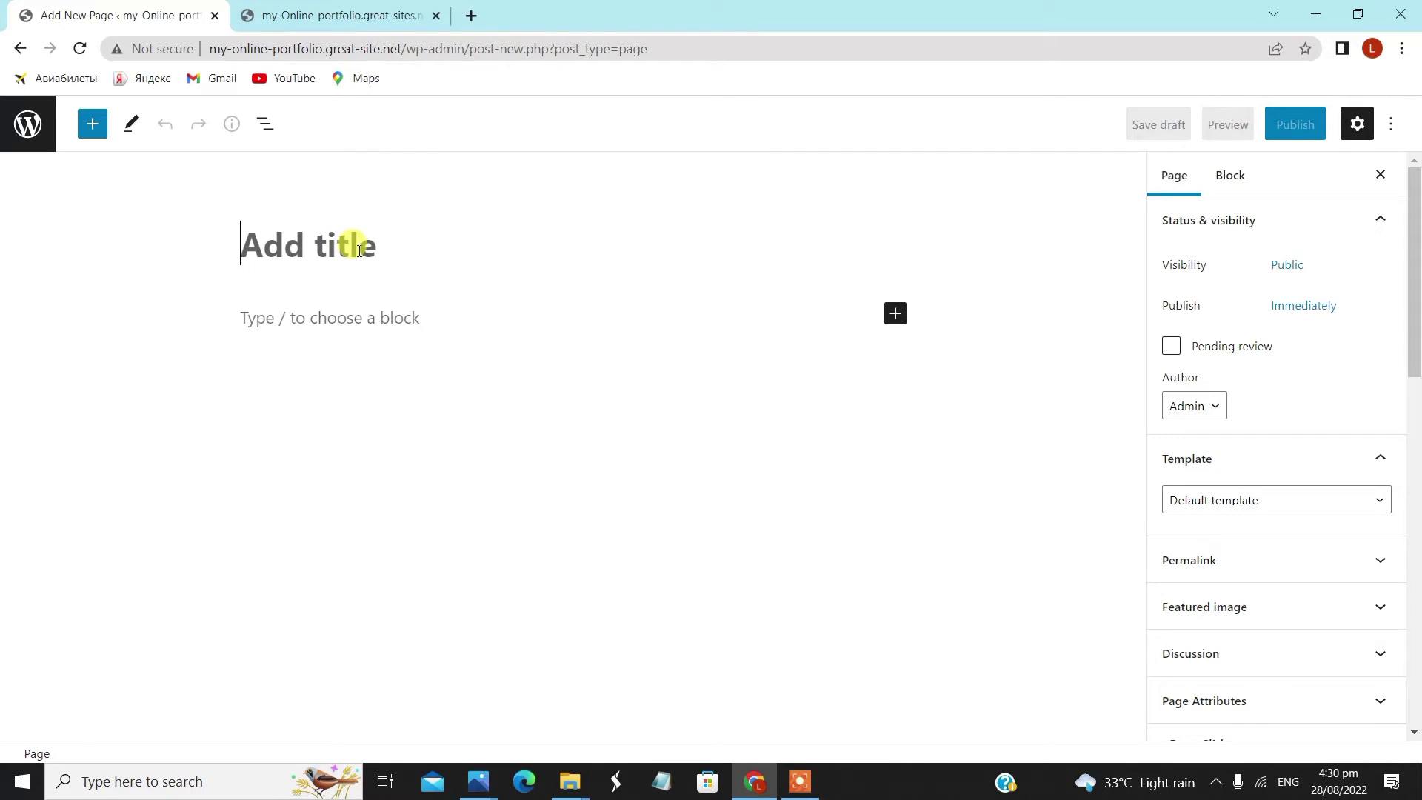
pyautogui.write('T-Shirt Designing')
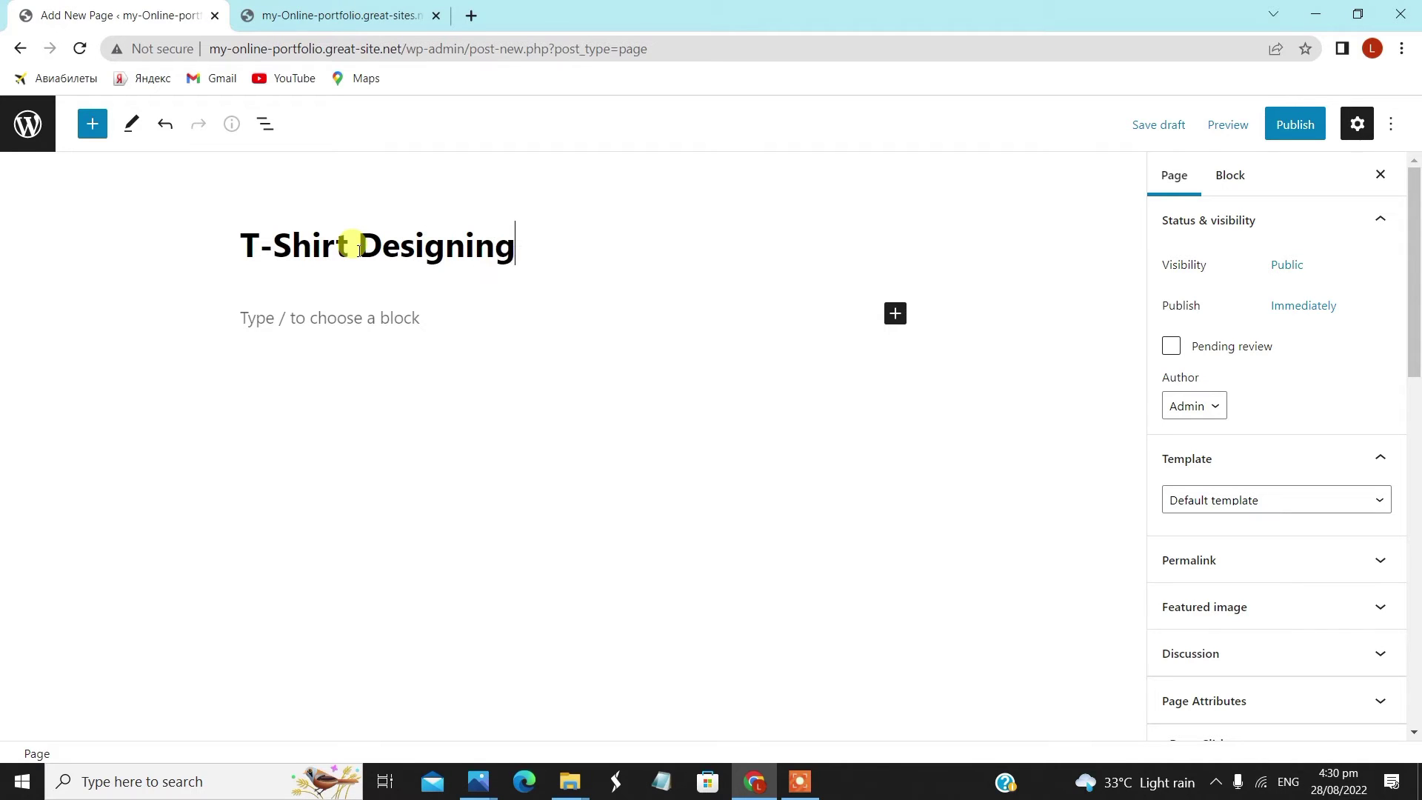
pyautogui.scroll(-4, 1307, 580)
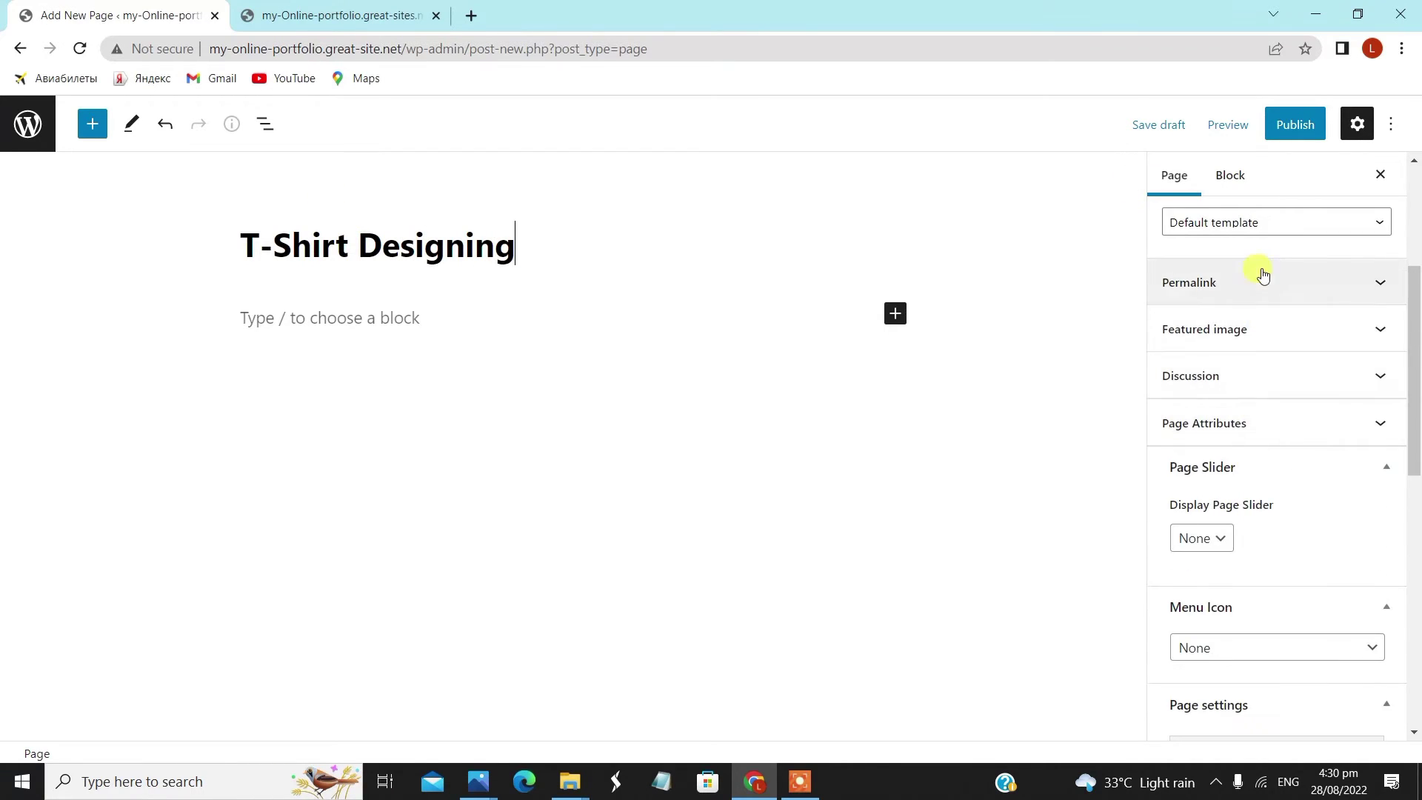
pyautogui.click(1207, 222)
pyautogui.click(1260, 276)
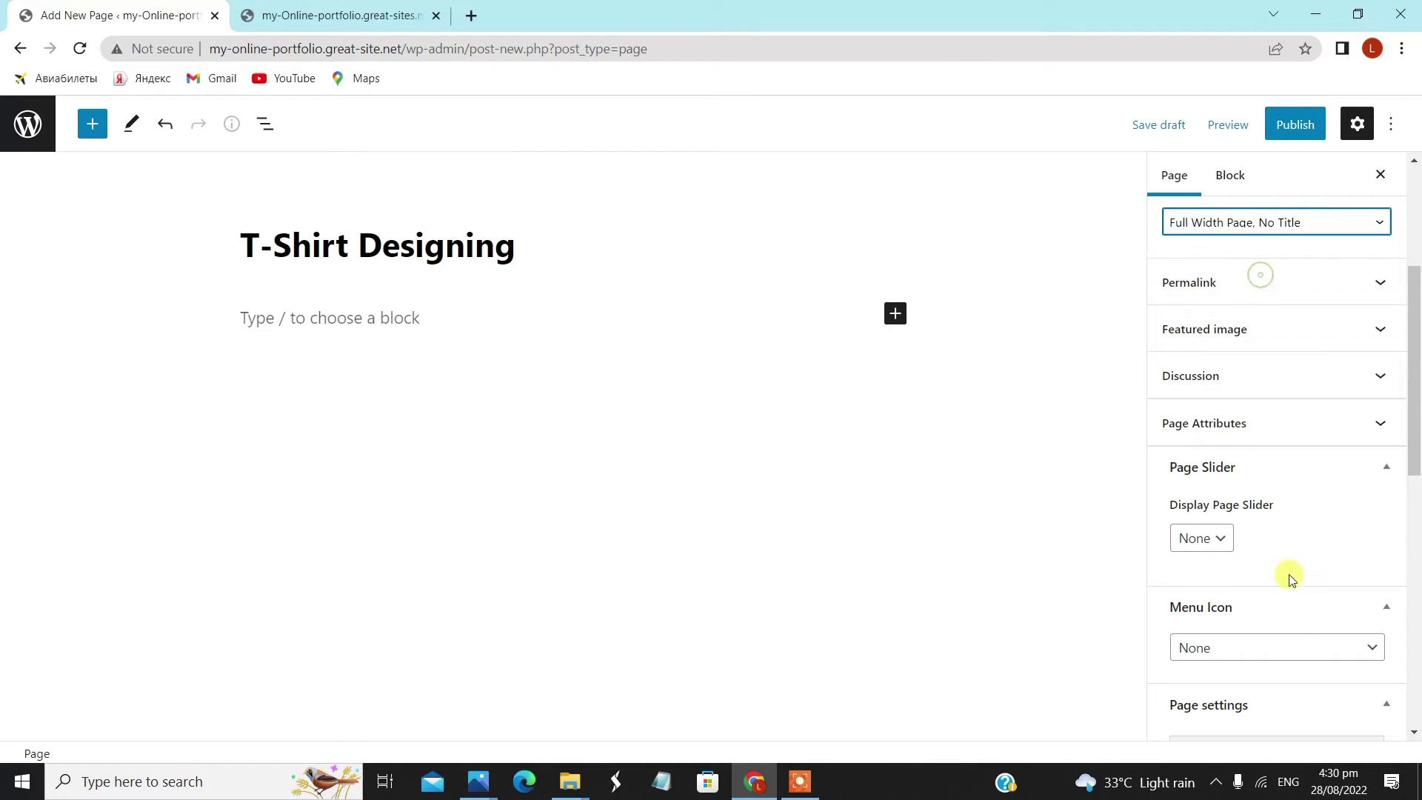
# - Set the T-Shirt Designing page layout to Full Width with the page featured image displayed, and publish the page
pyautogui.scroll(-3, 1291, 578)
pyautogui.click(1259, 681)
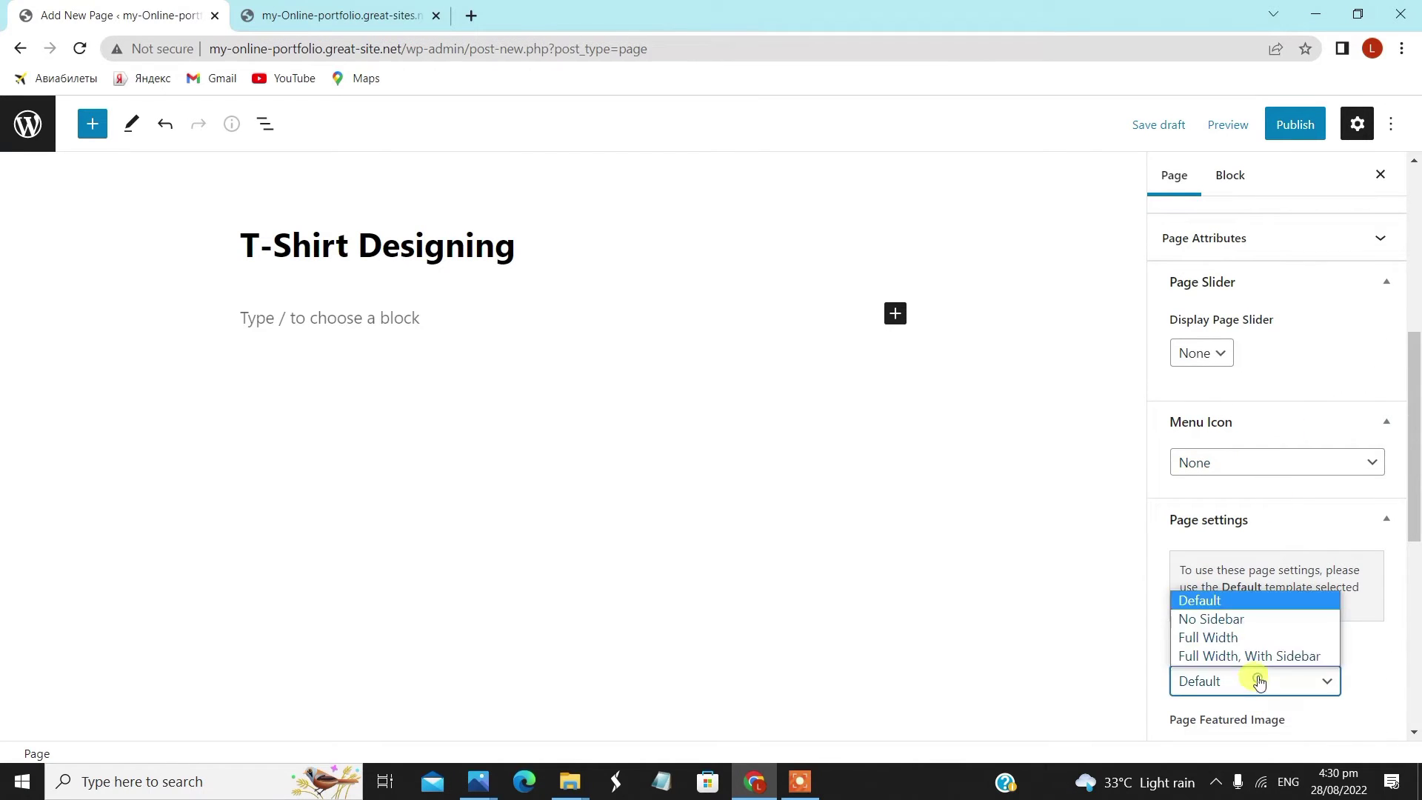
pyautogui.click(1254, 637)
pyautogui.scroll(-3, 1253, 626)
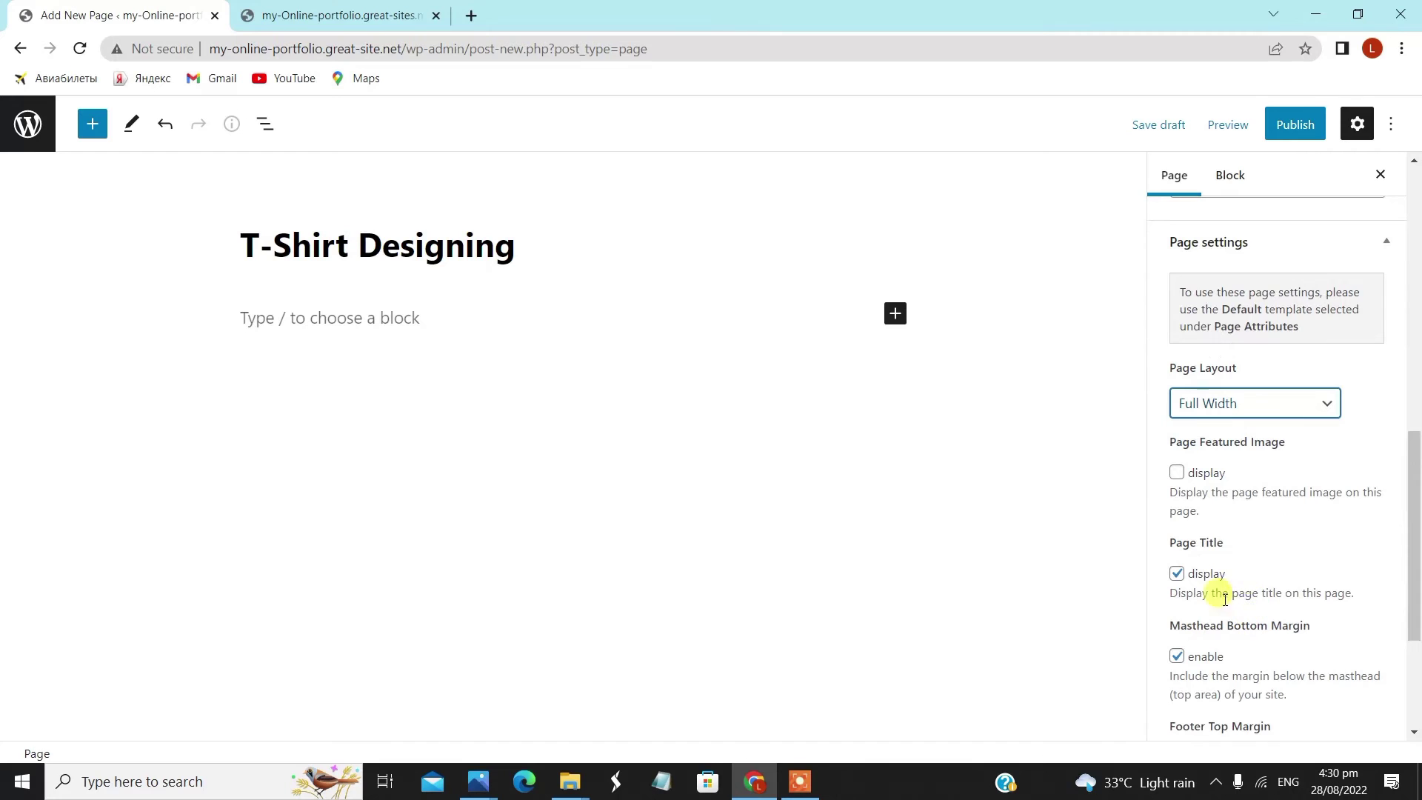
pyautogui.click(1176, 472)
pyautogui.click(1280, 128)
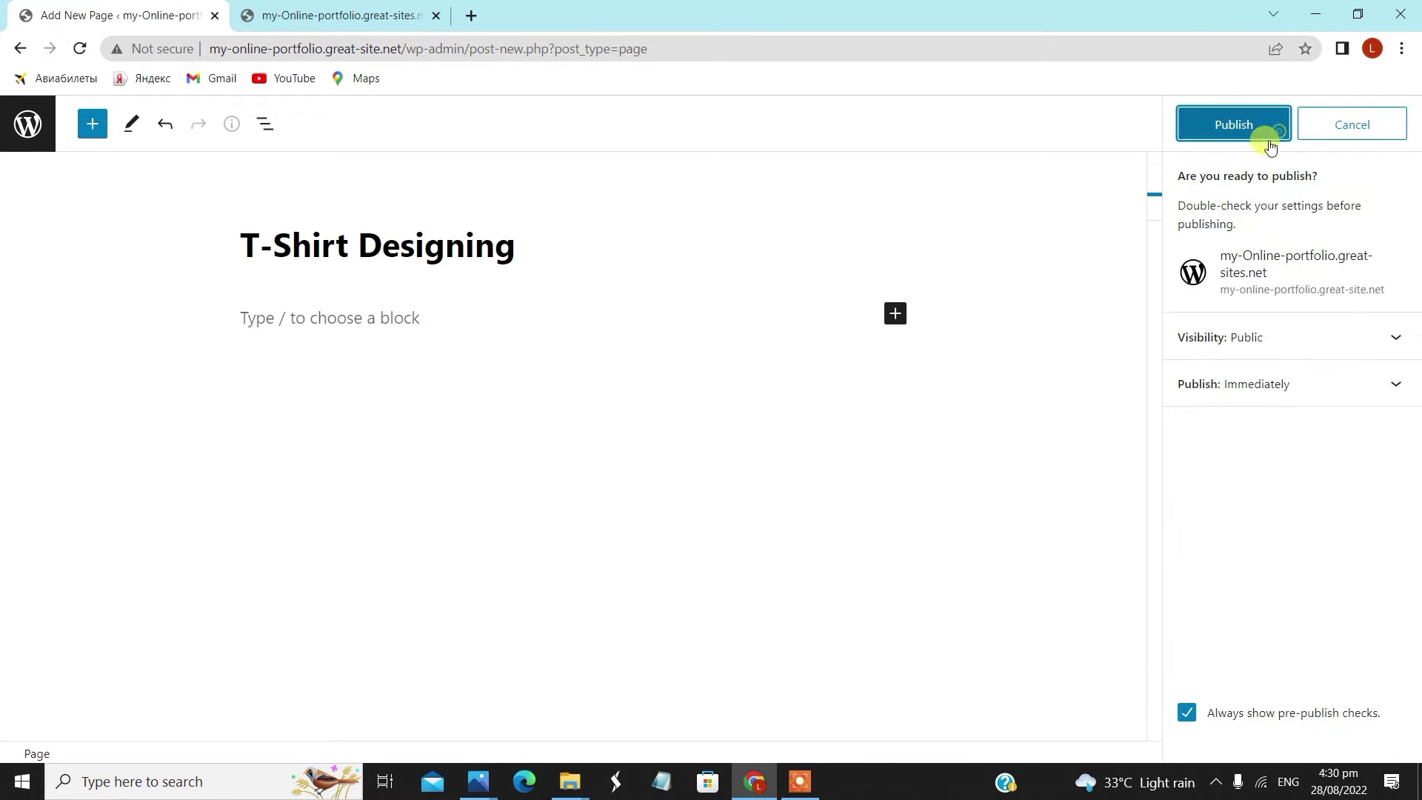
pyautogui.click(1254, 128)
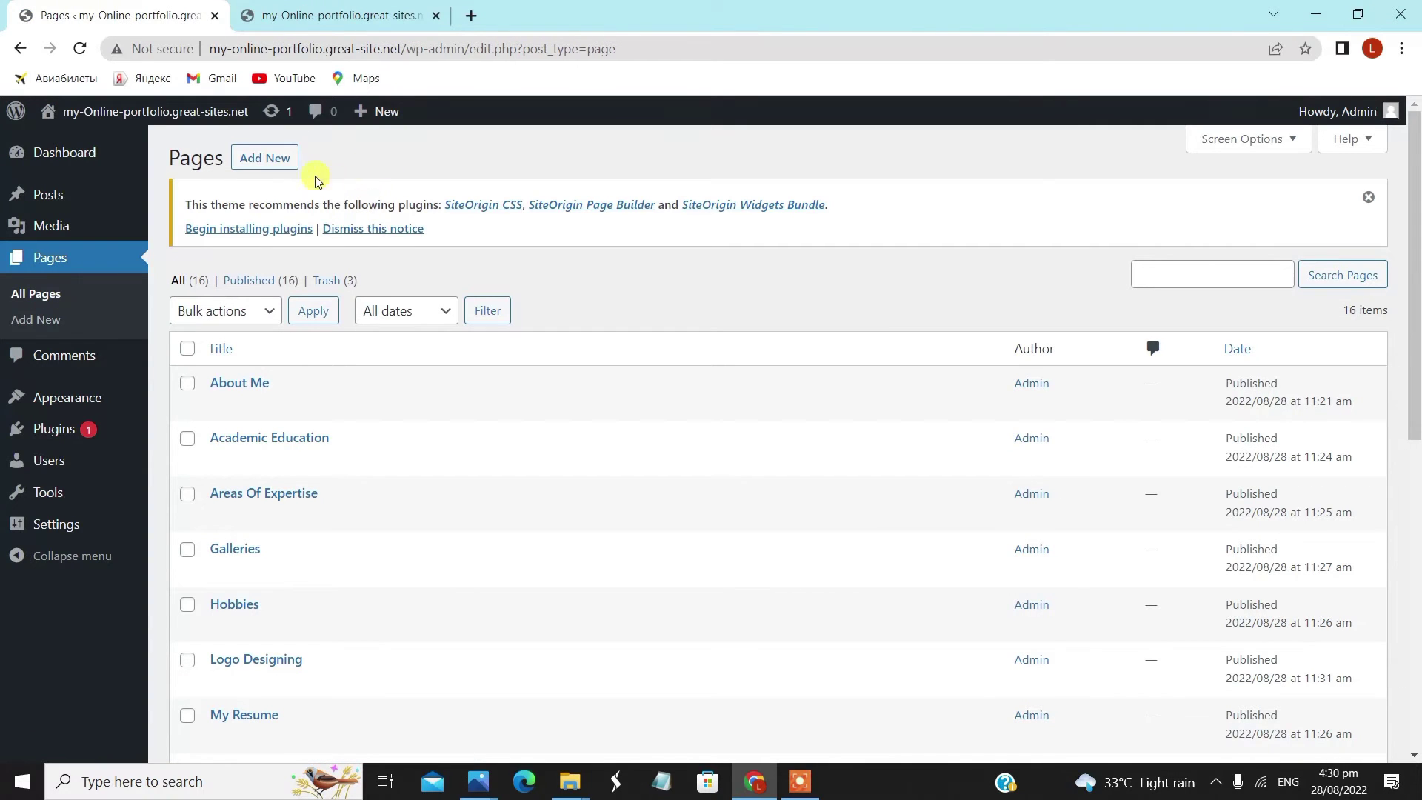
# - Add a new page titled "Business Card Designing" and assign it the "Full Width Page, No Title" template
pyautogui.click(291, 163)
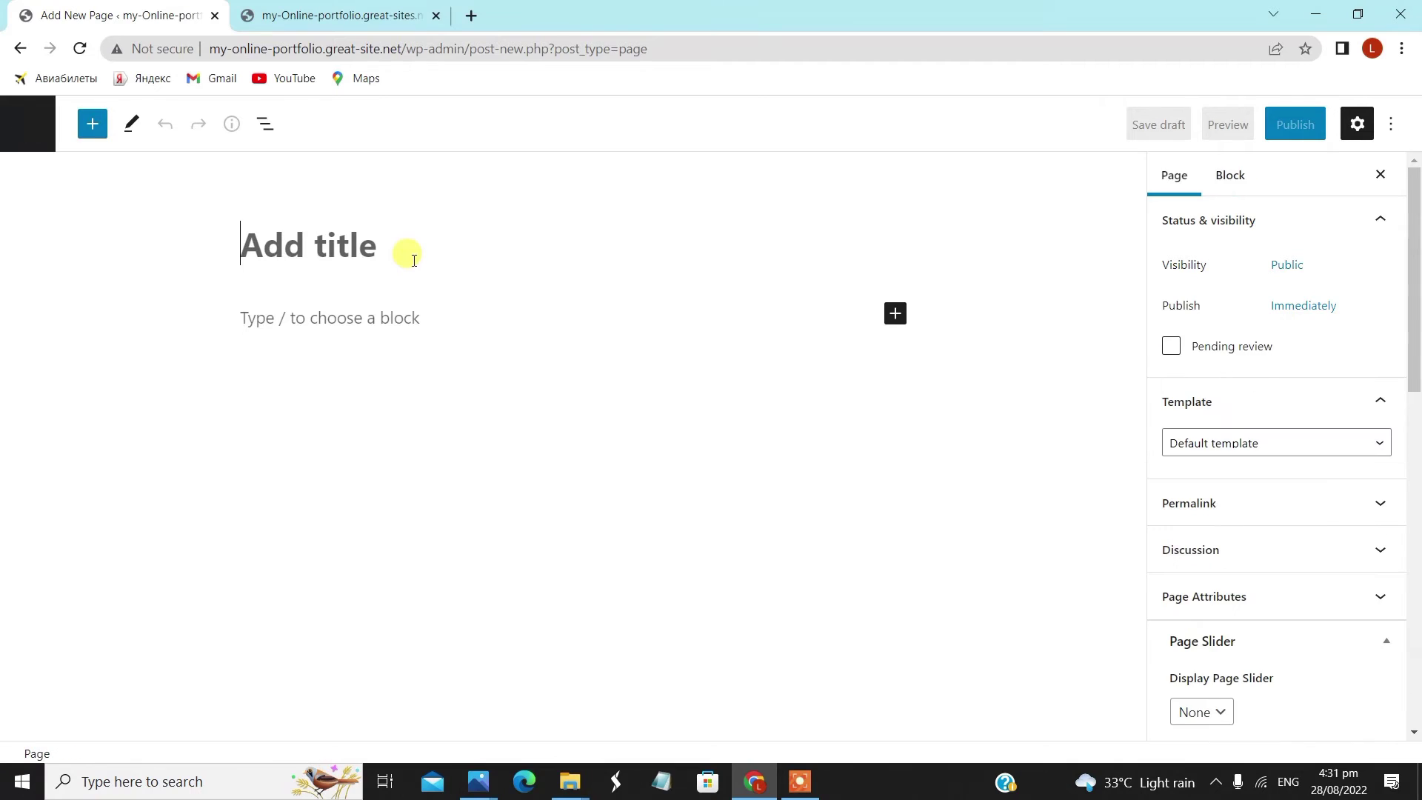
pyautogui.write('B')
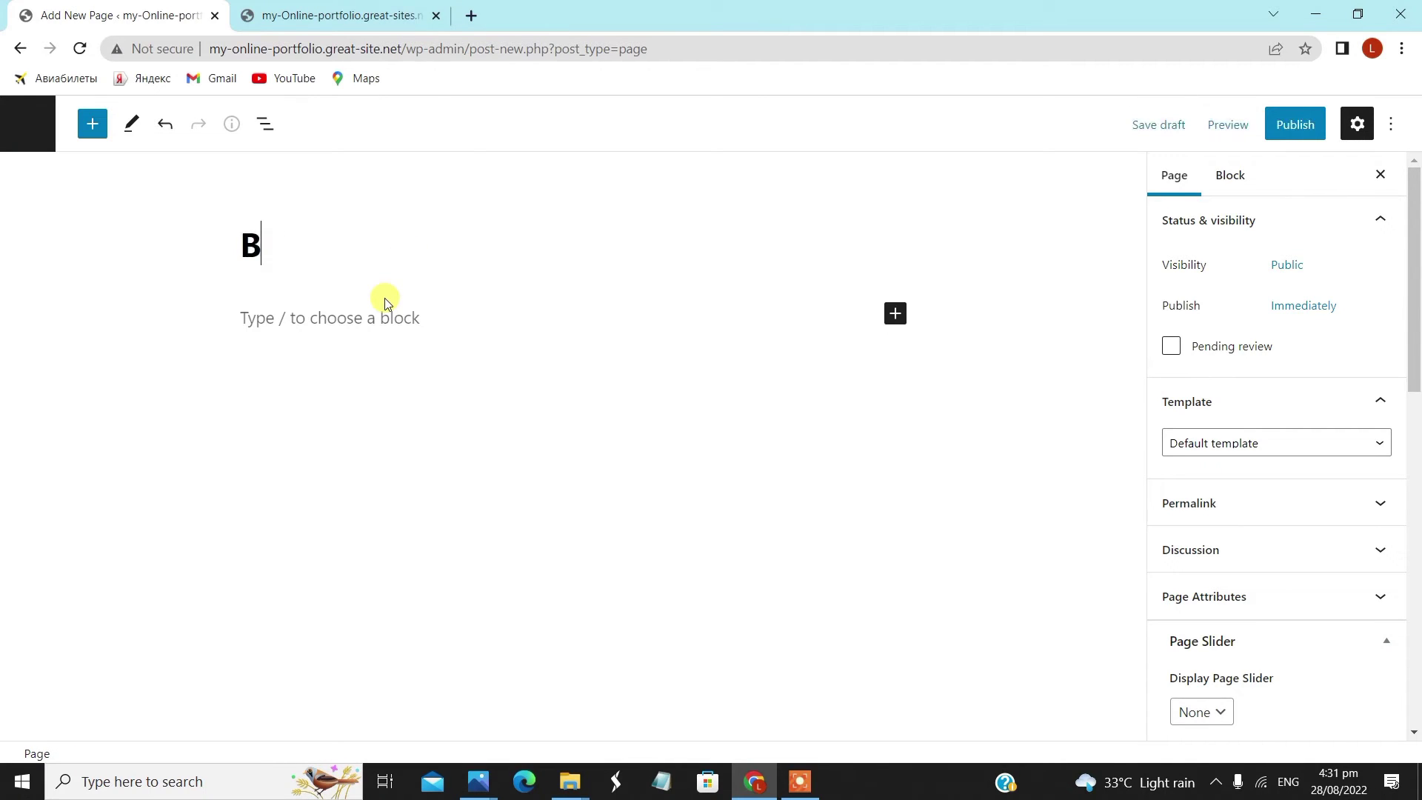
pyautogui.write('usiness ')
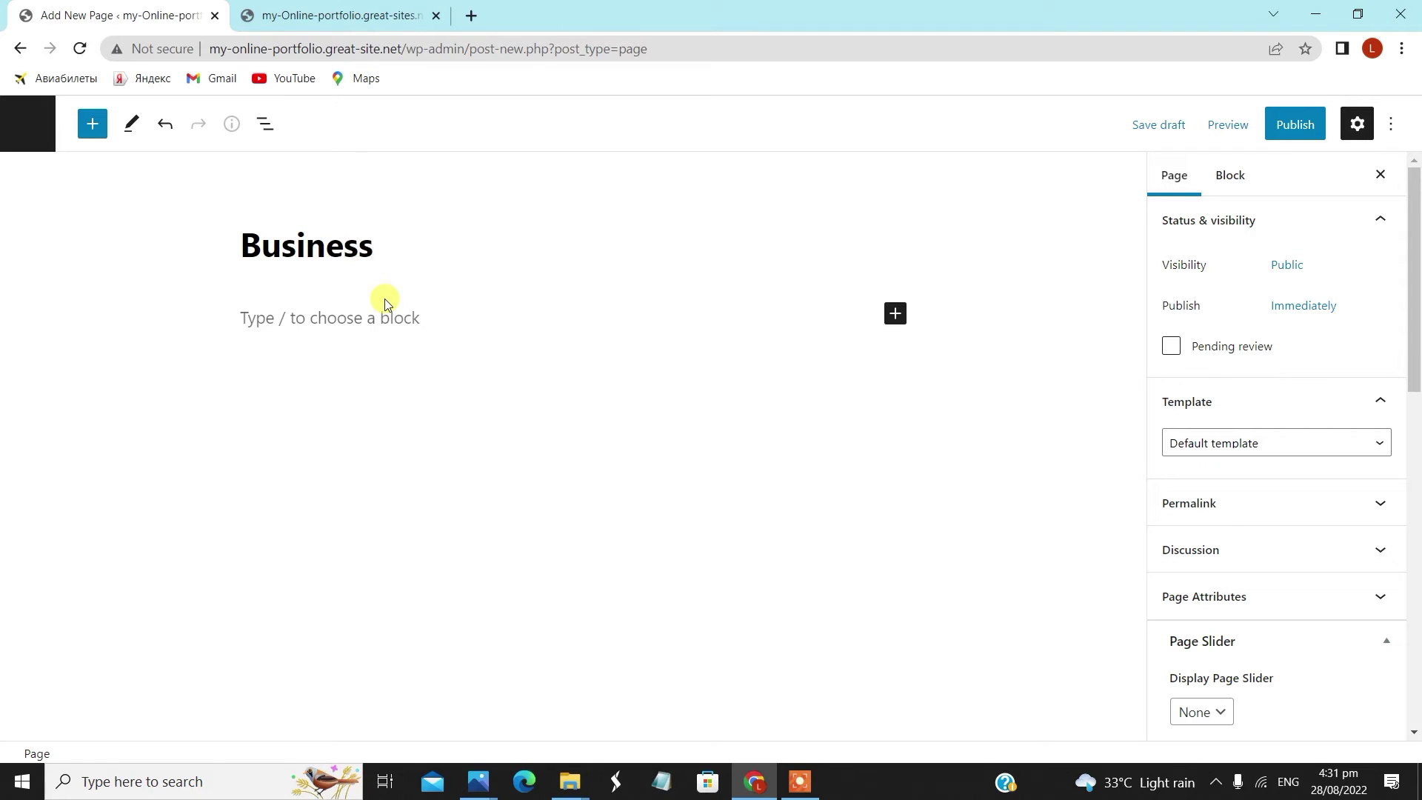
pyautogui.write('Cs')
pyautogui.press('BackSpace')
pyautogui.write('ard ')
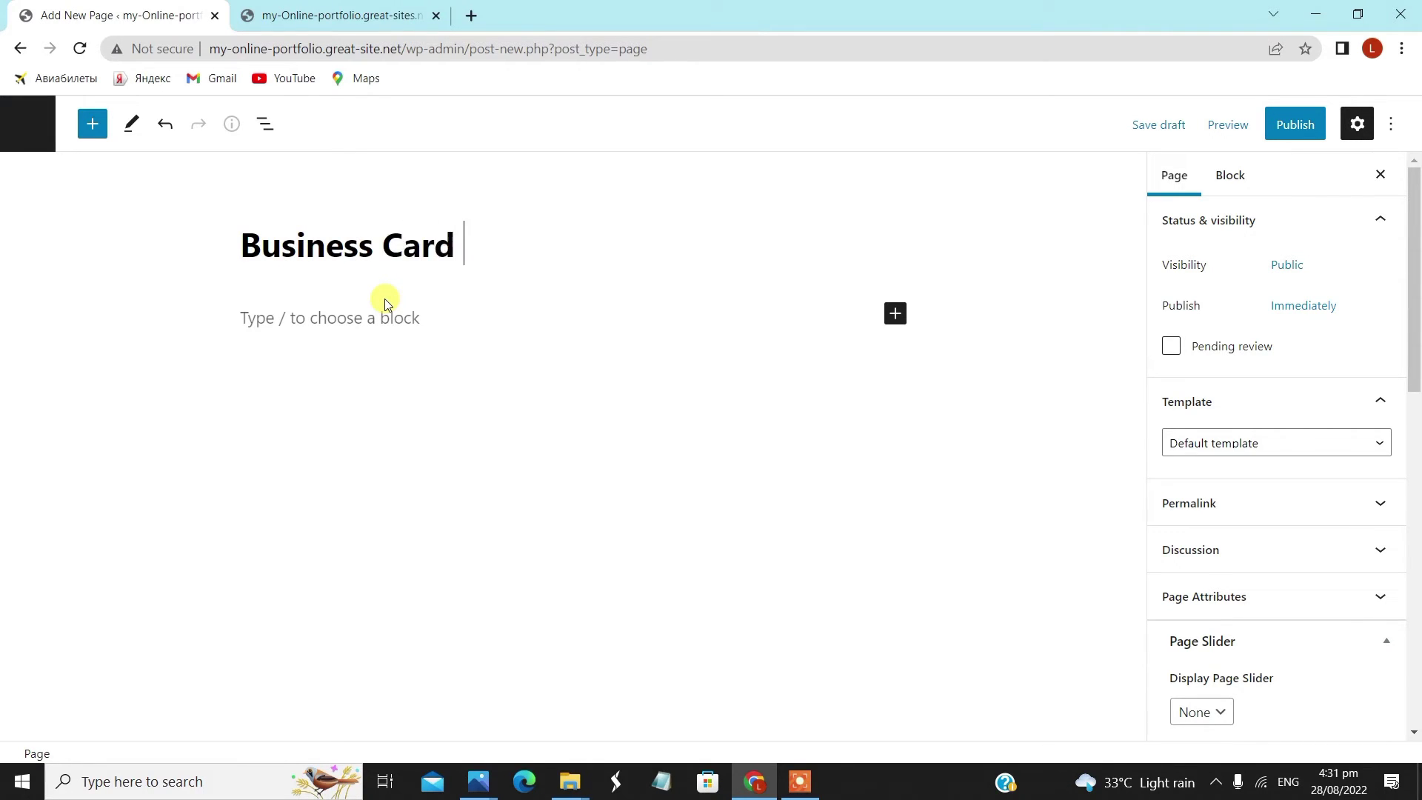
pyautogui.write('Designing')
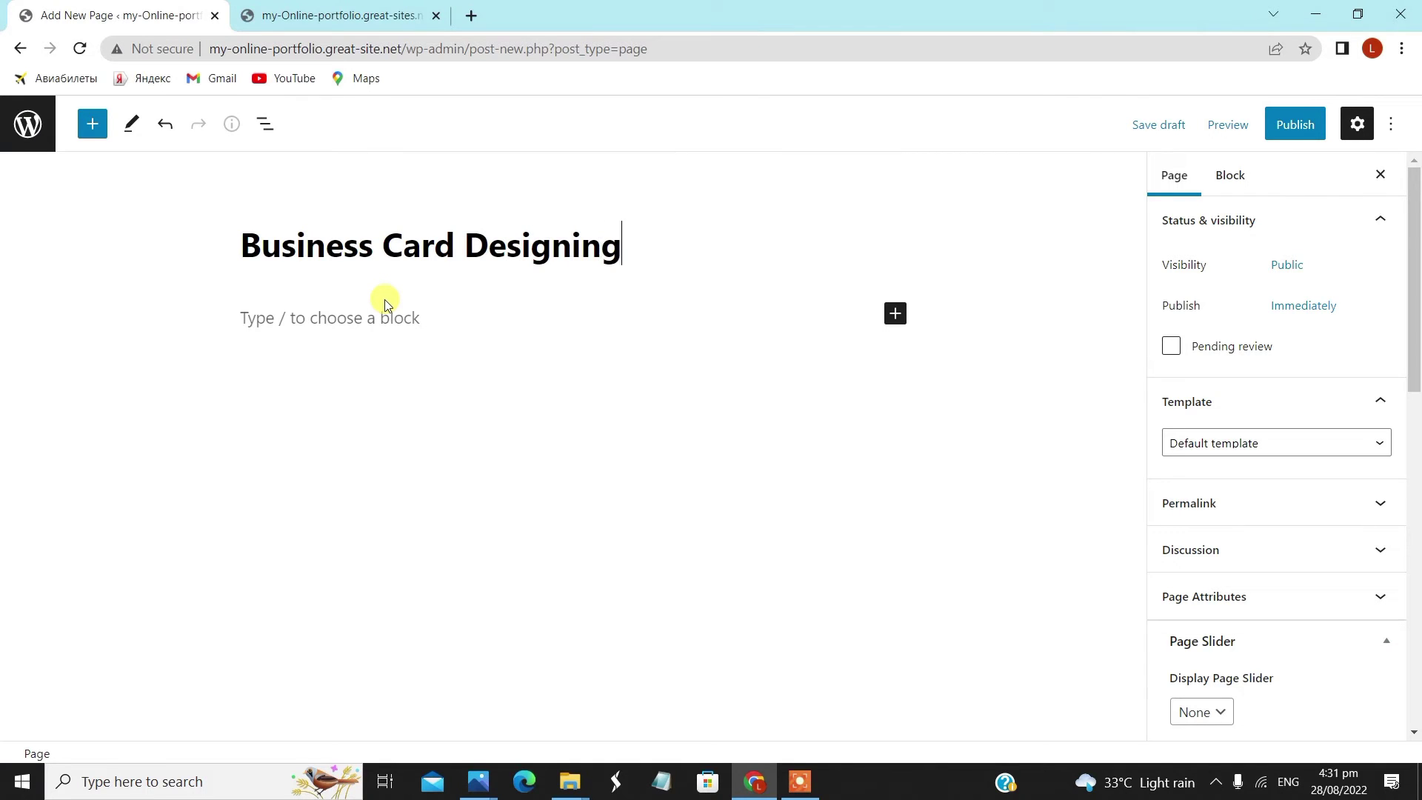
pyautogui.click(1310, 439)
pyautogui.click(1262, 499)
# - Display the featured image on the Business Card Designing page, set its page layout to Full Width, and publish it
pyautogui.scroll(-4, 1272, 496)
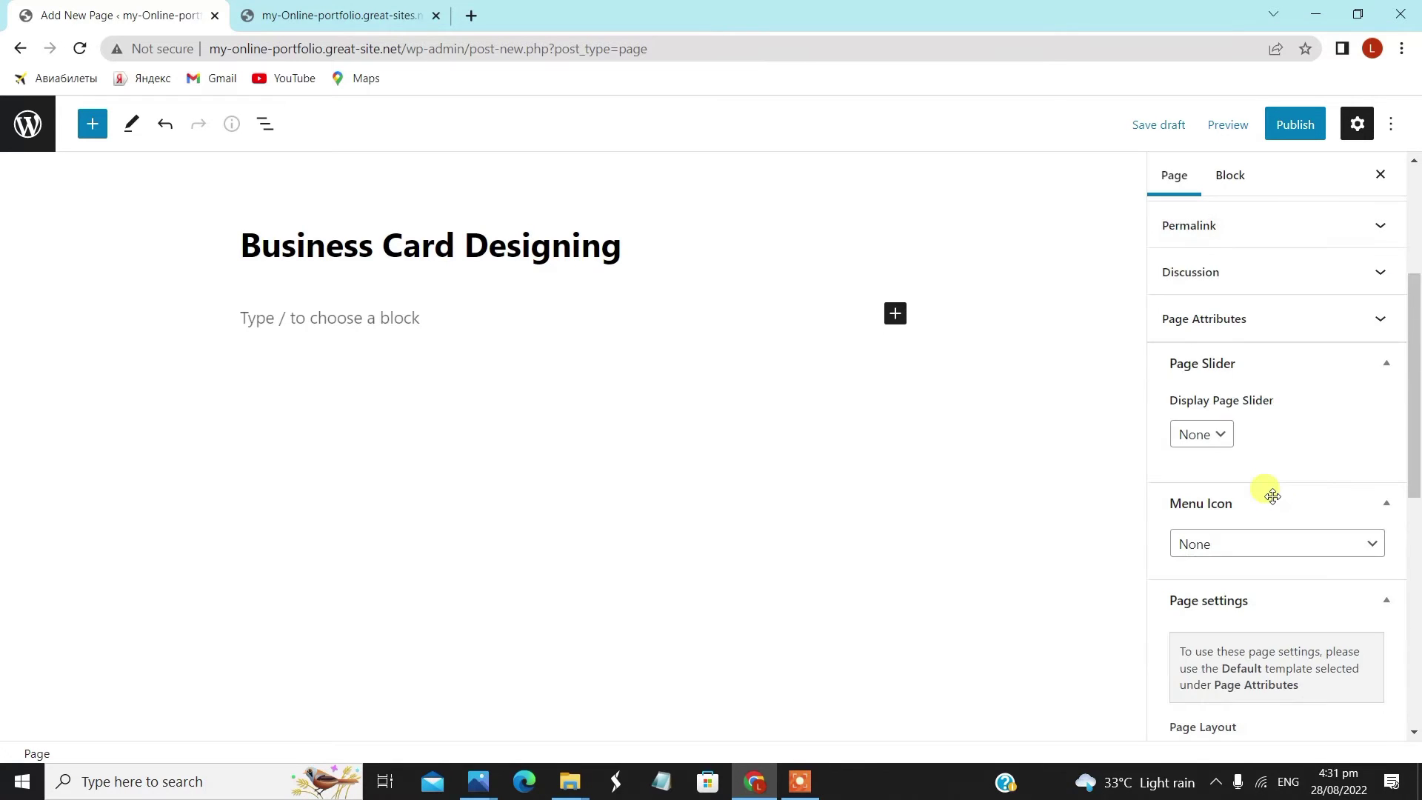
pyautogui.scroll(-5, 1272, 489)
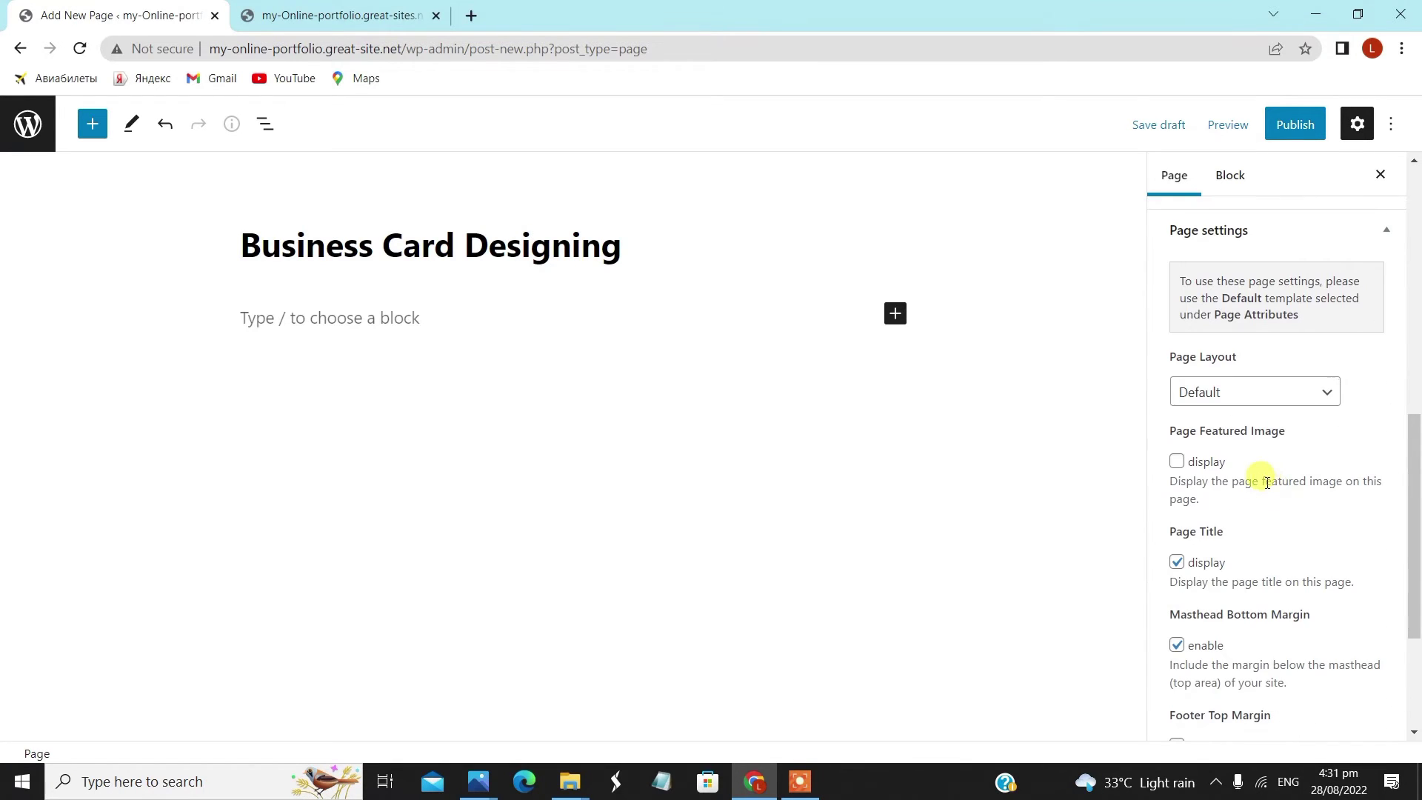
pyautogui.click(1177, 459)
pyautogui.scroll(4, 1269, 394)
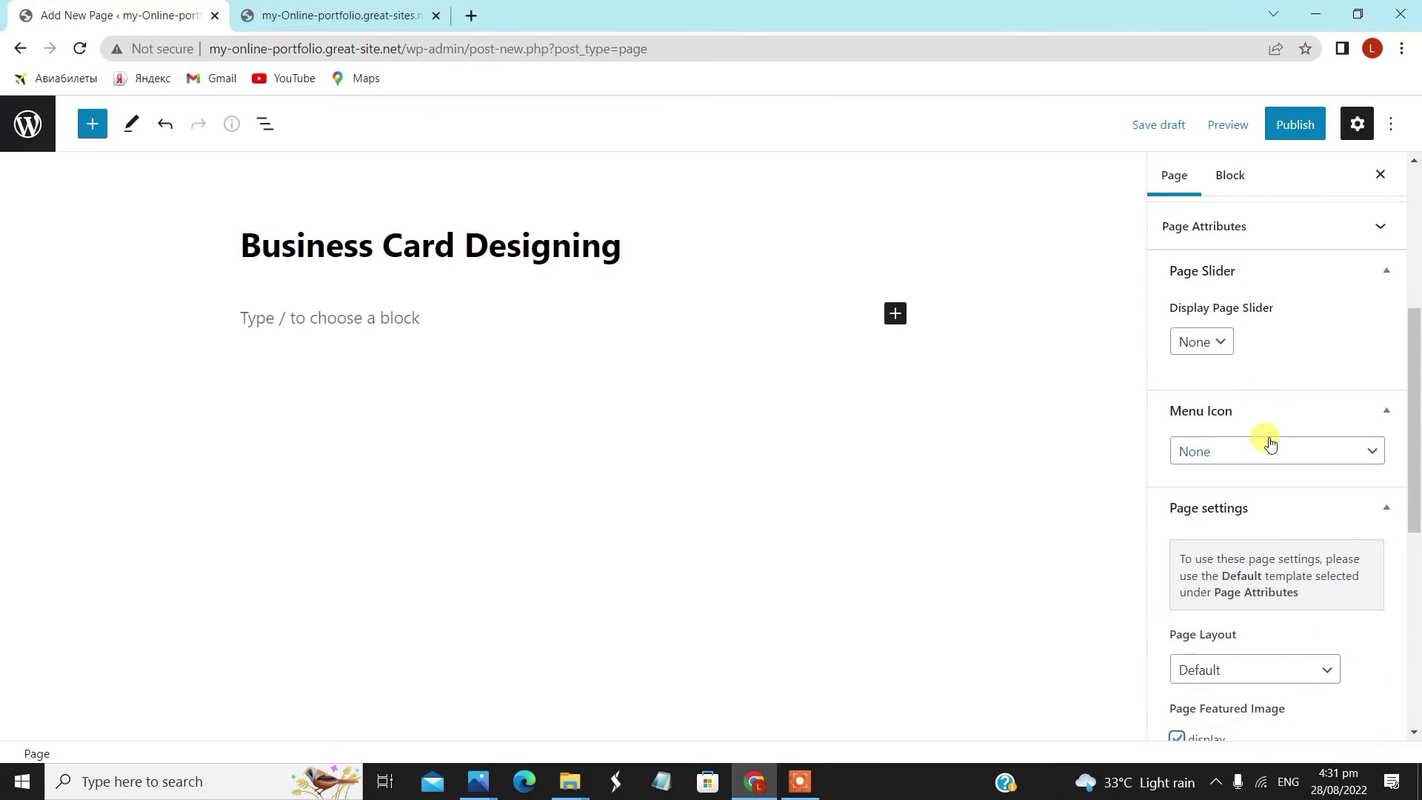
pyautogui.click(1252, 670)
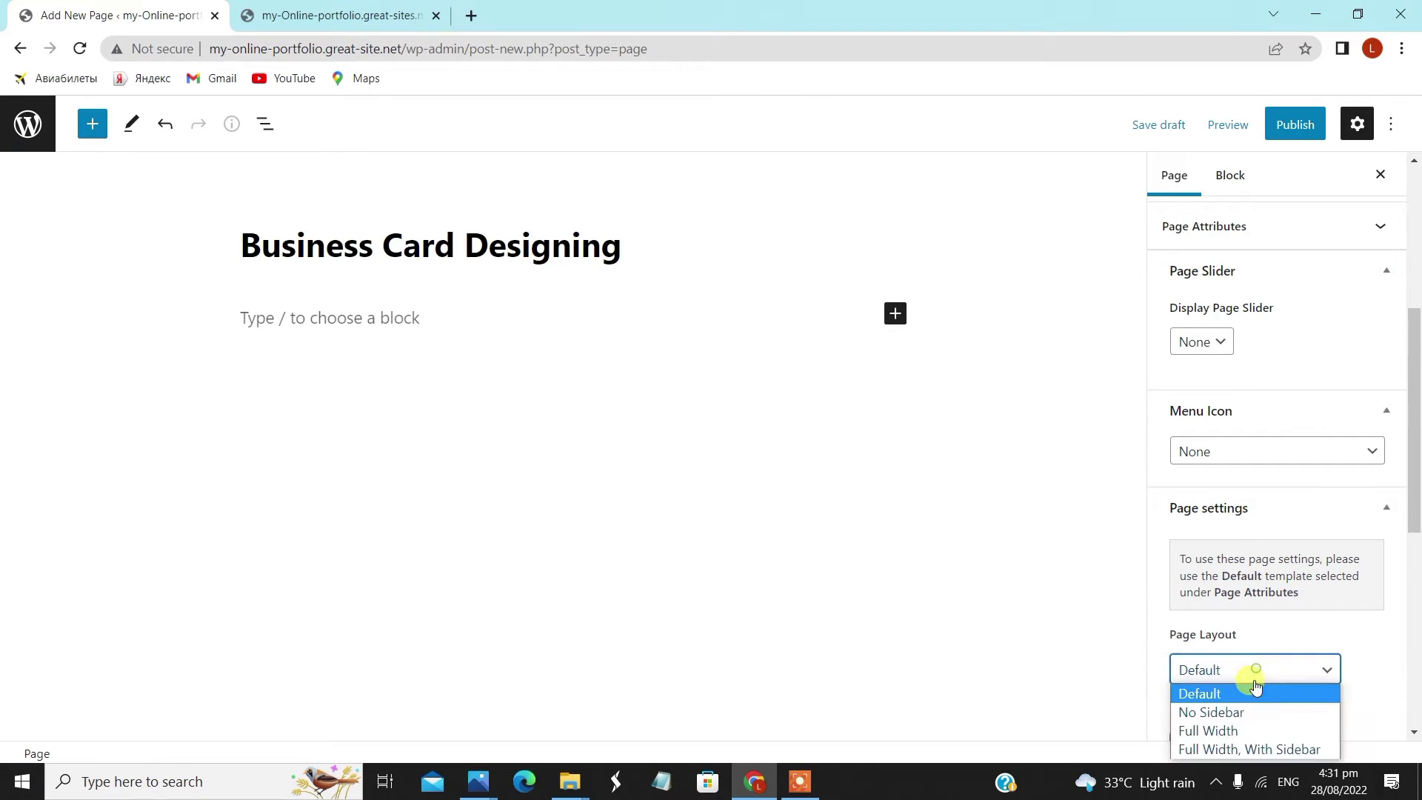
pyautogui.click(1244, 724)
pyautogui.click(1296, 126)
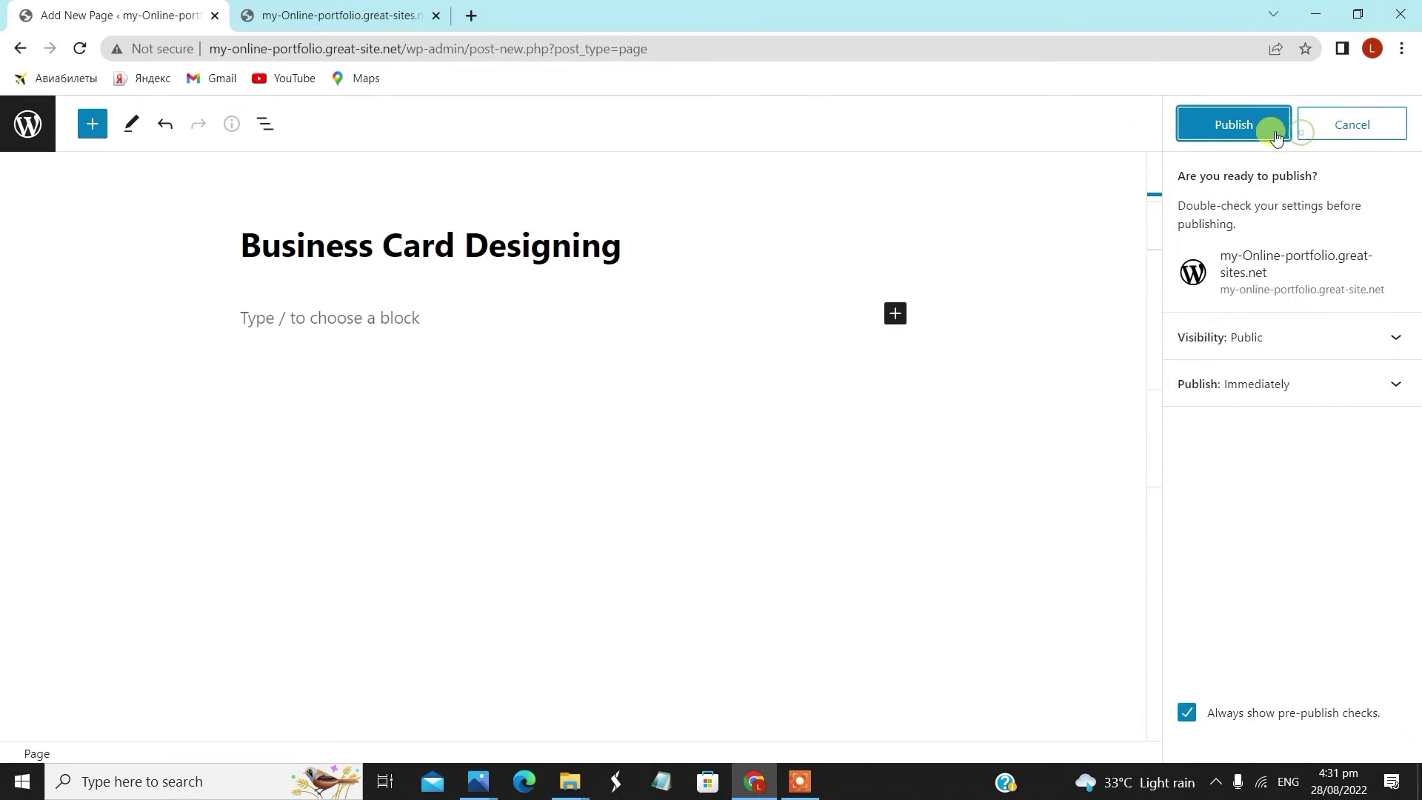
pyautogui.click(1229, 126)
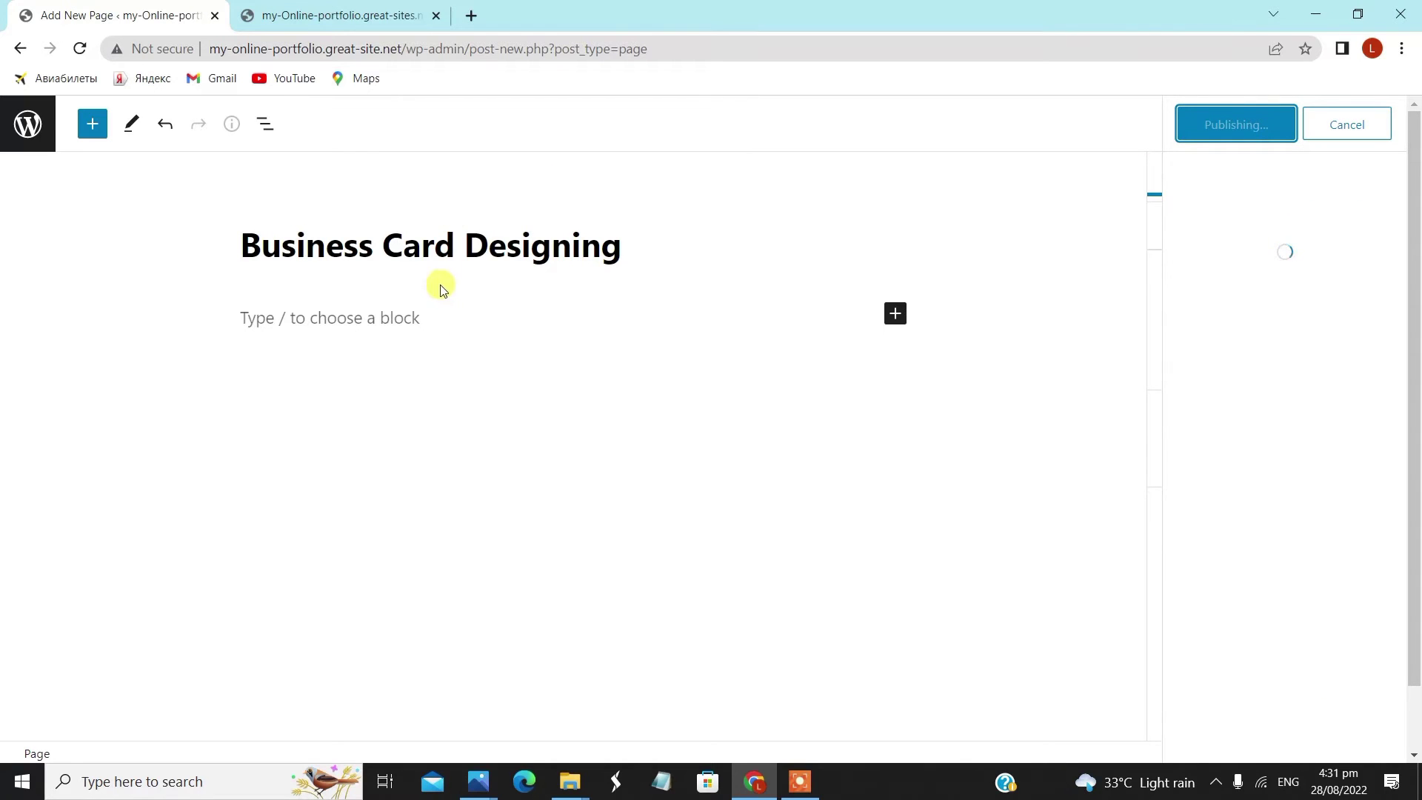
pyautogui.click(27, 122)
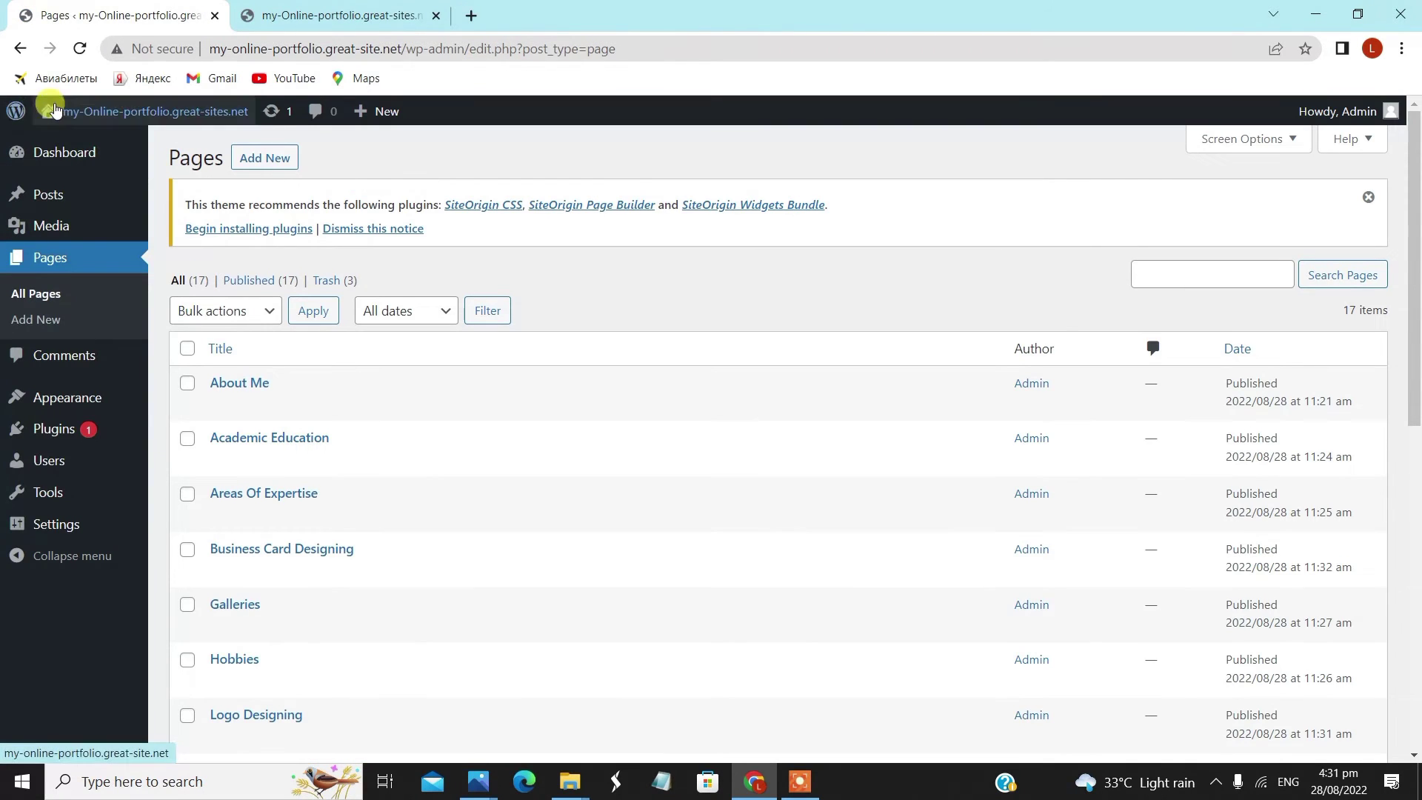
# - Add a new page titled "Photo Editing" and assign it the "Full Width Page, No Title" template
pyautogui.click(274, 157)
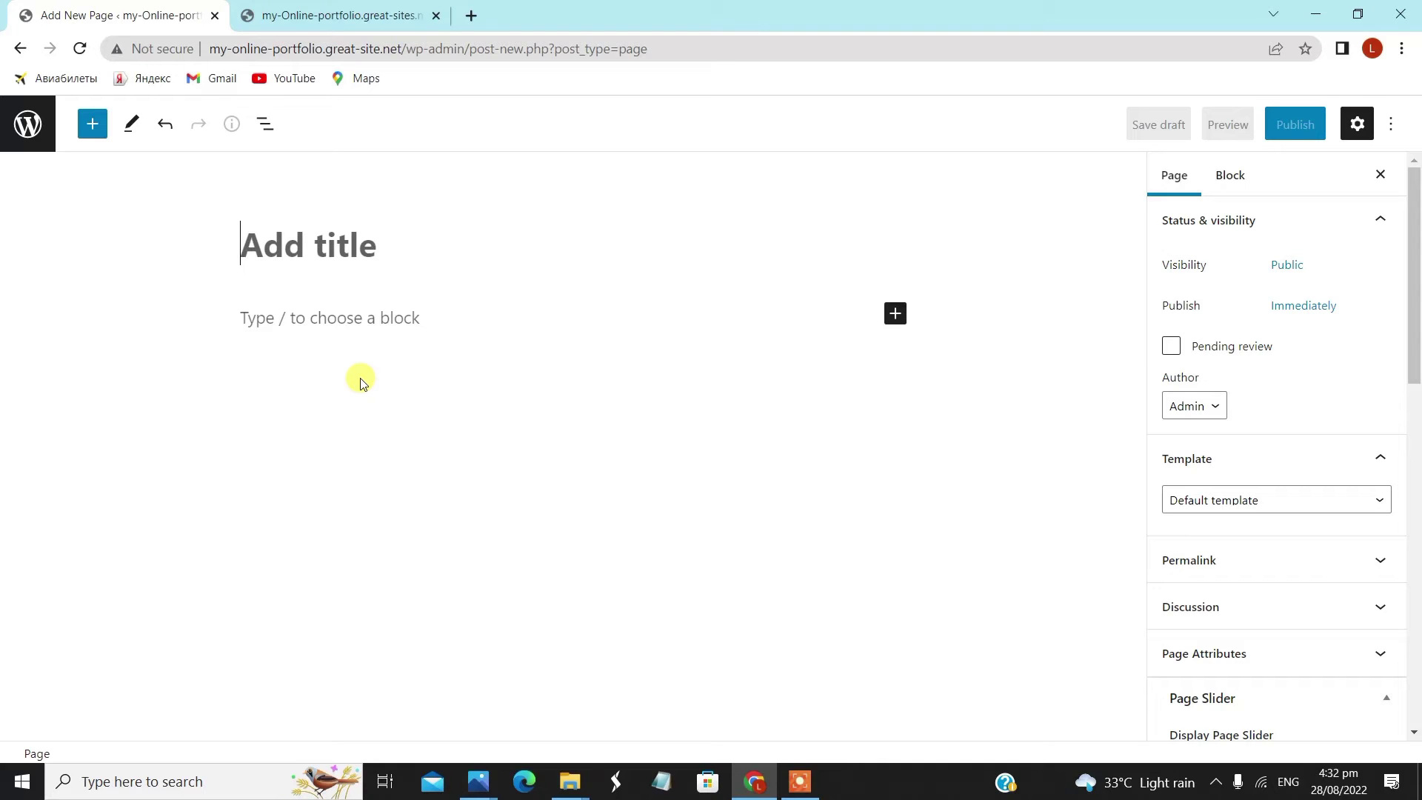
pyautogui.write('Photo Editing')
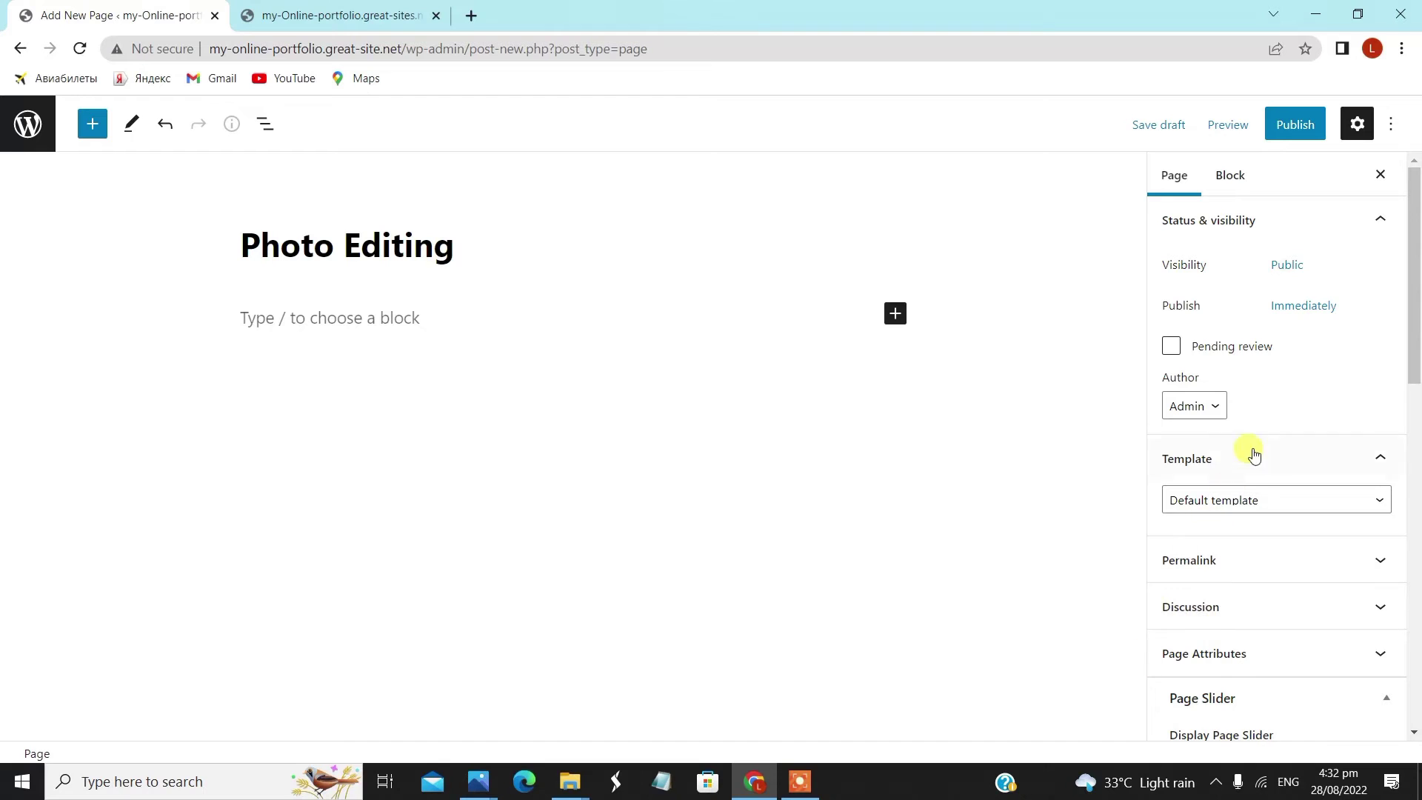
pyautogui.scroll(-1, 1251, 454)
pyautogui.click(1285, 413)
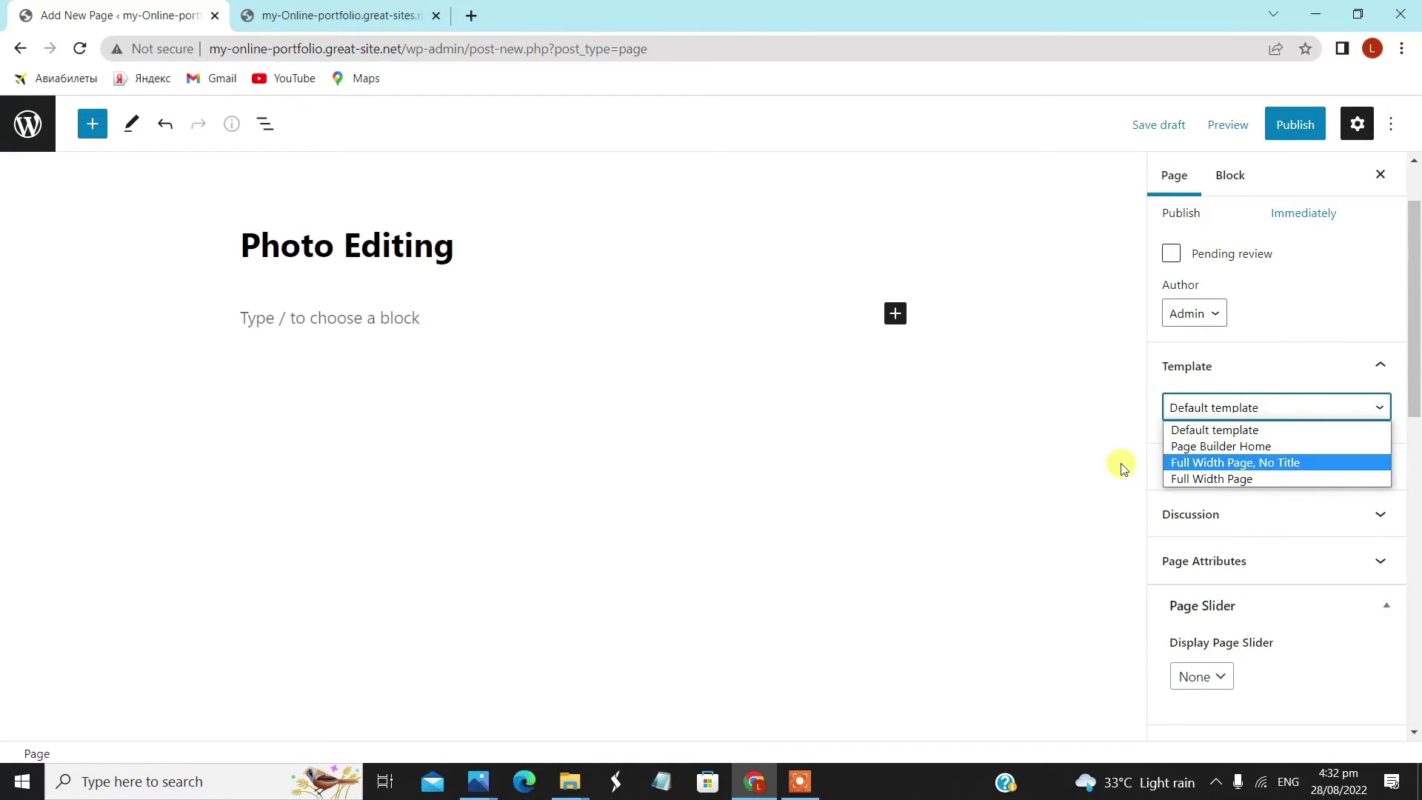
pyautogui.click(1259, 463)
# - Set the Photo Editing page layout to Full Width with the page featured image displayed, and publish the page
pyautogui.scroll(-5, 1264, 570)
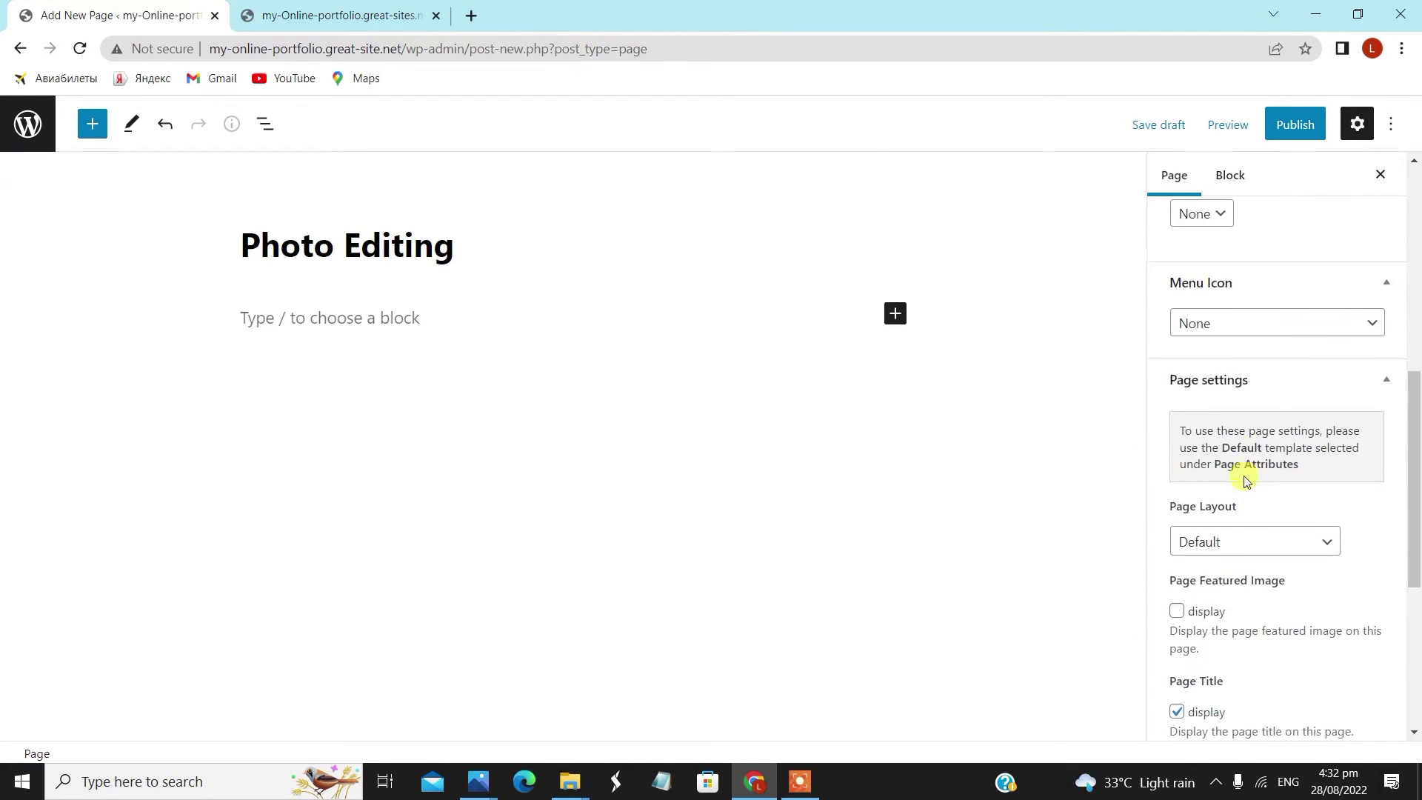
pyautogui.click(1251, 534)
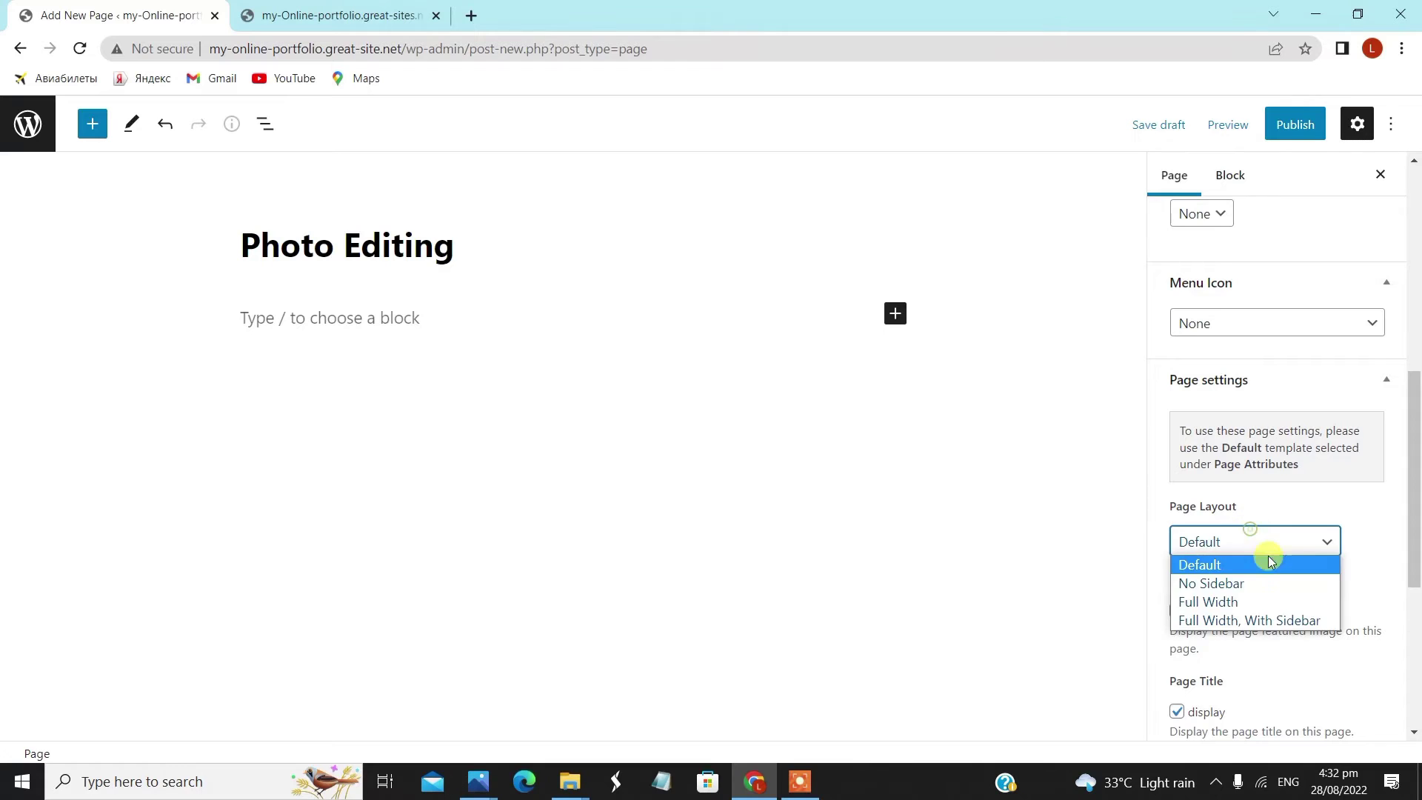
pyautogui.click(1268, 601)
pyautogui.click(1177, 612)
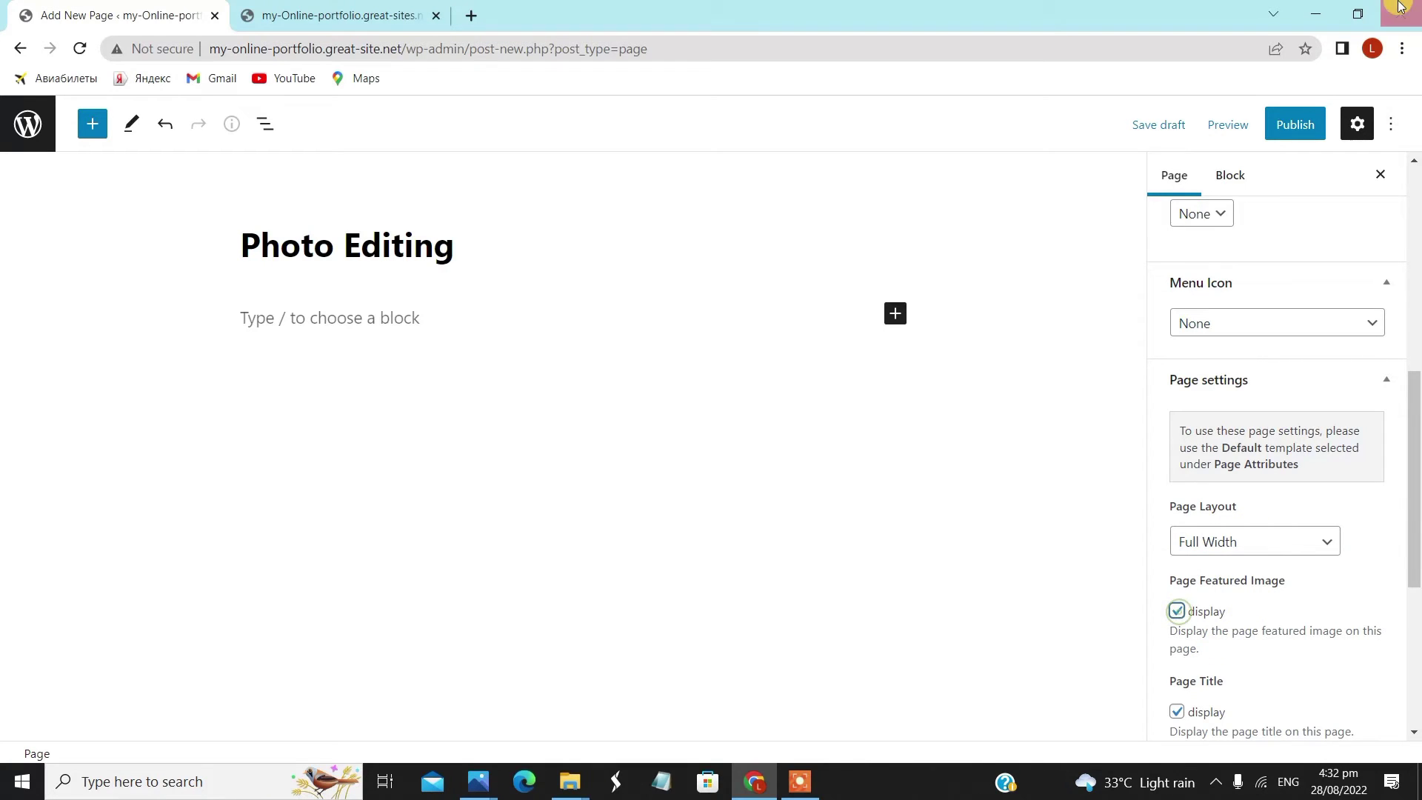
pyautogui.click(1295, 125)
pyautogui.click(1277, 130)
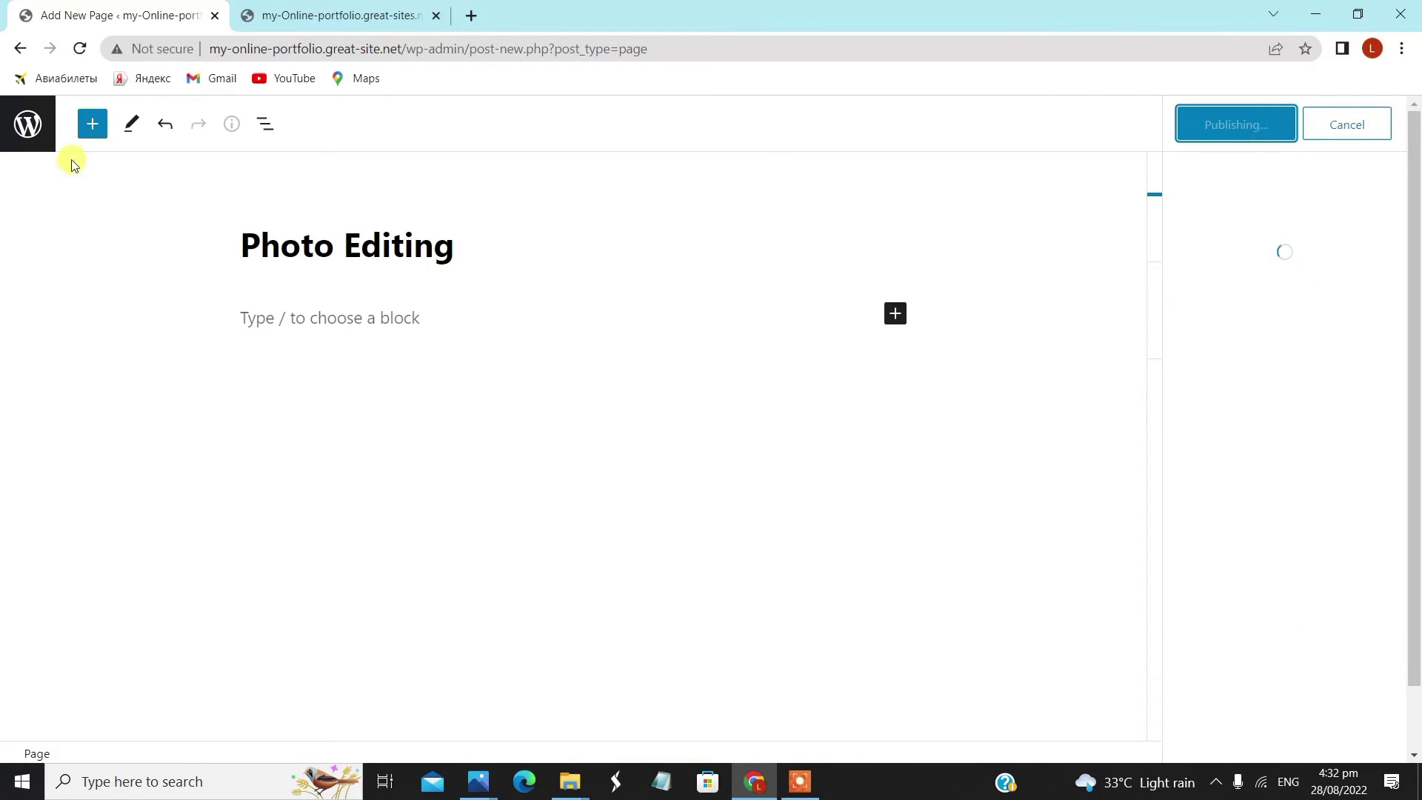
pyautogui.click(32, 128)
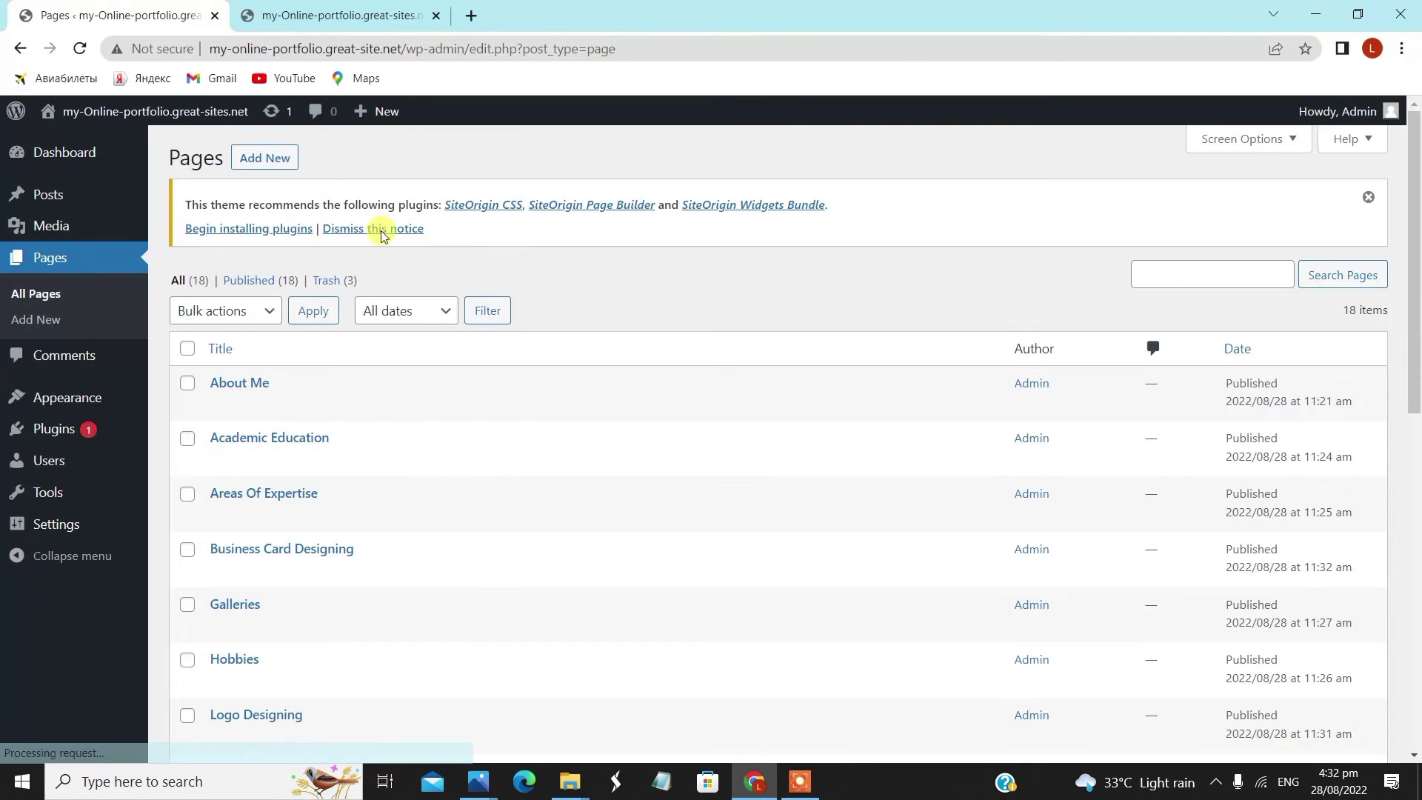
# - Add a new page titled "Video Editing"
pyautogui.click(280, 164)
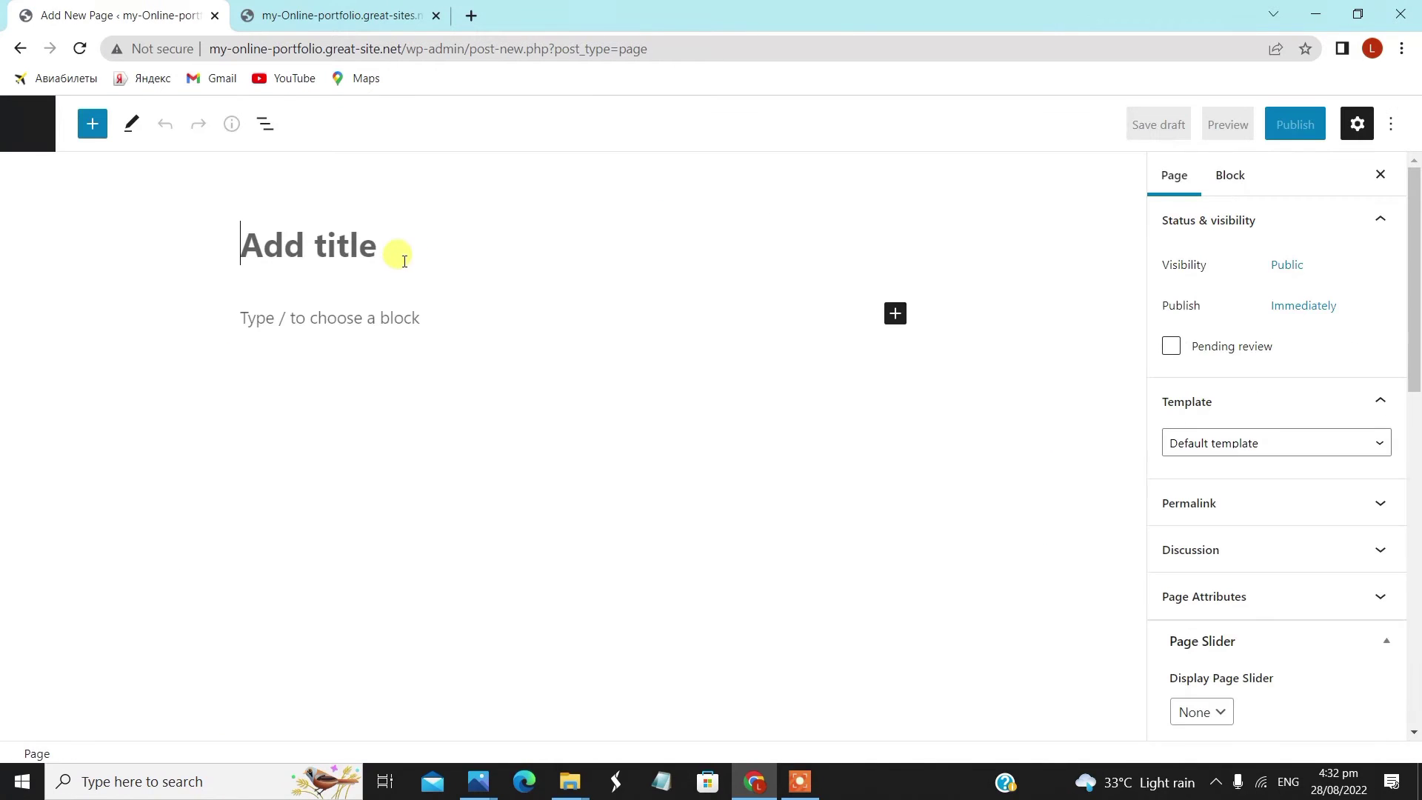
pyautogui.write('Video Ed')
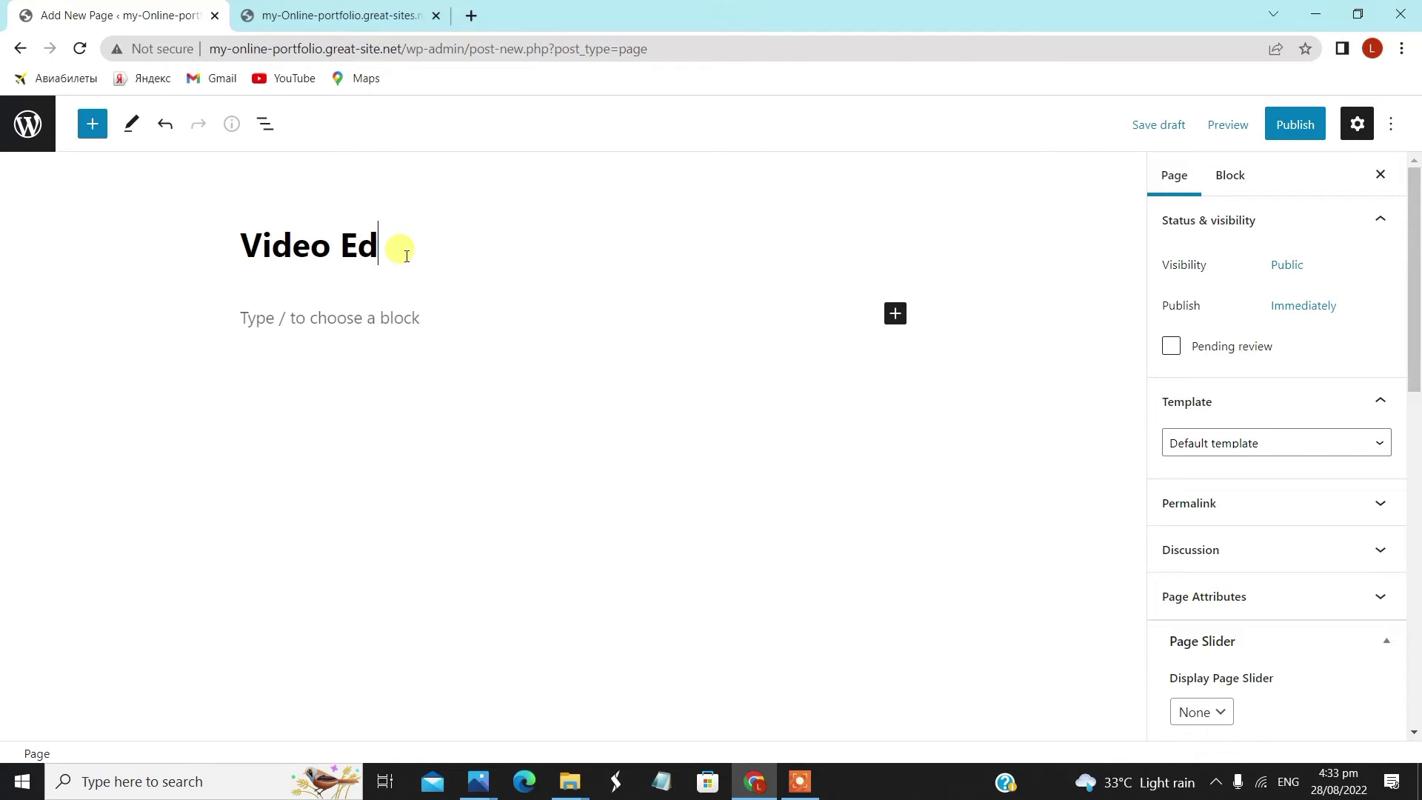
pyautogui.write('iting')
# - Set the Video Editing page layout to Full Width with the page featured image displayed, and publish the page
pyautogui.scroll(-8, 1269, 285)
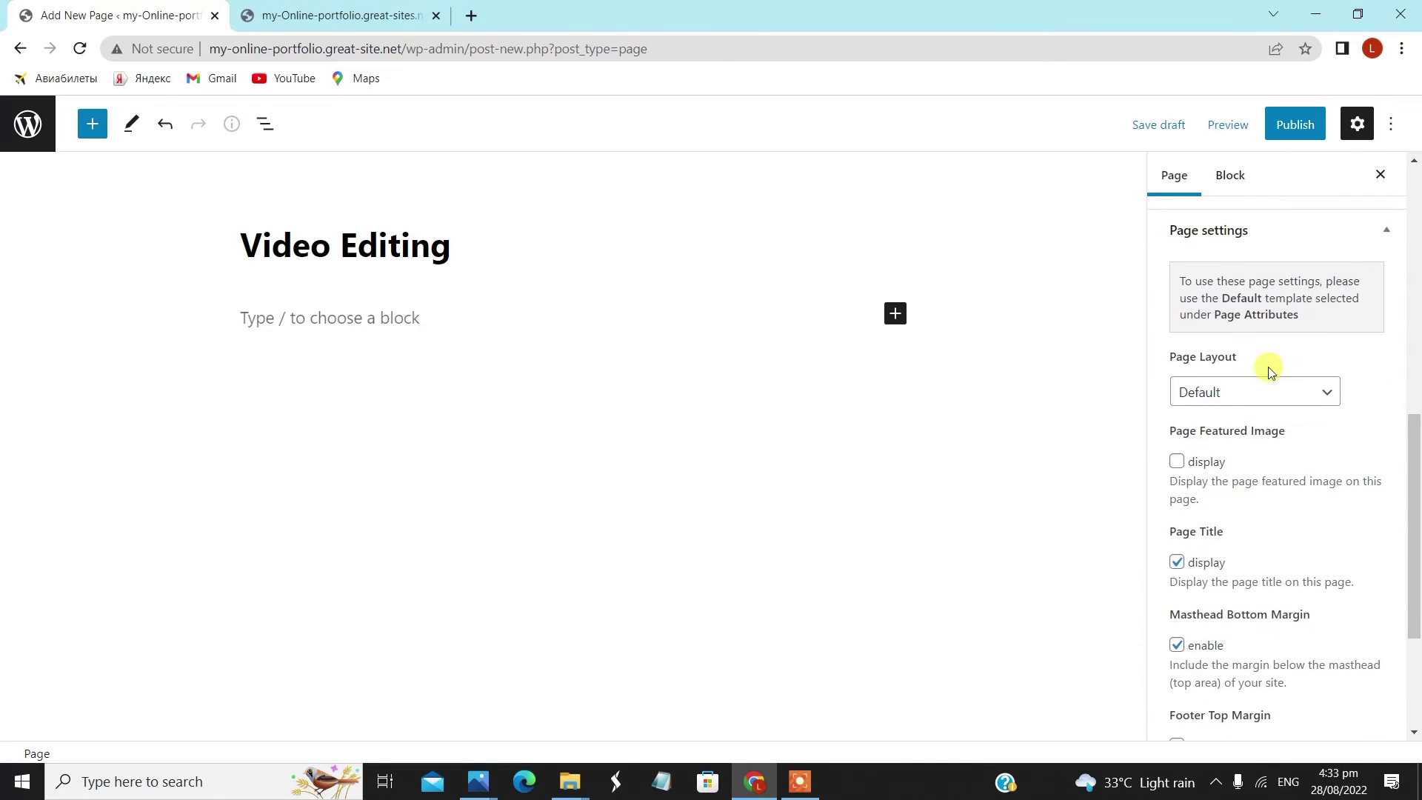
pyautogui.click(1261, 389)
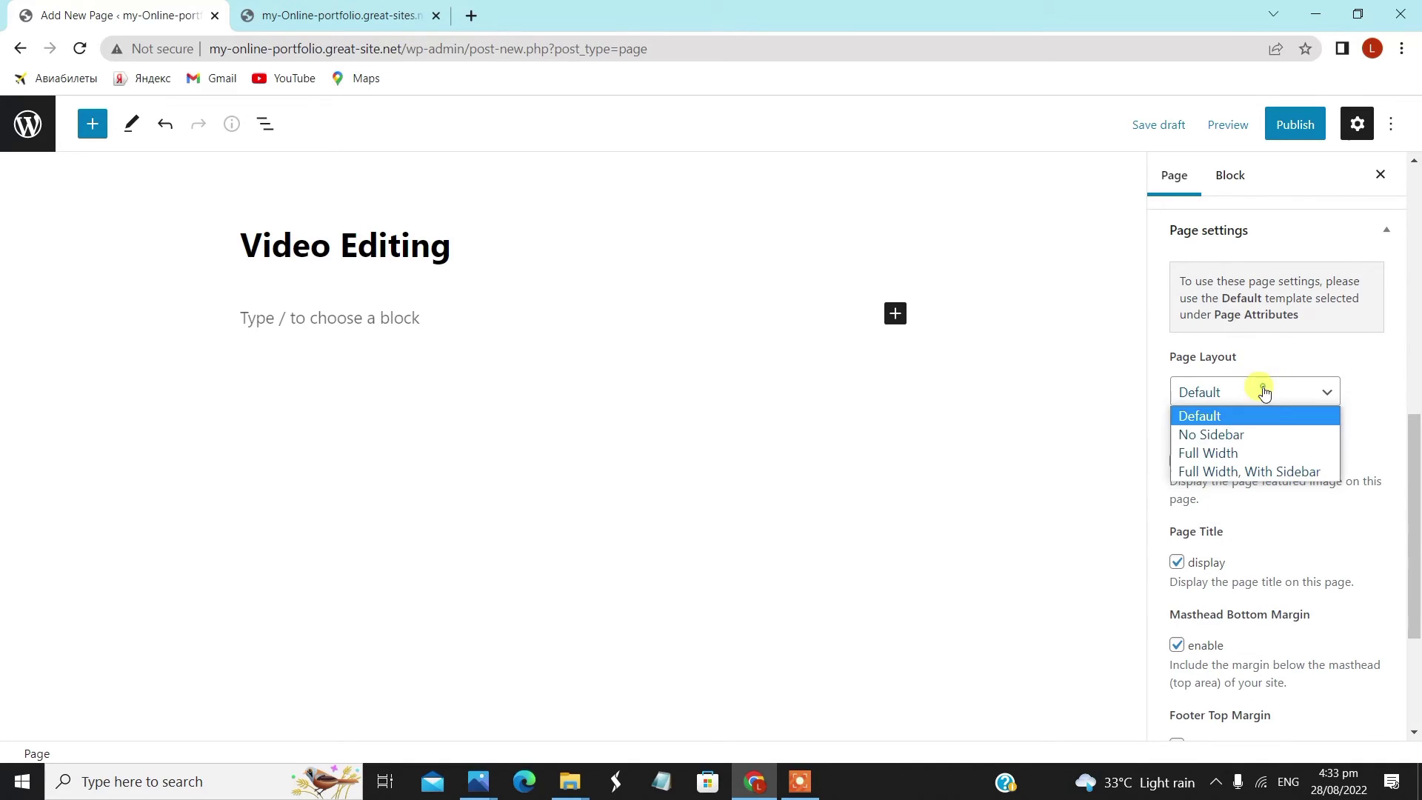
pyautogui.click(1269, 450)
pyautogui.click(1182, 460)
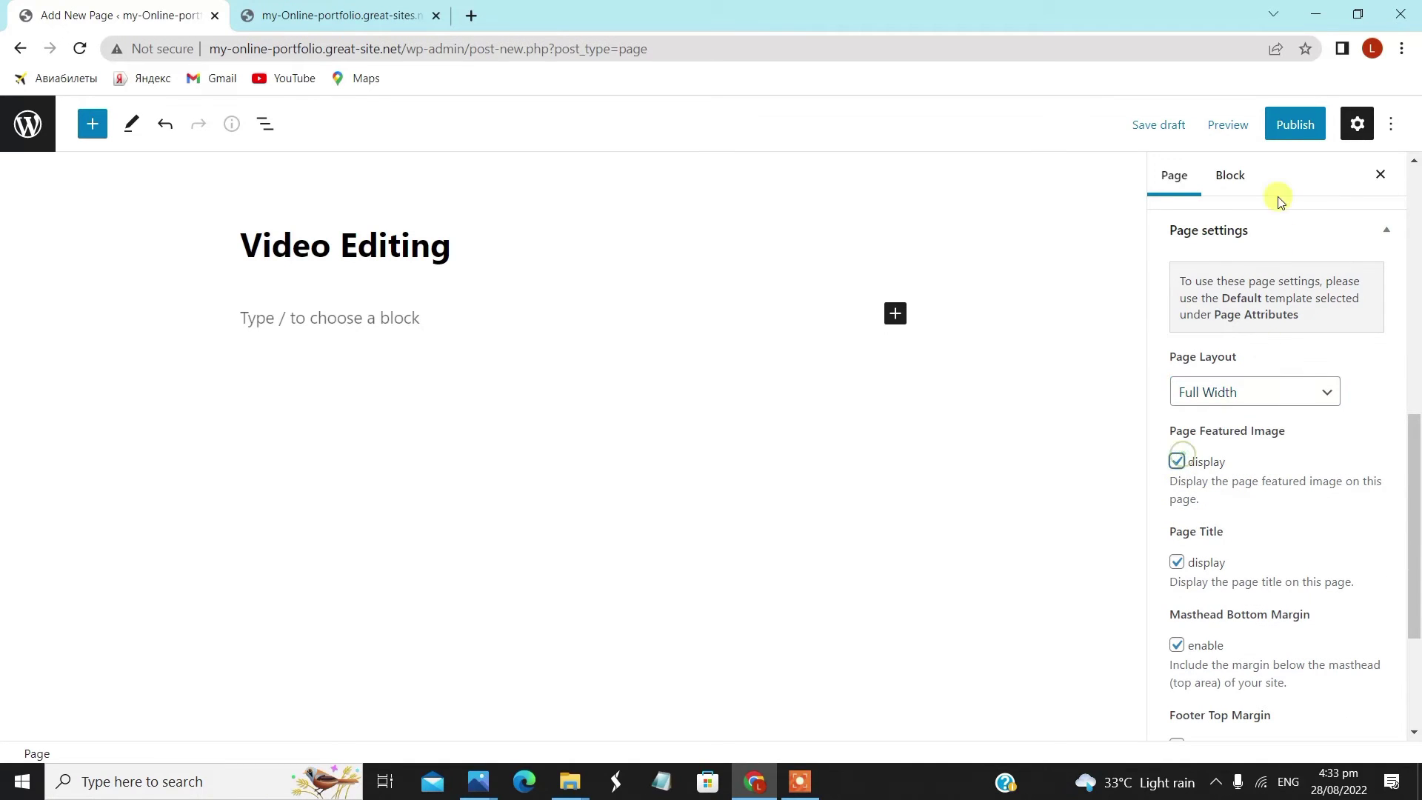
pyautogui.click(1295, 124)
pyautogui.click(1225, 111)
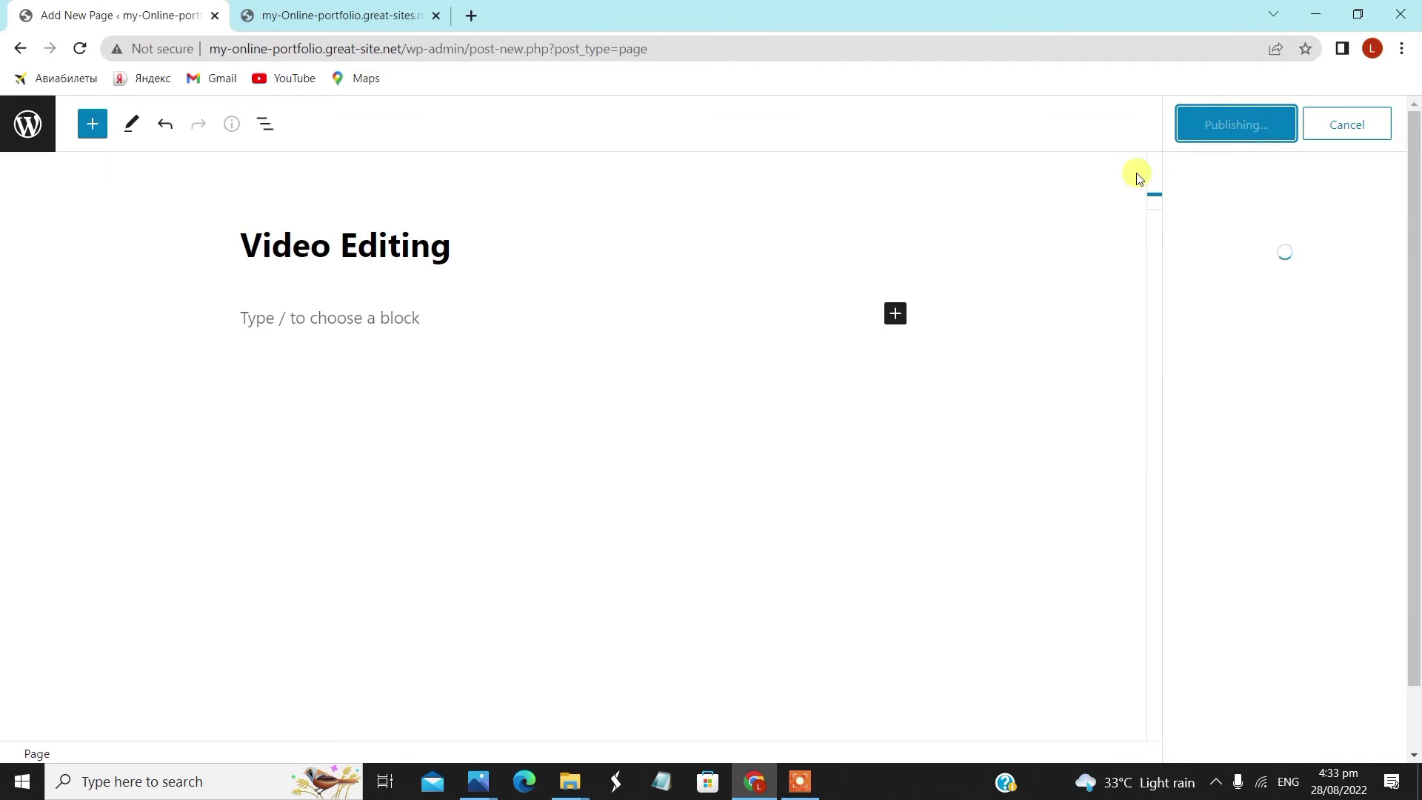
pyautogui.click(19, 48)
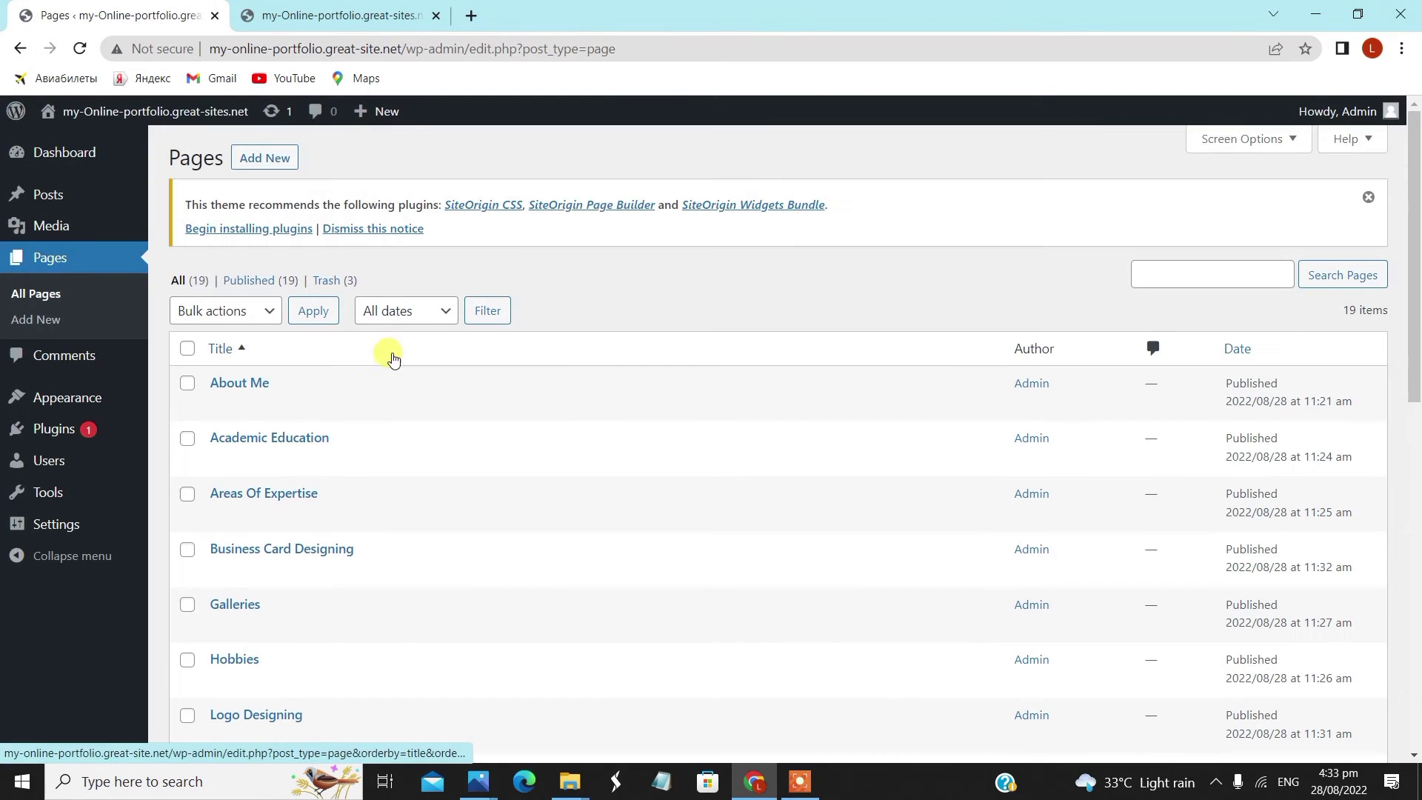
# - Add a new page titled "Contact Me" and assign it the "Full Width Page, No Title" template
pyautogui.click(268, 156)
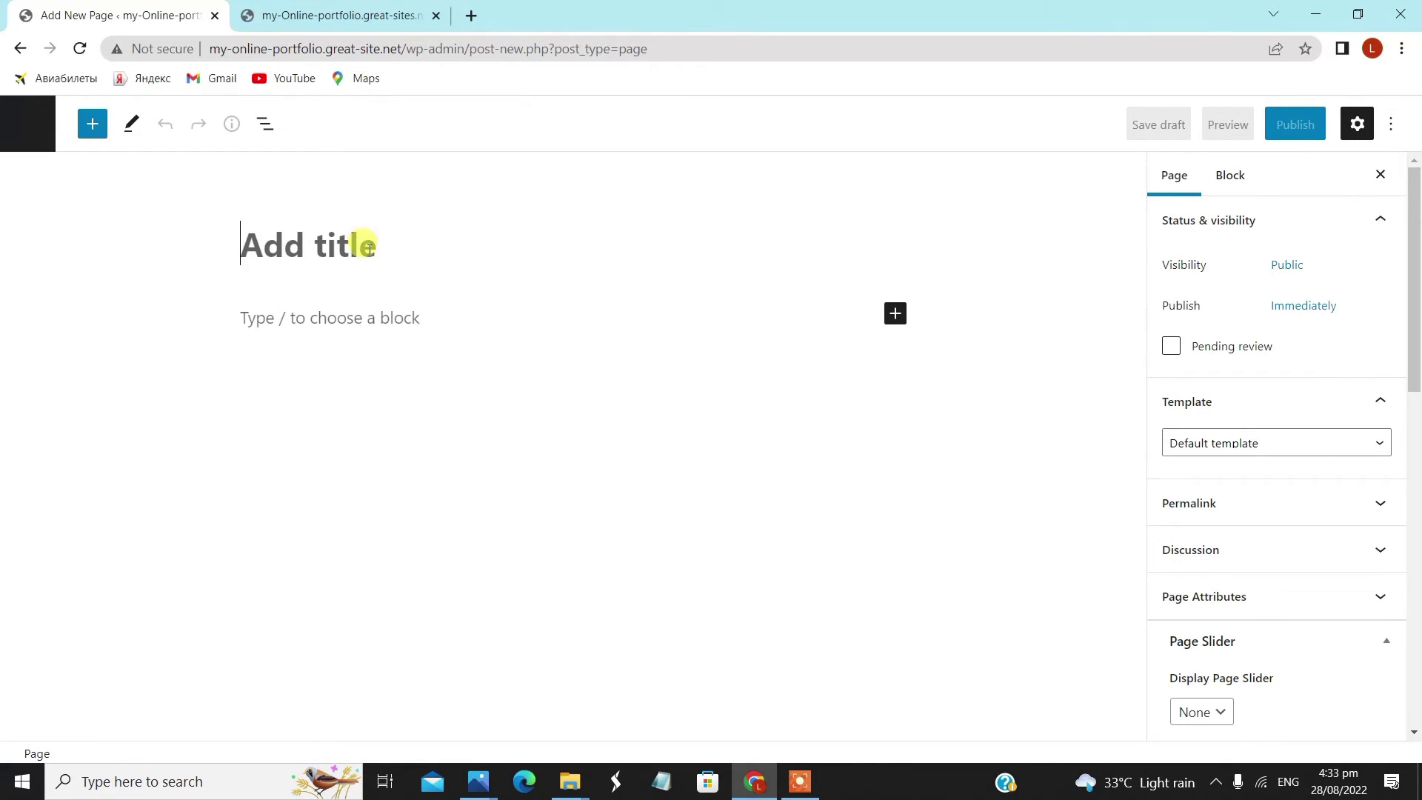
pyautogui.write('Contact Me')
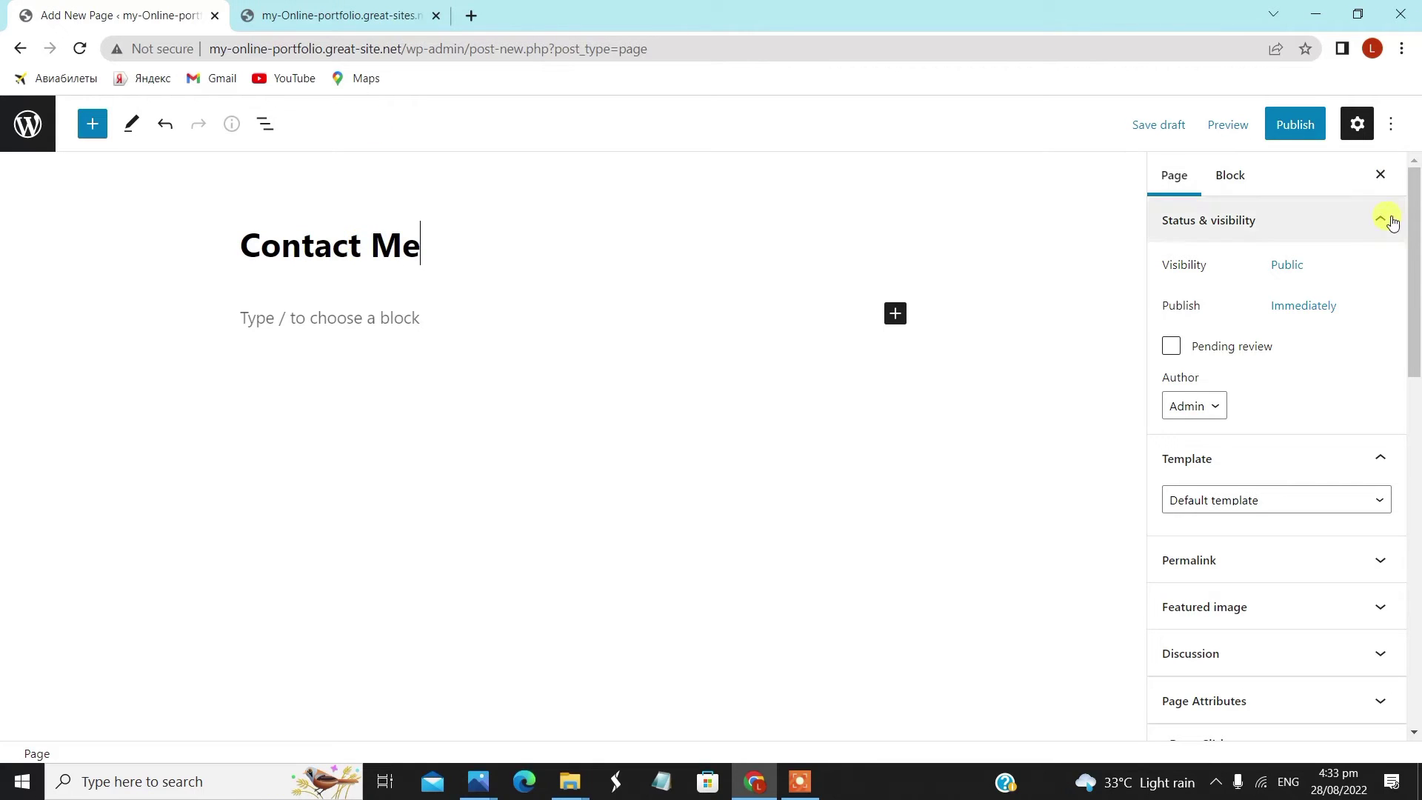
pyautogui.scroll(-3, 1231, 377)
pyautogui.click(1274, 317)
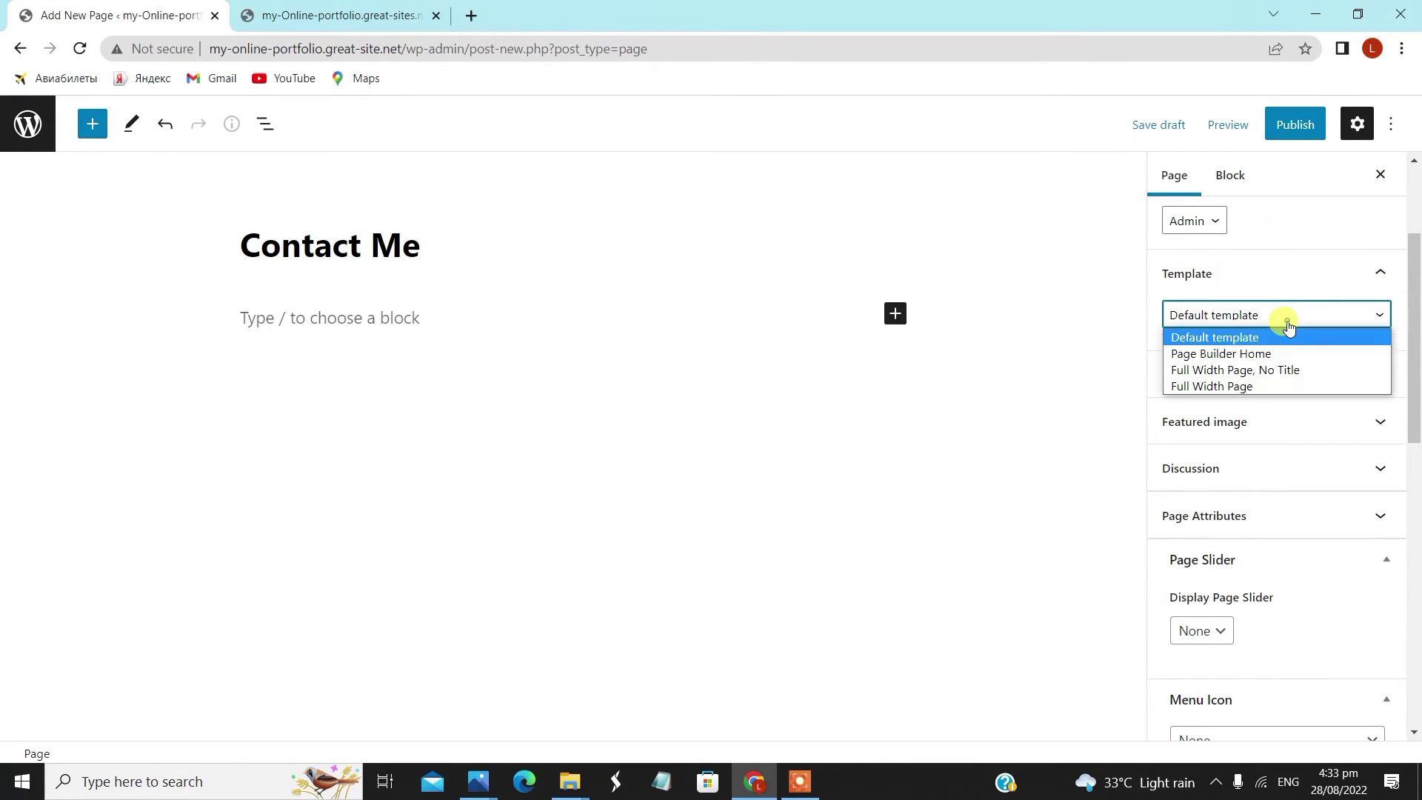
pyautogui.click(1284, 370)
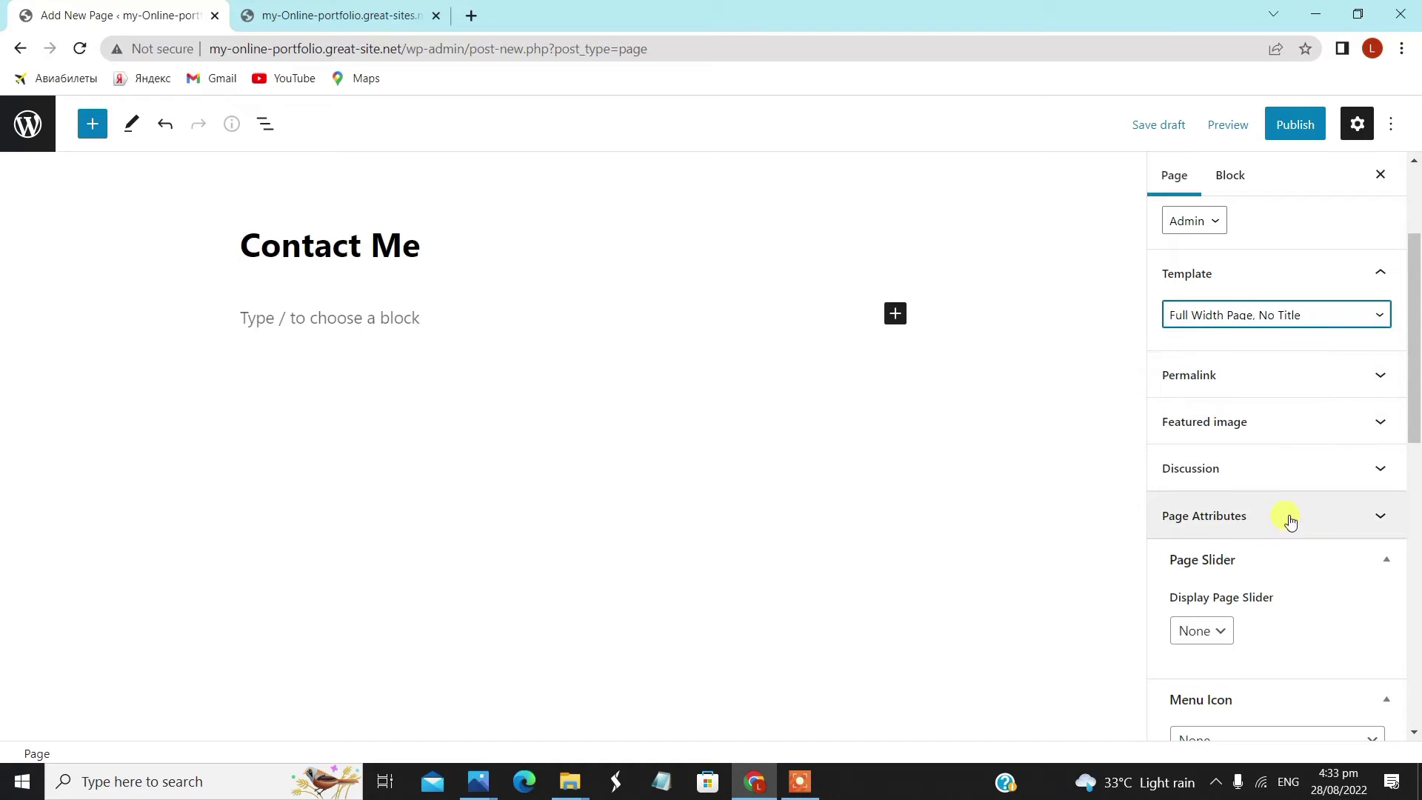
# - Set the Contact Me page layout to Full Width with the page featured image displayed, and publish the page
pyautogui.scroll(-6, 1285, 511)
pyautogui.click(1268, 496)
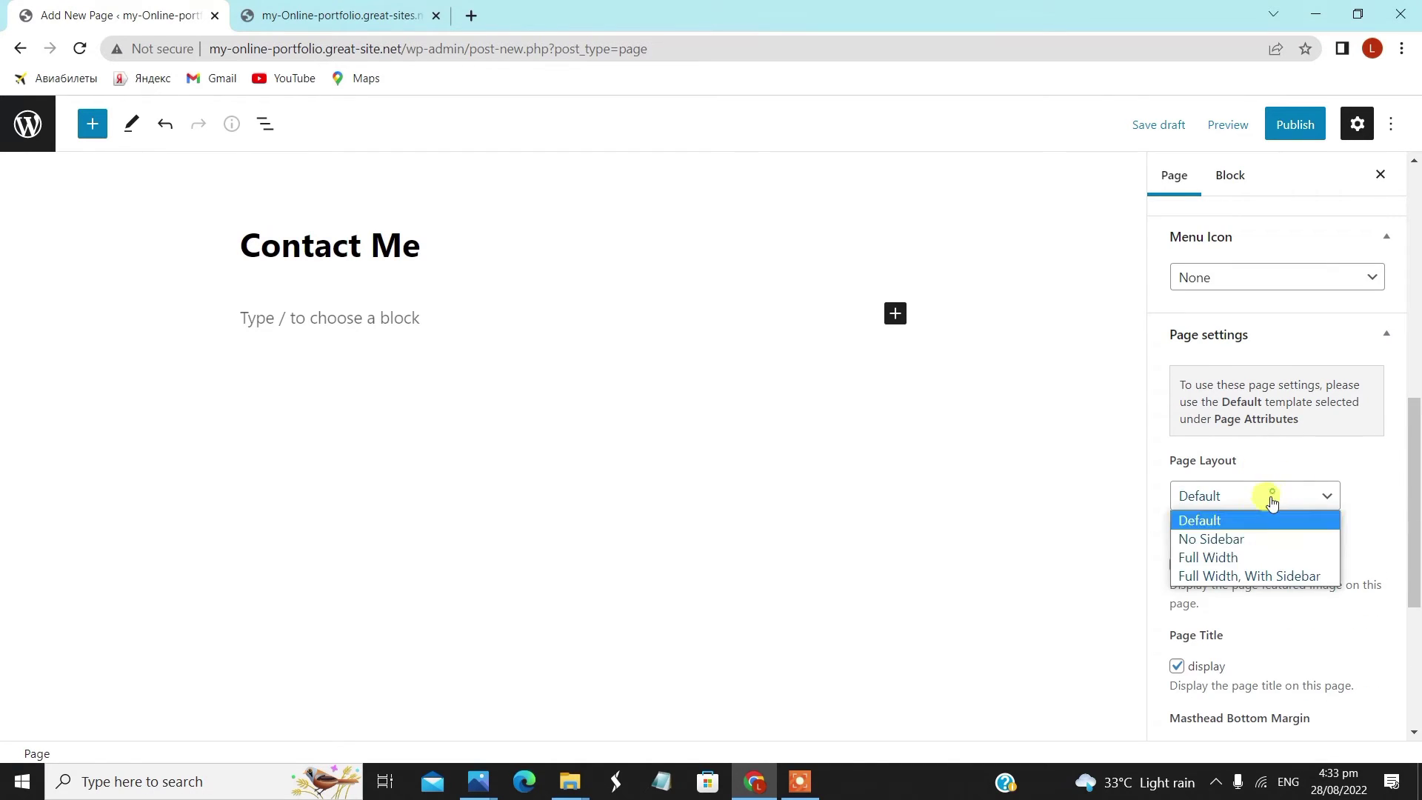
pyautogui.click(1257, 561)
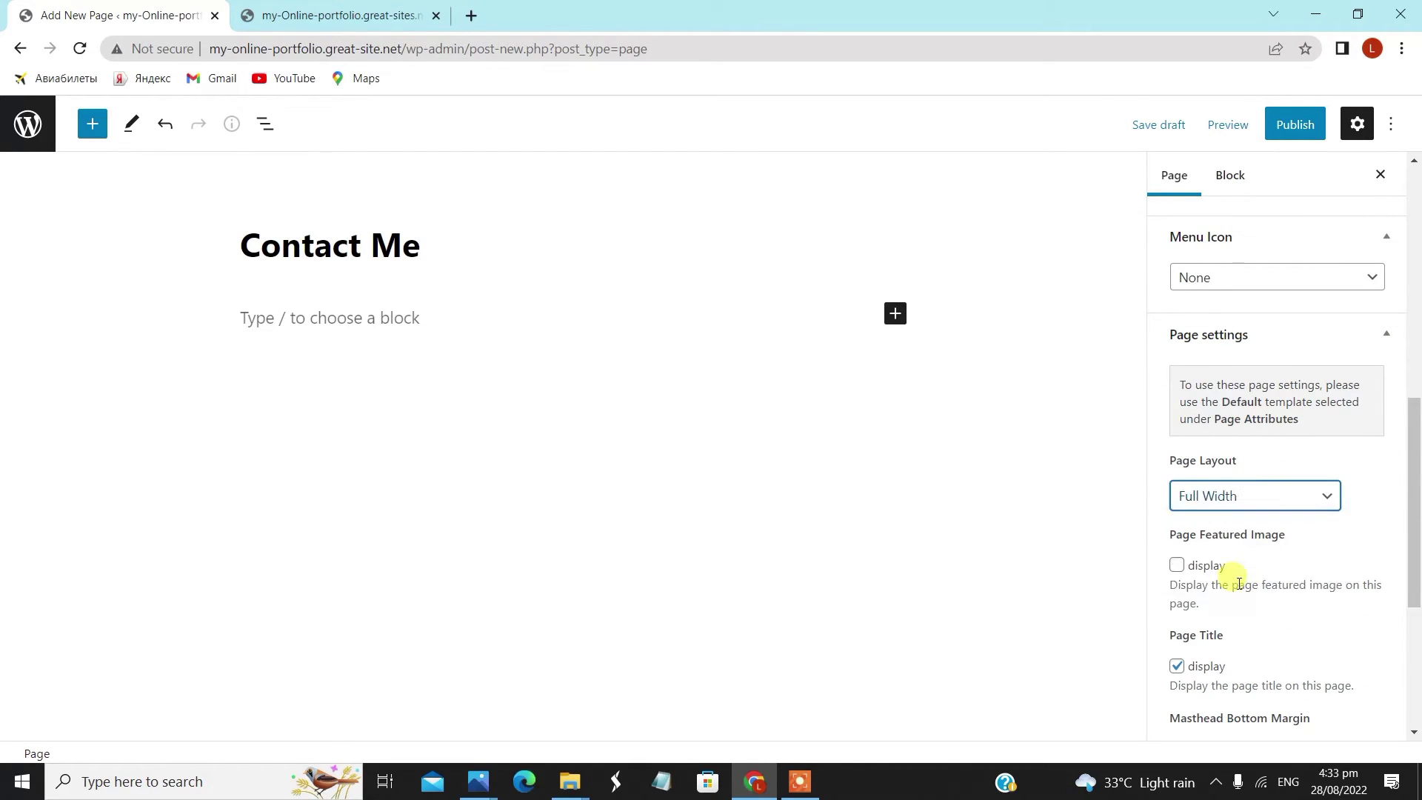
pyautogui.click(1176, 565)
pyautogui.click(1301, 125)
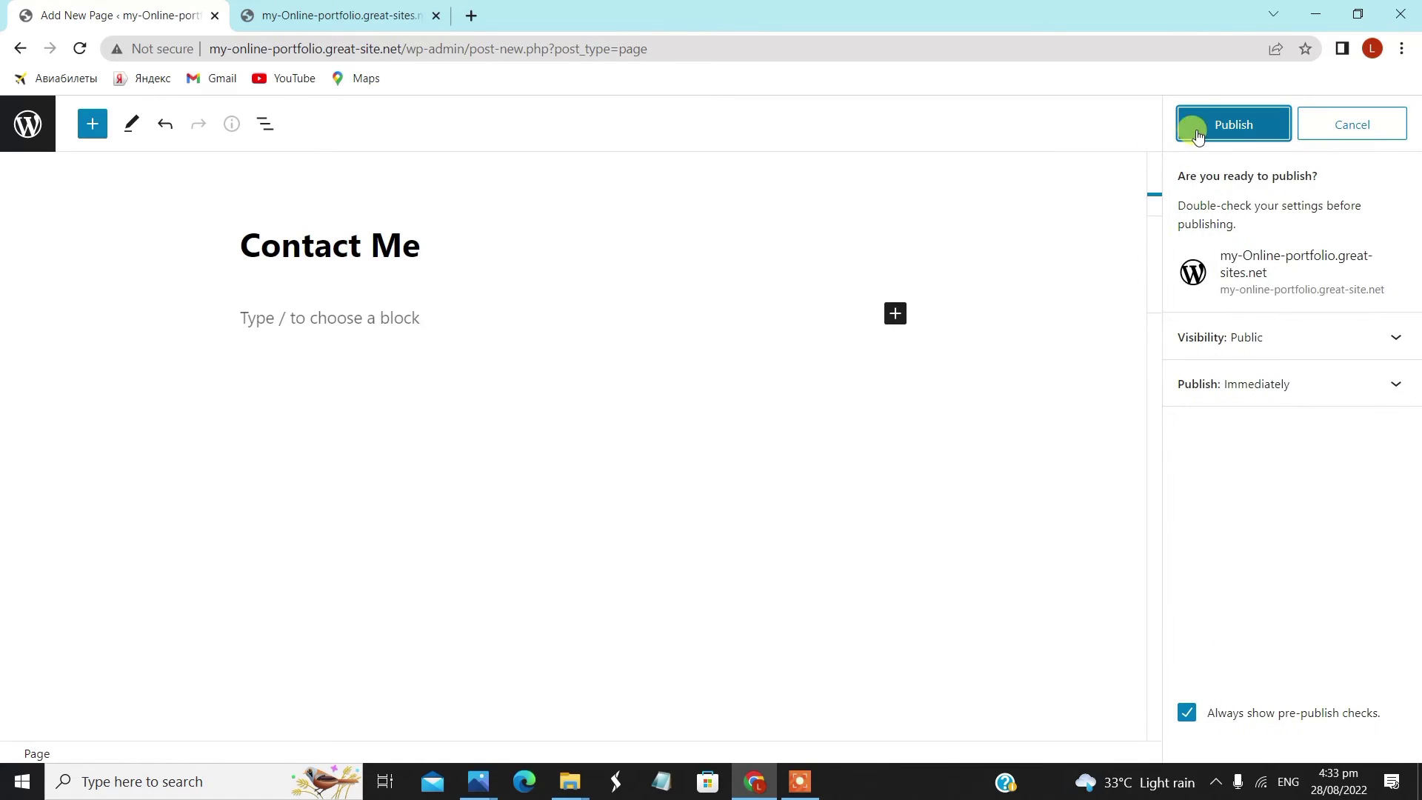
pyautogui.click(1194, 130)
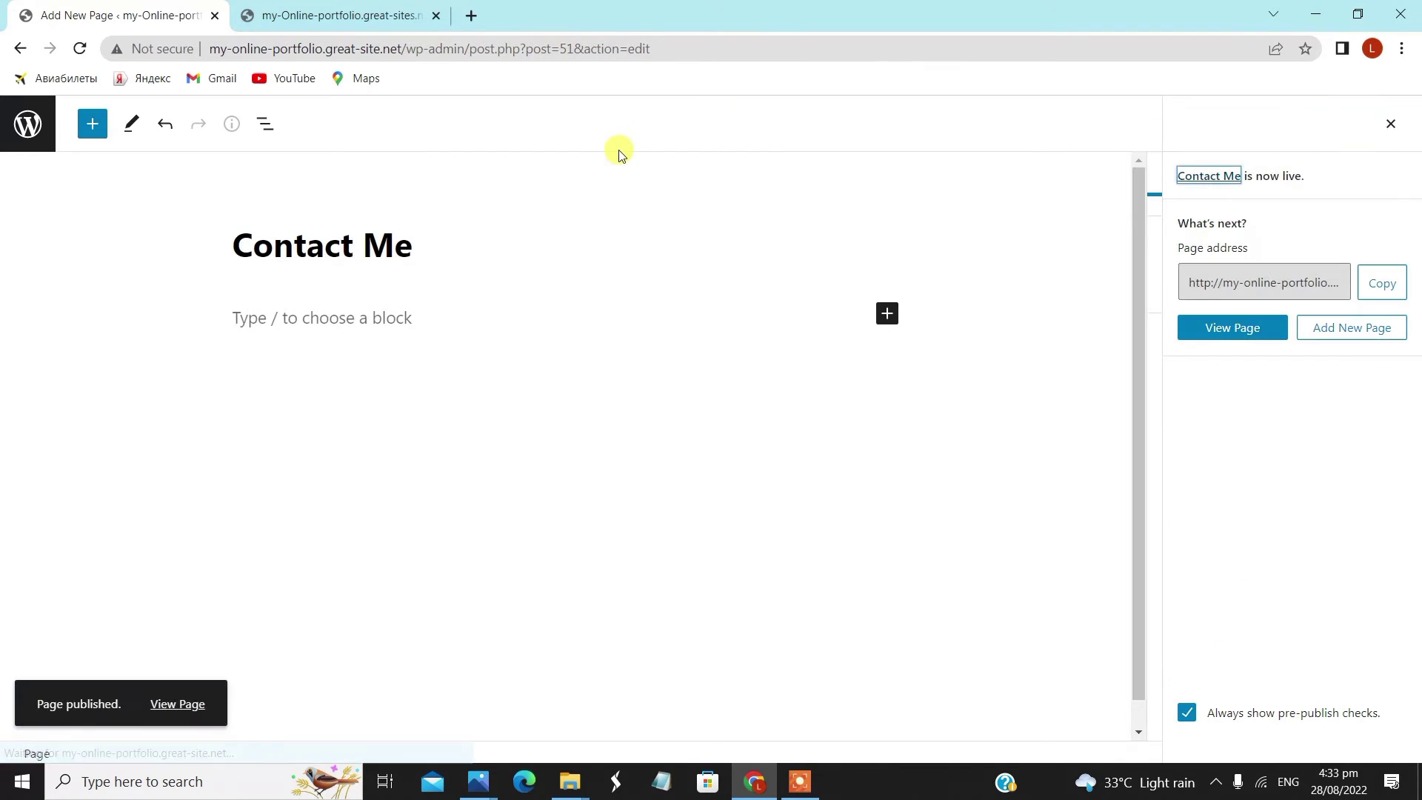
# - Add a new page titled "Feedback" and assign it the "Full Width Page, No Title" template
pyautogui.click(34, 124)
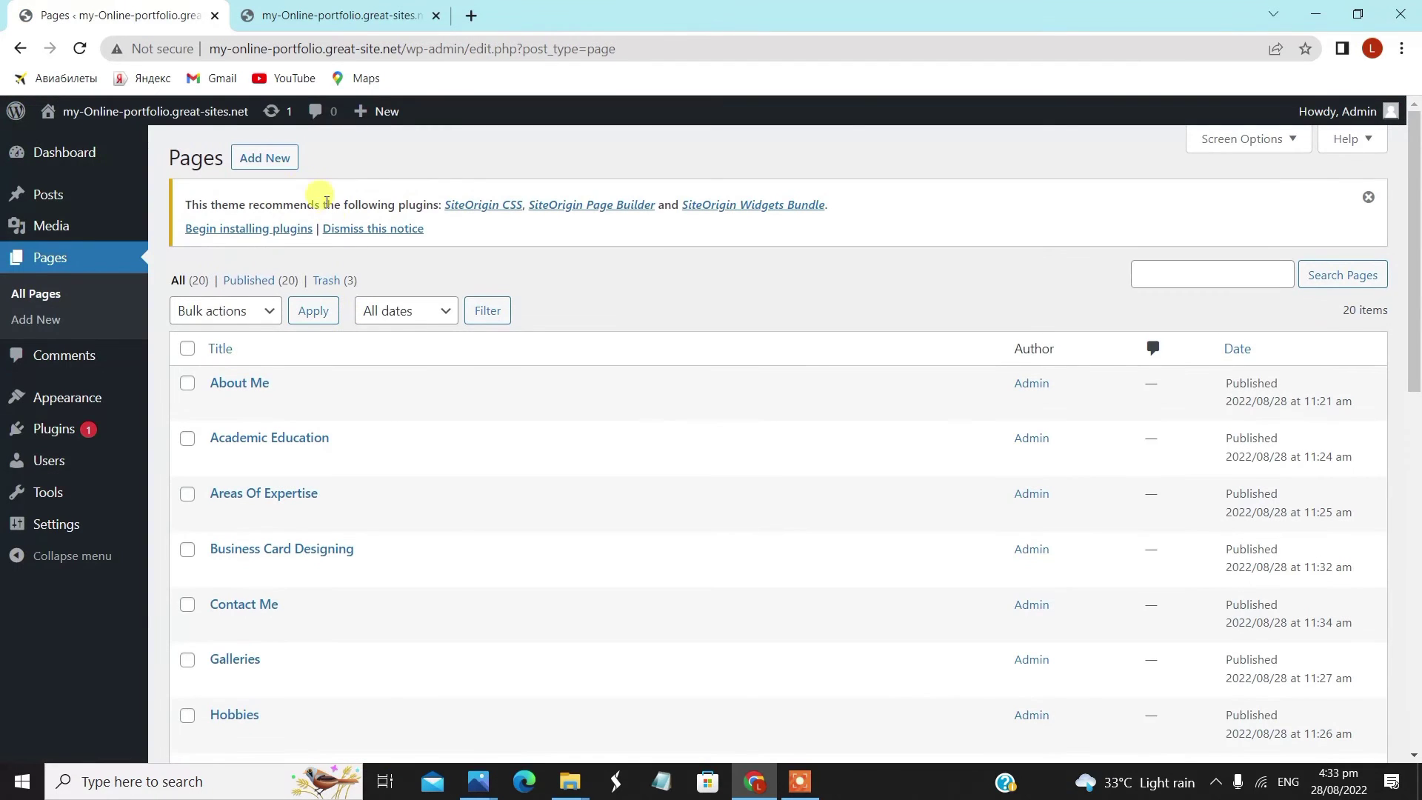
pyautogui.click(275, 157)
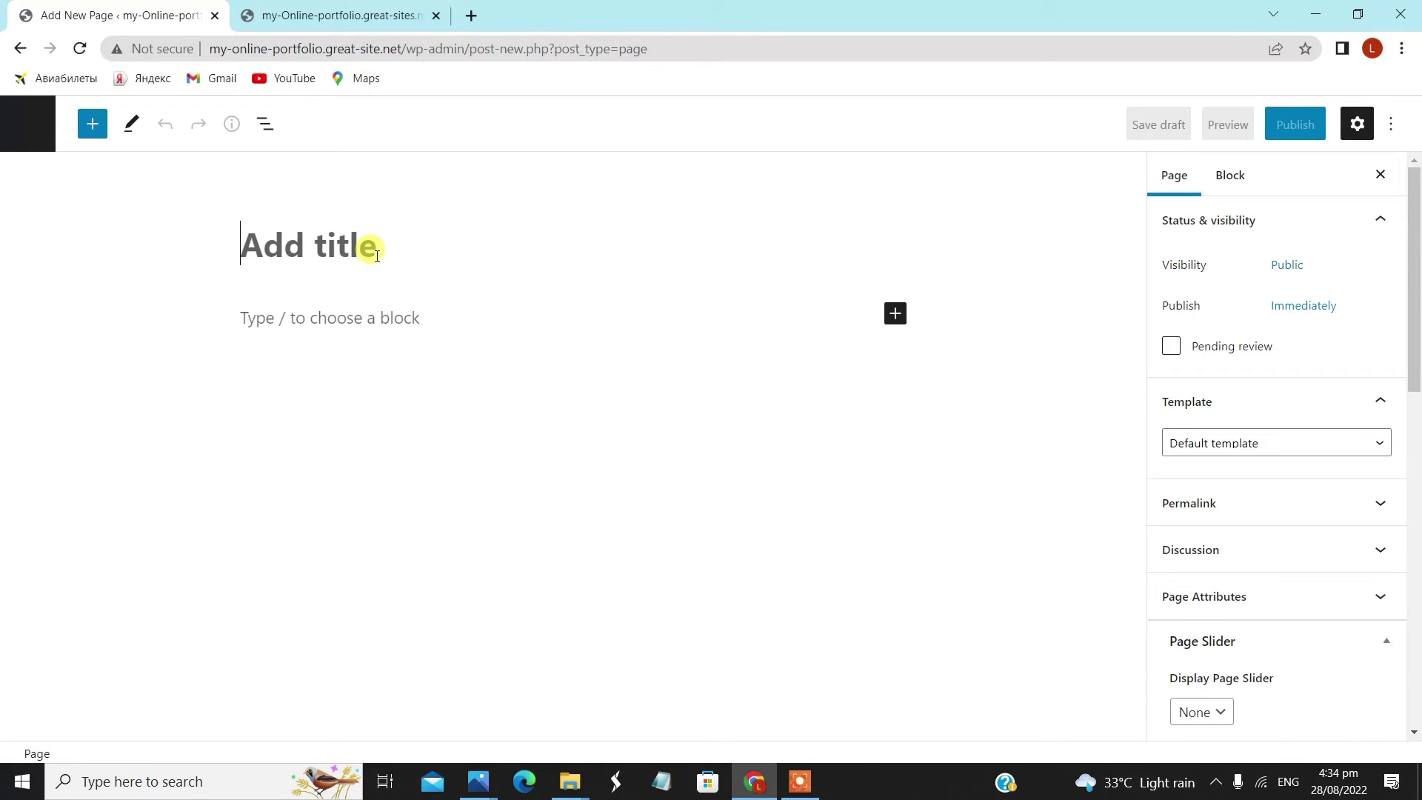
pyautogui.write('Feedback')
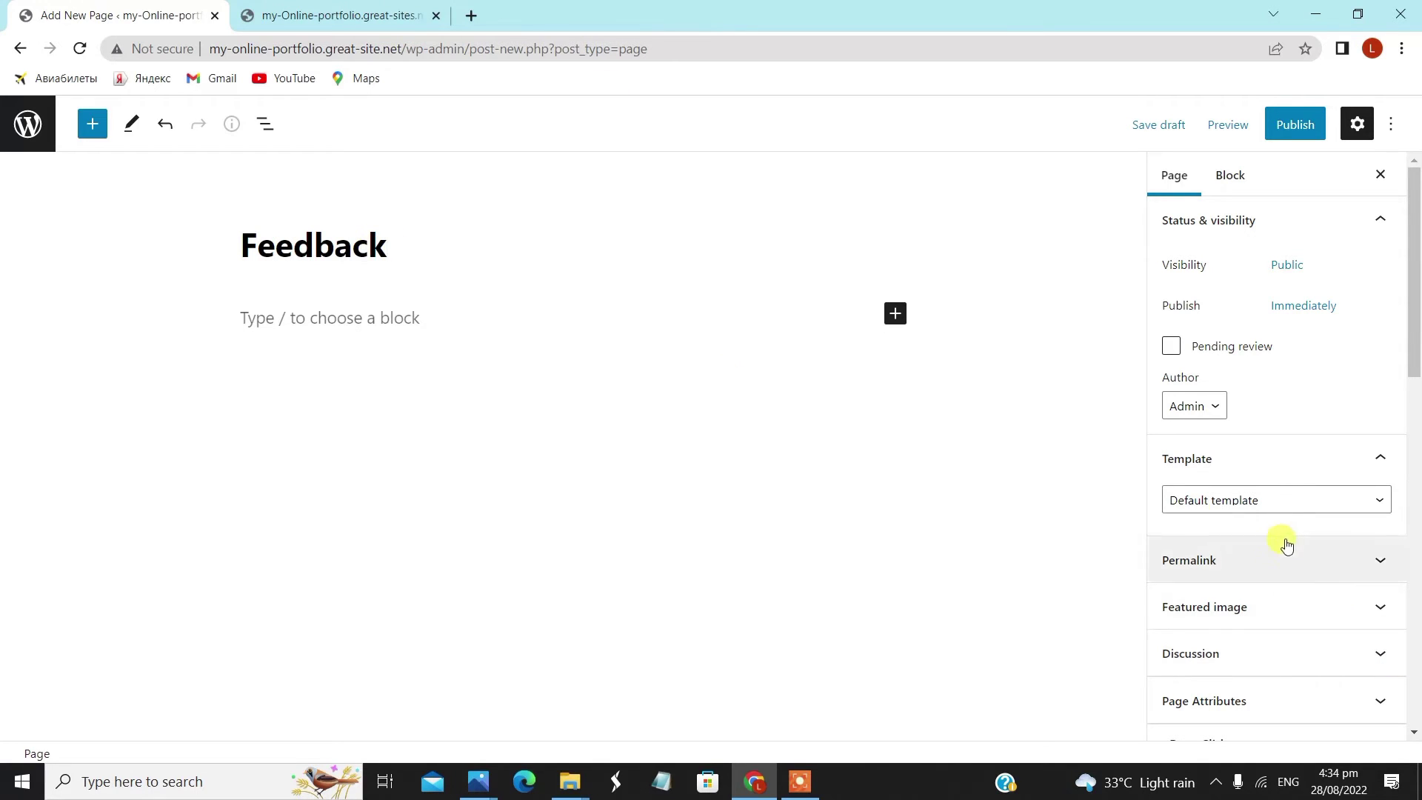
pyautogui.click(1268, 498)
pyautogui.click(1283, 552)
# - Set the Feedback page layout to Full Width with the page featured image displayed, and publish the page
pyautogui.scroll(-9, 1276, 597)
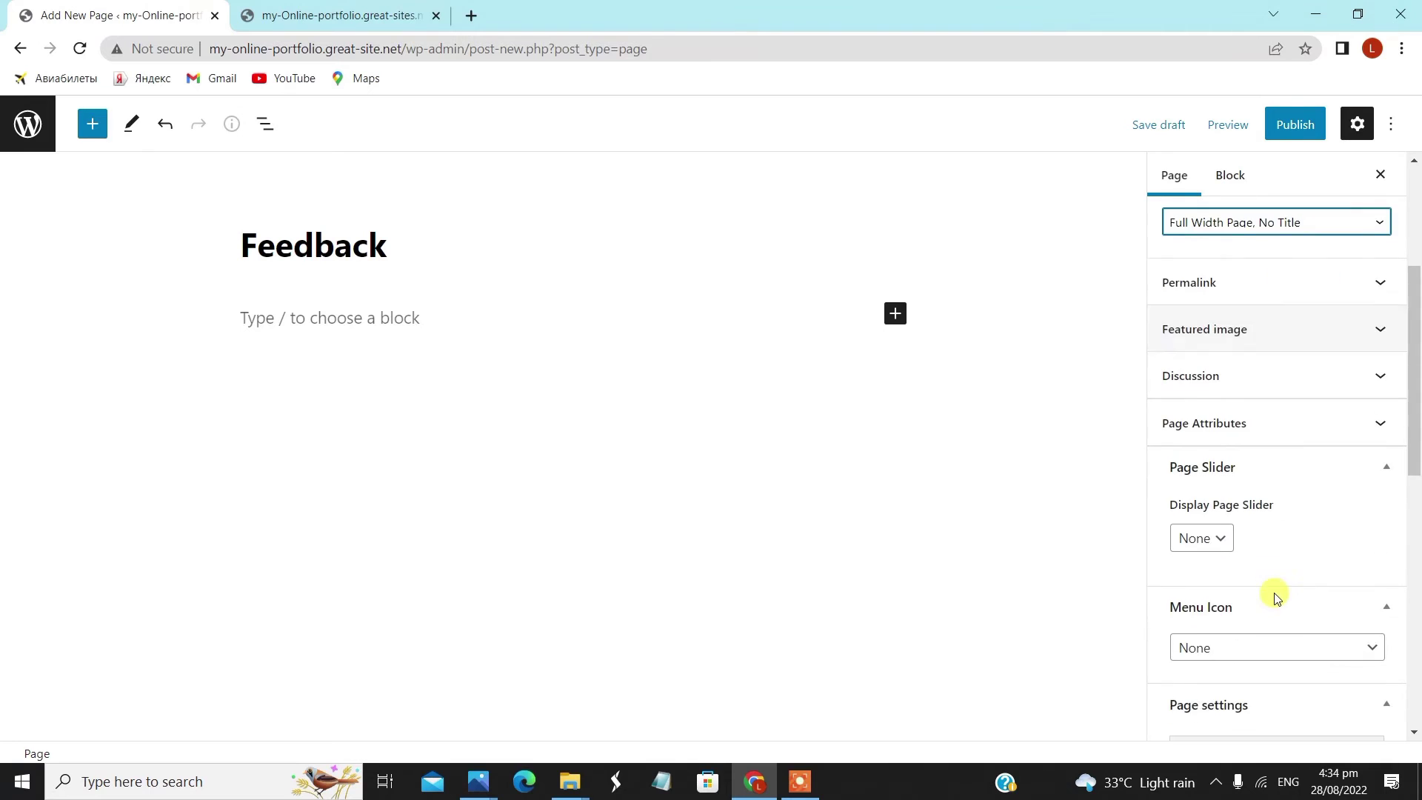
pyautogui.click(1289, 495)
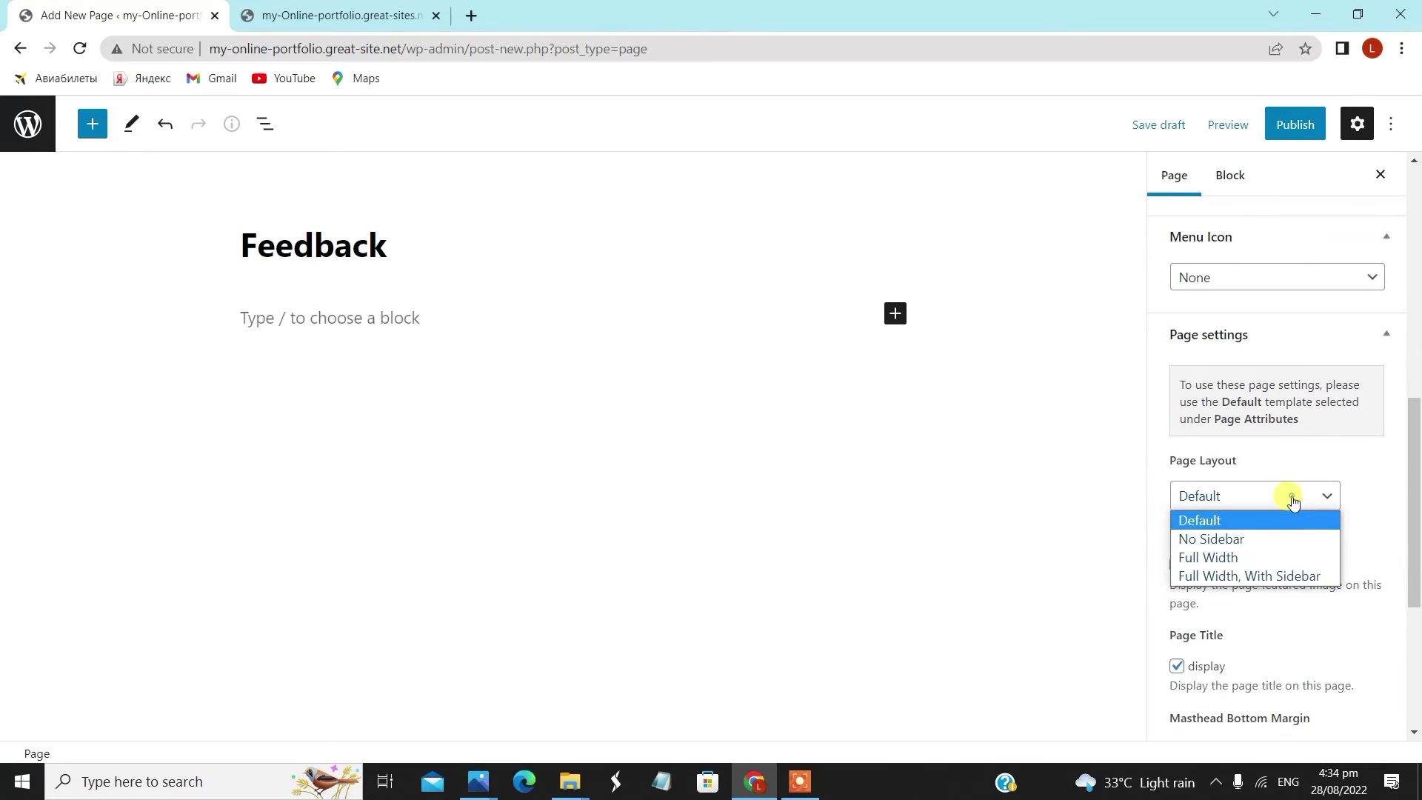
pyautogui.click(1279, 555)
pyautogui.click(1178, 566)
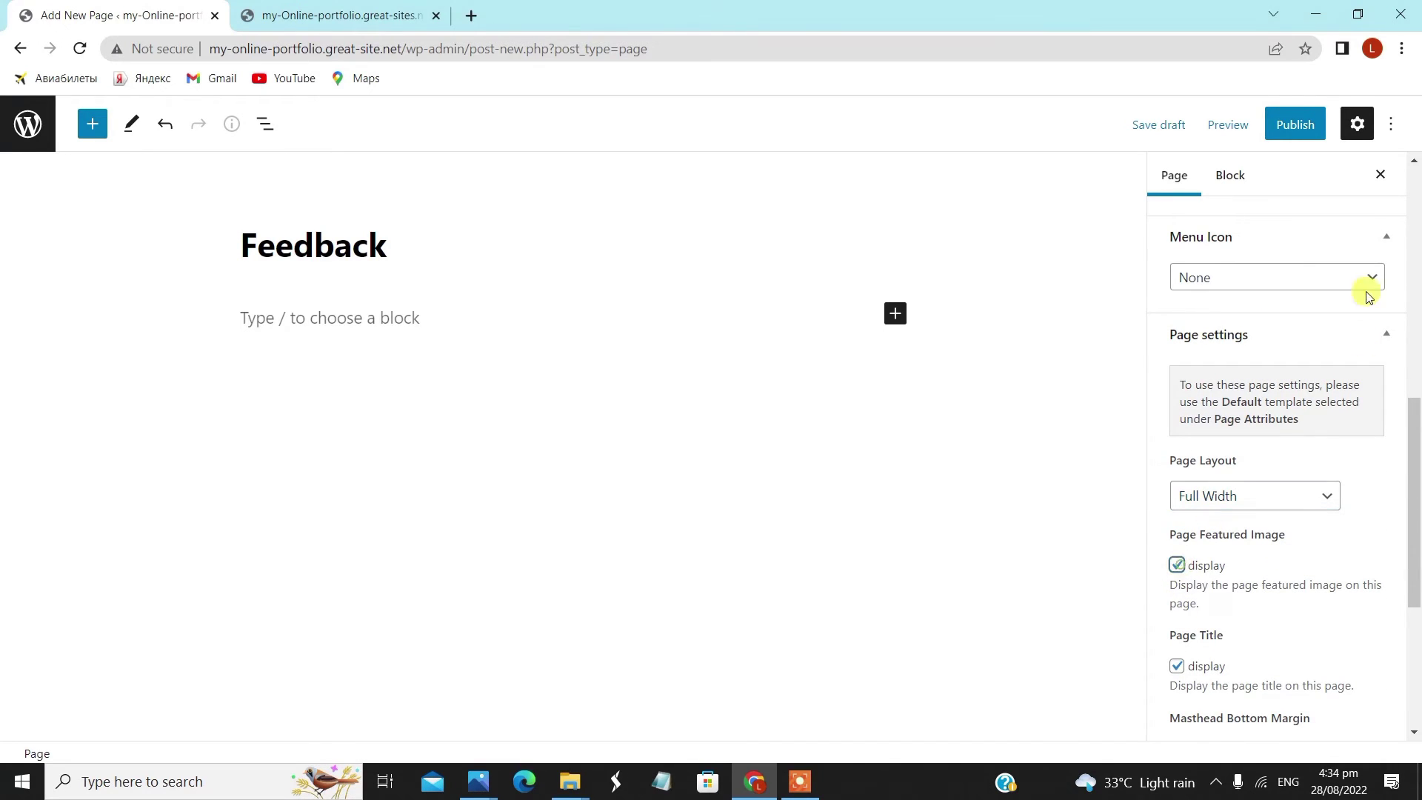
pyautogui.click(1297, 127)
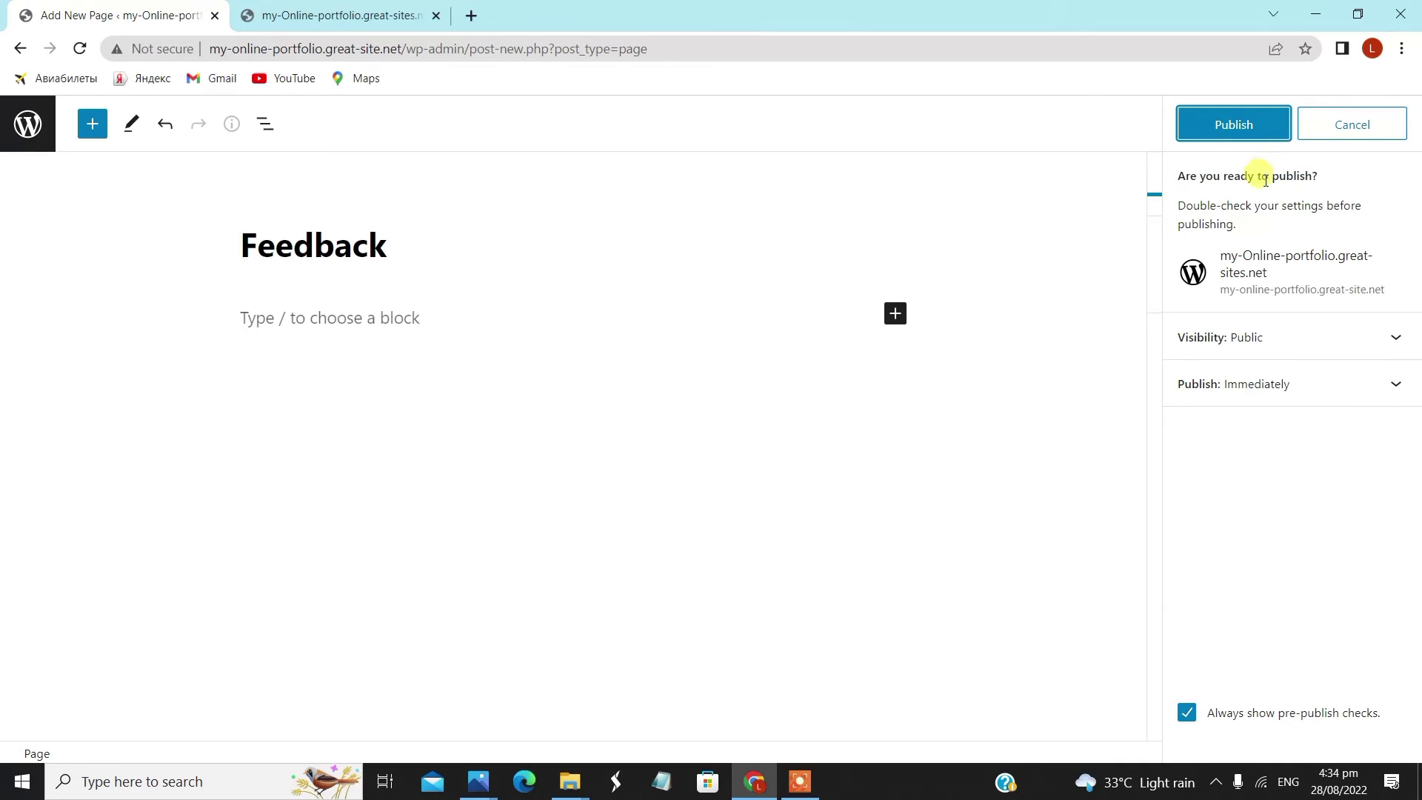
pyautogui.click(1226, 123)
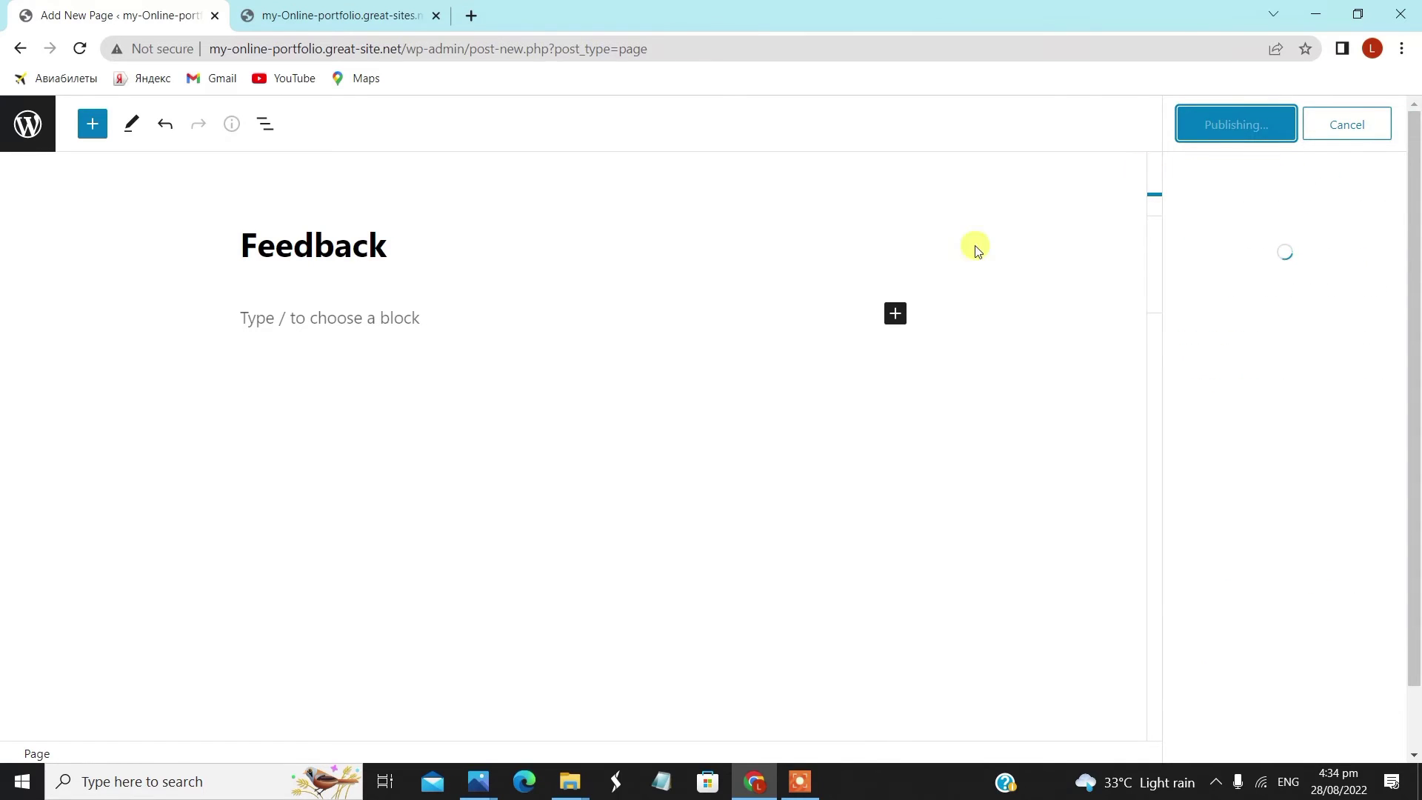
# - Add another page titled "Contact Me" and assign it the "Full Width Page, No Title" template
pyautogui.click(33, 126)
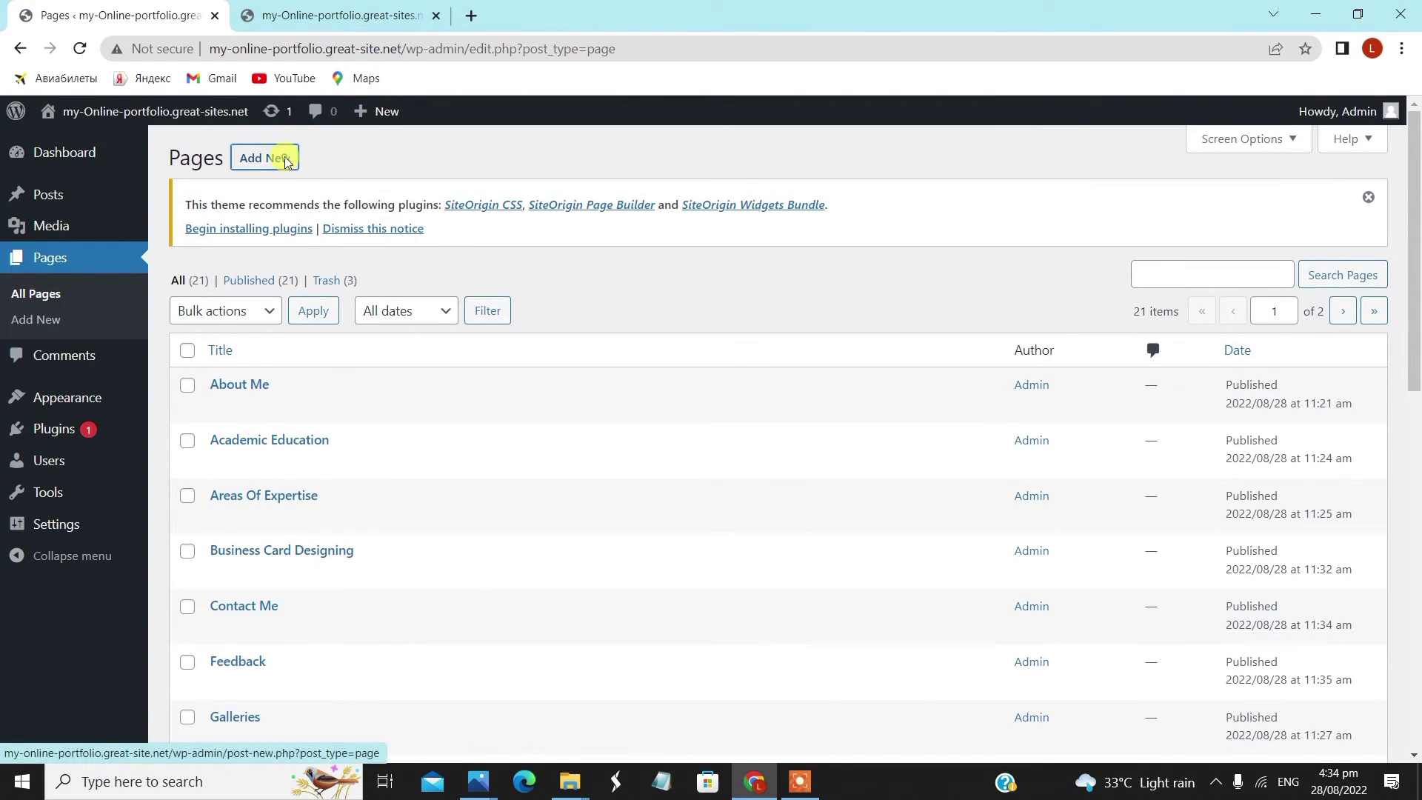
pyautogui.click(287, 160)
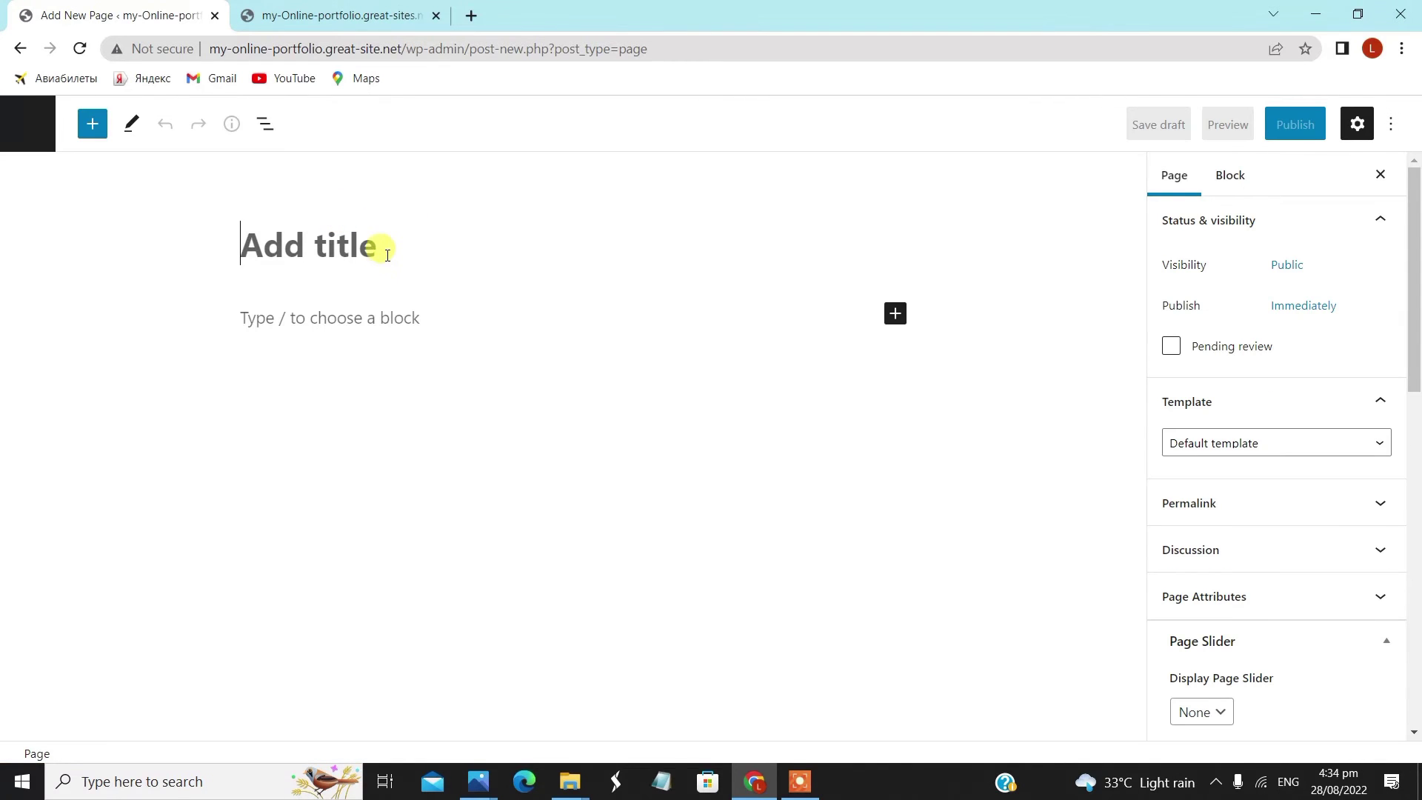
pyautogui.write('Contact Me')
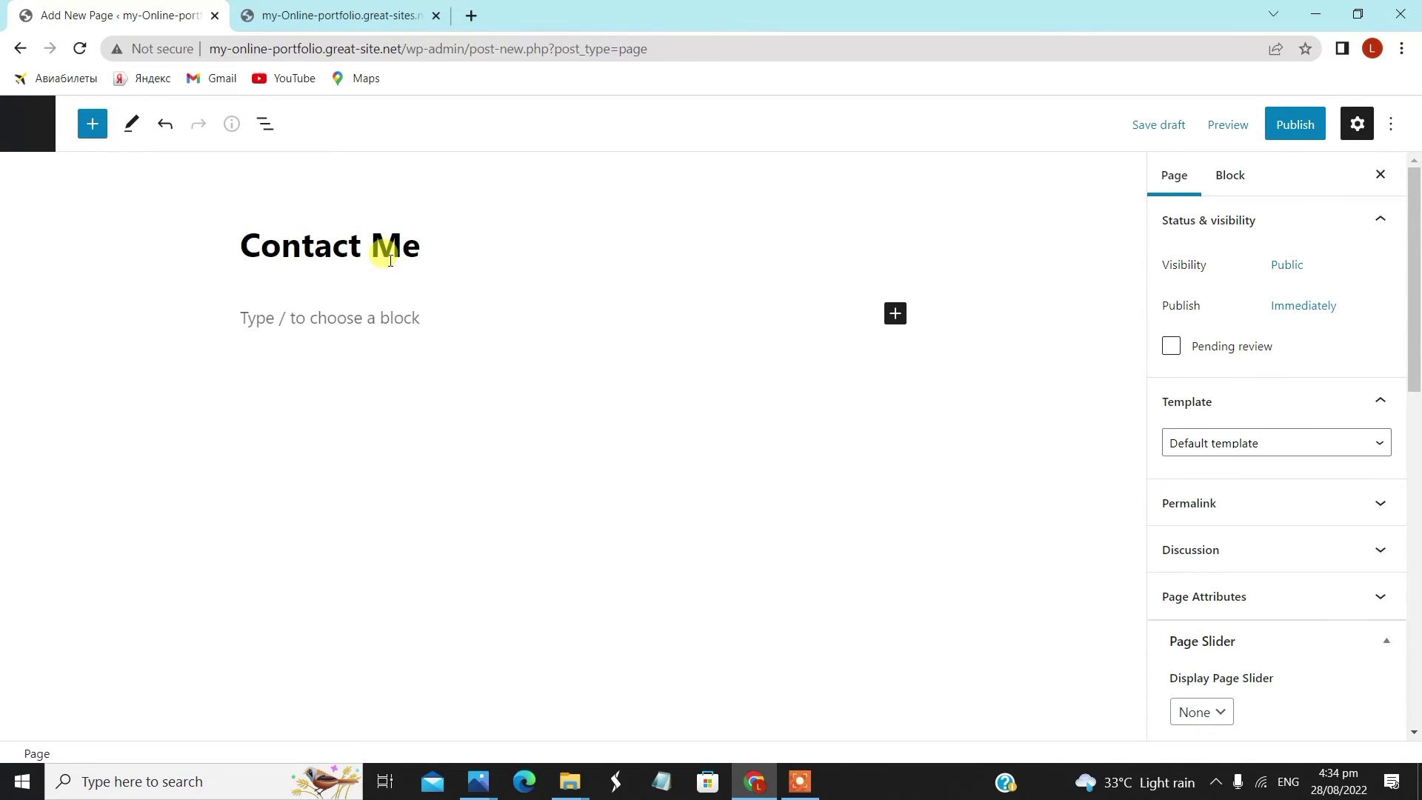
pyautogui.click(1265, 442)
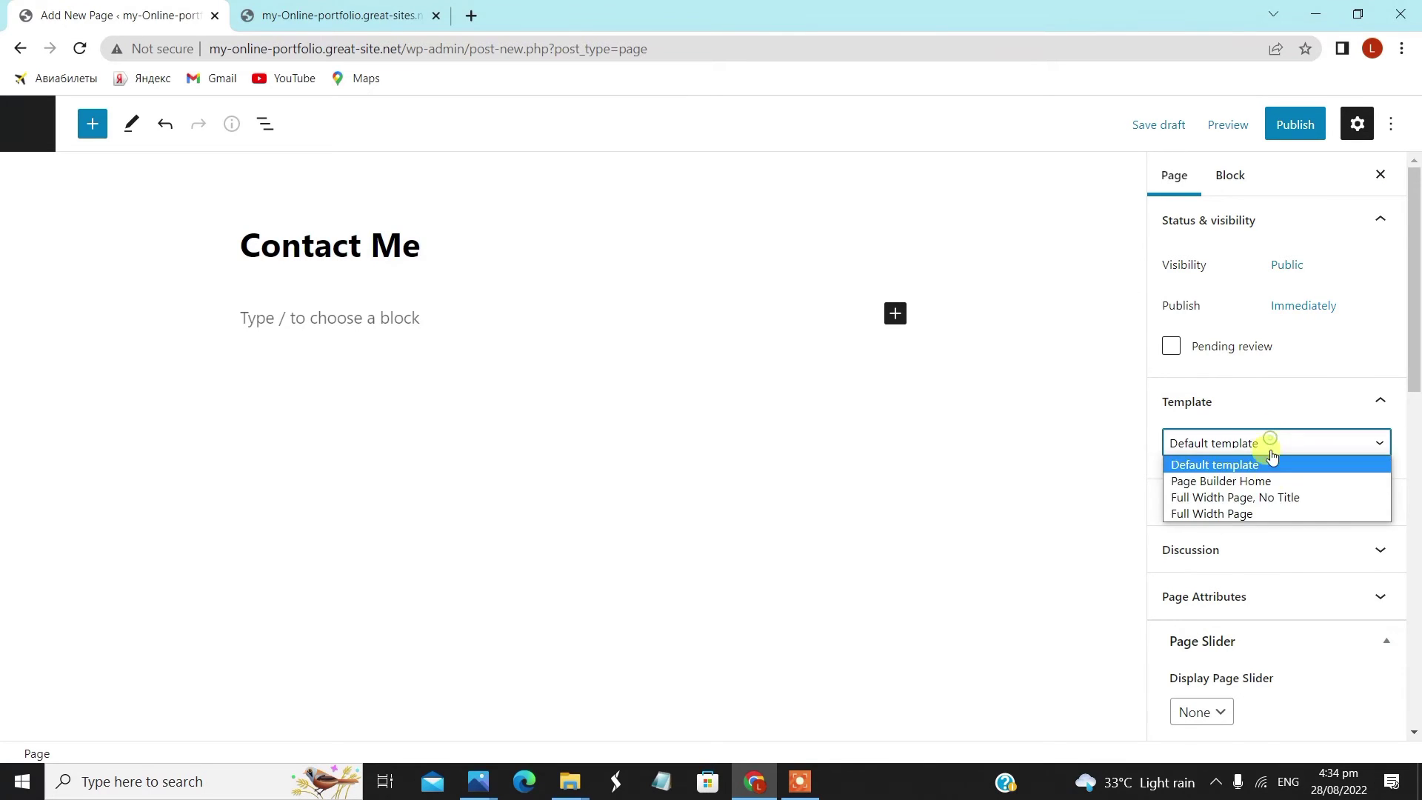
pyautogui.click(1268, 504)
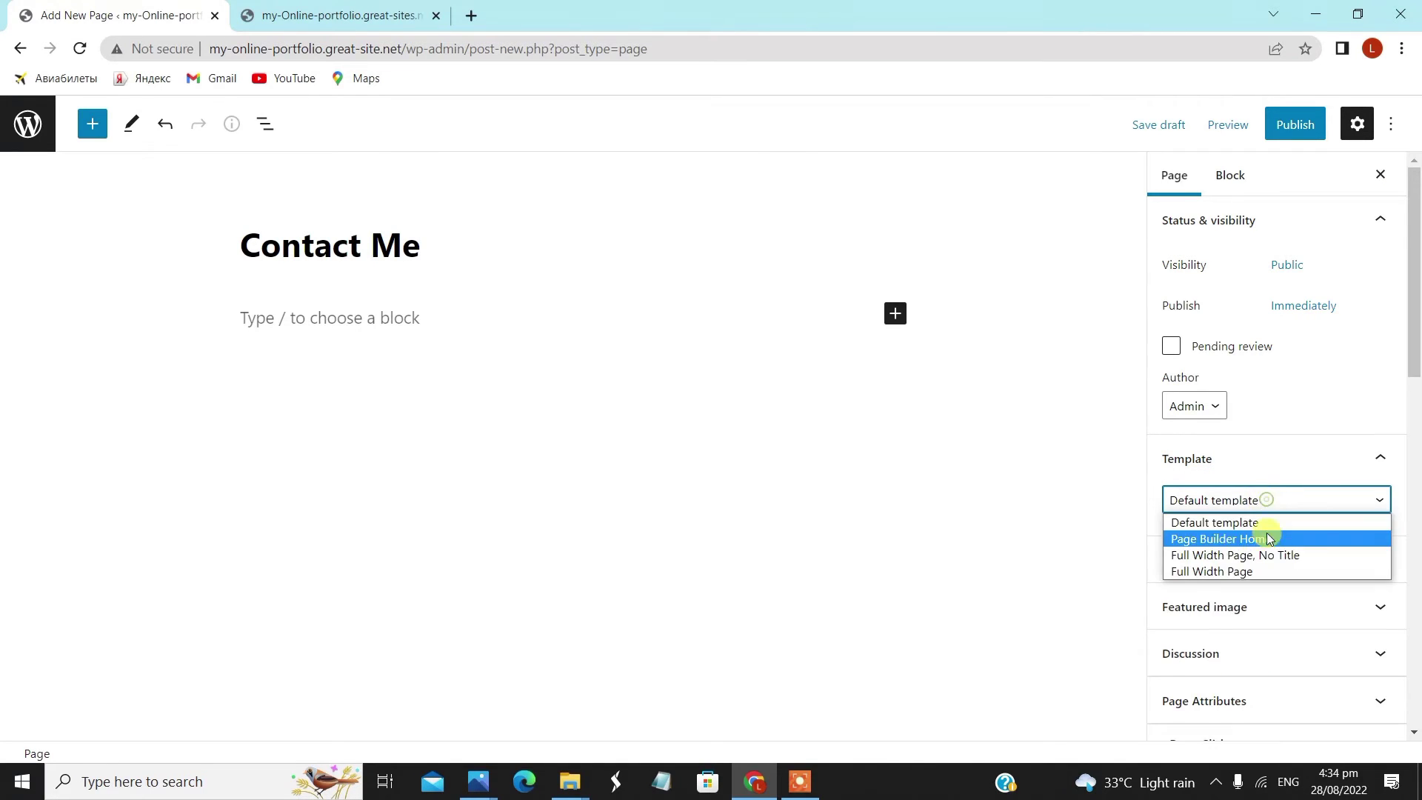
pyautogui.click(1267, 554)
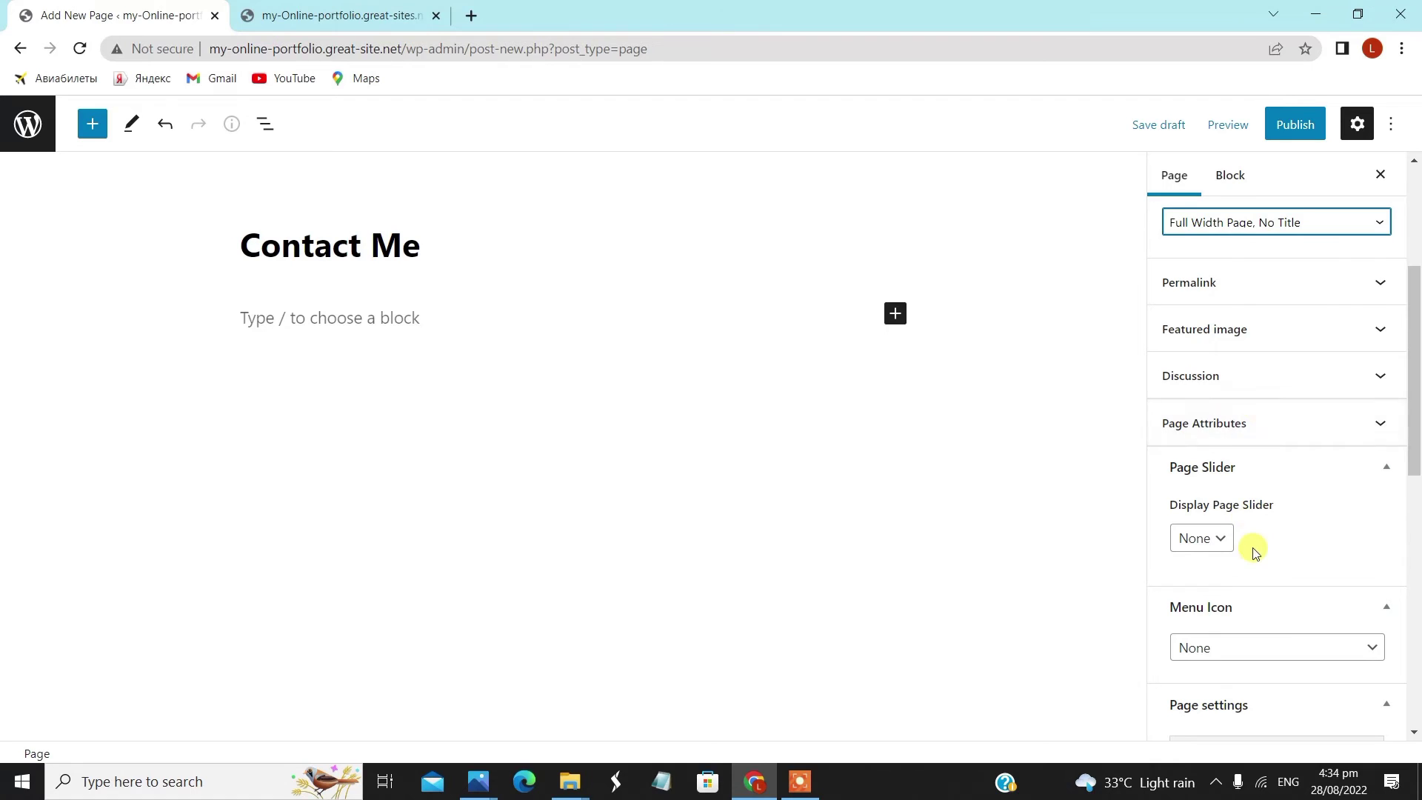
# - Set the second Contact Me page's layout to Full Width with the page featured image displayed, and publish the page
pyautogui.scroll(-6, 1254, 524)
pyautogui.click(1249, 405)
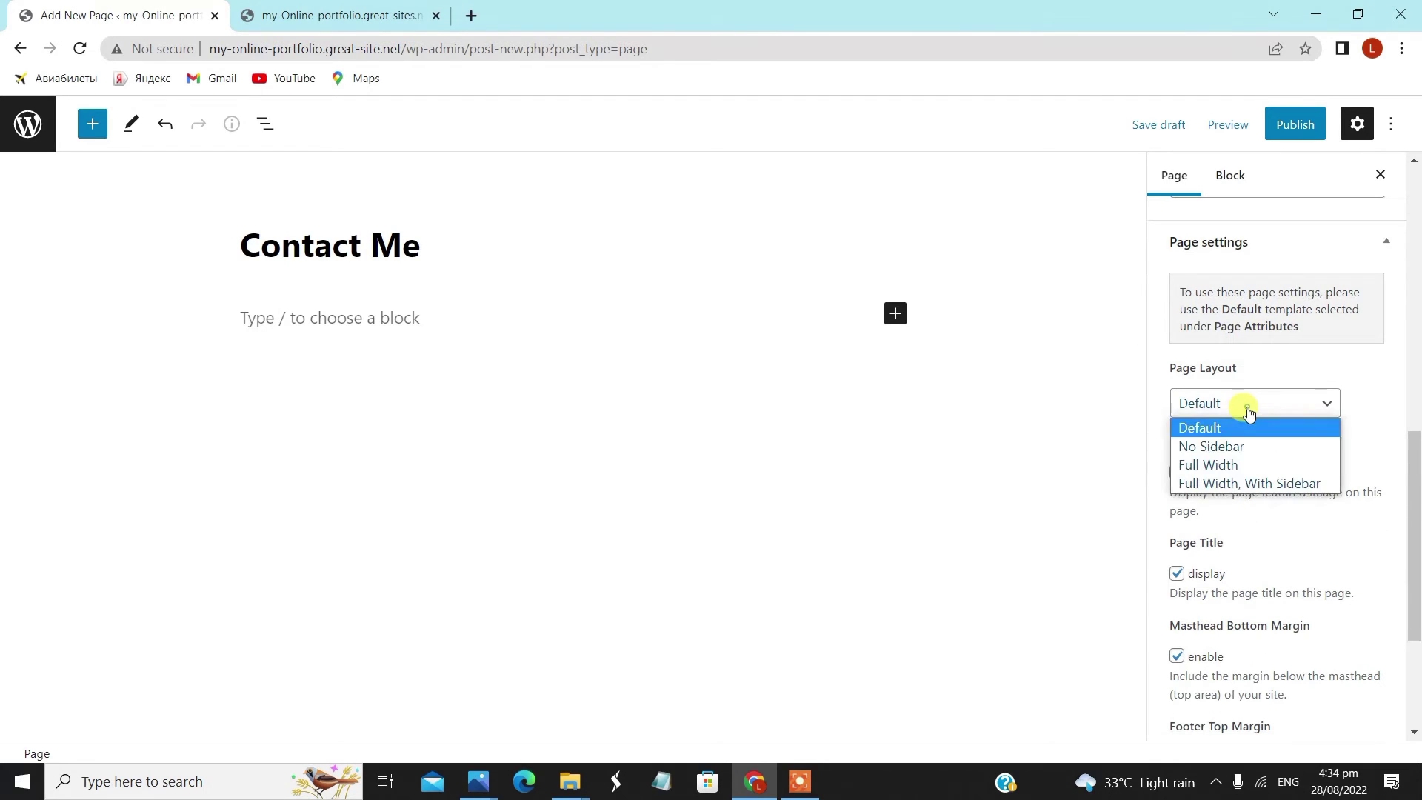
pyautogui.click(1221, 464)
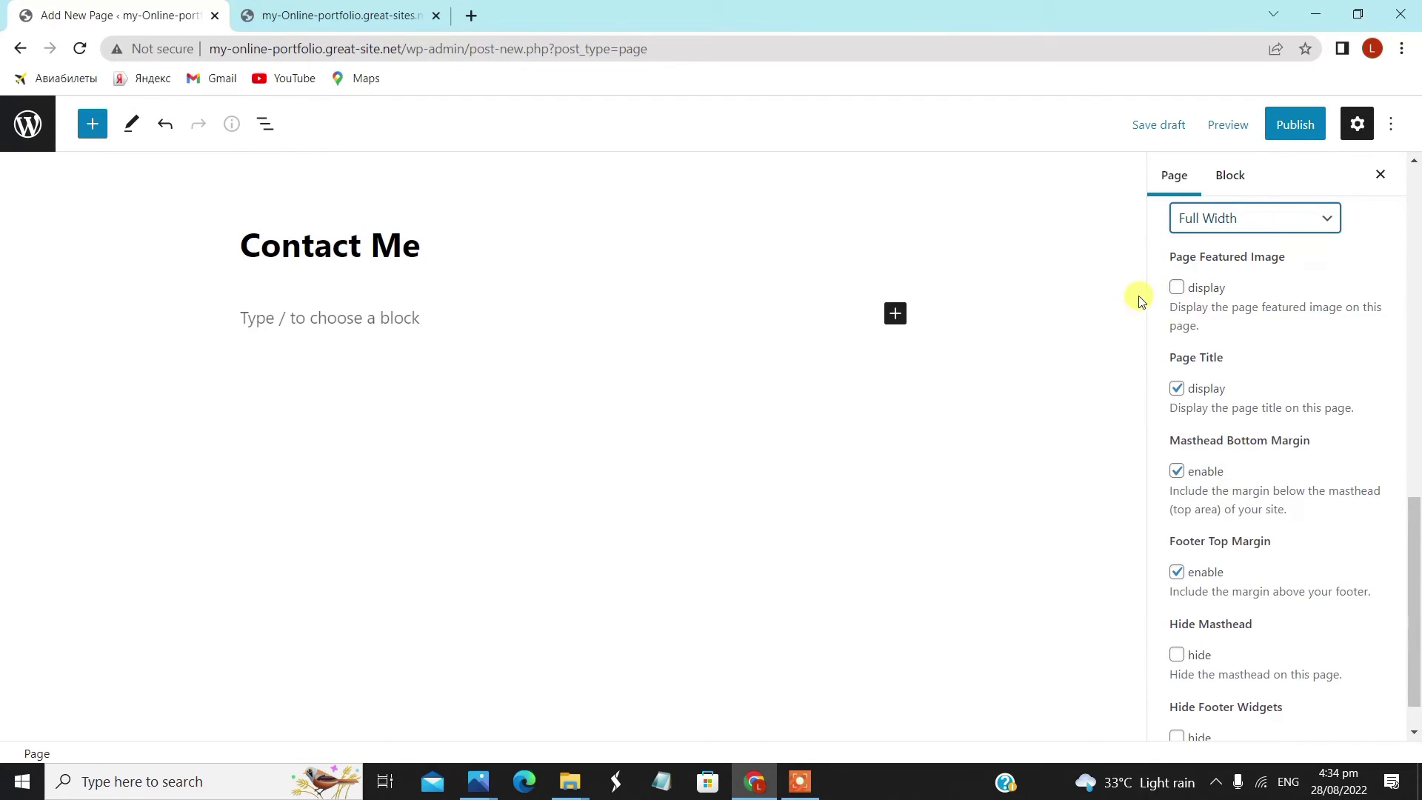
pyautogui.click(1176, 287)
pyautogui.click(1283, 126)
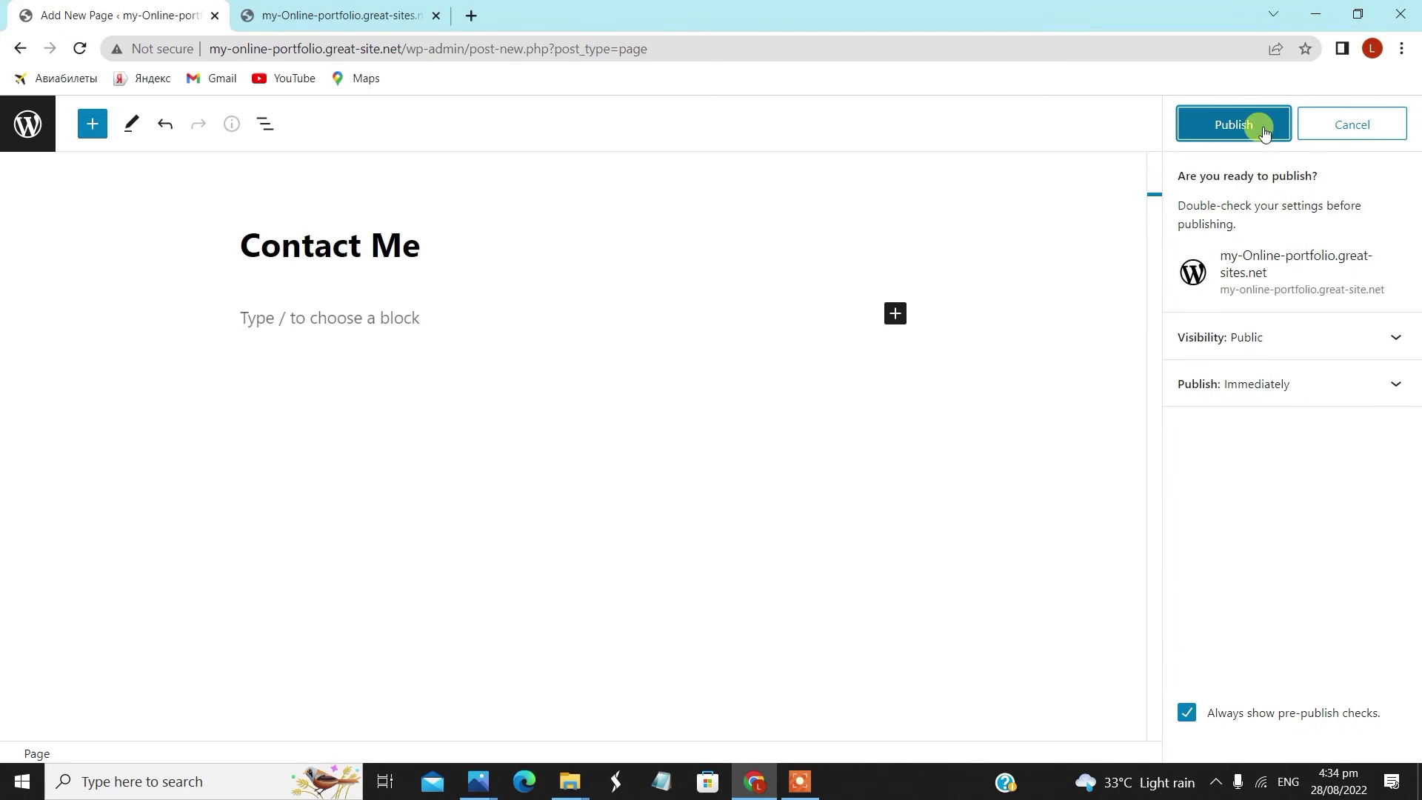
pyautogui.click(1262, 121)
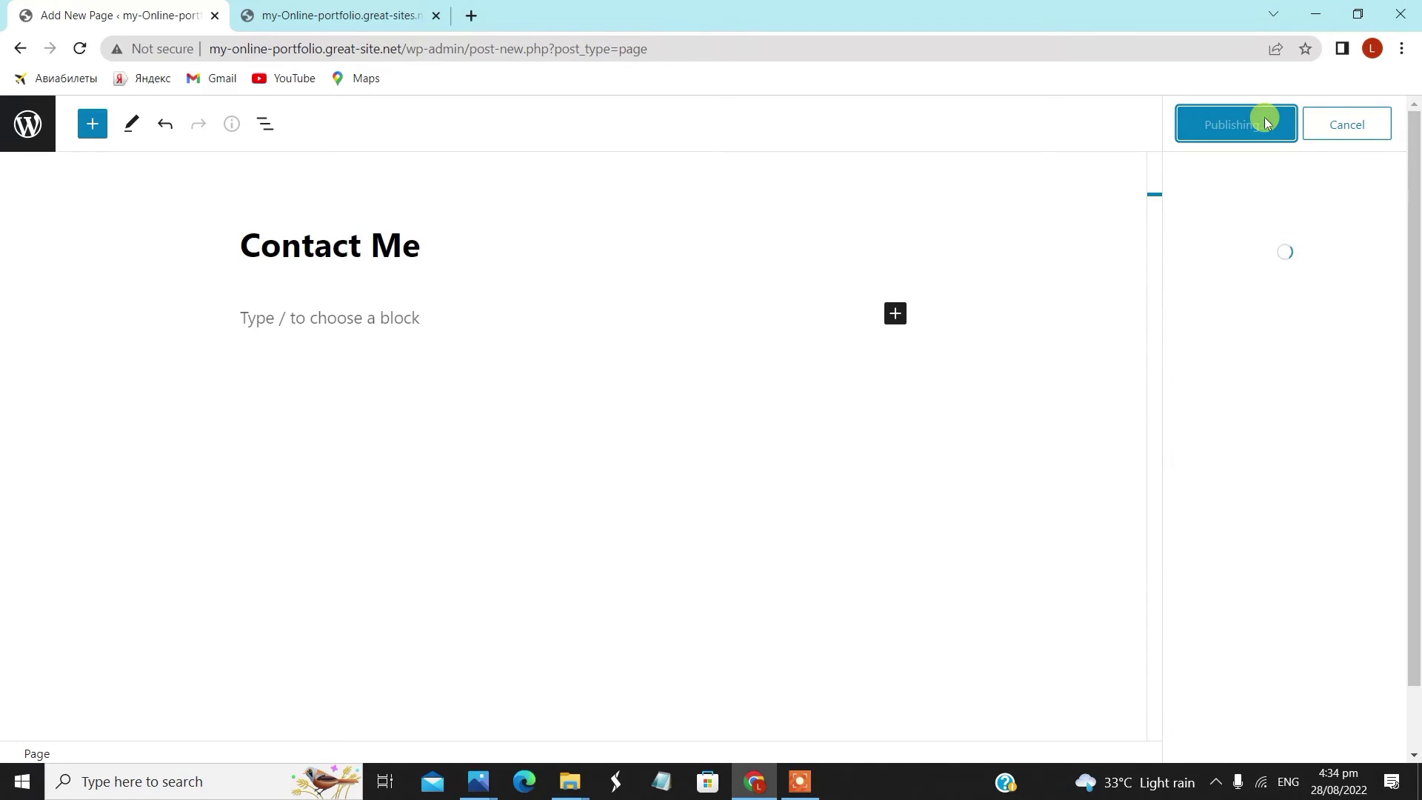
# - Add a new page titled "Site Map" and assign it the "Full Width Page, No Title" template
pyautogui.click(28, 126)
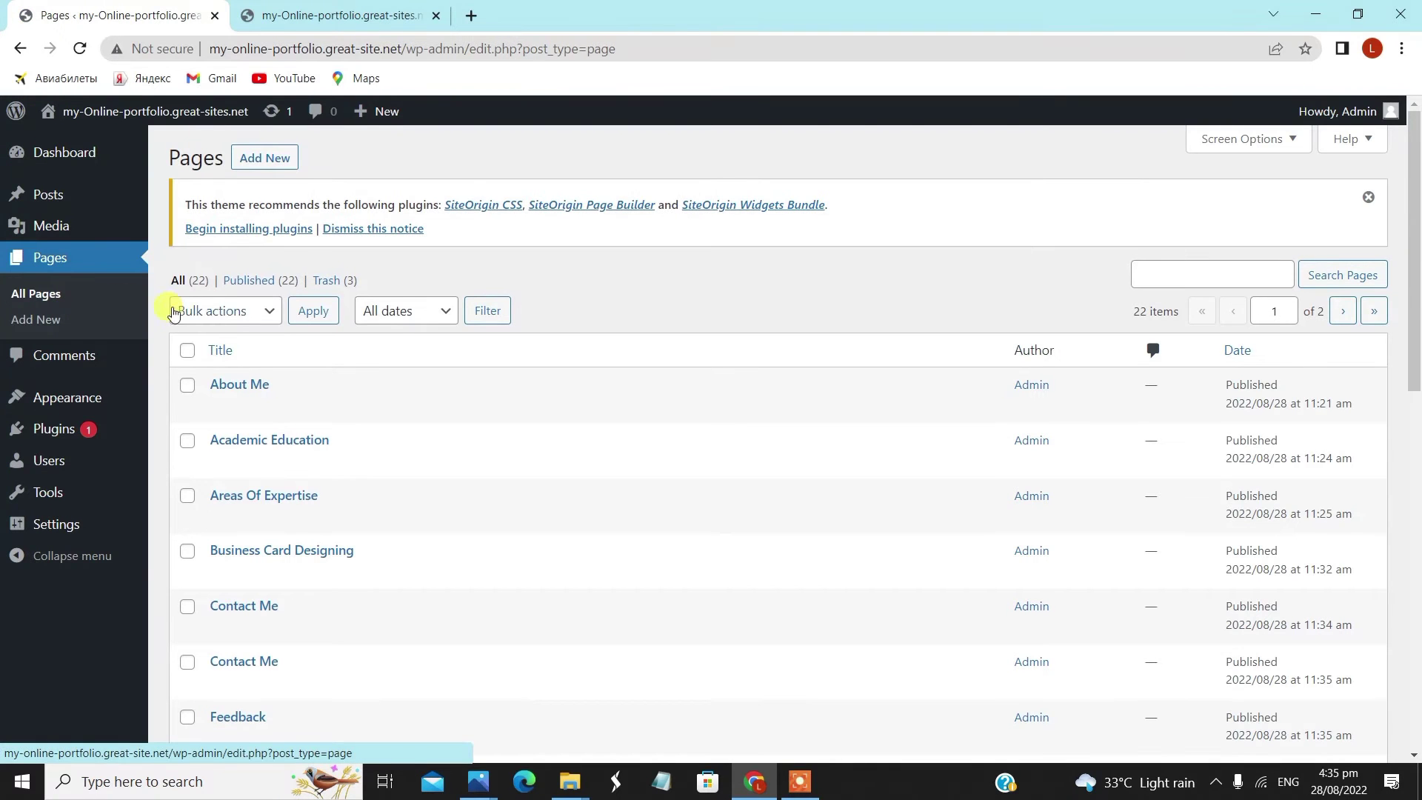
pyautogui.click(282, 167)
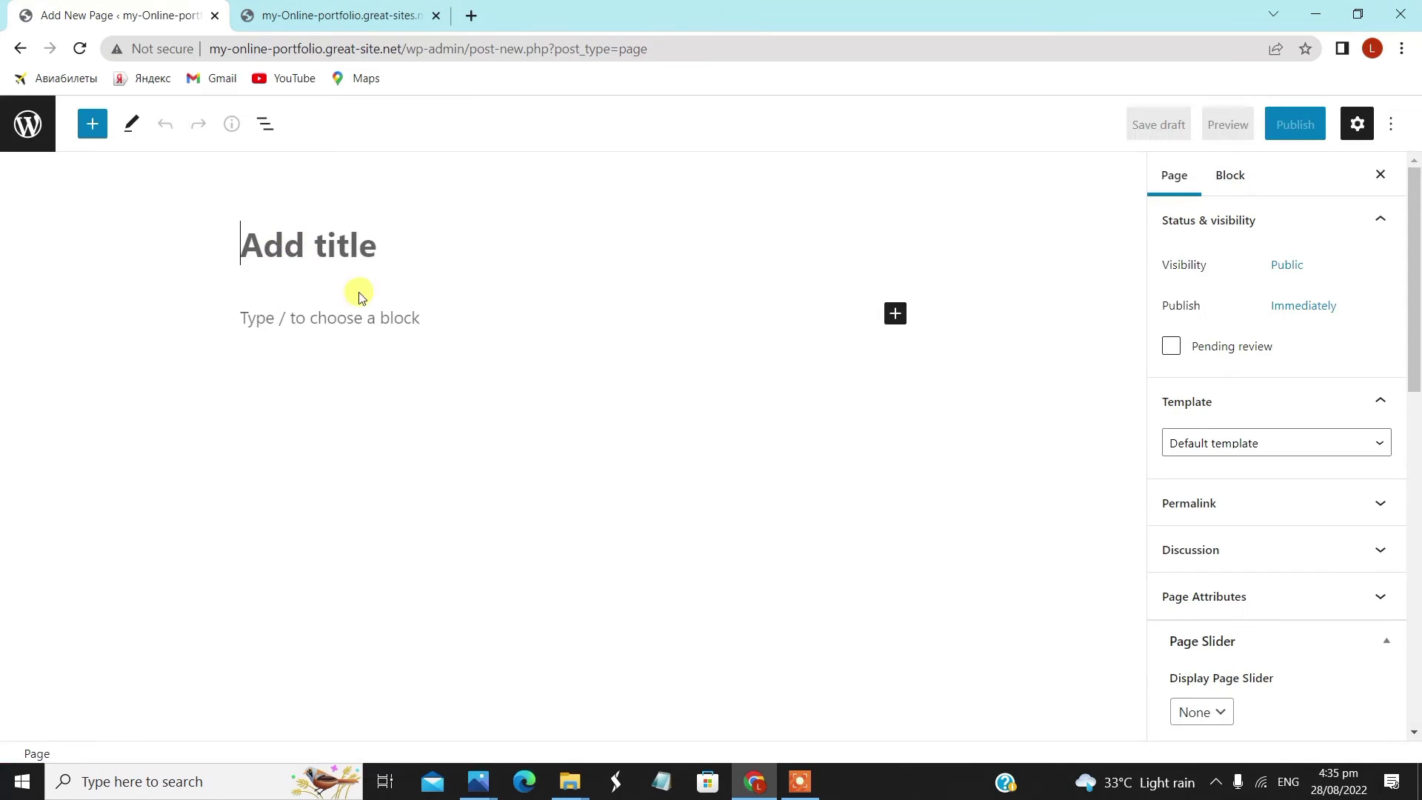
pyautogui.write('S')
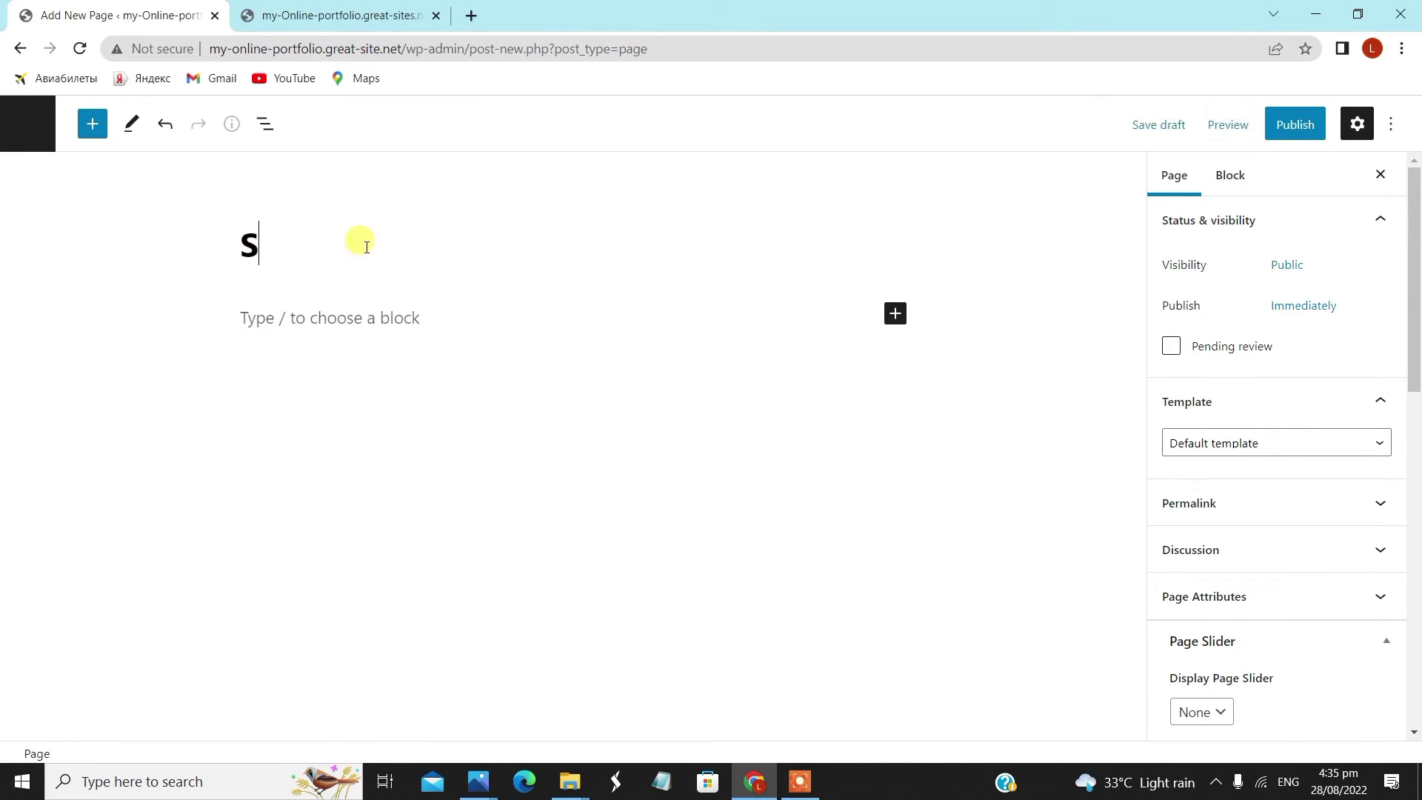
pyautogui.write('ite')
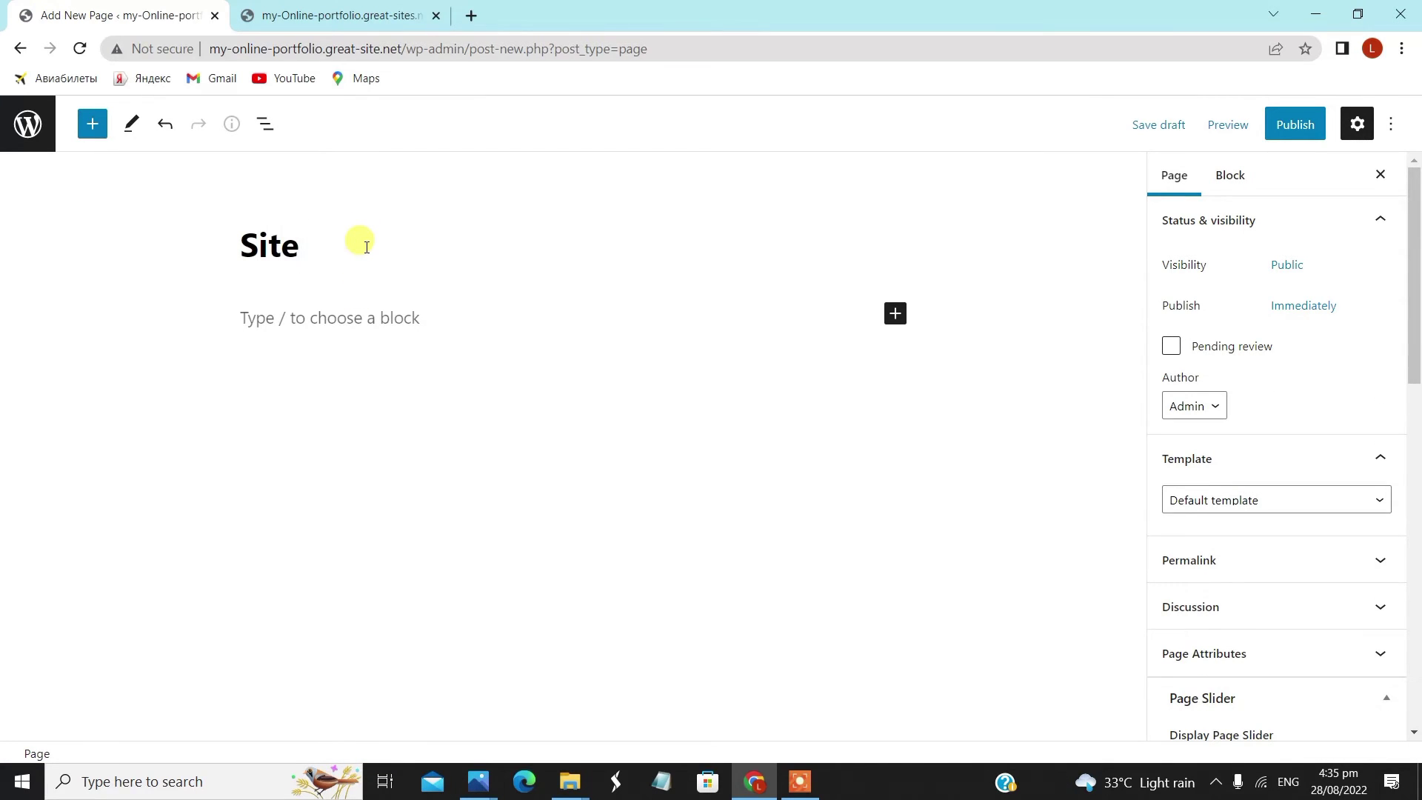
pyautogui.write(' Map')
pyautogui.click(1244, 499)
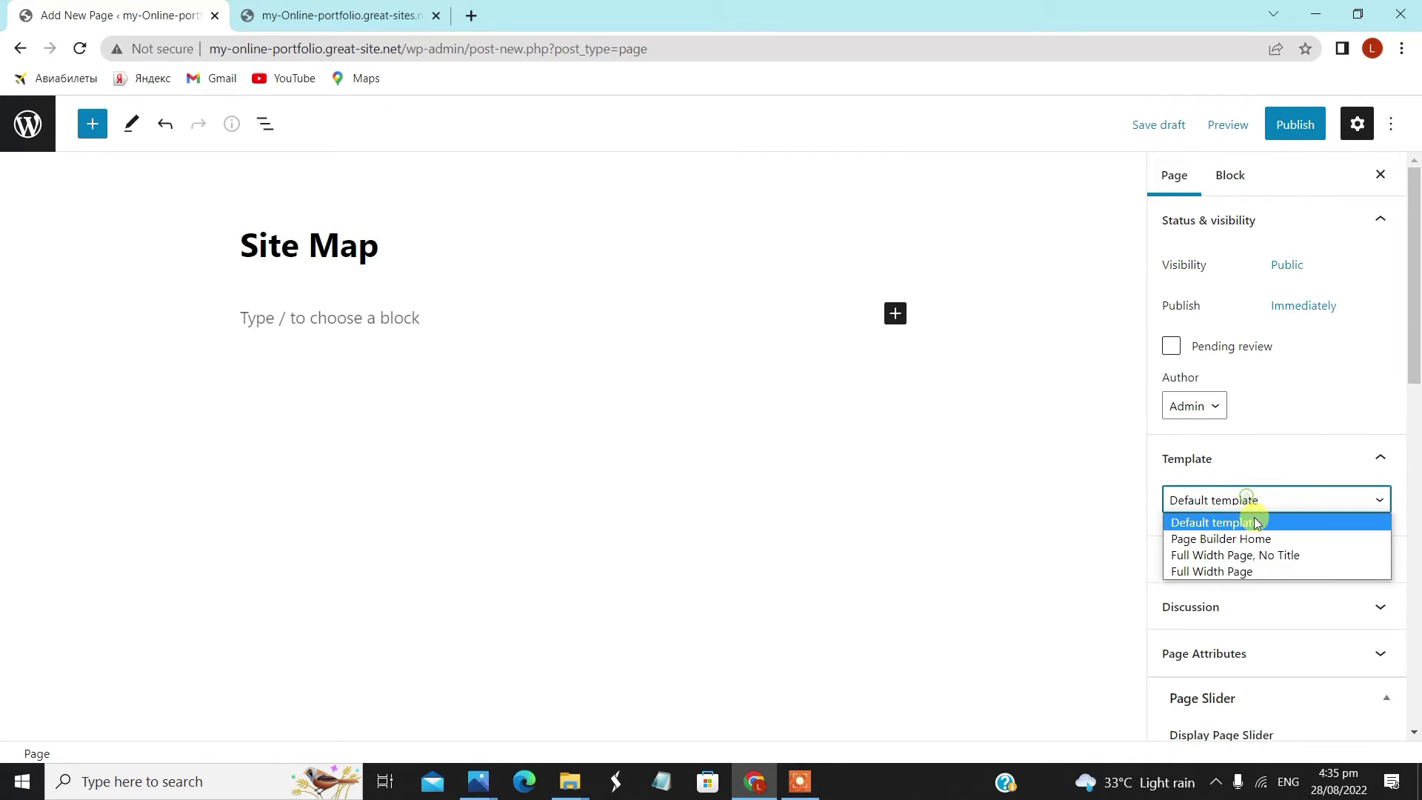
pyautogui.click(1256, 561)
# - Set the Site Map page layout to Full Width with the page featured image displayed, and publish the page
pyautogui.scroll(-8, 1261, 452)
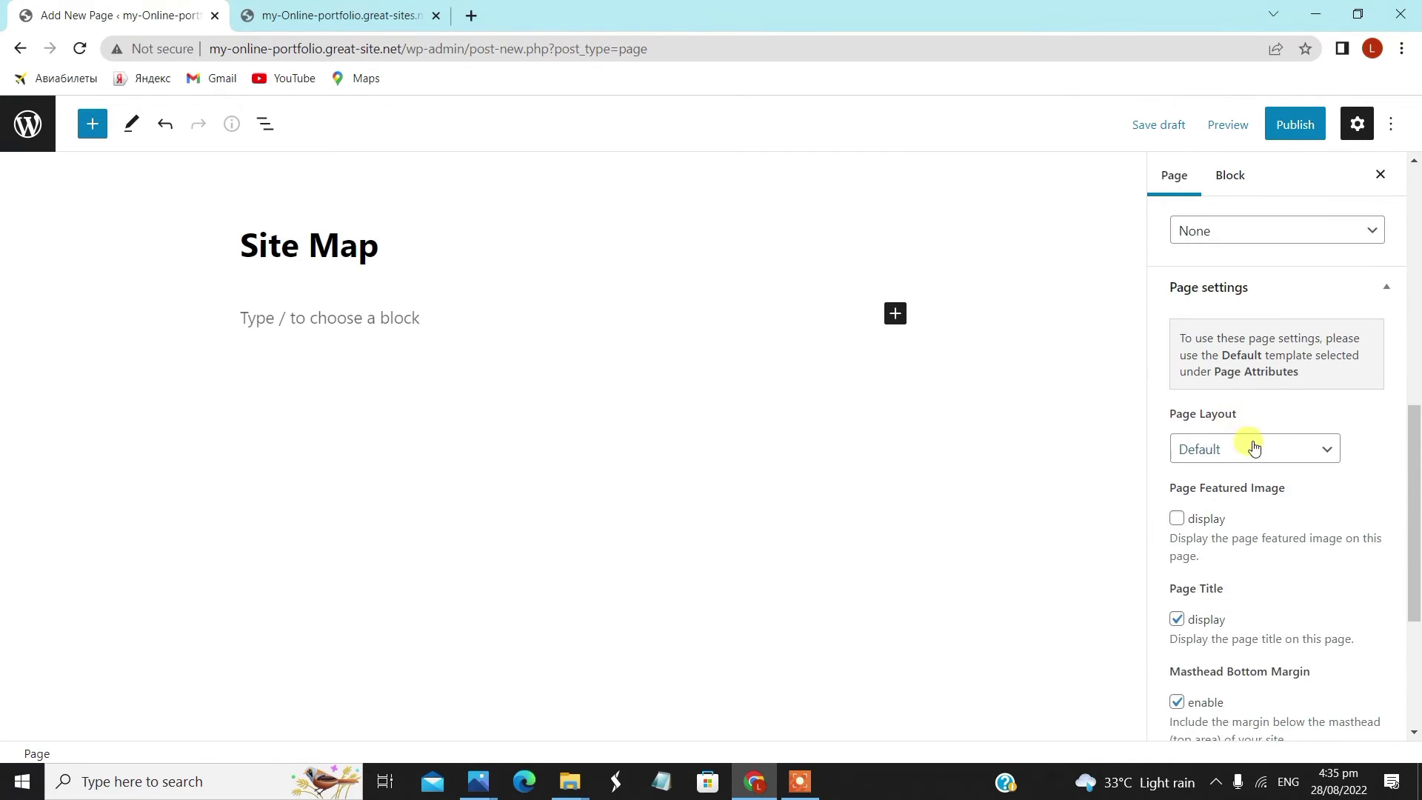
pyautogui.click(1254, 447)
pyautogui.click(1256, 502)
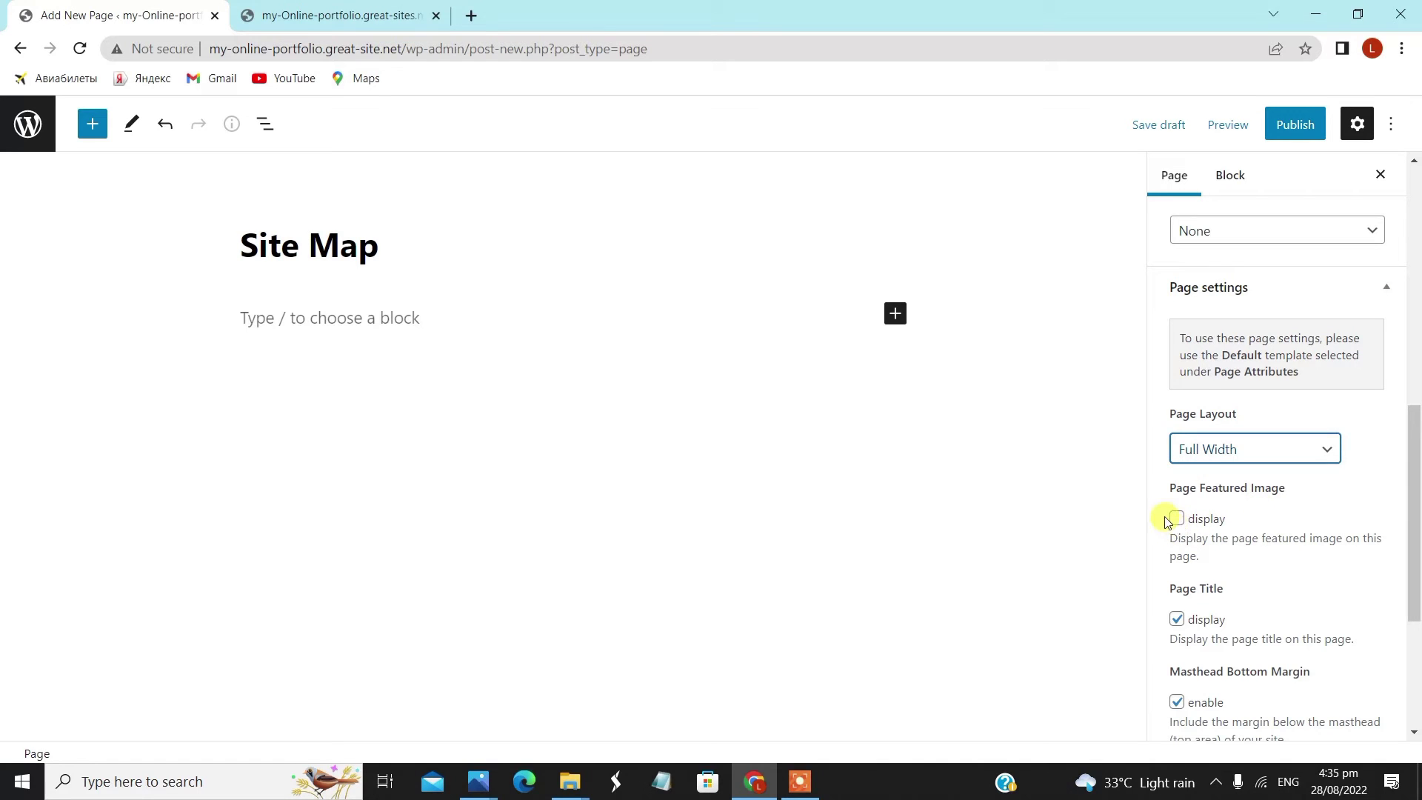
pyautogui.click(1177, 519)
pyautogui.click(1294, 128)
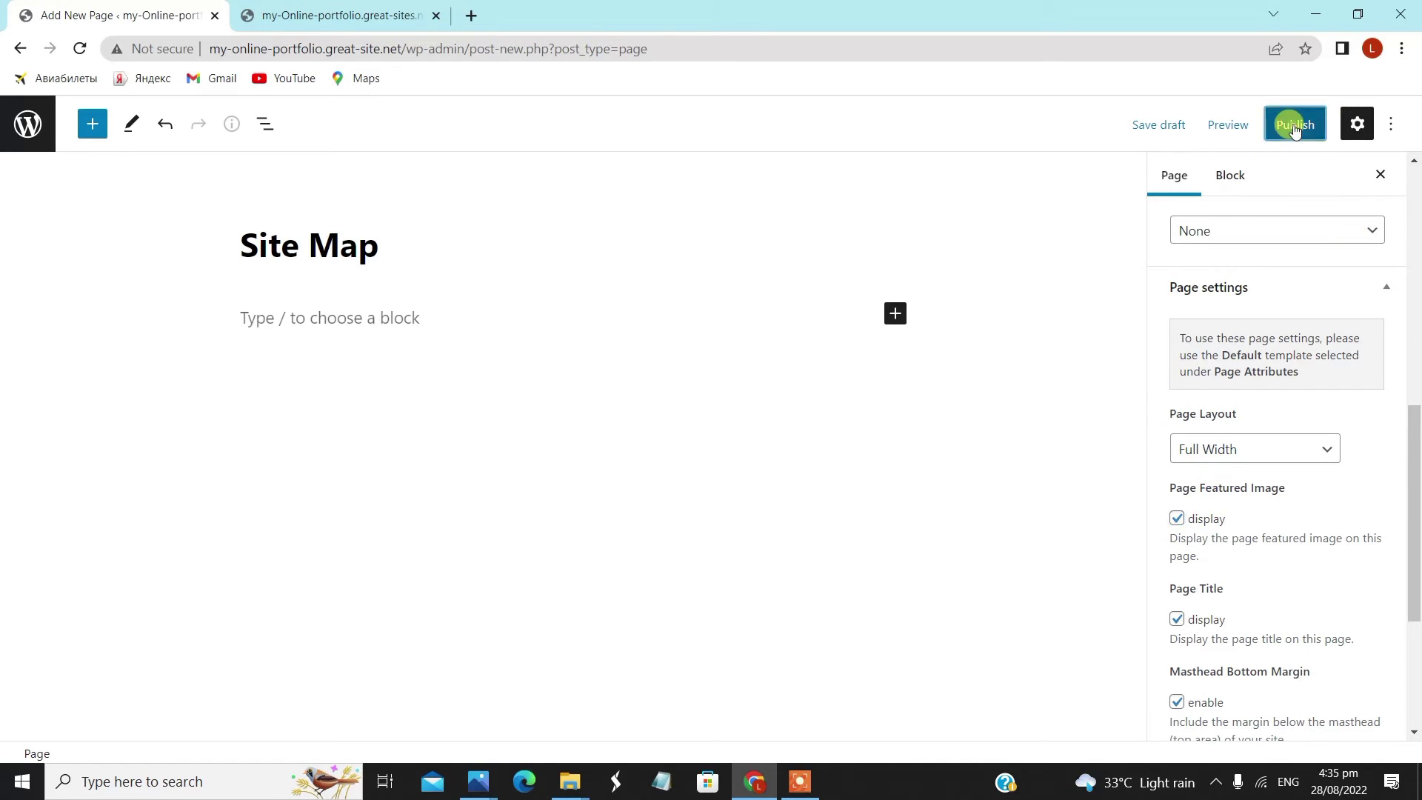
pyautogui.click(1252, 128)
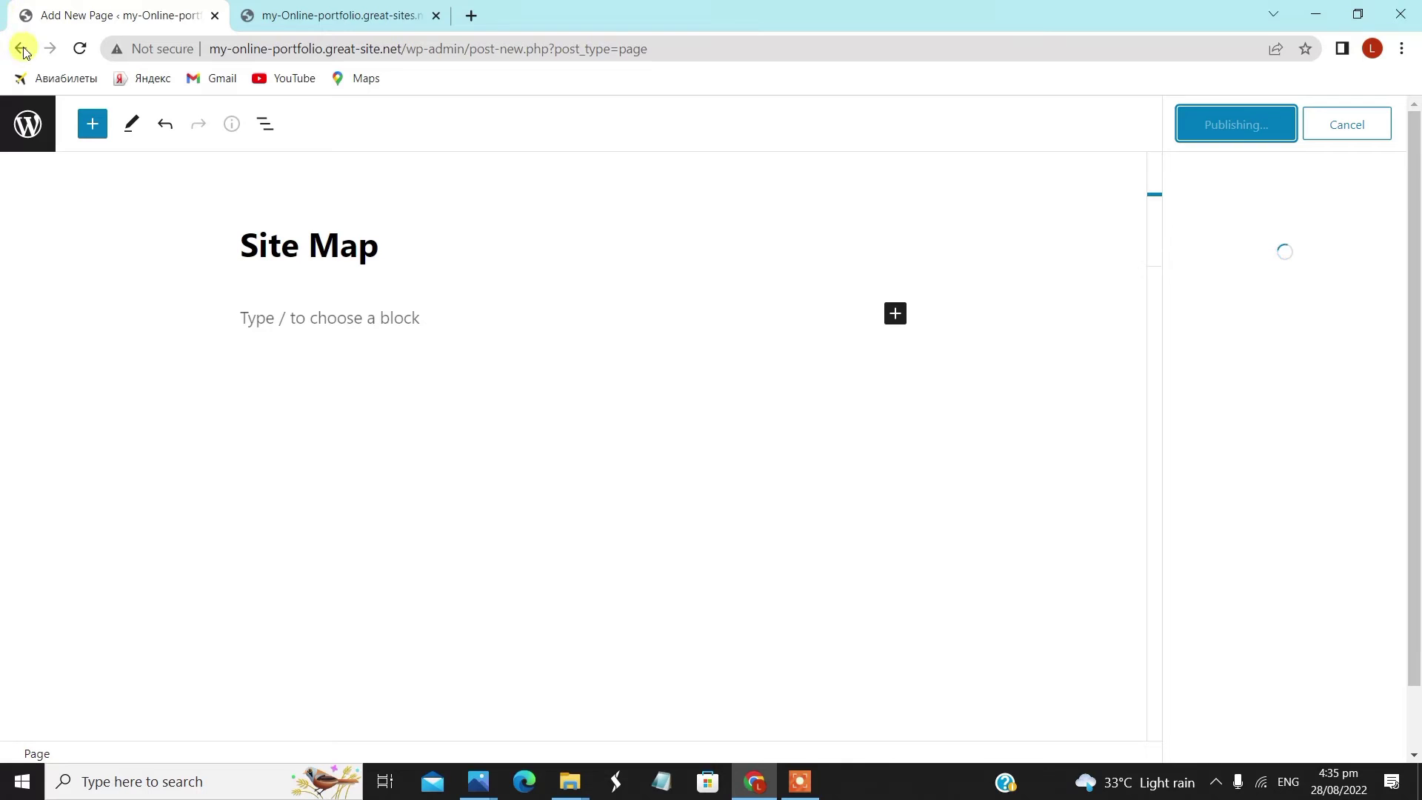
# - Review the list of published pages and check how they appear in the live site's navigation
pyautogui.click(13, 124)
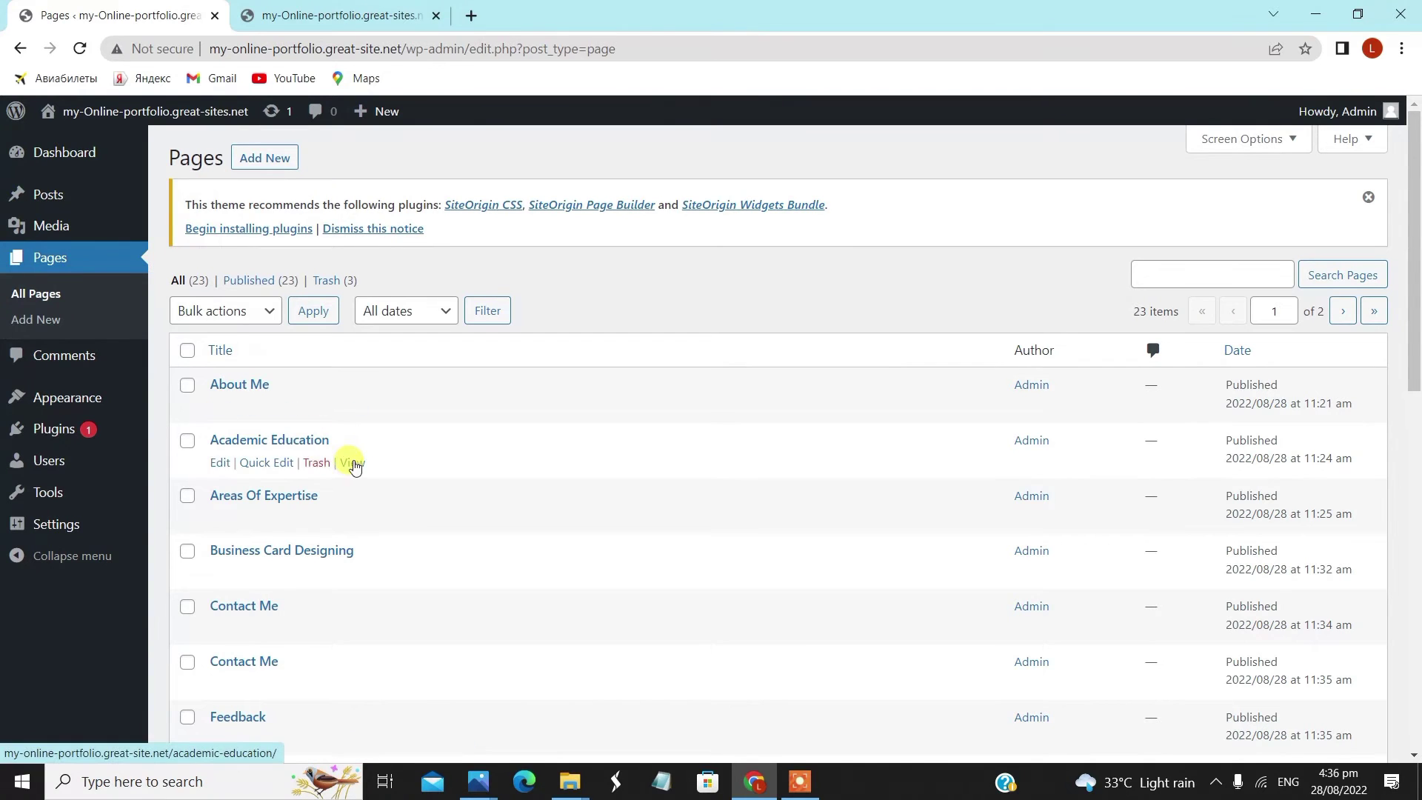
pyautogui.moveTo(354, 414)
pyautogui.scroll(-11, 396, 407)
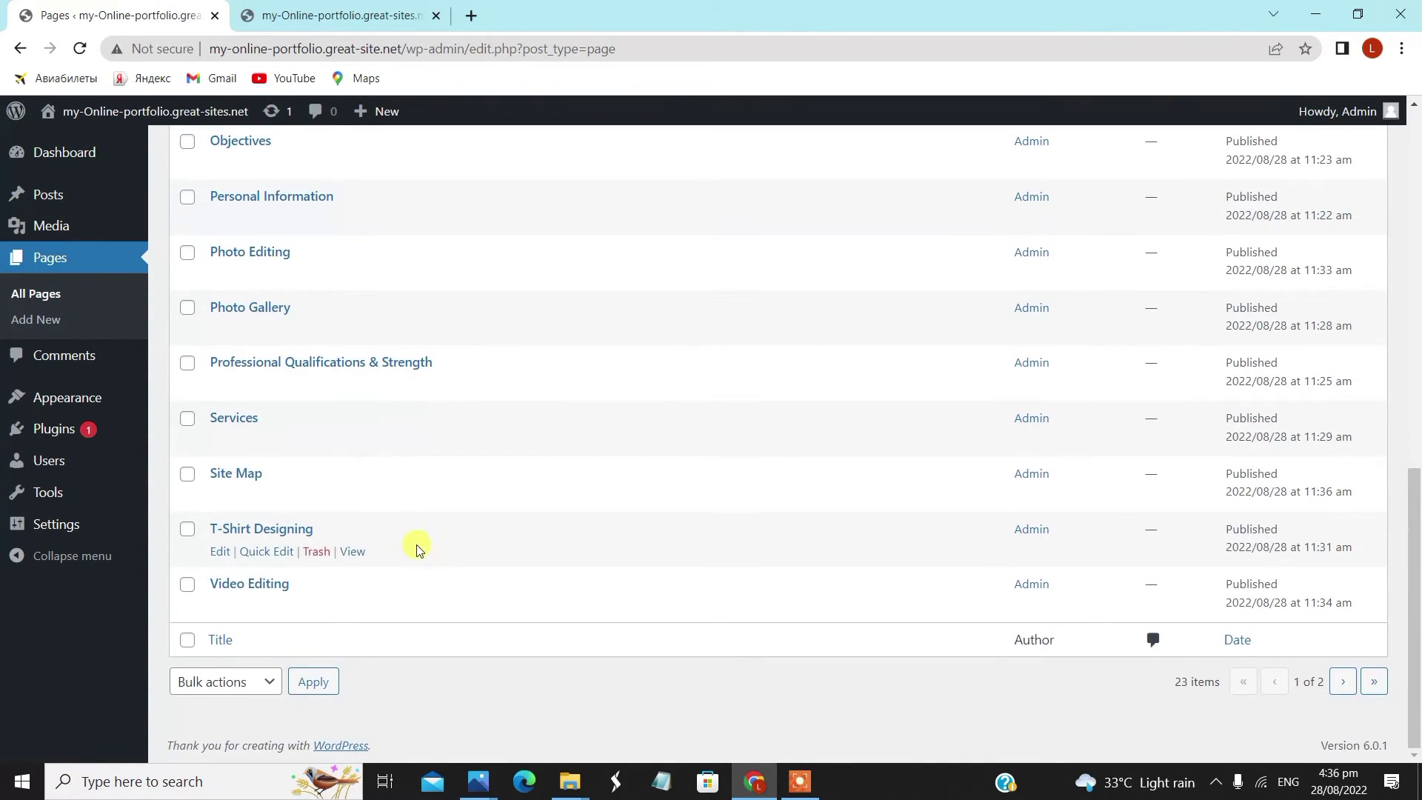
pyautogui.scroll(5, 445, 474)
pyautogui.scroll(5, 445, 414)
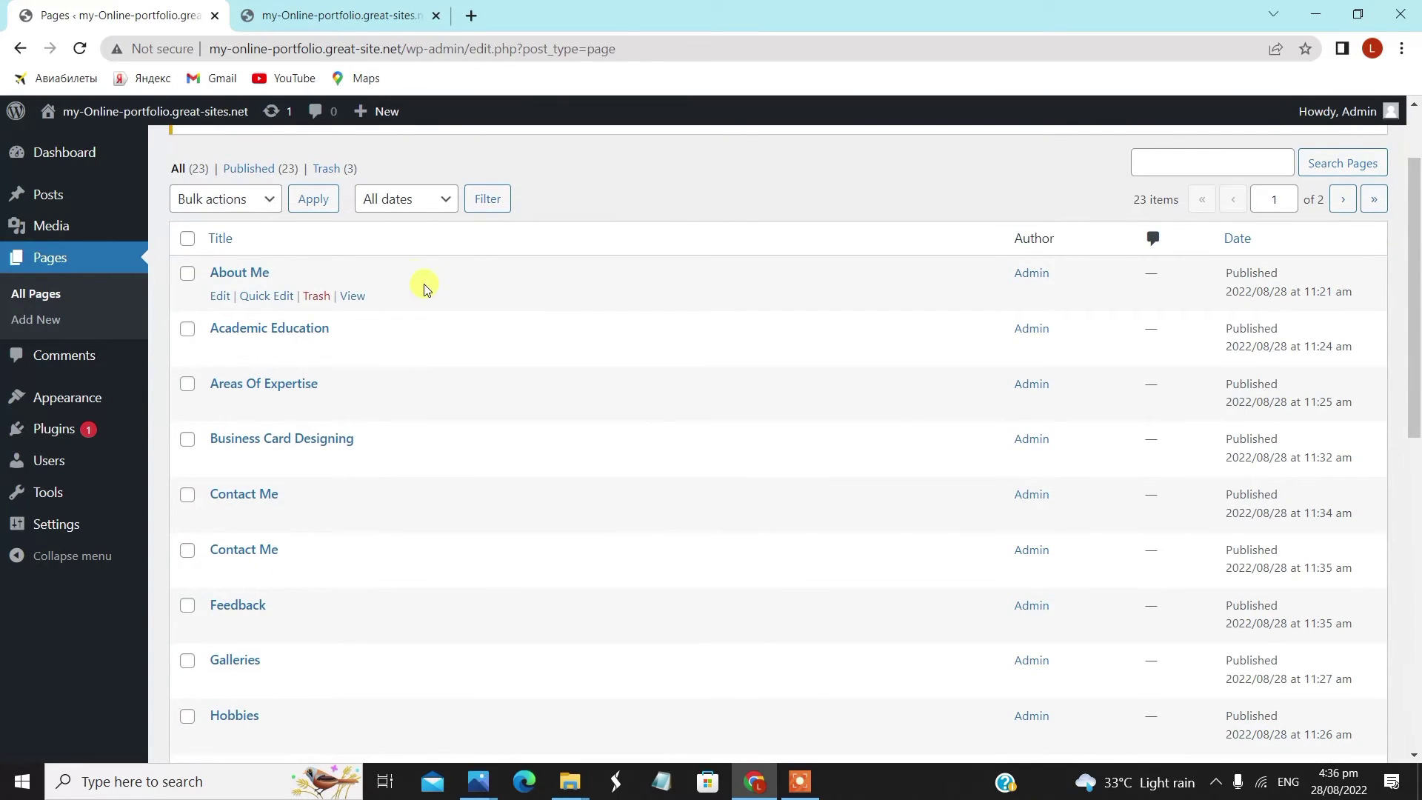
pyautogui.click(339, 15)
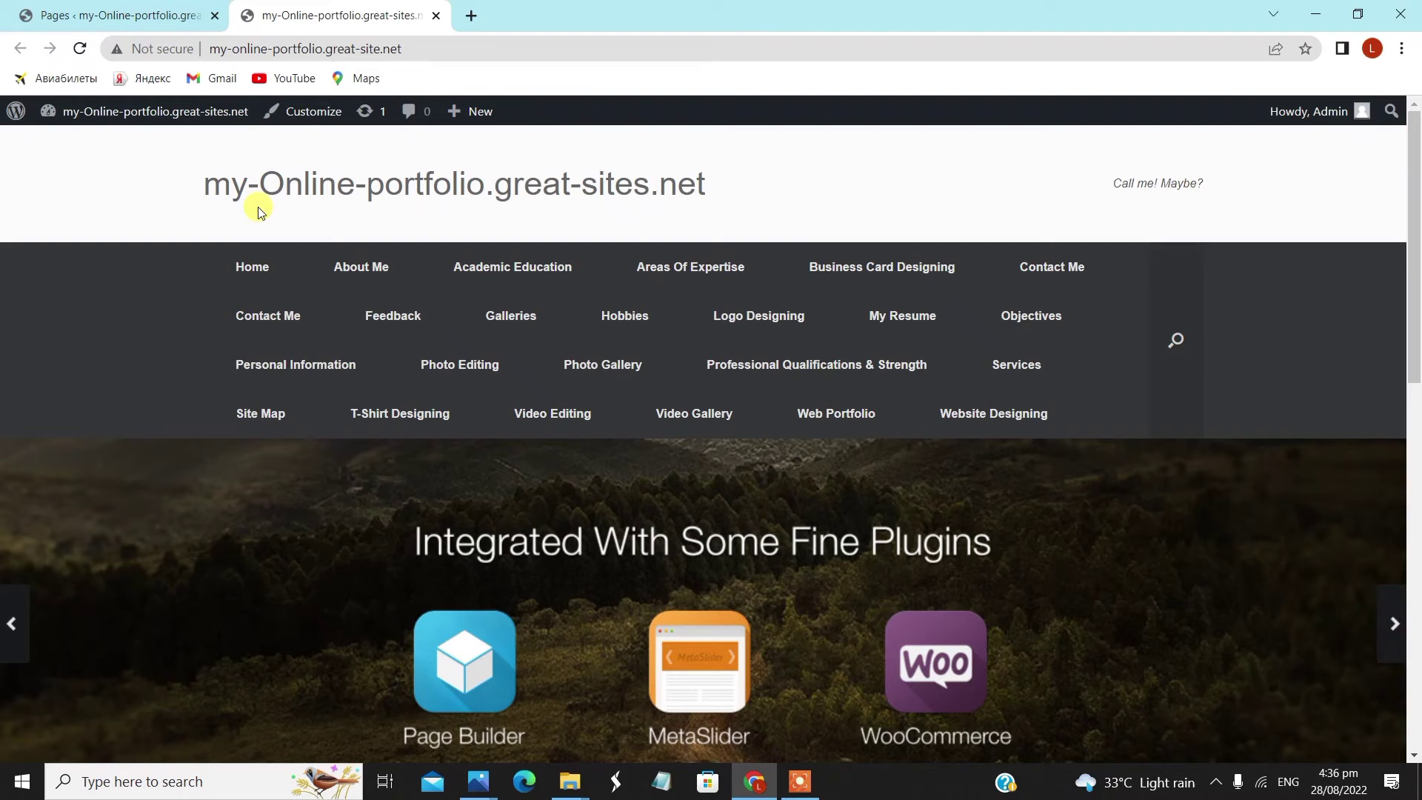
pyautogui.click(258, 270)
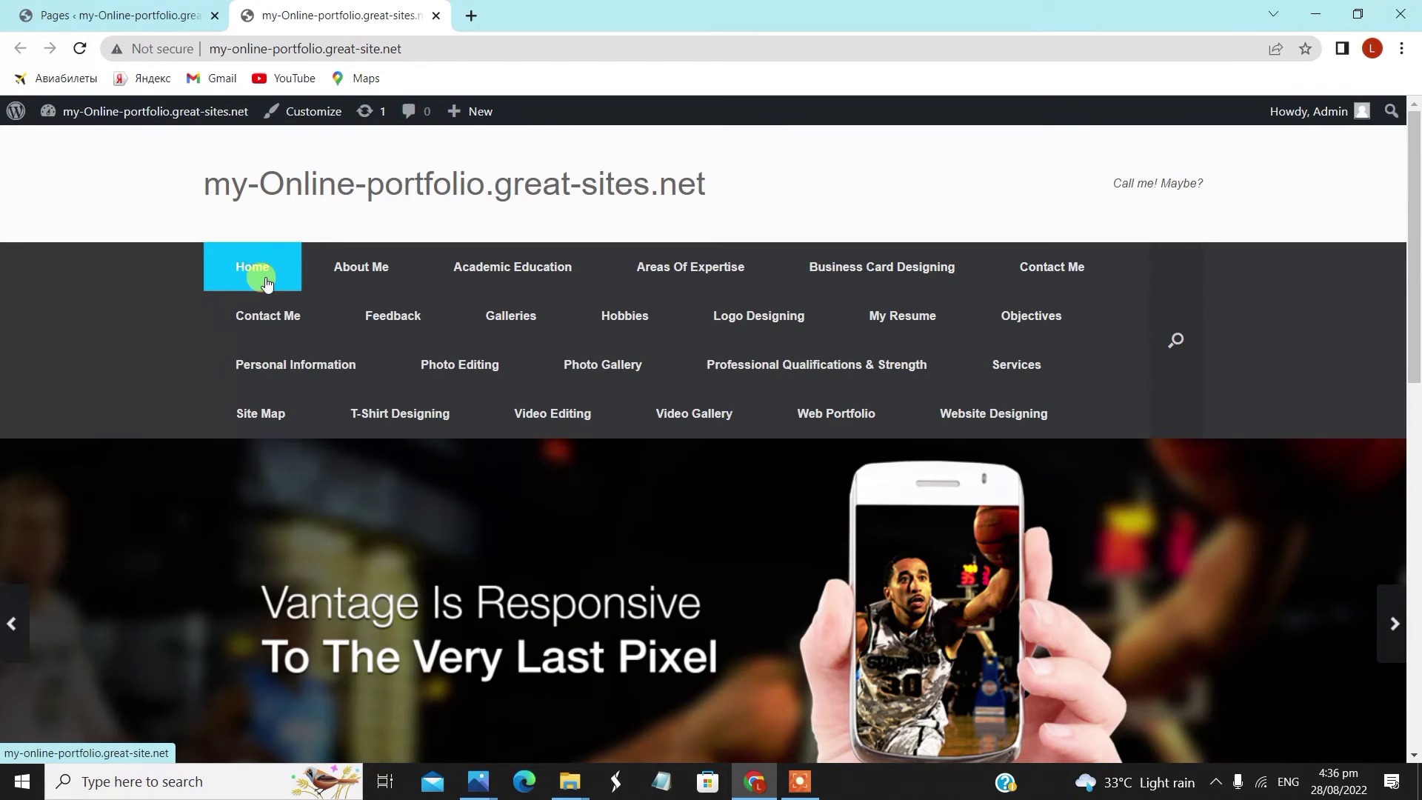
# - Return to the site's dashboard and open the navigation menu editor for the theme
pyautogui.click(151, 14)
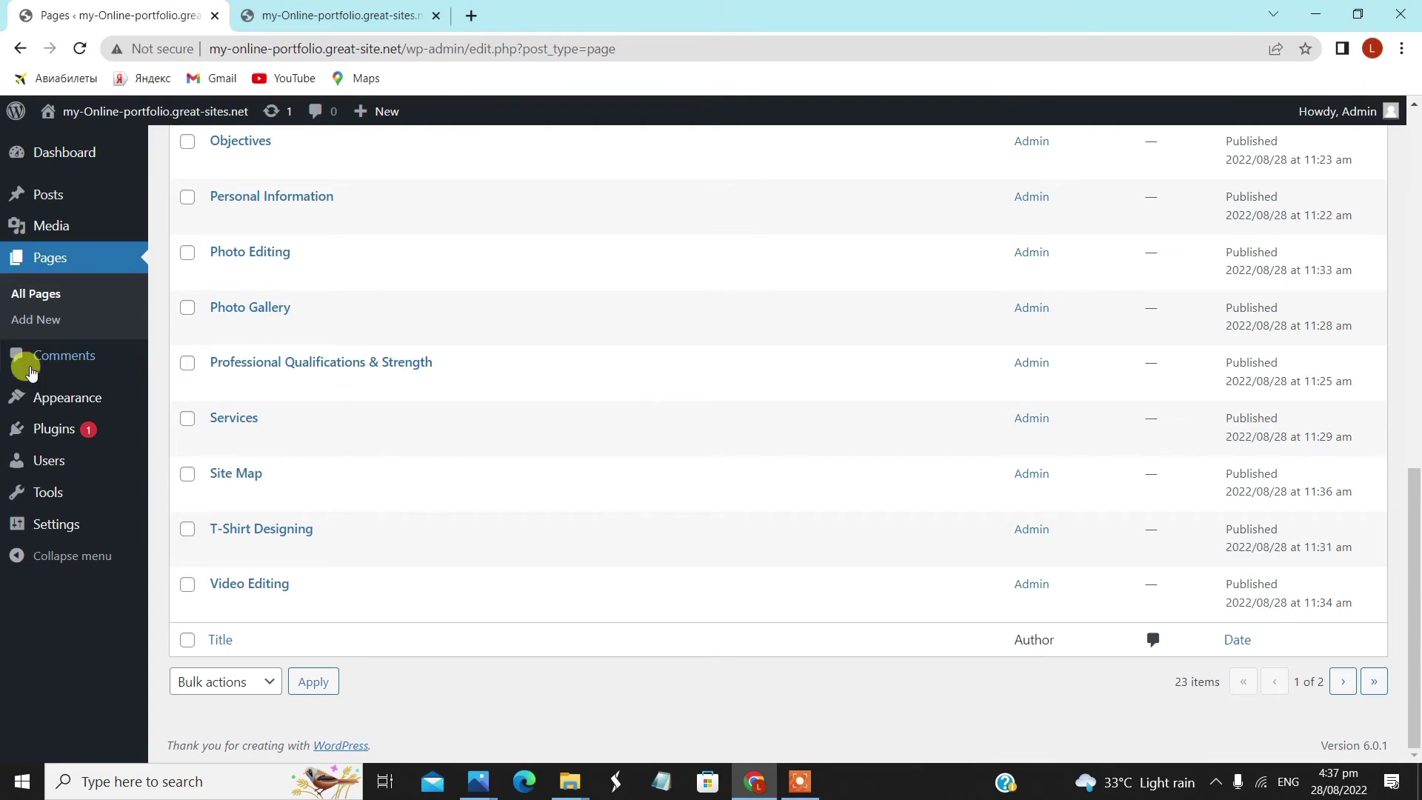
pyautogui.moveTo(65, 403)
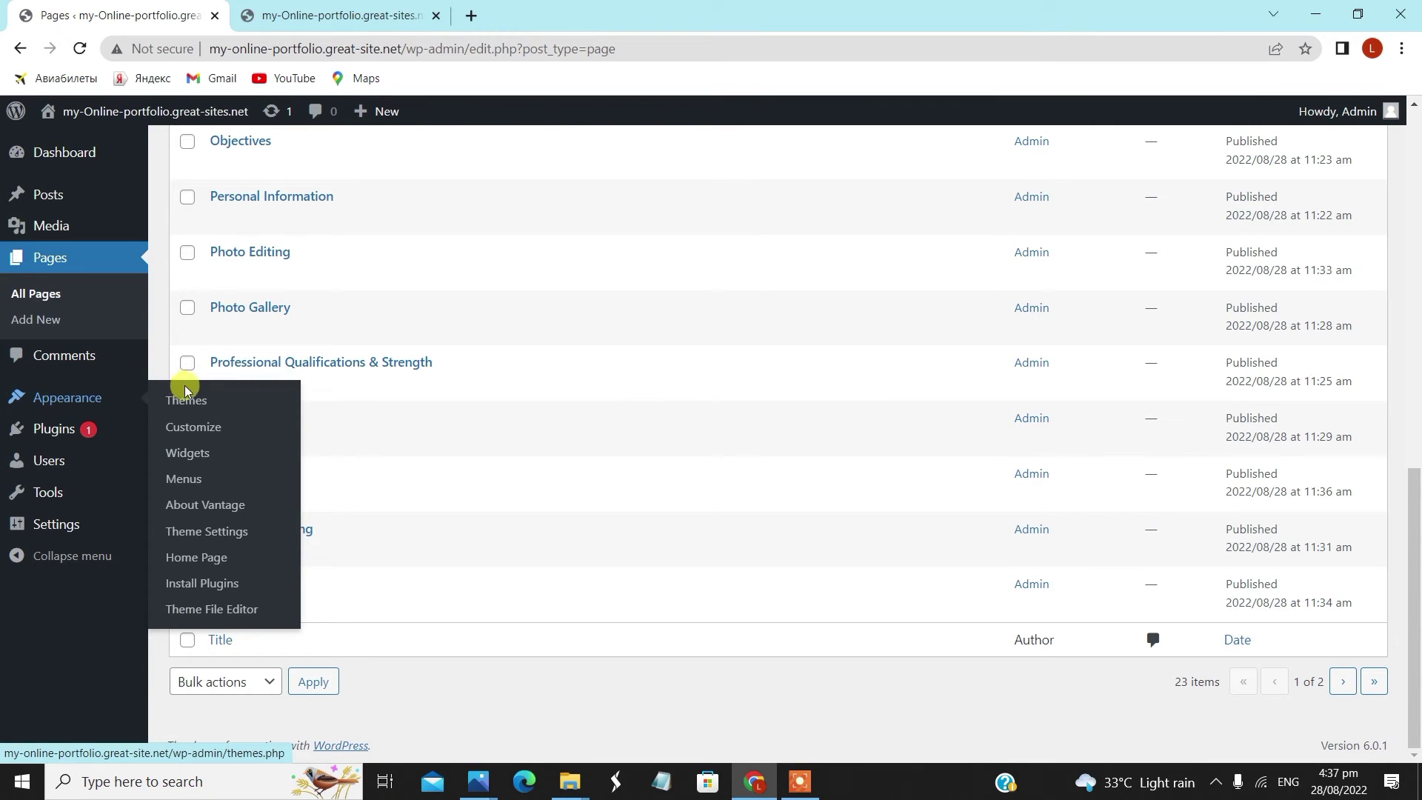
pyautogui.click(199, 486)
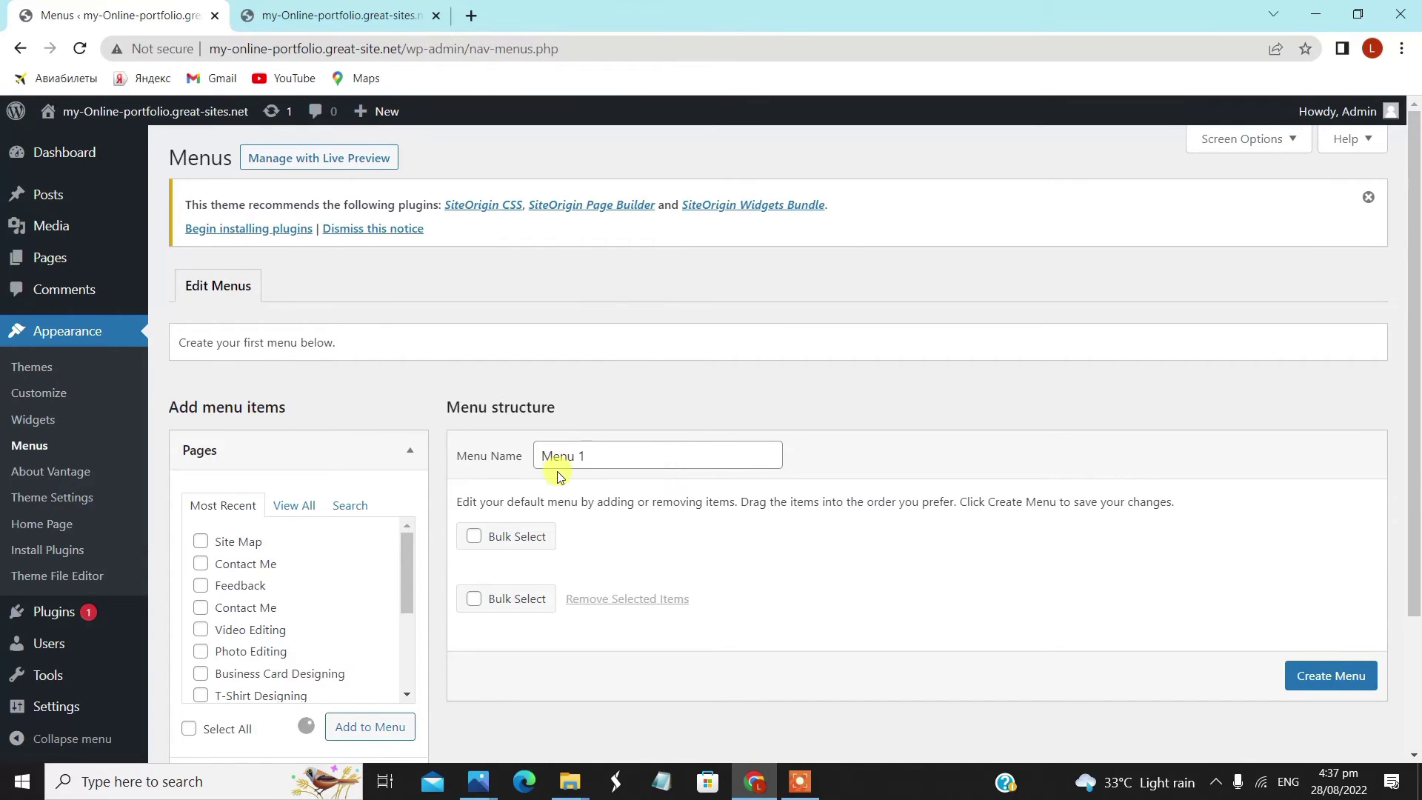
# - Name the new navigation menu "Home Menu" and create it
pyautogui.moveTo(554, 455)
pyautogui.mouseDown()
pyautogui.moveTo(605, 455)
pyautogui.moveTo(547, 457)
pyautogui.mouseUp()
pyautogui.click(605, 455)
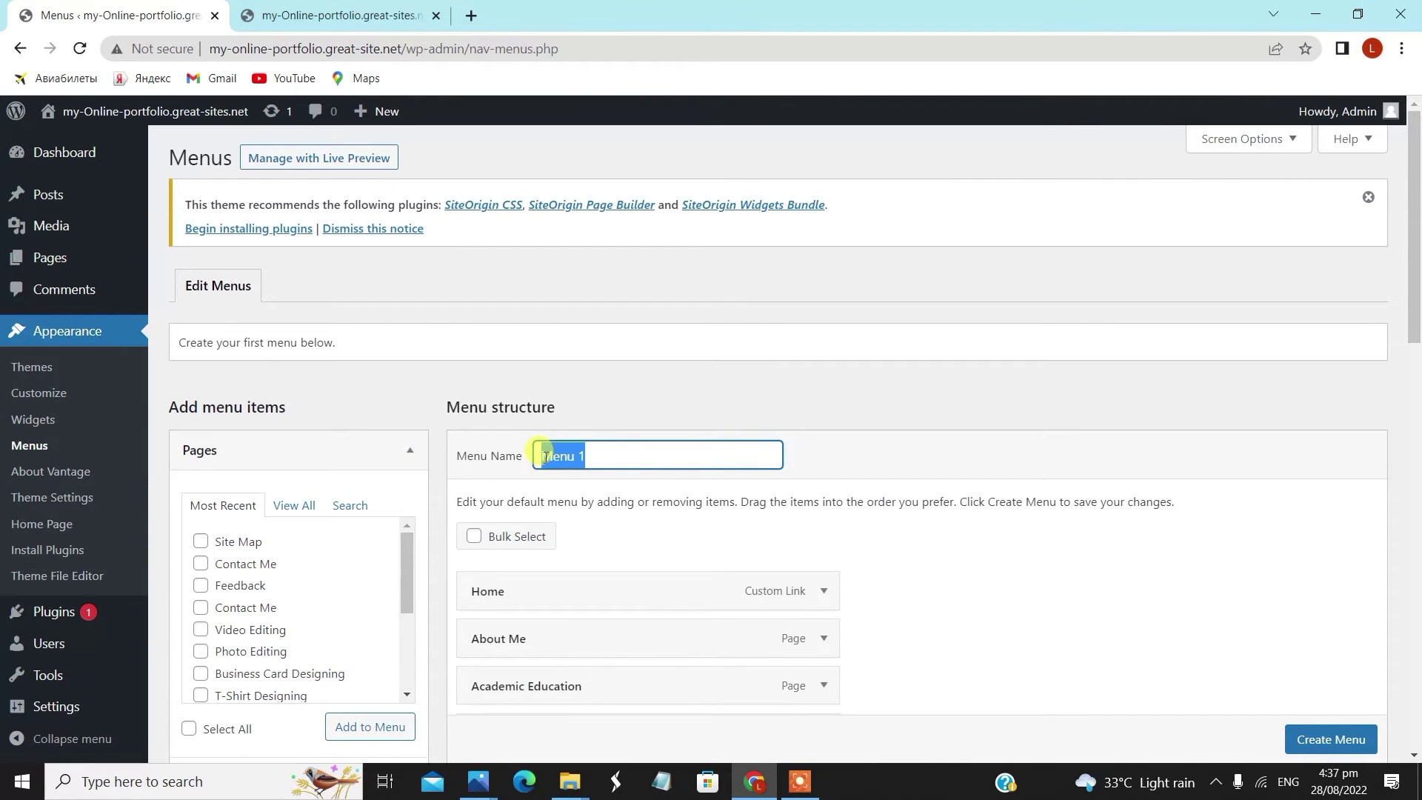
pyautogui.press('BackSpace')
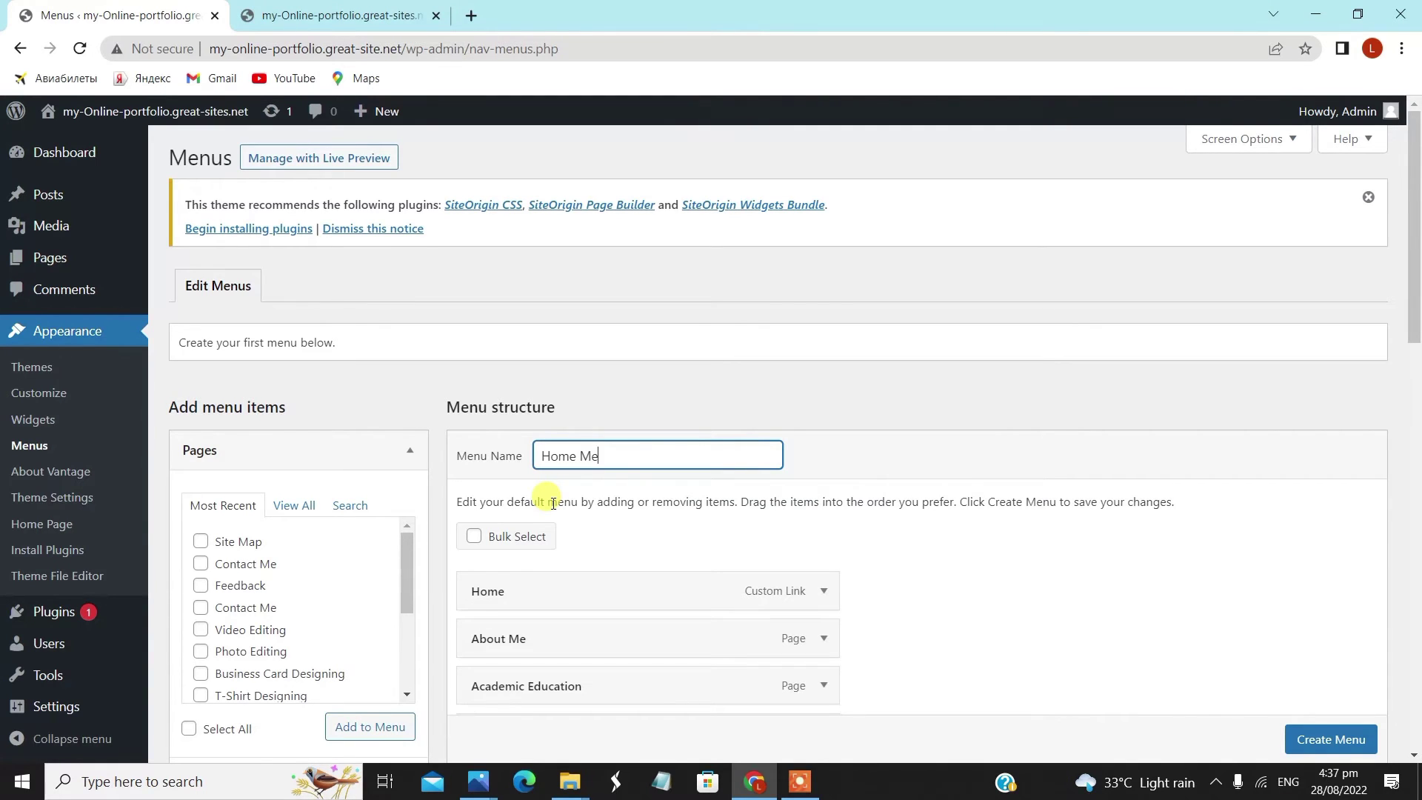
pyautogui.press('Return')
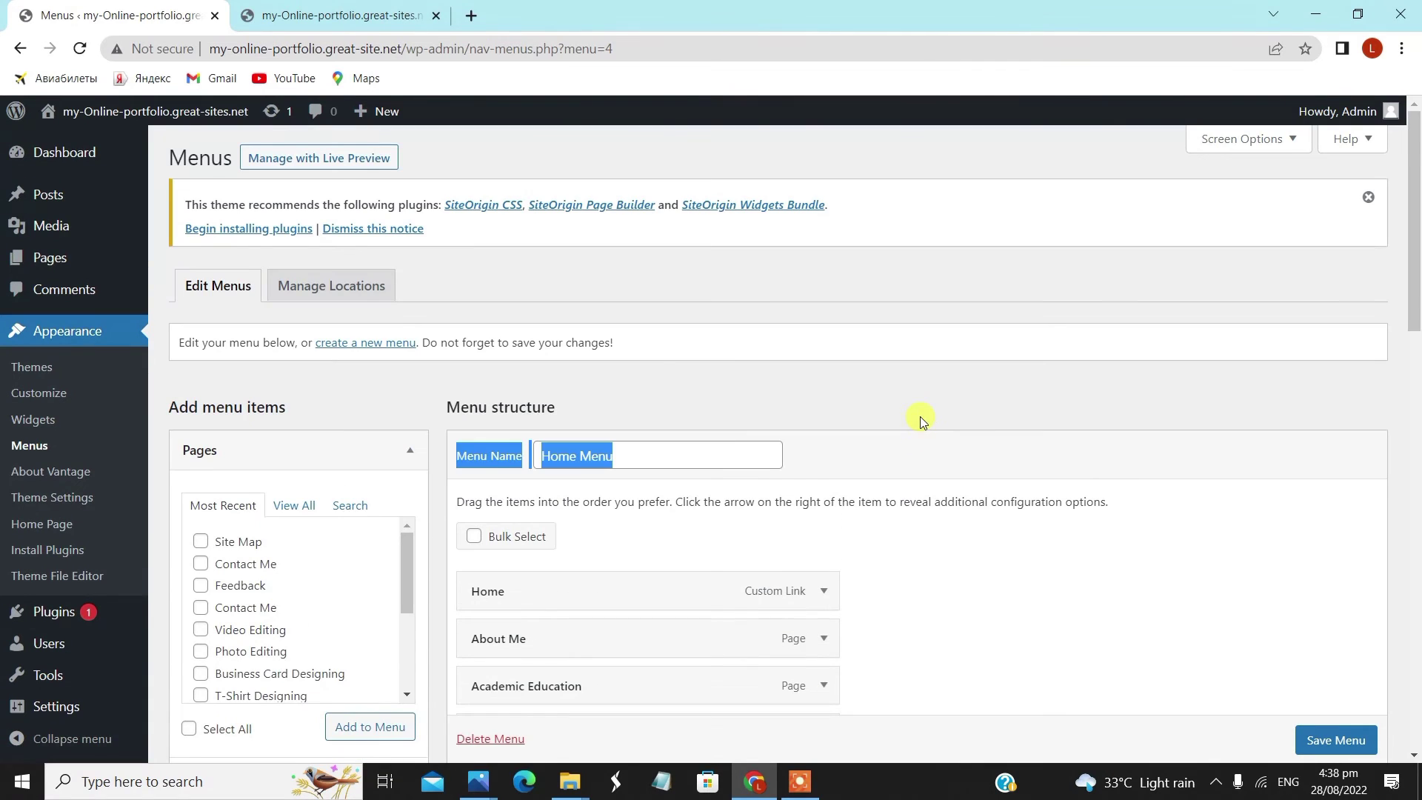
pyautogui.click(920, 416)
# - Move the Personal Information item directly below About Me in the menu structure and nest it as a sub item
pyautogui.scroll(-4, 876, 476)
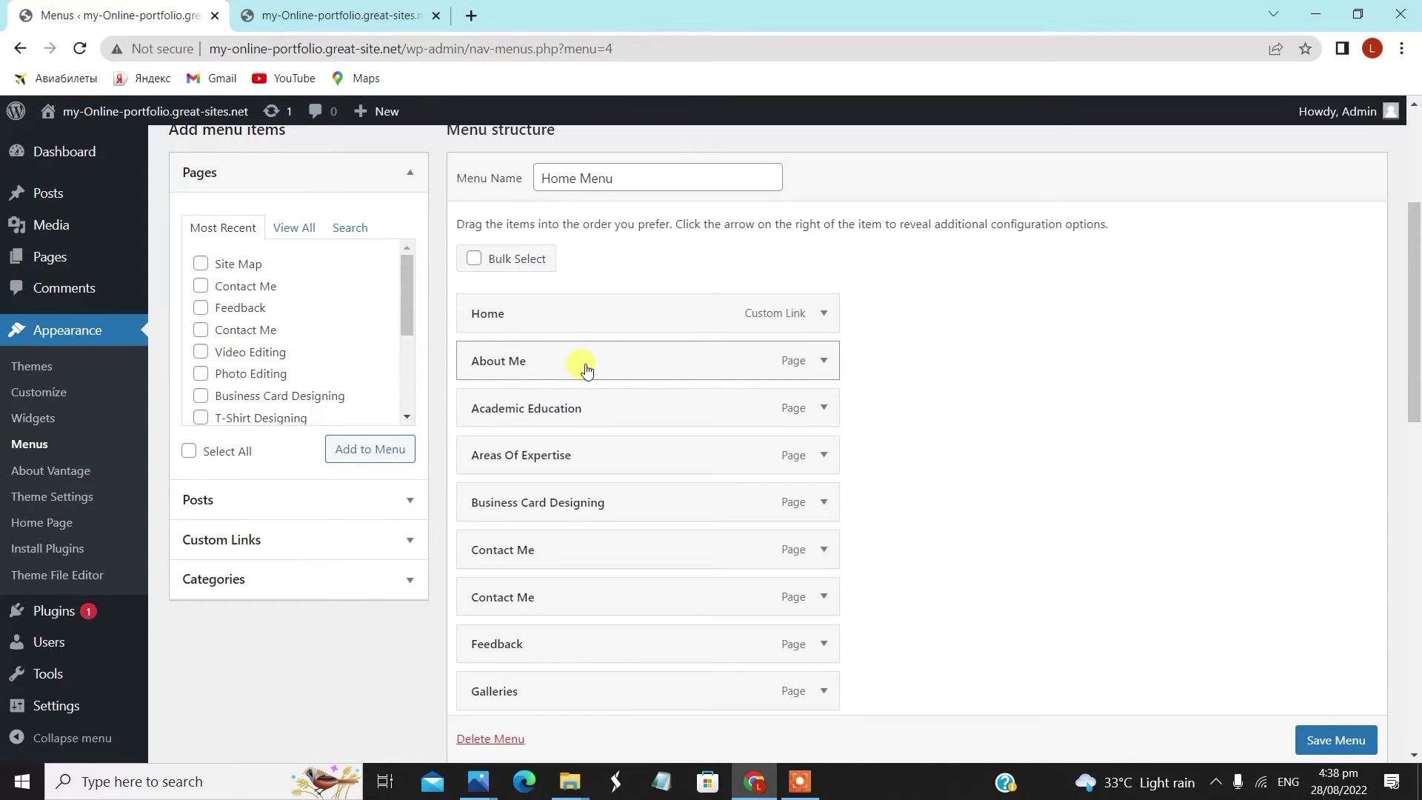
pyautogui.scroll(-1, 763, 400)
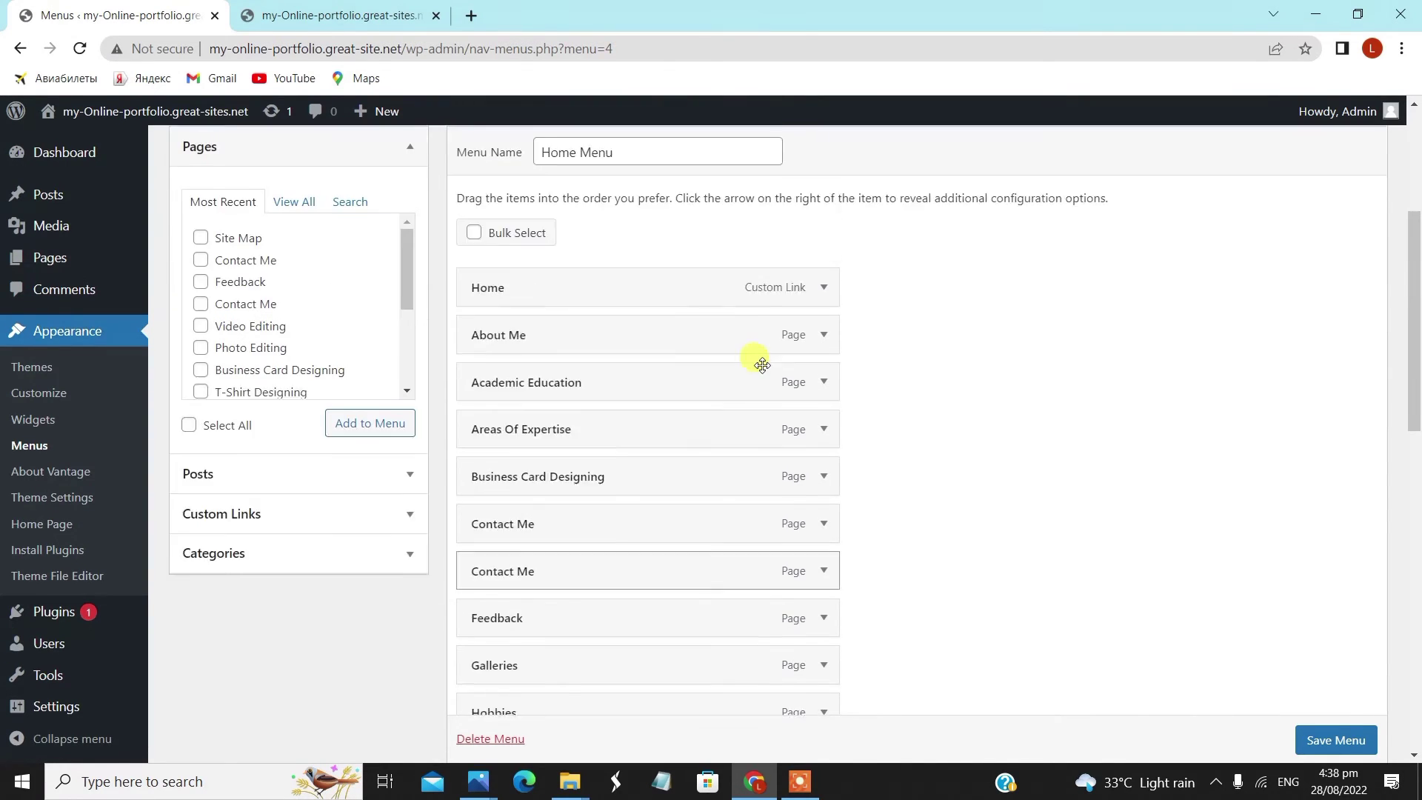
pyautogui.scroll(1, 759, 359)
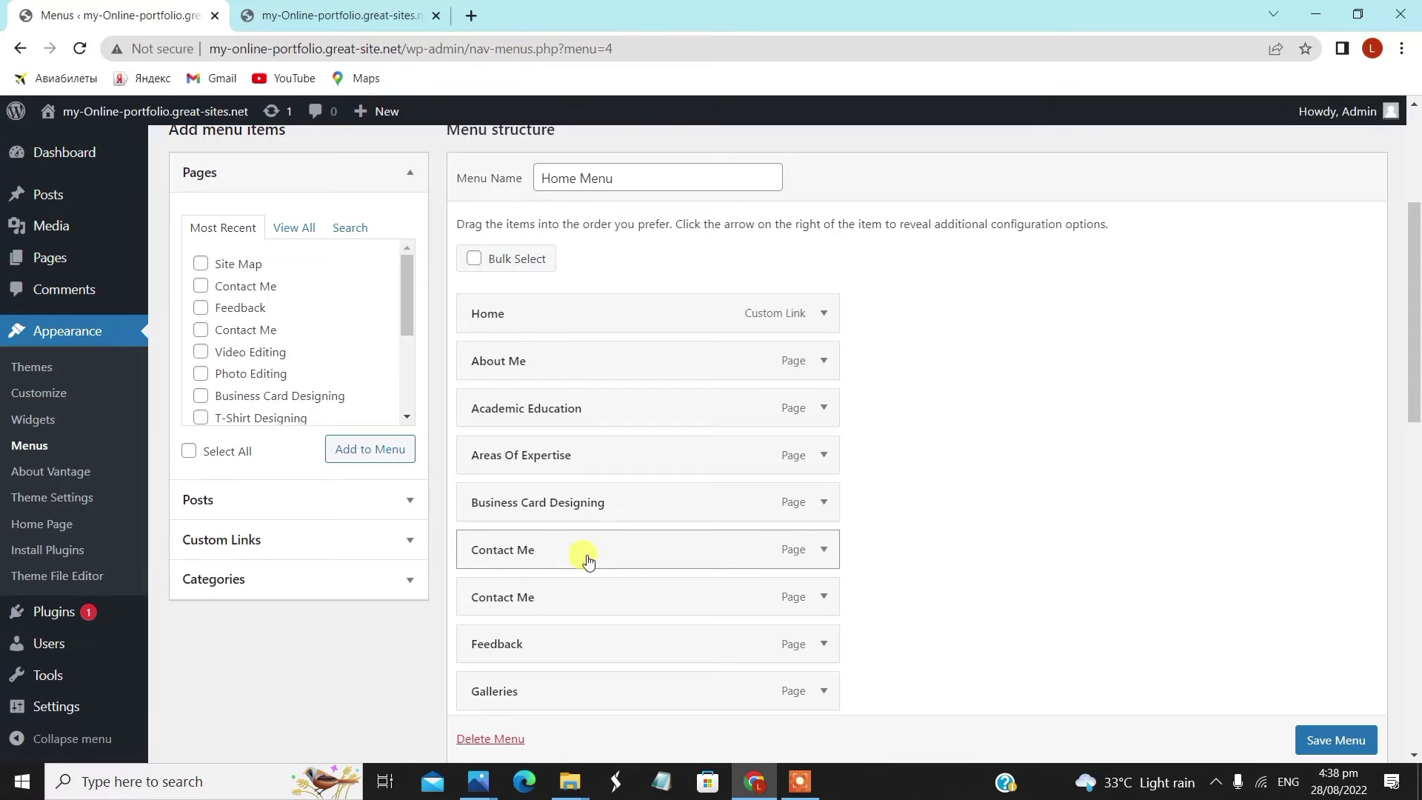
pyautogui.scroll(-6, 599, 556)
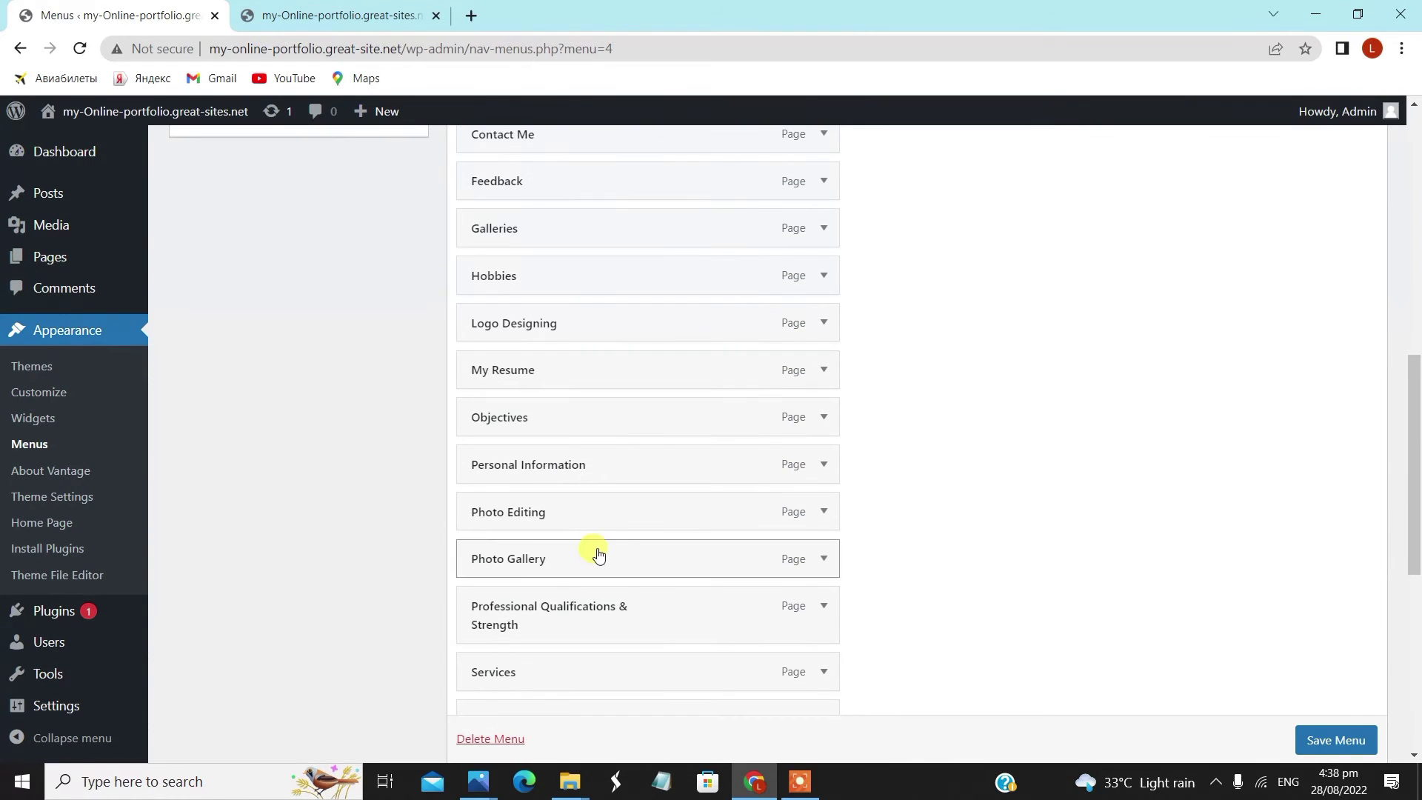
pyautogui.moveTo(605, 469); pyautogui.dragTo(638, 224)
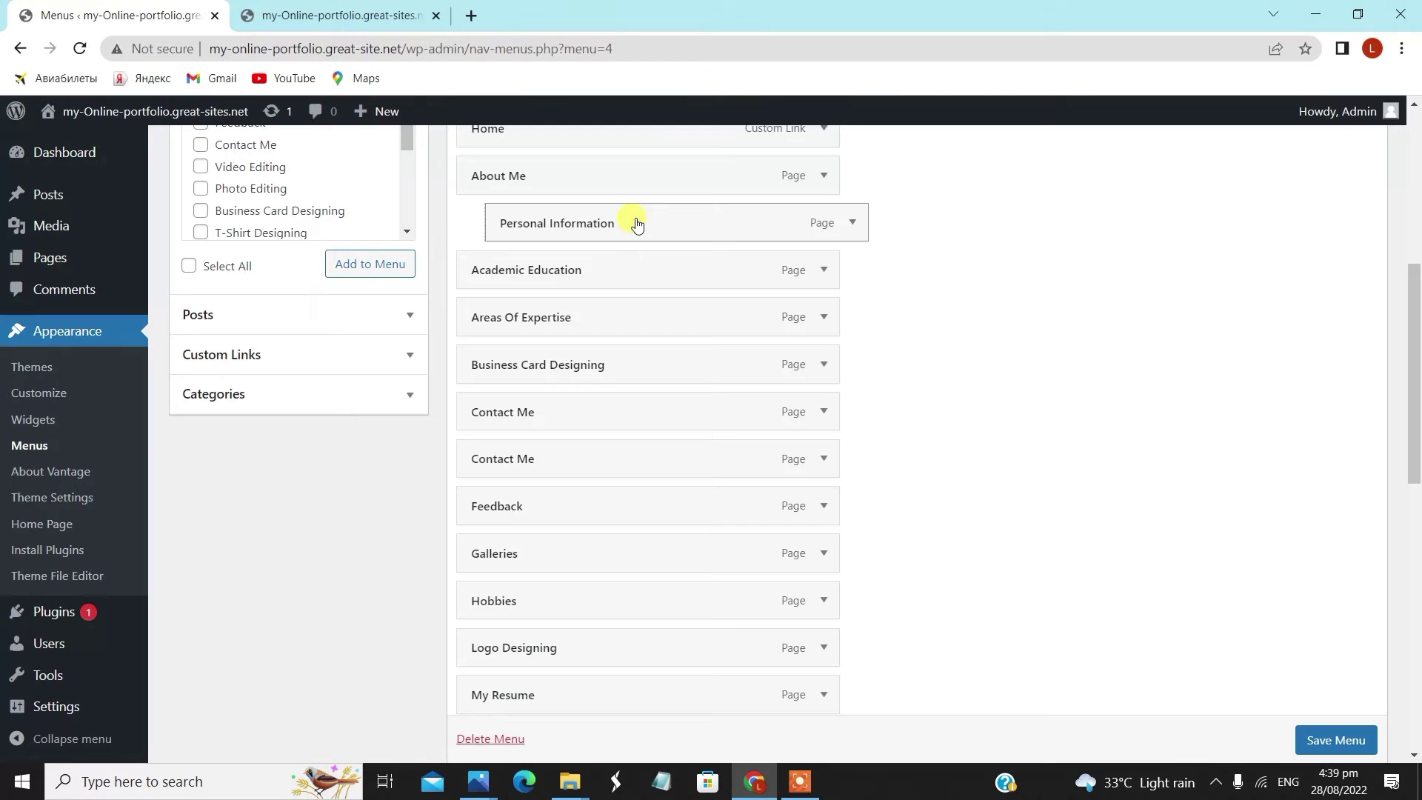
# - Move the Objectives item below Personal Information and nest it as a sub item of About Me
pyautogui.scroll(2, 644, 274)
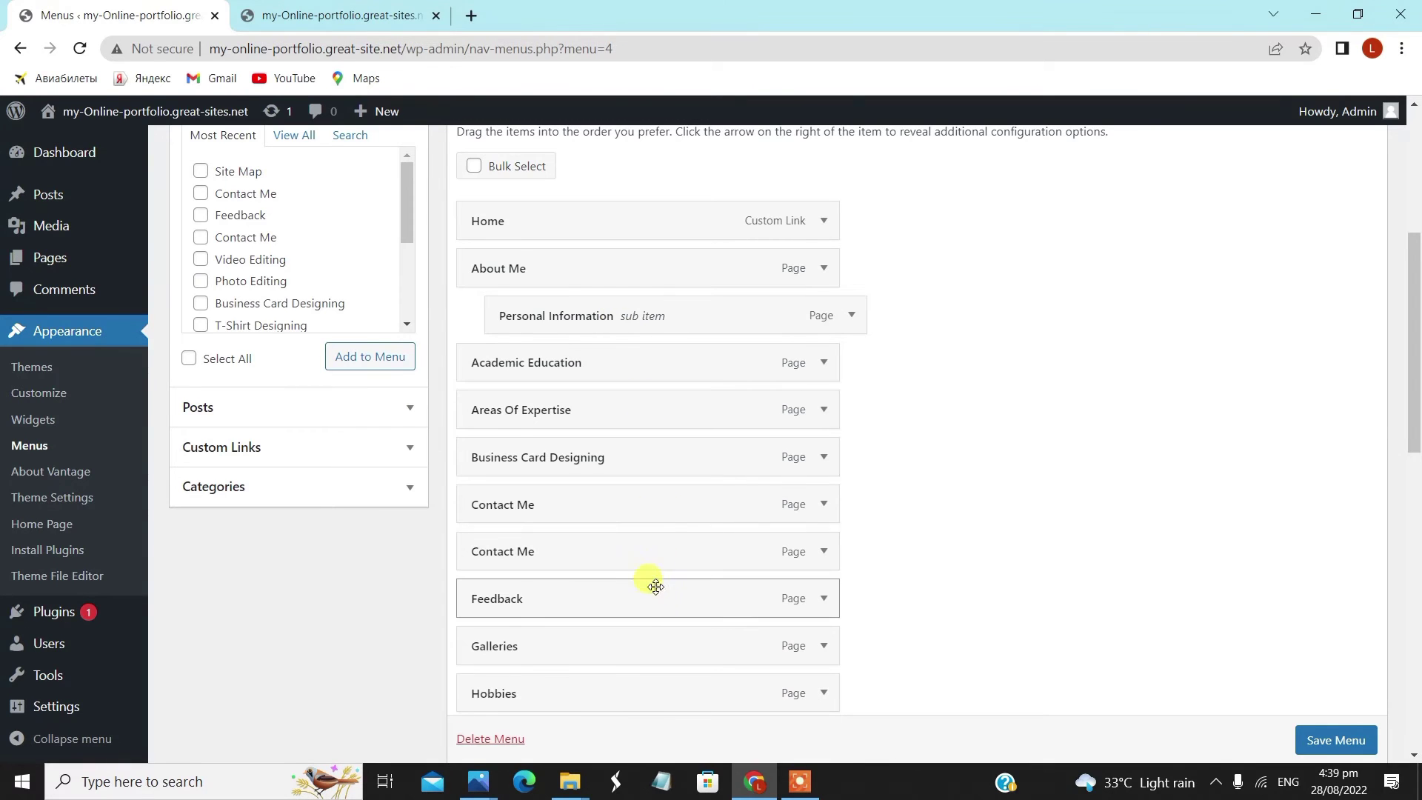
pyautogui.scroll(3, 648, 602)
pyautogui.scroll(-2, 651, 596)
pyautogui.scroll(-7, 651, 585)
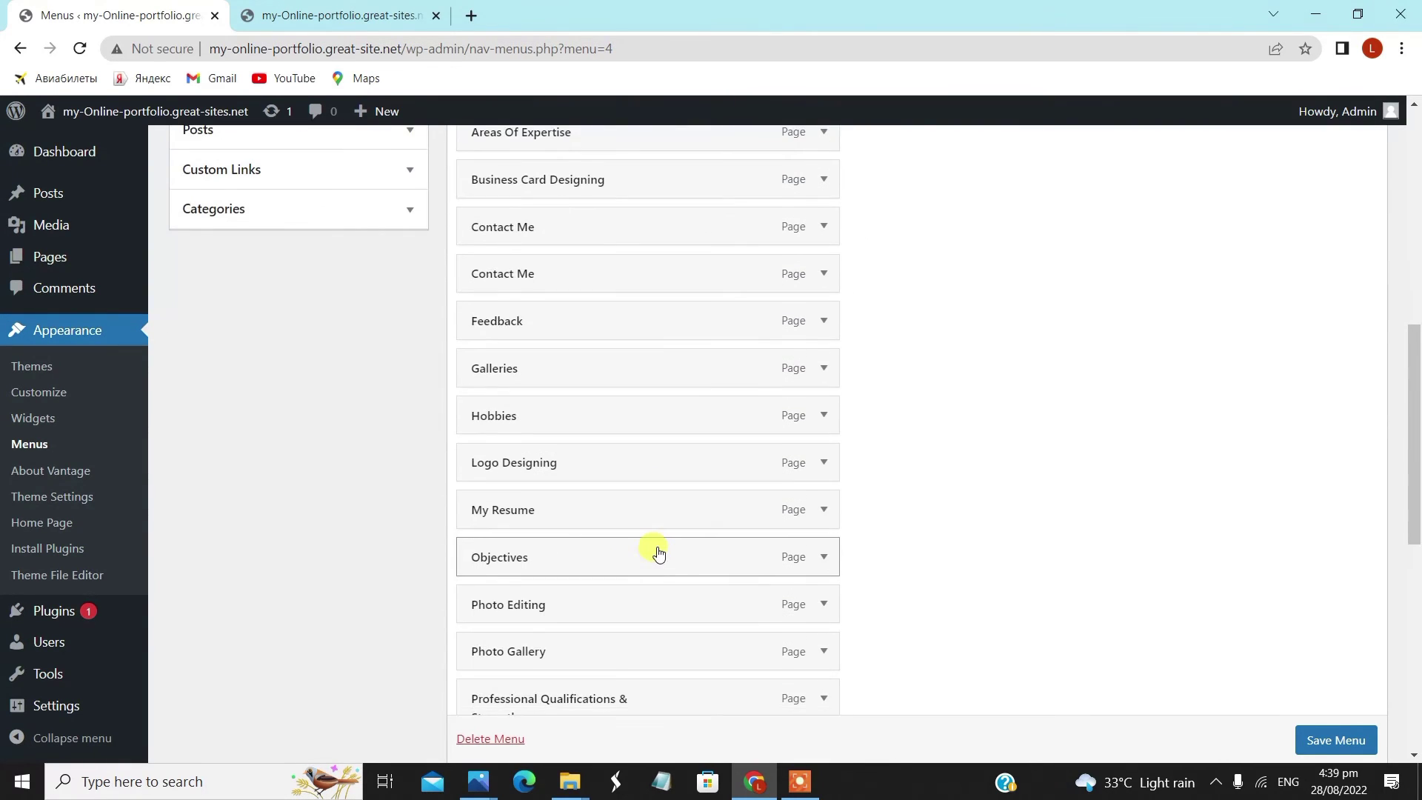
pyautogui.scroll(4, 644, 537)
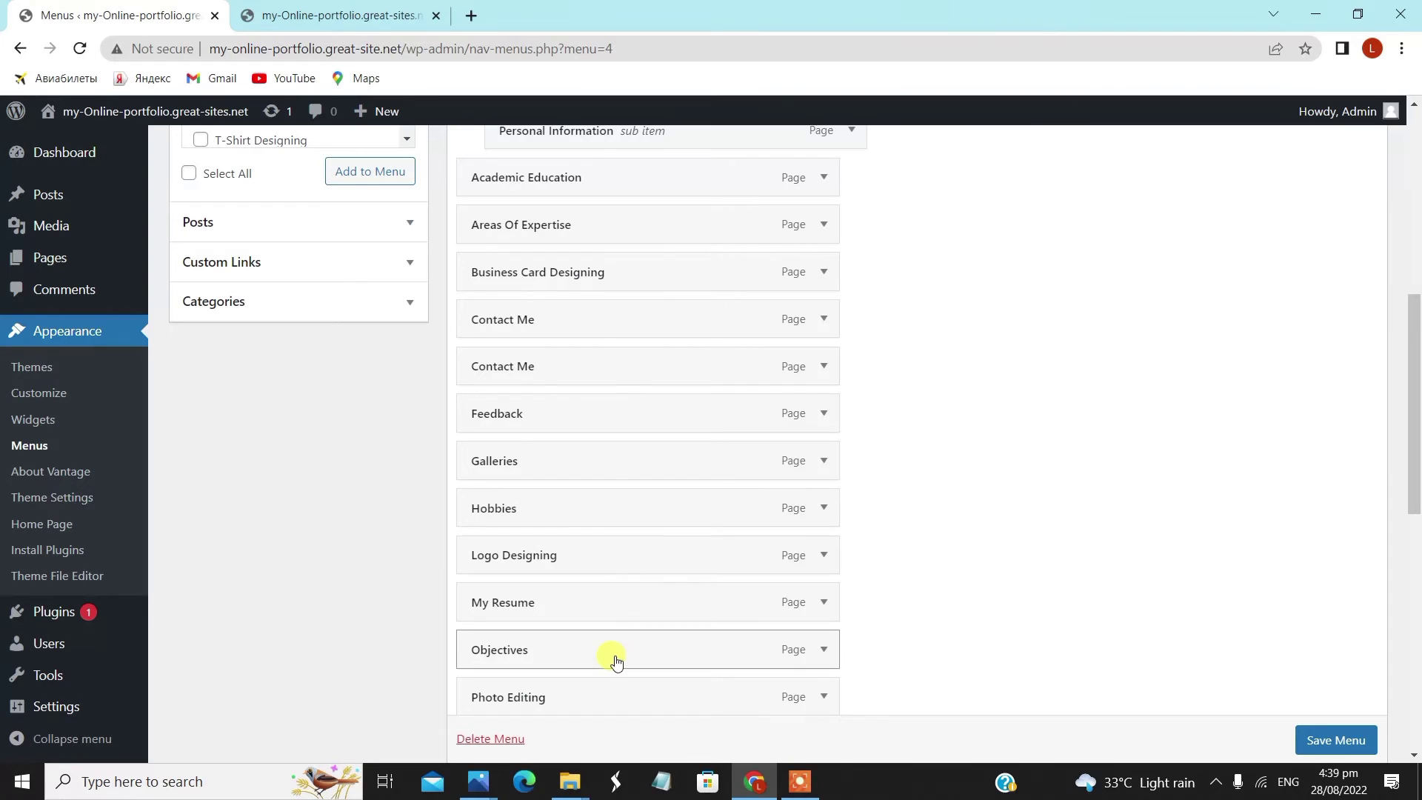
pyautogui.moveTo(612, 656); pyautogui.dragTo(646, 464)
pyautogui.scroll(4, 613, 374)
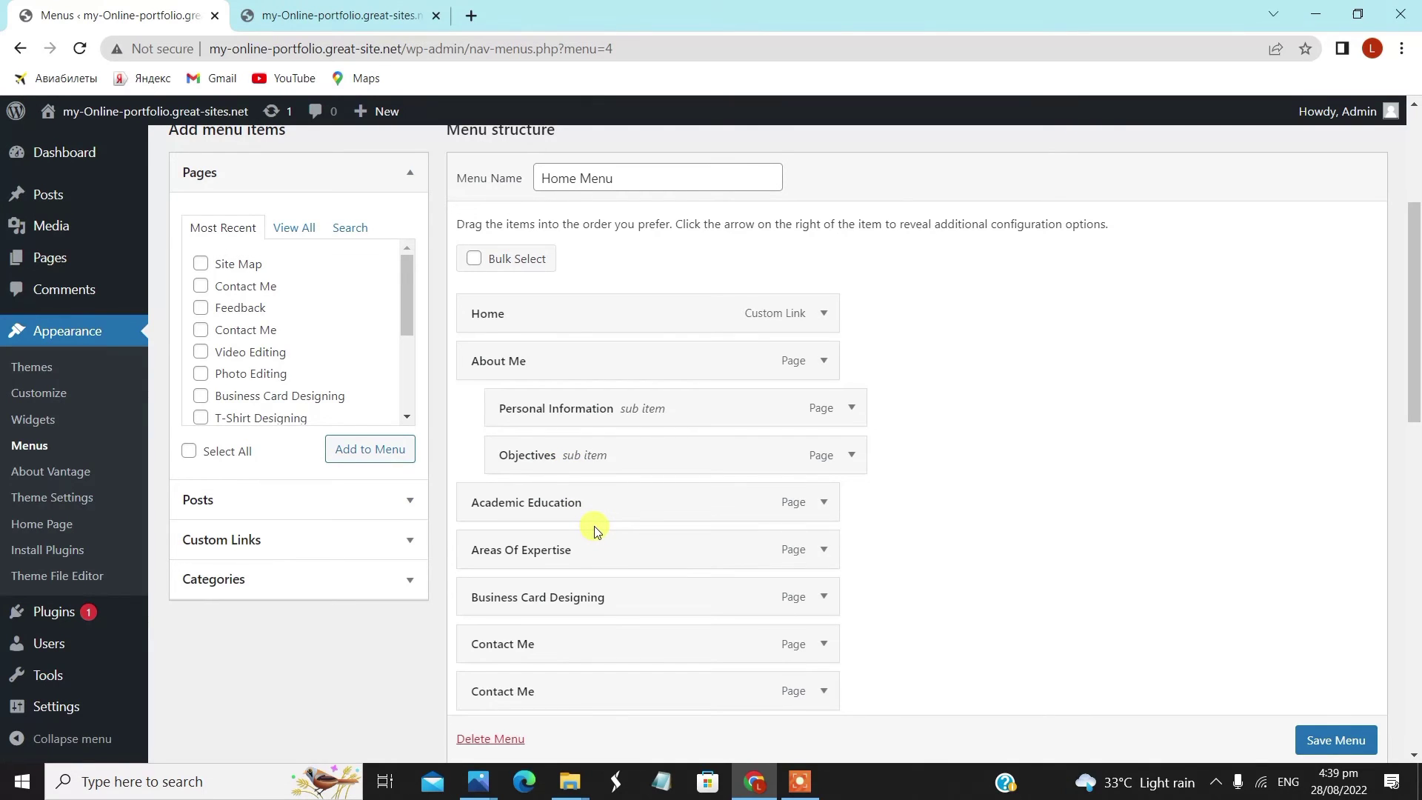
# - Nest Academic Education and Professional Qualifications & Strength under About Me, in that order below Objectives
pyautogui.moveTo(604, 504); pyautogui.dragTo(661, 509)
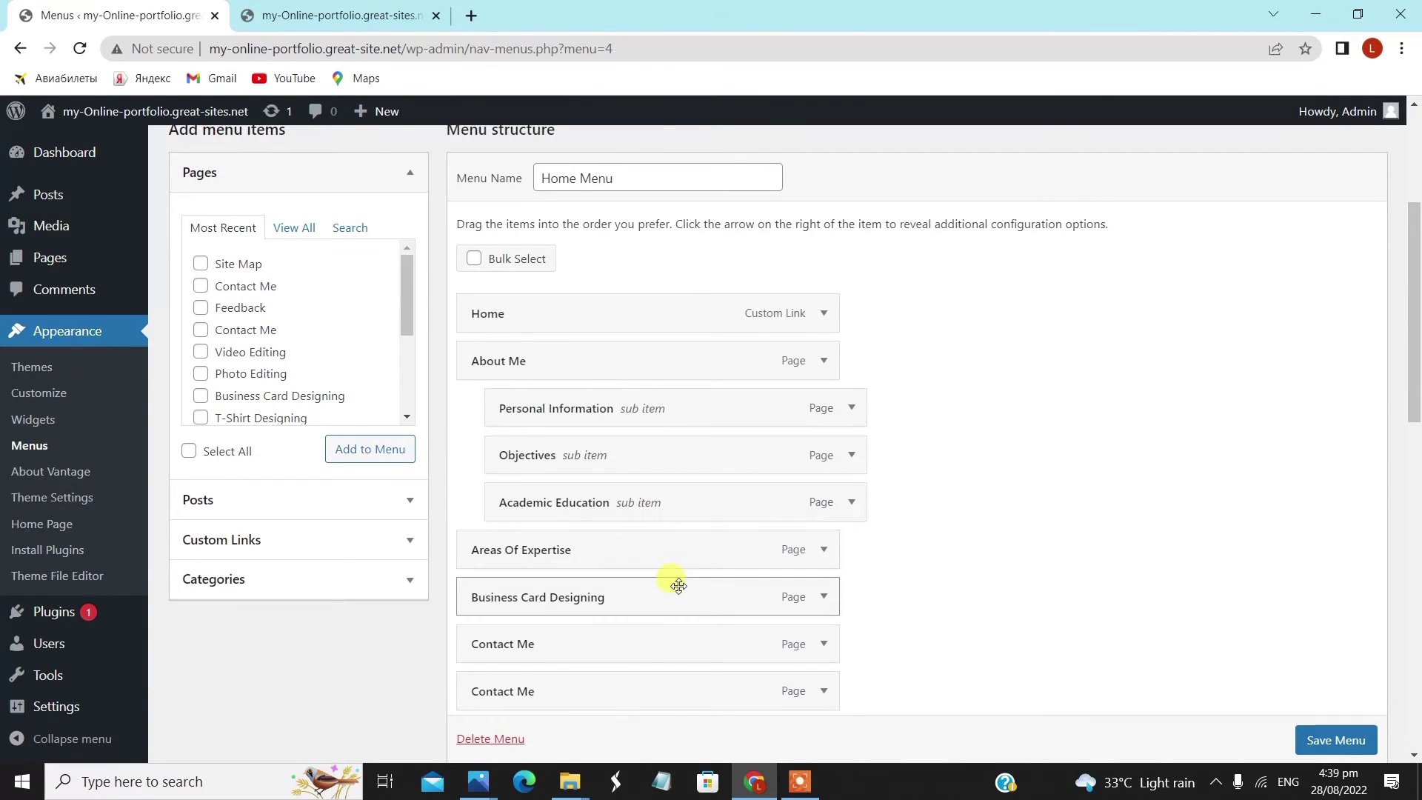
pyautogui.scroll(2, 625, 637)
pyautogui.scroll(-5, 625, 602)
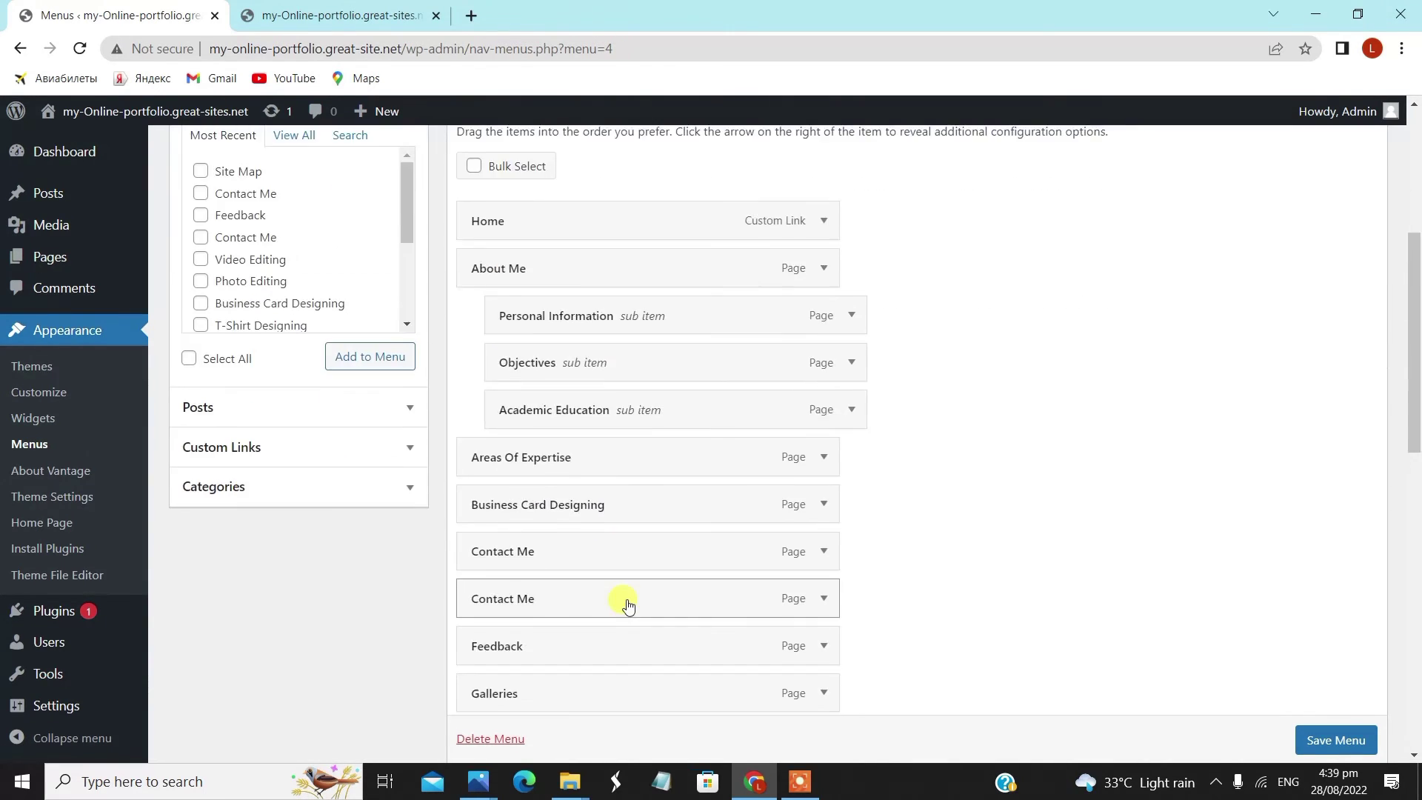
pyautogui.scroll(-2, 635, 617)
pyautogui.moveTo(629, 602); pyautogui.dragTo(654, 265)
pyautogui.scroll(3, 654, 365)
pyautogui.moveTo(659, 276); pyautogui.dragTo(658, 281)
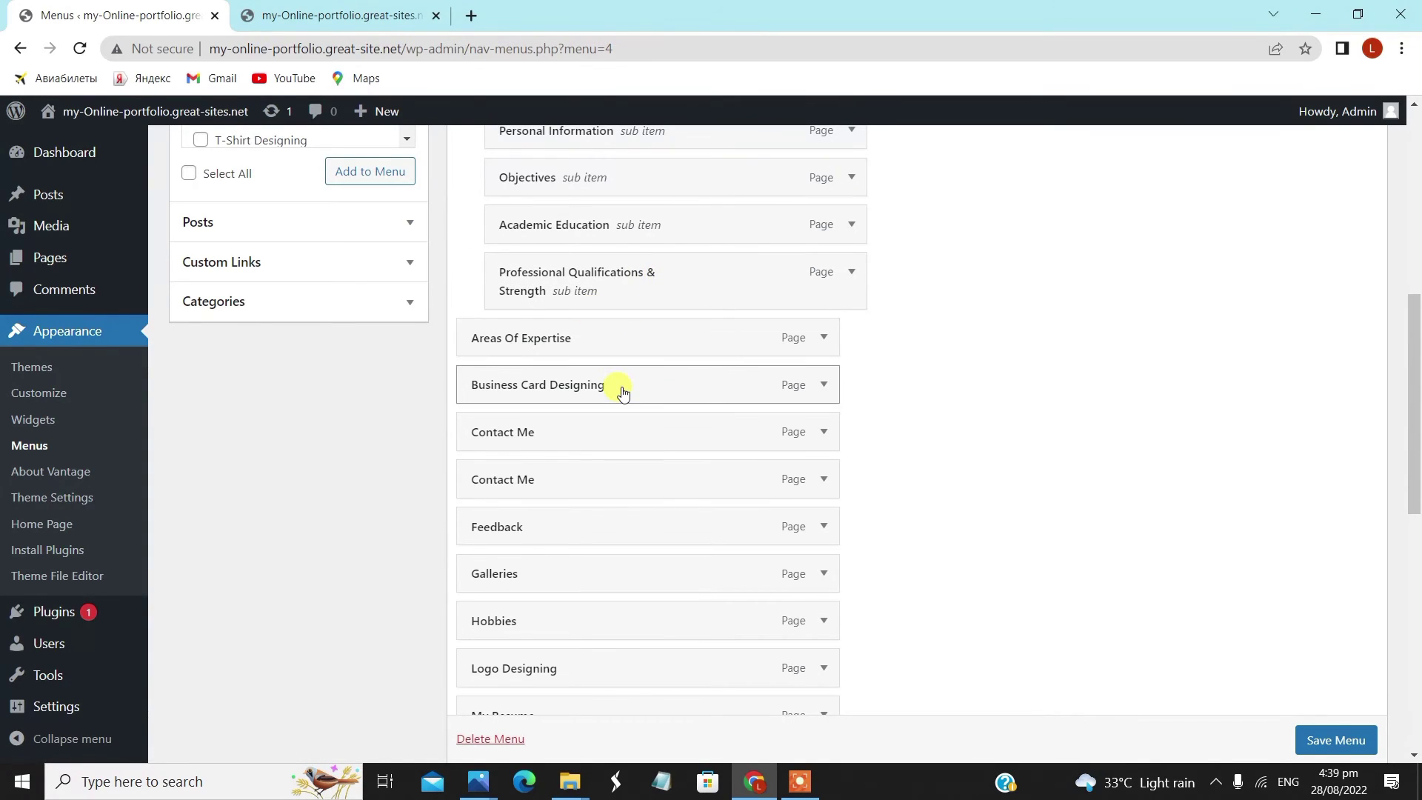
# - Nest Hobbies and Areas Of Expertise under About Me, in that order below Professional Qualifications & Strength
pyautogui.scroll(1, 603, 574)
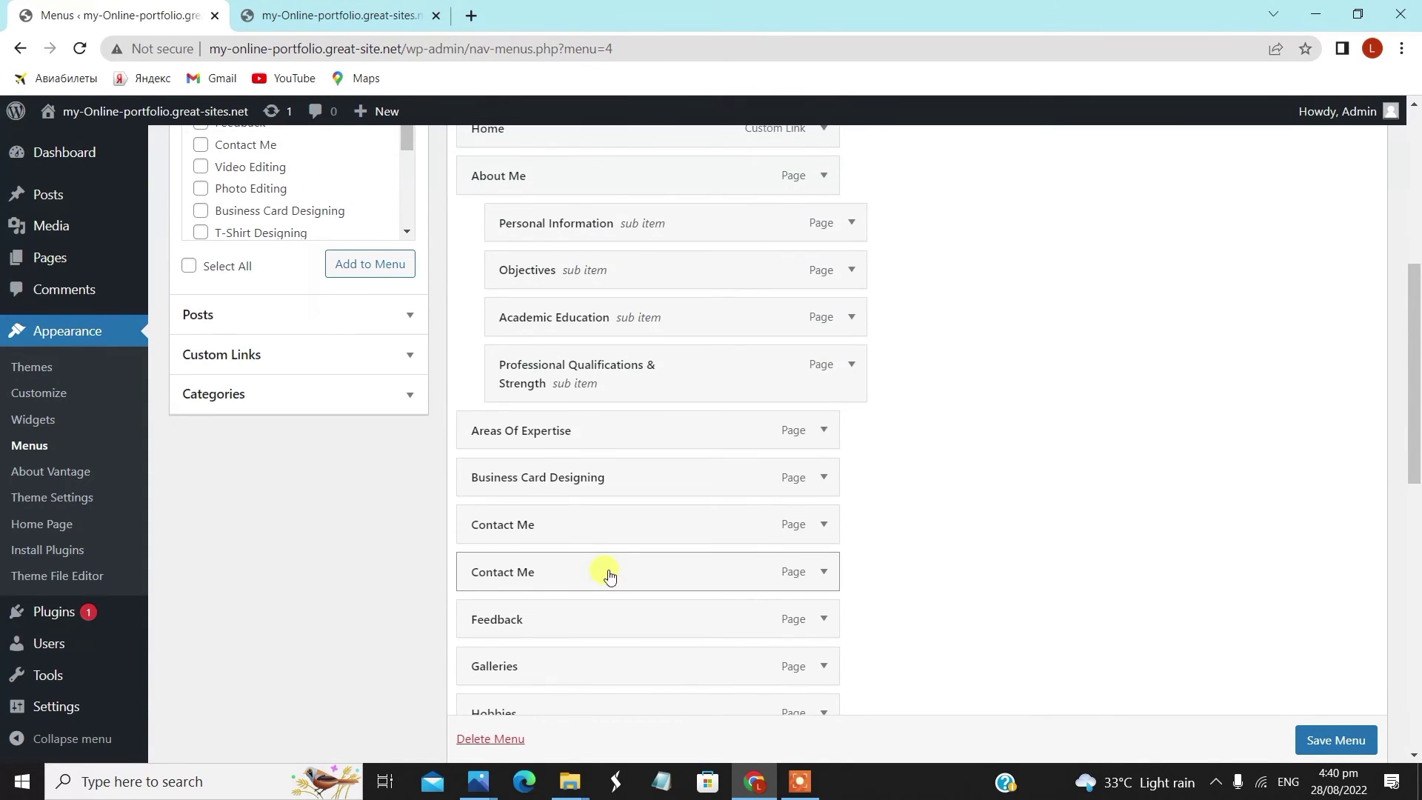
pyautogui.scroll(-2, 590, 597)
pyautogui.moveTo(593, 535); pyautogui.dragTo(620, 254)
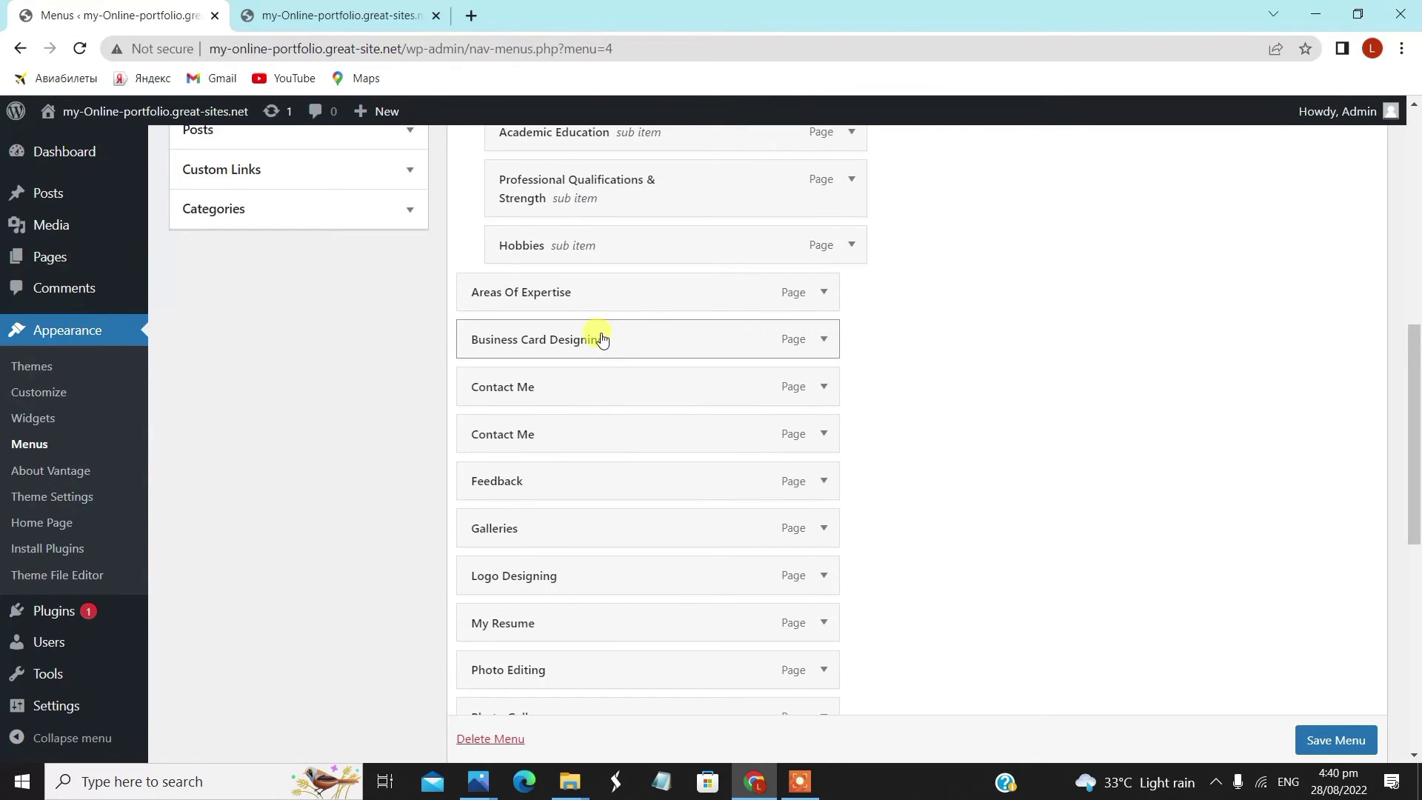
pyautogui.moveTo(567, 292); pyautogui.dragTo(603, 293)
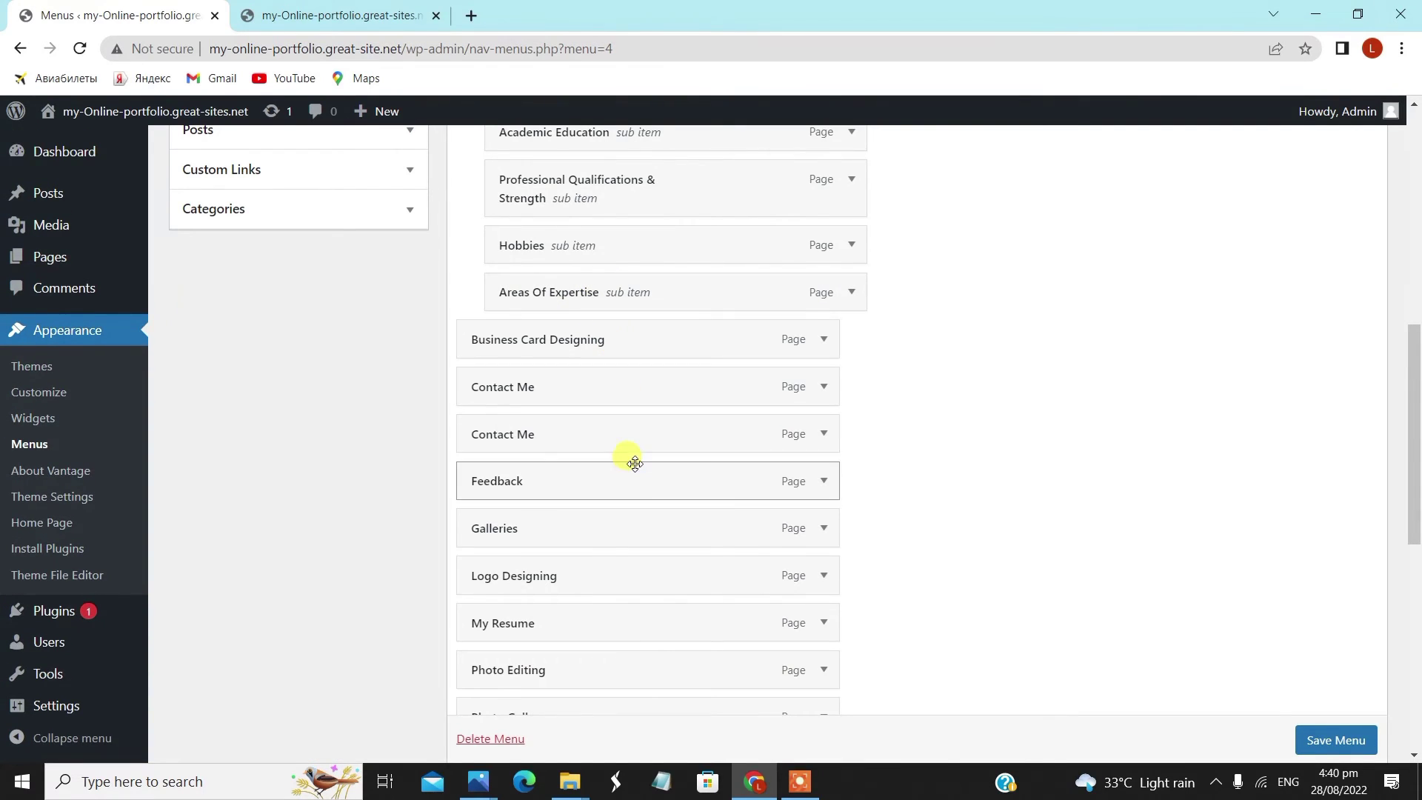
# - Move My Resume up the menu structure and make it the last sub item of About Me
pyautogui.scroll(-4, 633, 456)
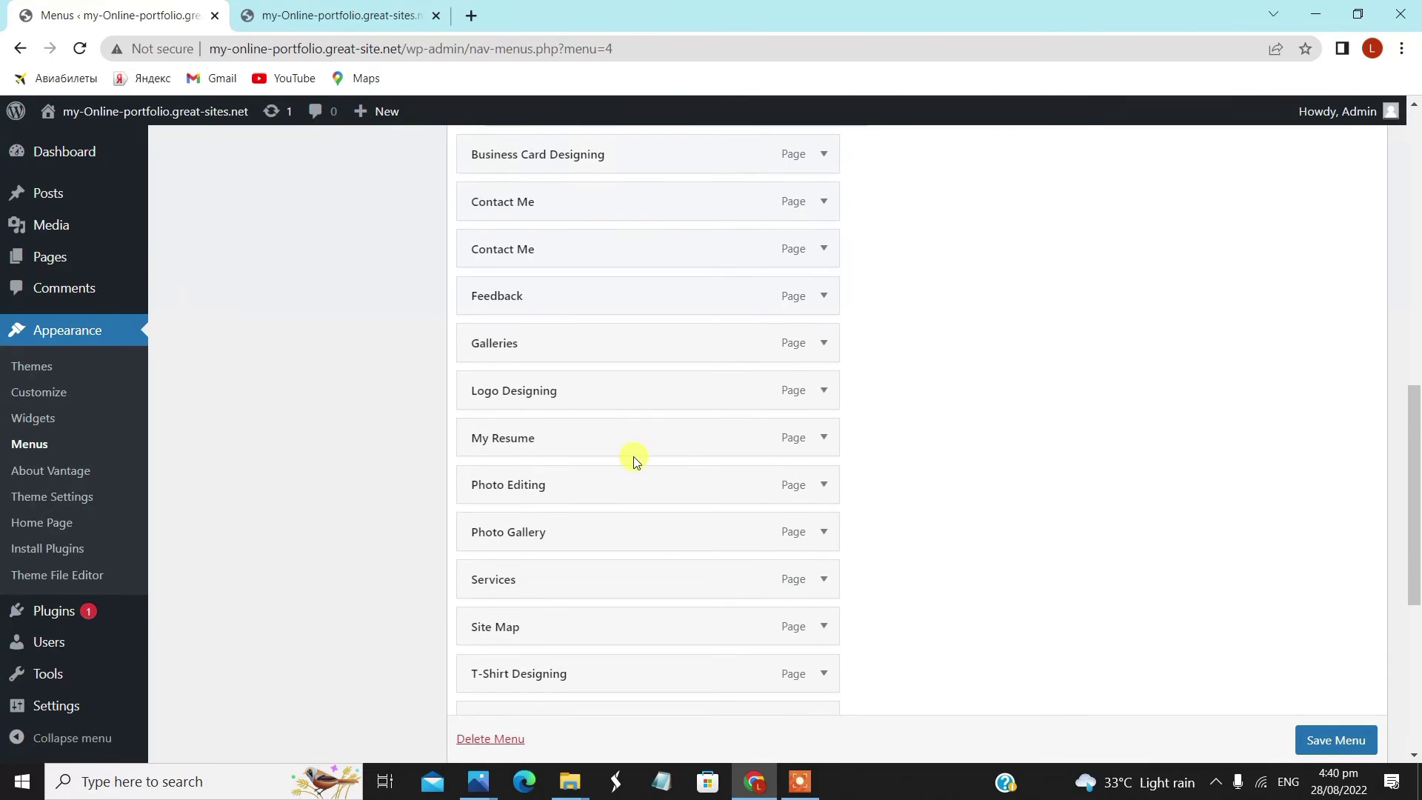
pyautogui.scroll(-4, 633, 456)
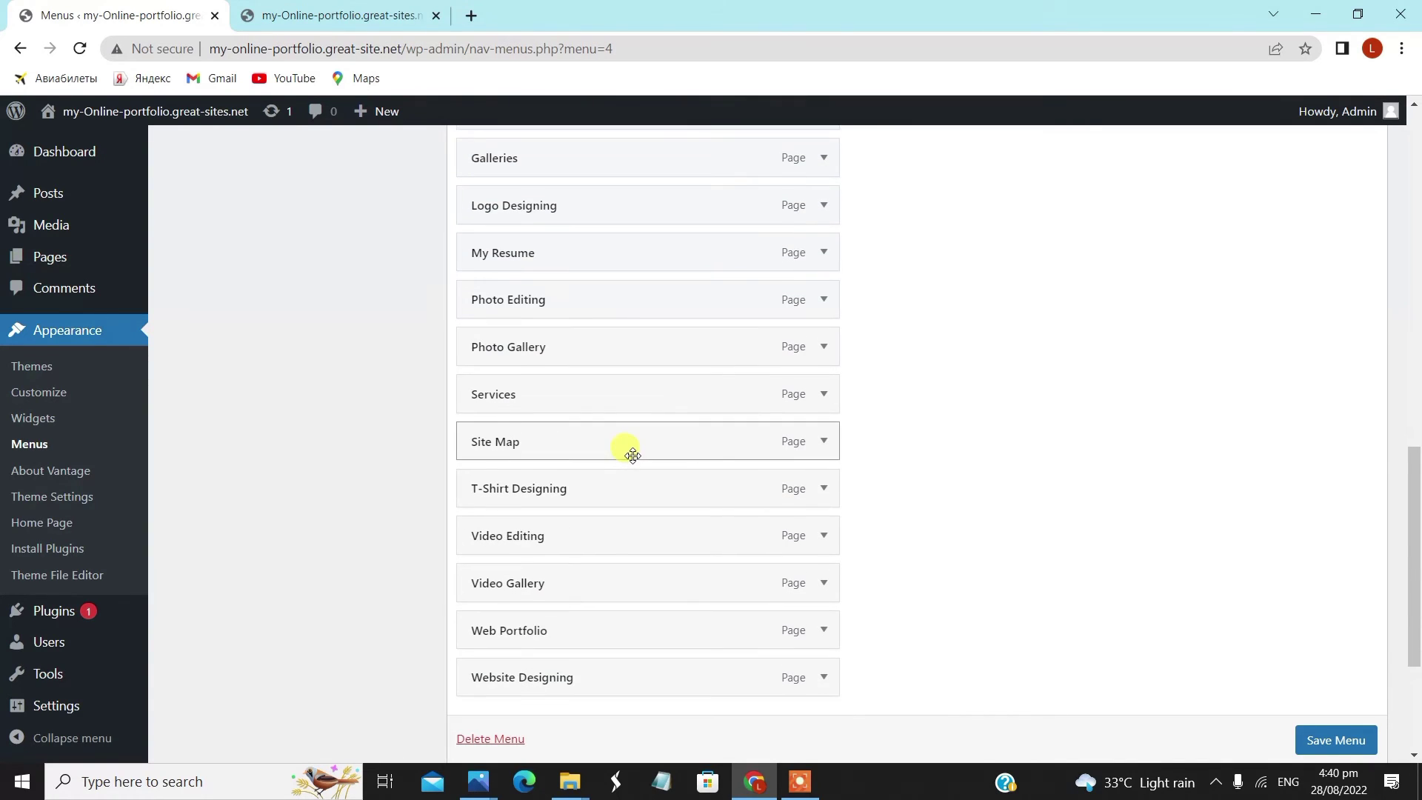
pyautogui.scroll(4, 629, 471)
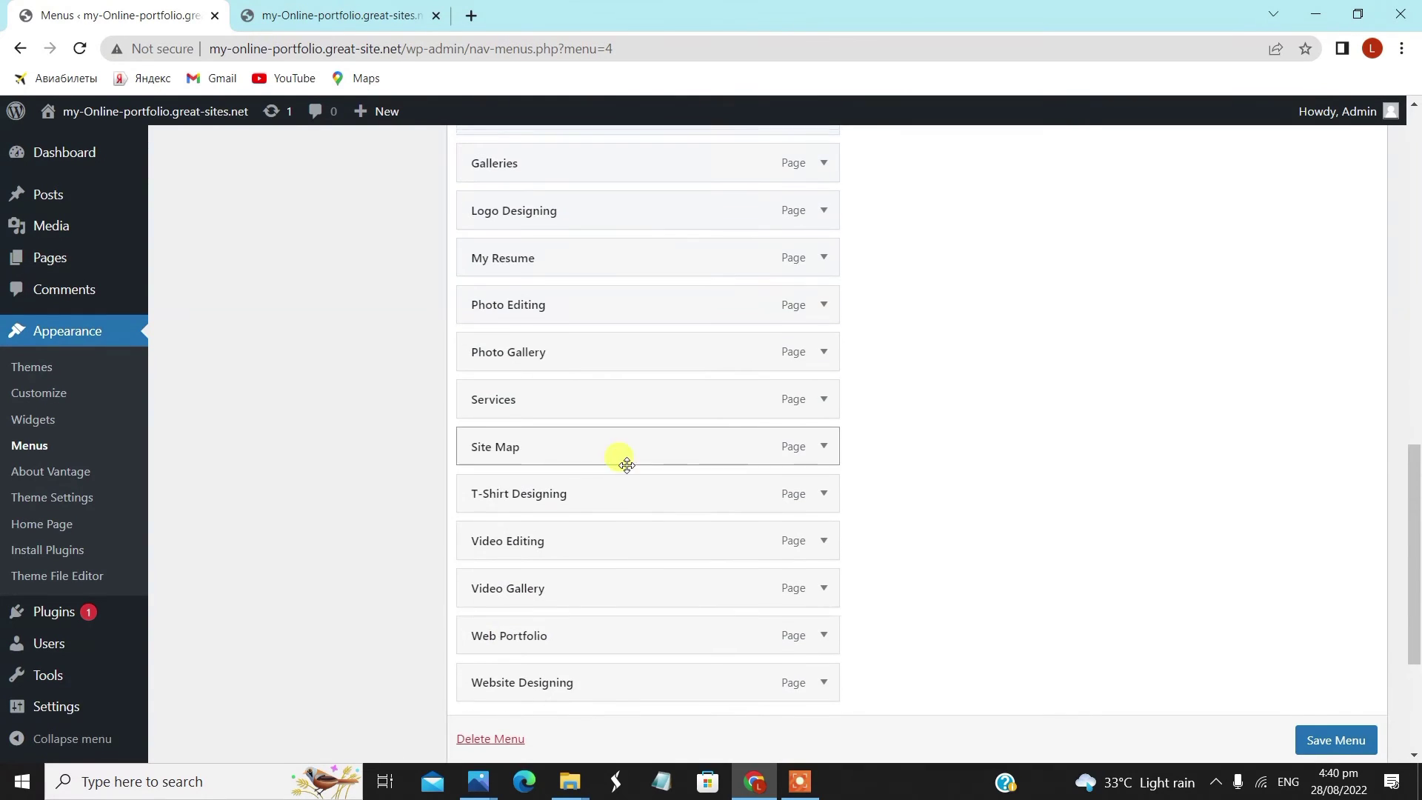
pyautogui.scroll(2, 630, 471)
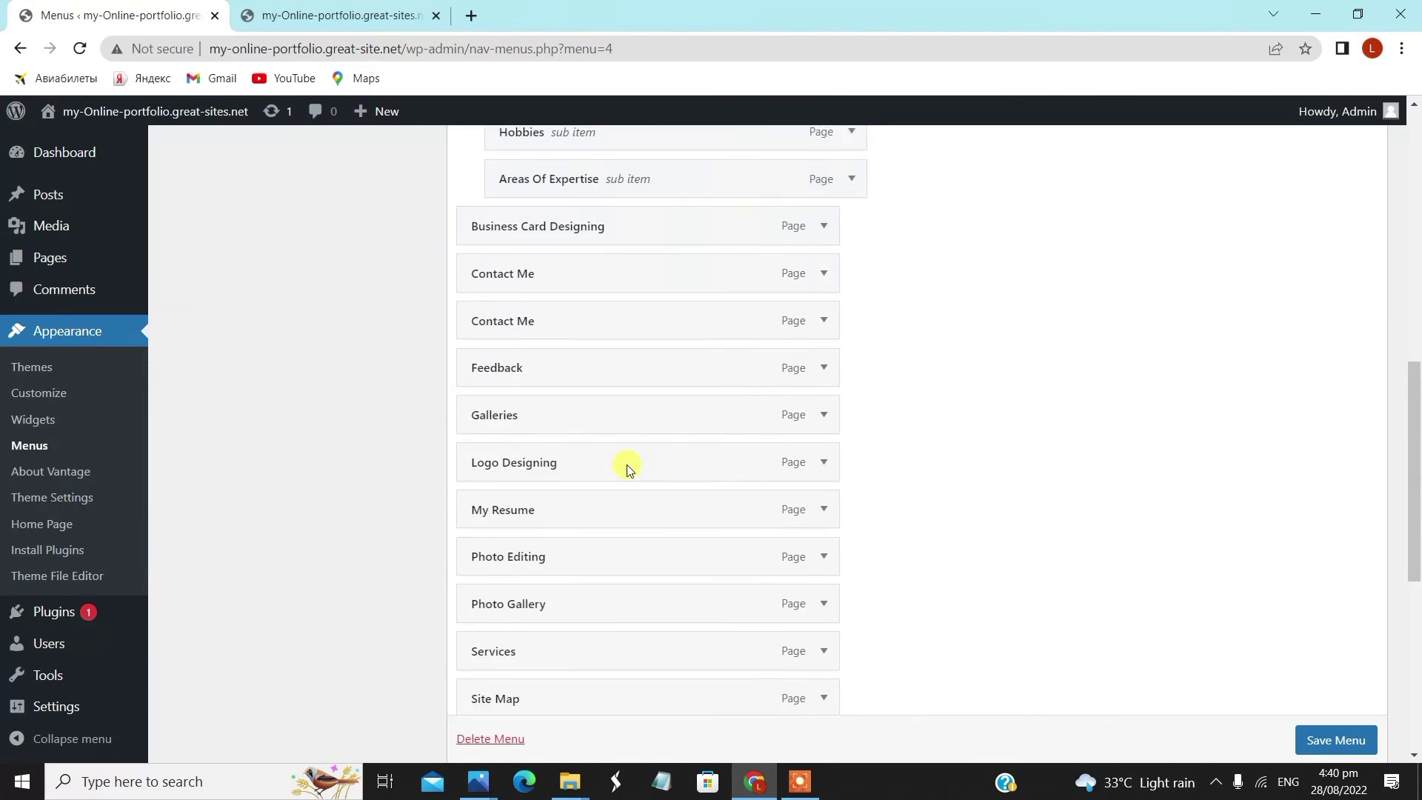
pyautogui.moveTo(610, 530); pyautogui.dragTo(644, 247)
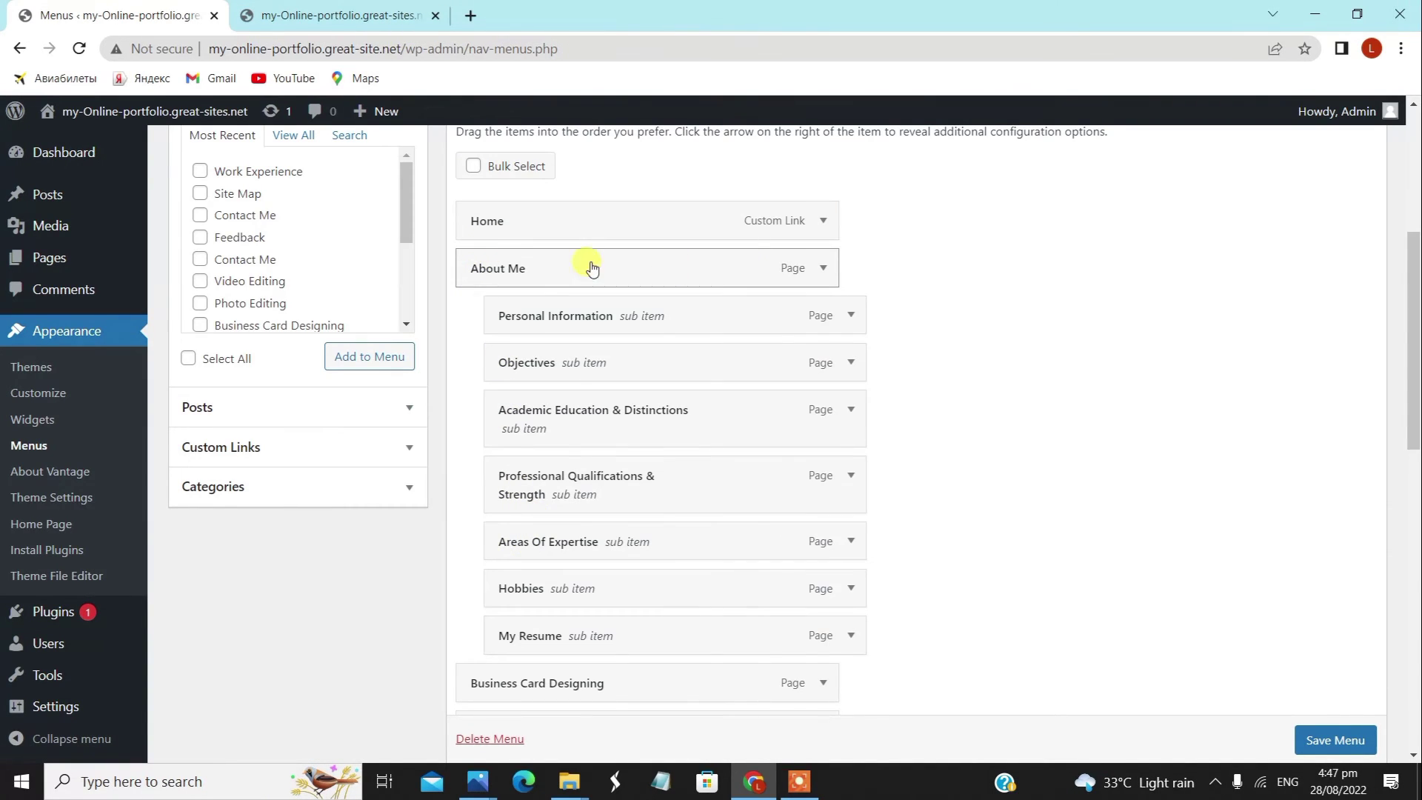
# - Move Galleries directly below My Resume, keeping it as a top-level menu item
pyautogui.scroll(1, 748, 482)
pyautogui.scroll(-1, 714, 443)
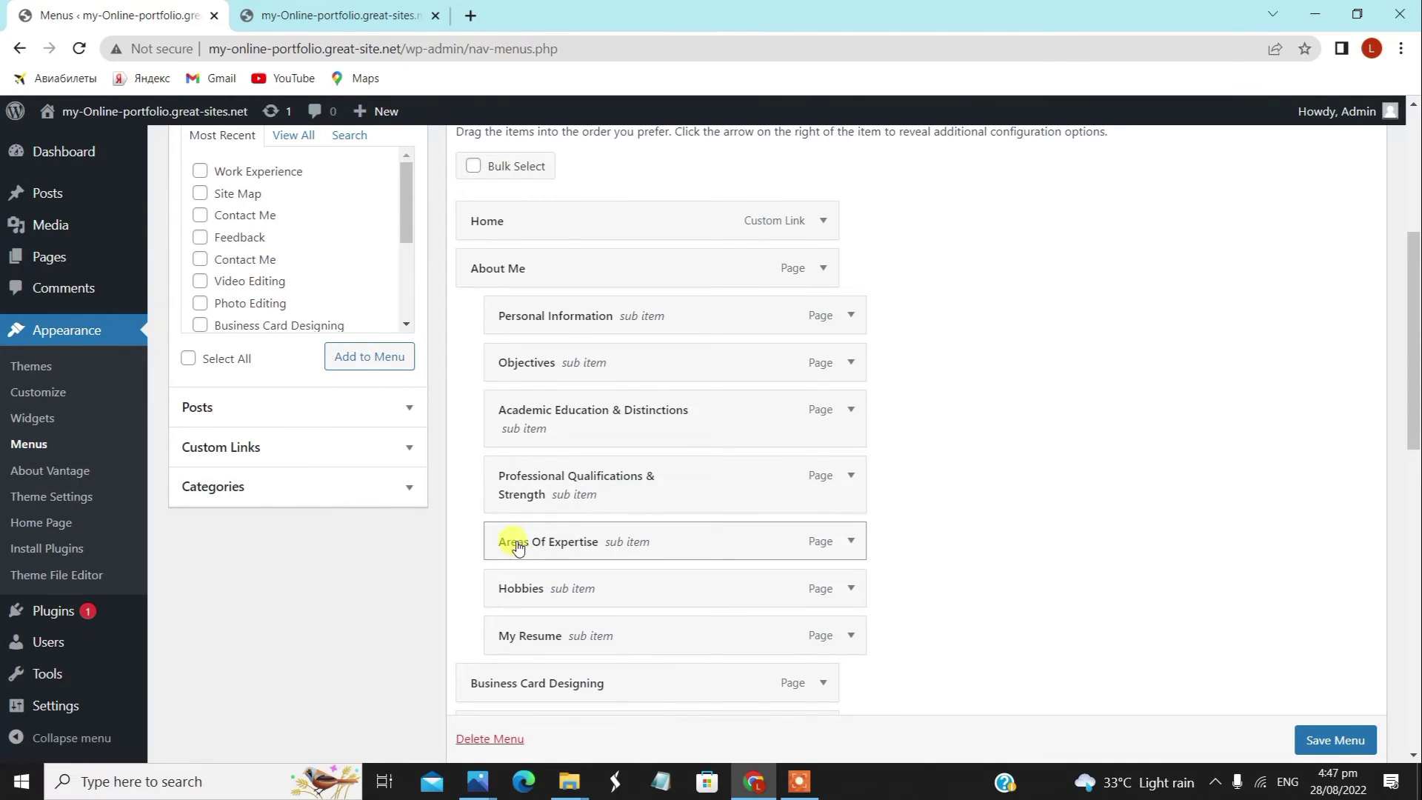
pyautogui.scroll(-5, 519, 547)
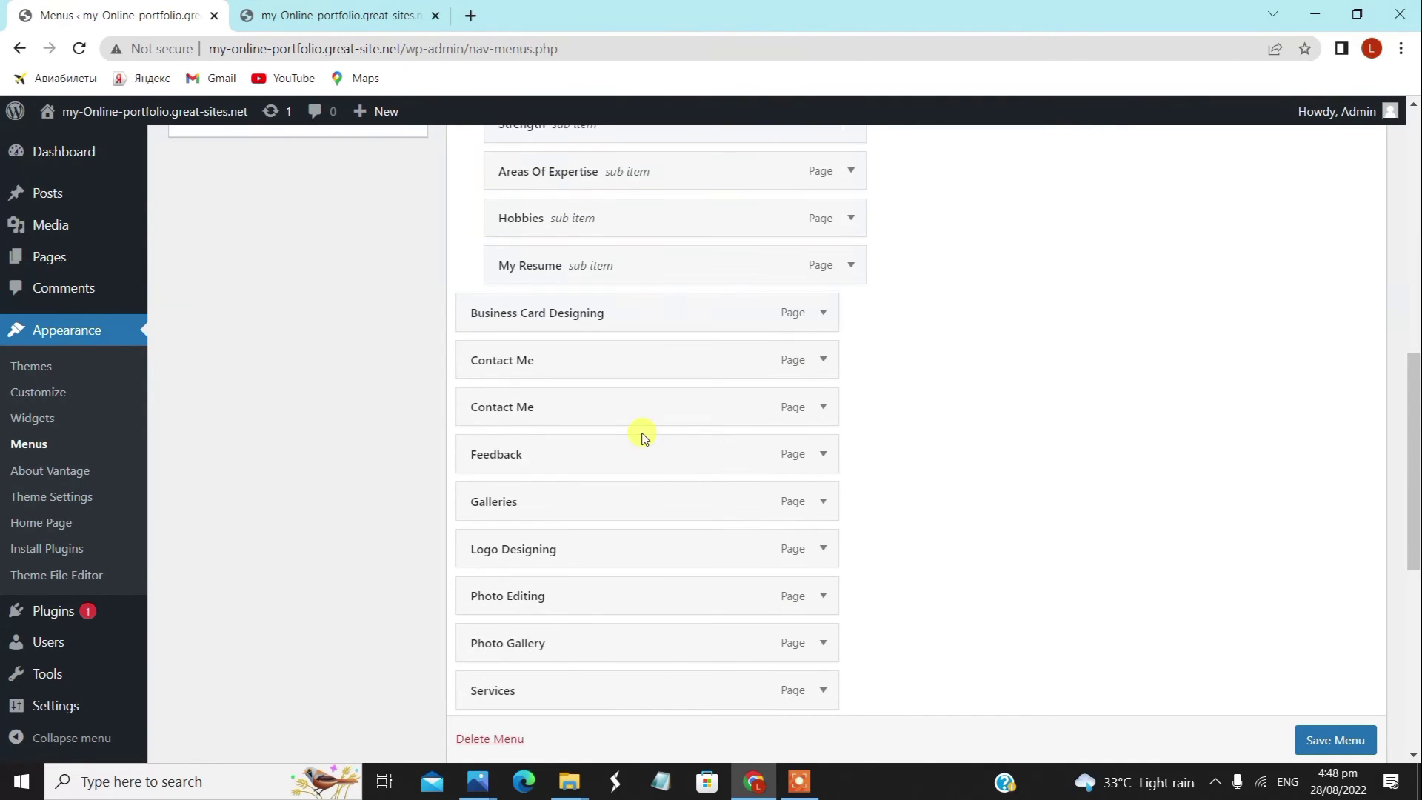
pyautogui.moveTo(619, 501); pyautogui.dragTo(622, 314)
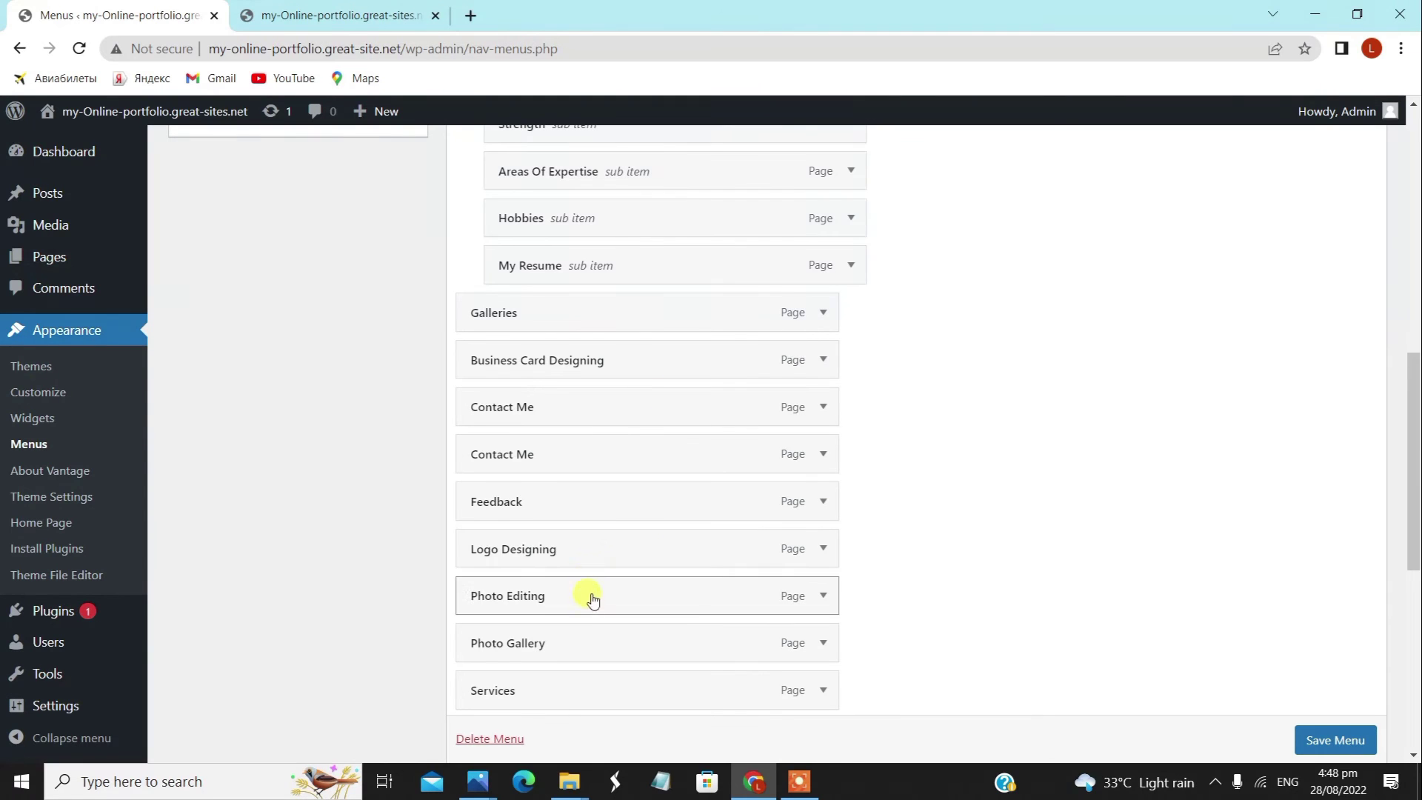
# - Nest Video Gallery, Photo Gallery and Web Portfolio, in that order, as sub items of Galleries
pyautogui.scroll(-1, 564, 659)
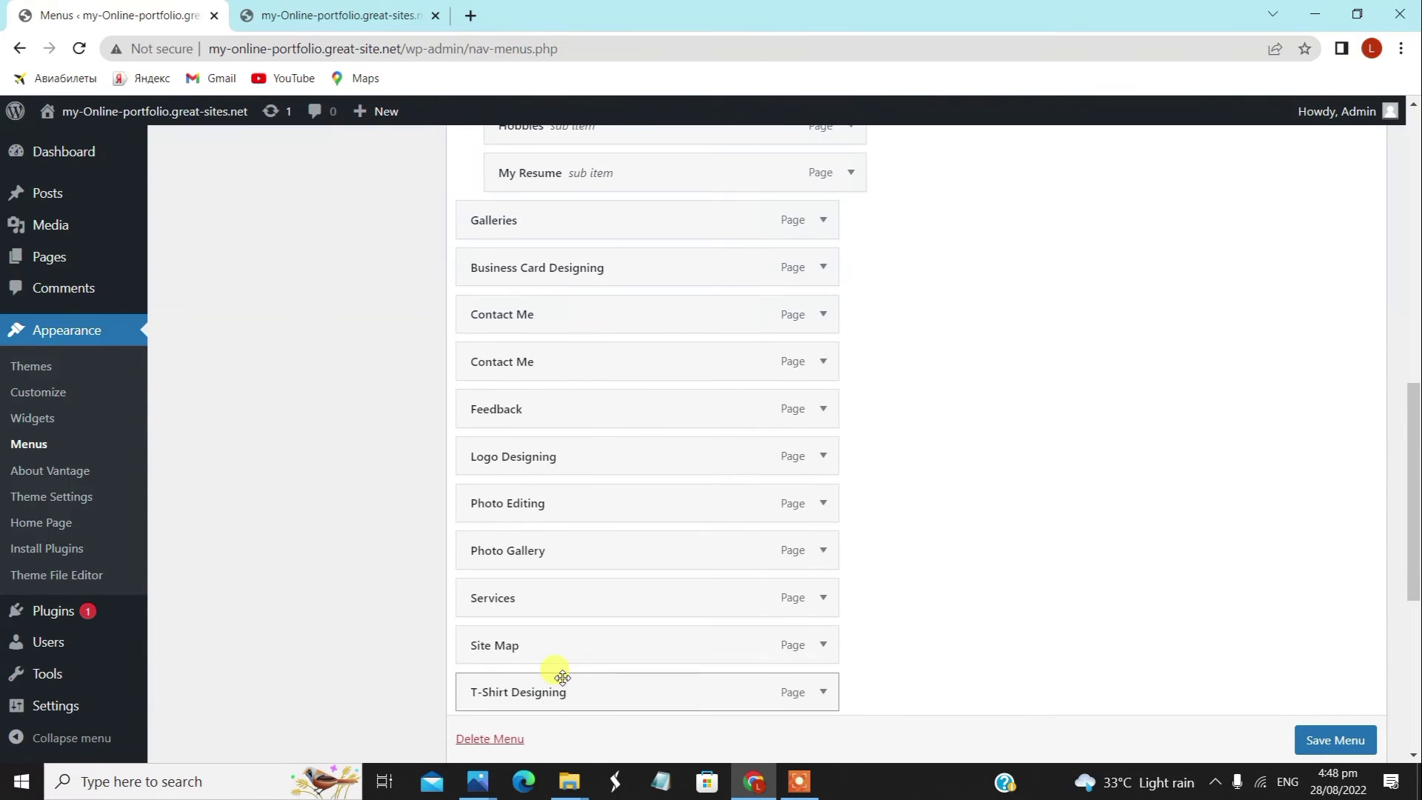
pyautogui.scroll(-2, 557, 648)
pyautogui.moveTo(561, 614); pyautogui.dragTo(591, 369)
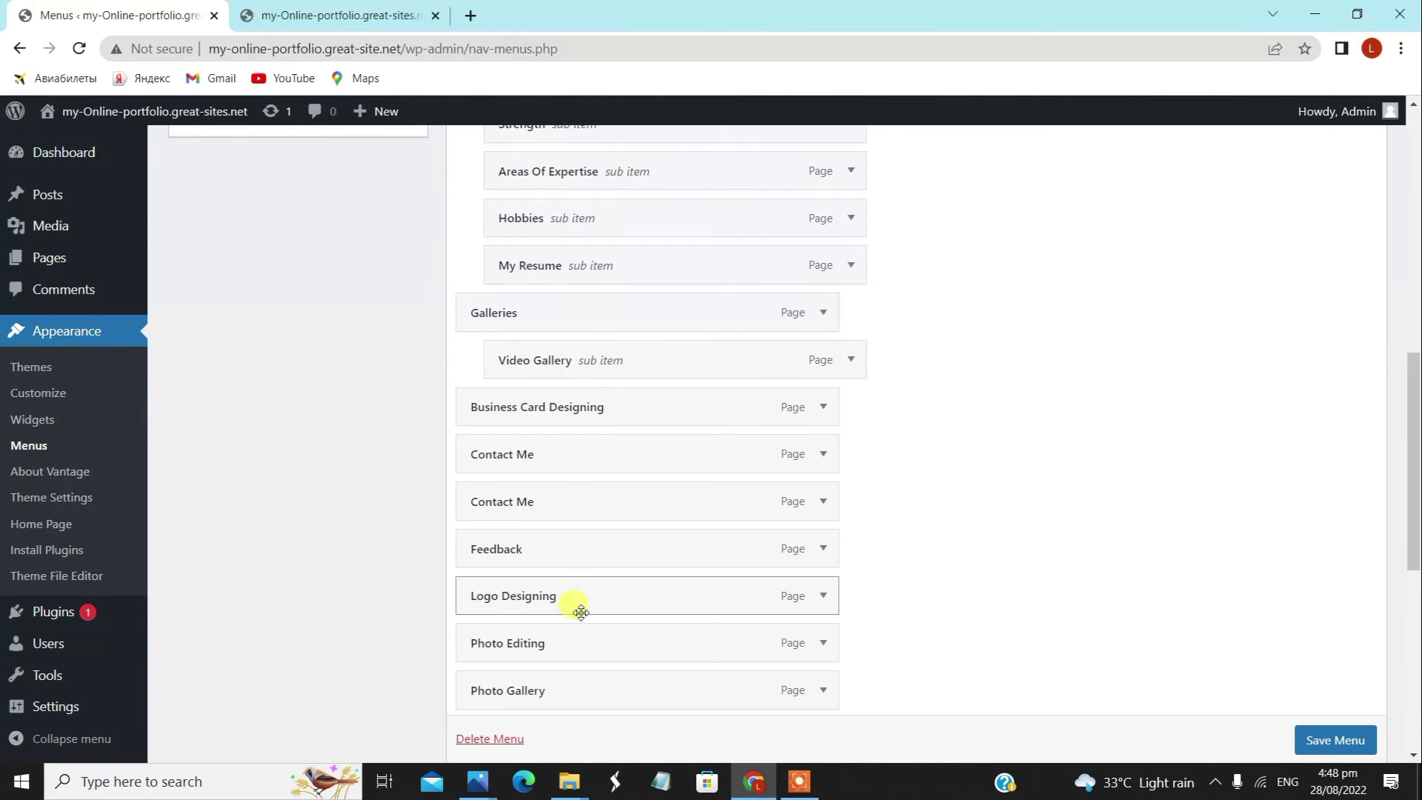
pyautogui.scroll(-2, 573, 637)
pyautogui.moveTo(563, 509); pyautogui.dragTo(587, 230)
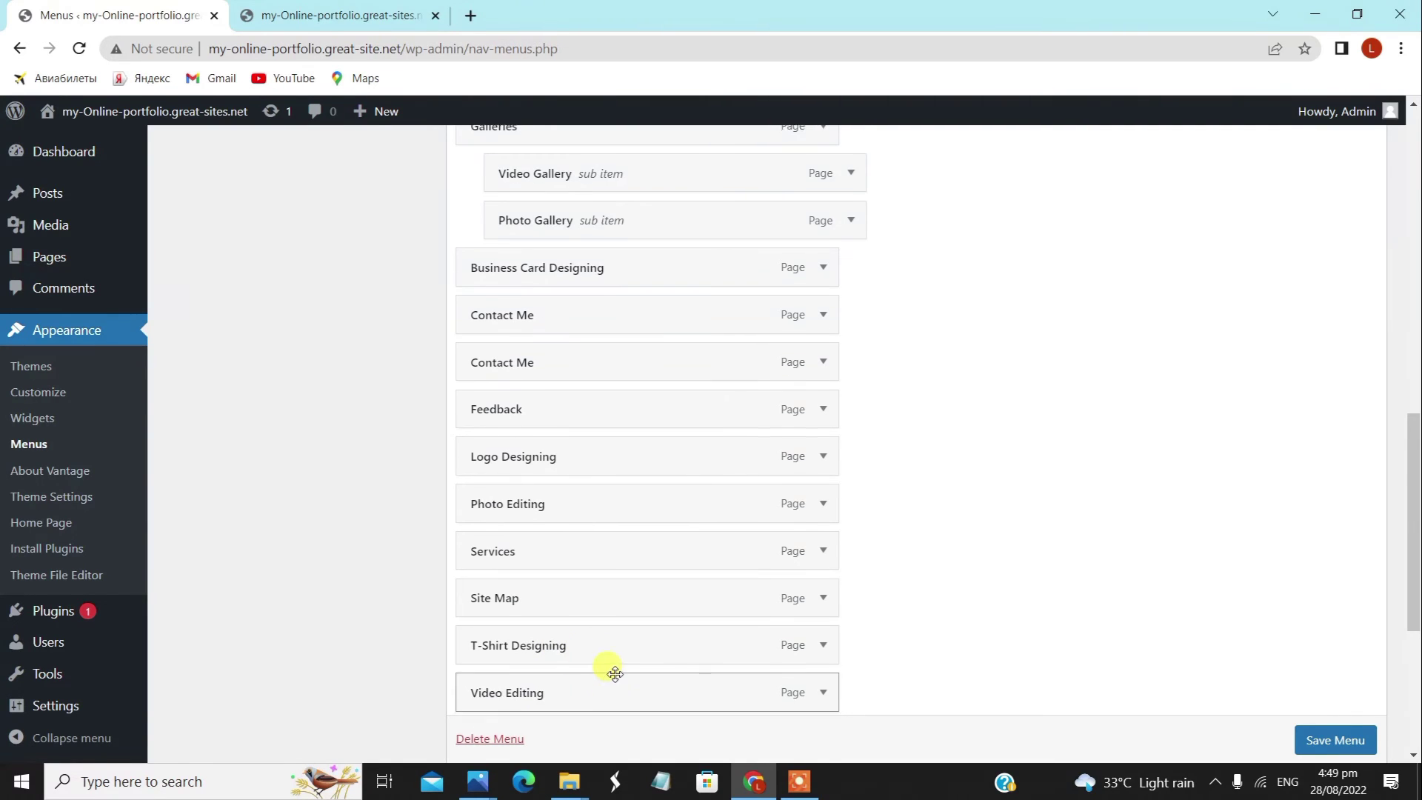
pyautogui.scroll(-1, 609, 667)
pyautogui.moveTo(609, 667); pyautogui.dragTo(642, 185)
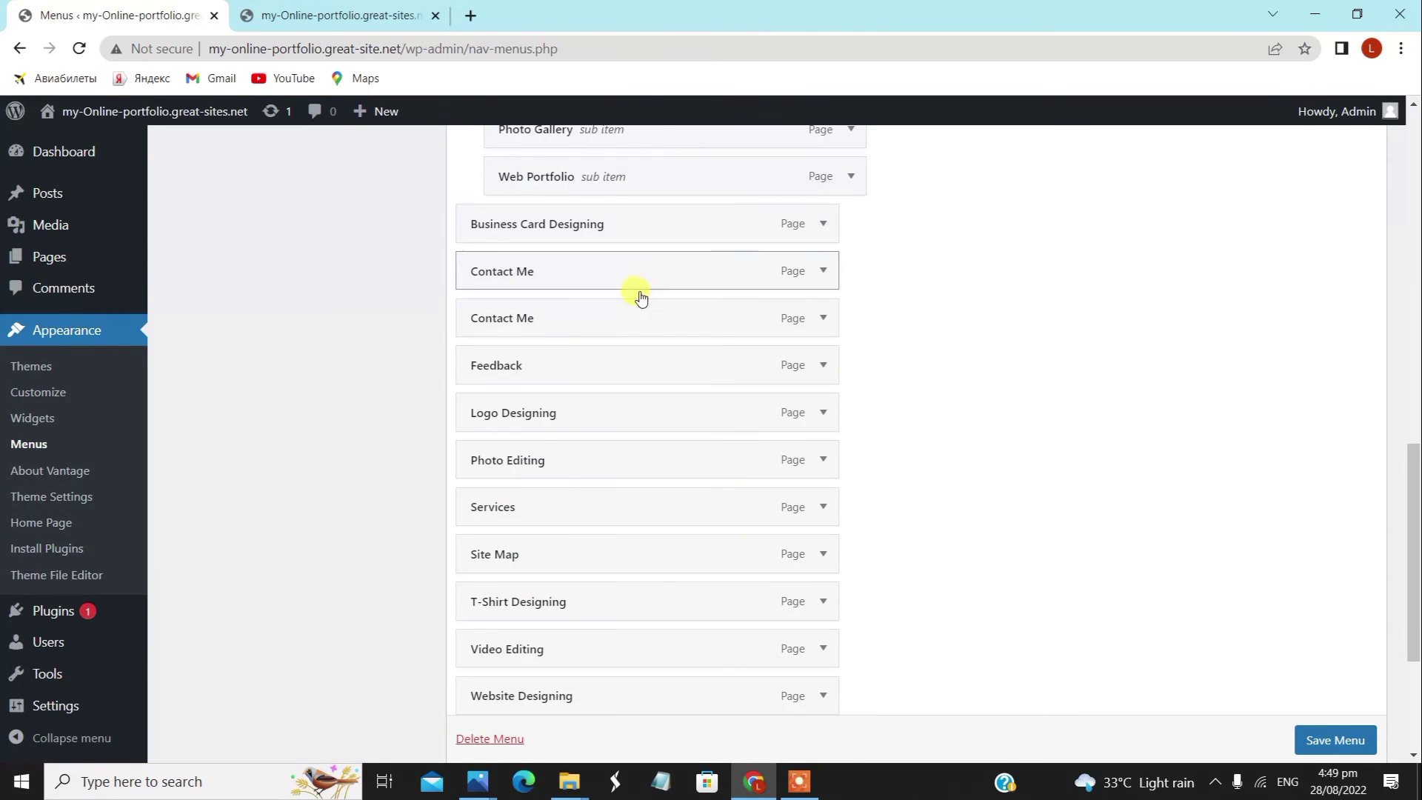
# - Move Services below Web Portfolio as a top-level menu item and nest Logo Designing under it as a sub item
pyautogui.scroll(3, 637, 324)
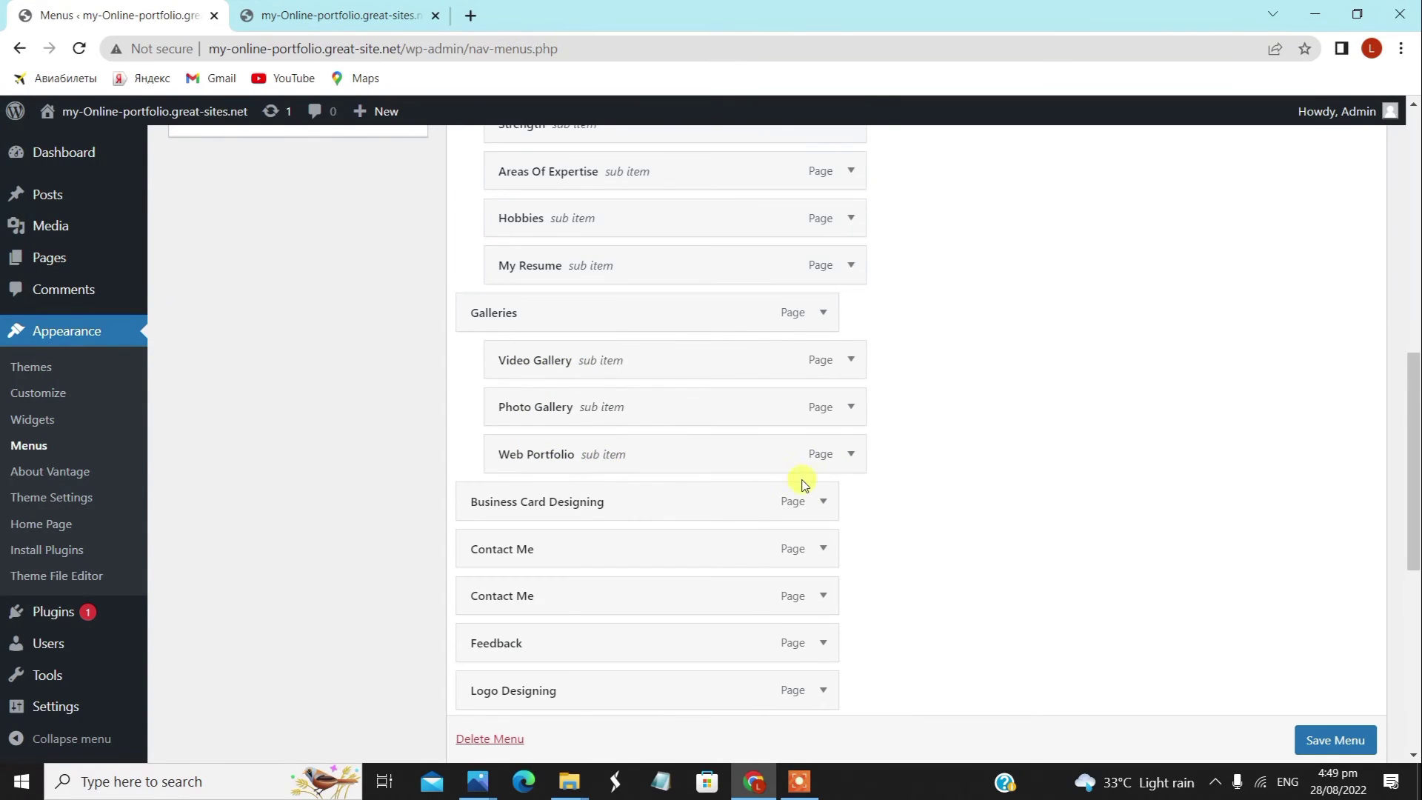
pyautogui.scroll(-2, 803, 482)
pyautogui.moveTo(587, 612); pyautogui.dragTo(592, 331)
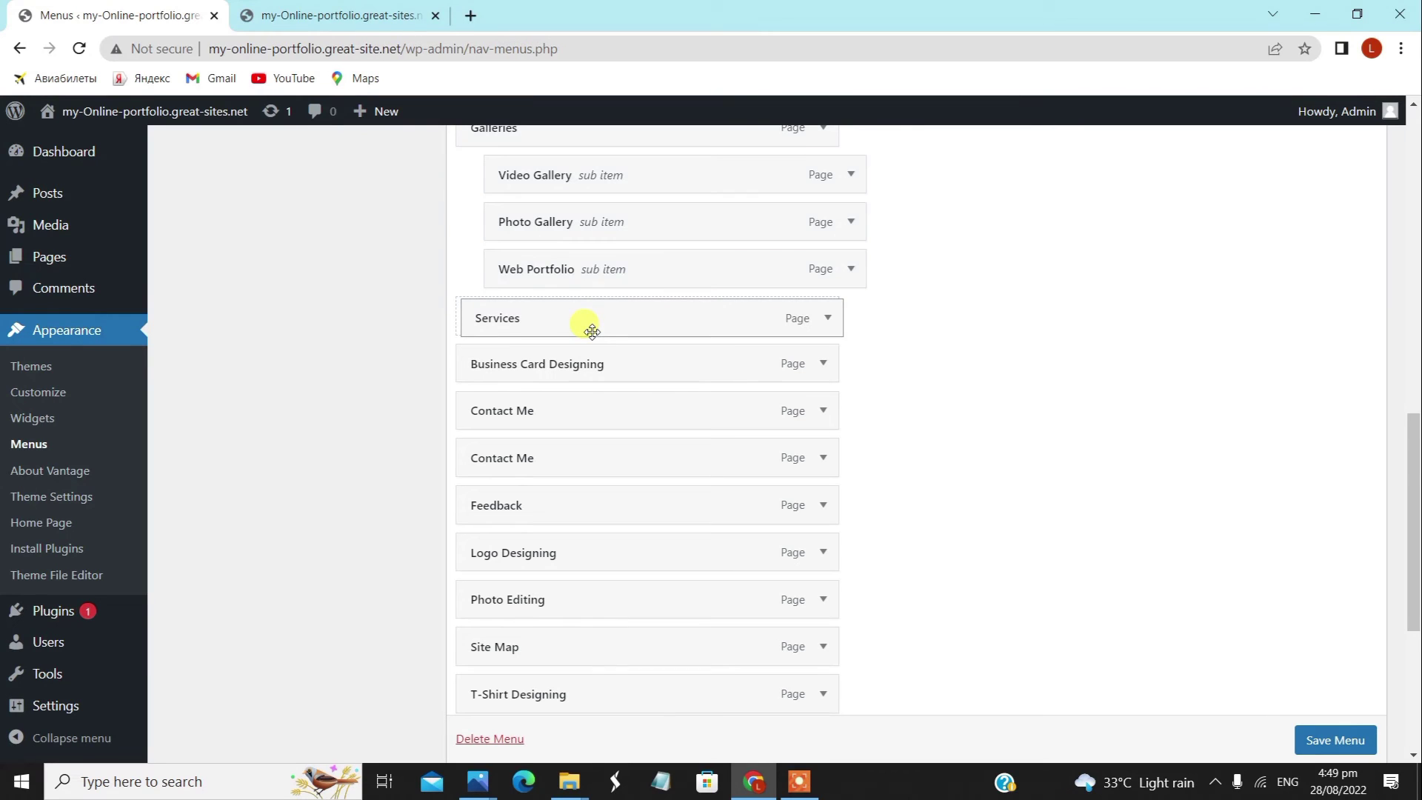
pyautogui.moveTo(590, 330); pyautogui.dragTo(587, 328)
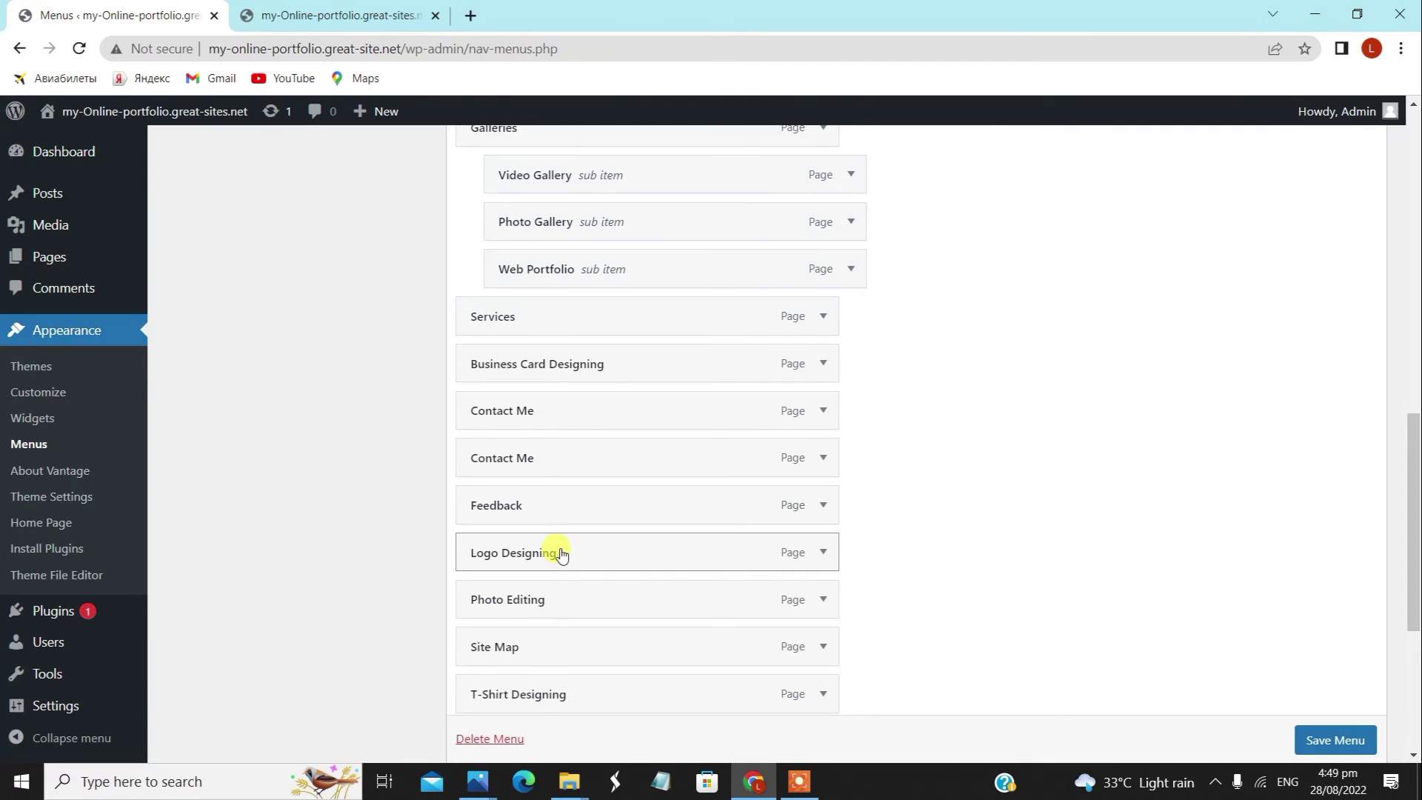
pyautogui.moveTo(555, 550); pyautogui.dragTo(555, 368)
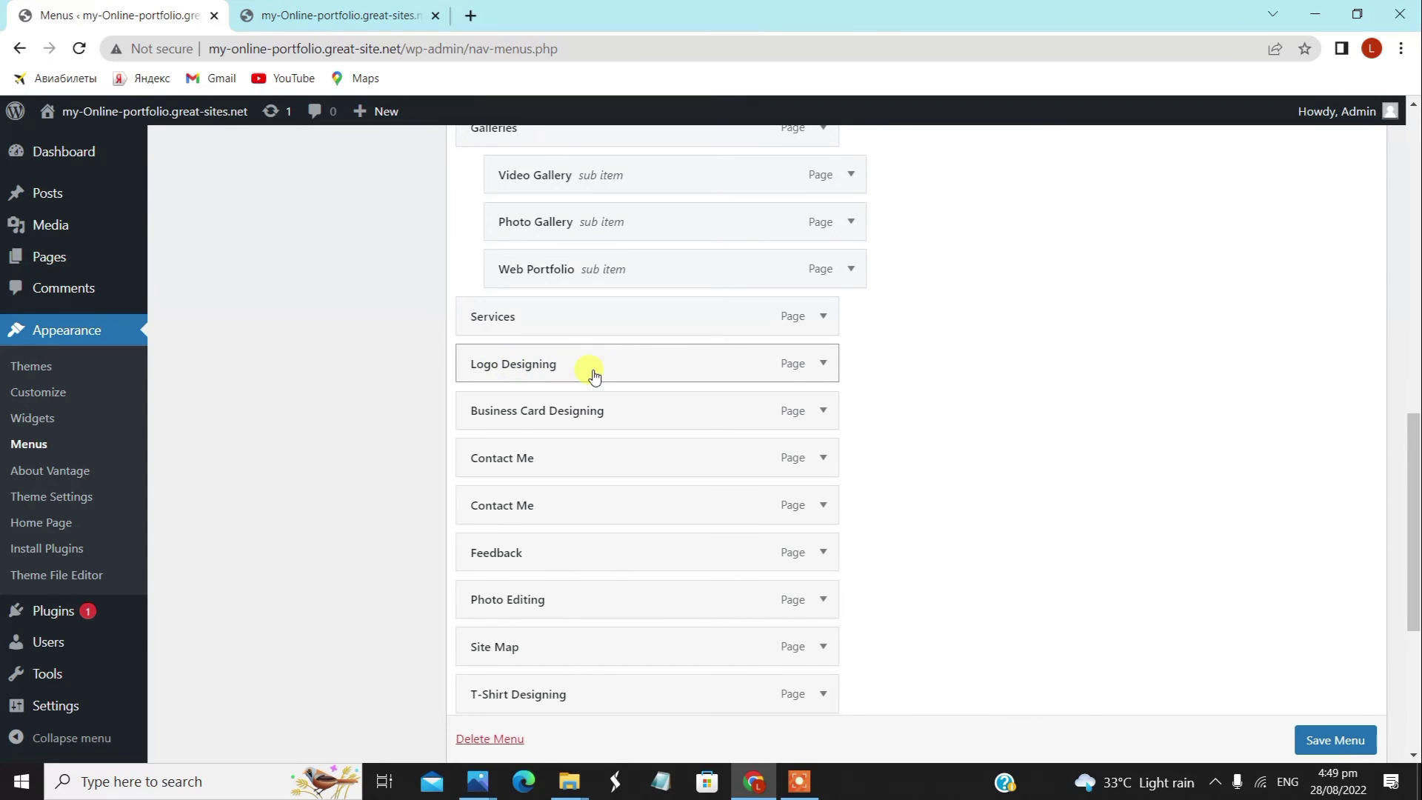
pyautogui.moveTo(517, 367); pyautogui.dragTo(546, 365)
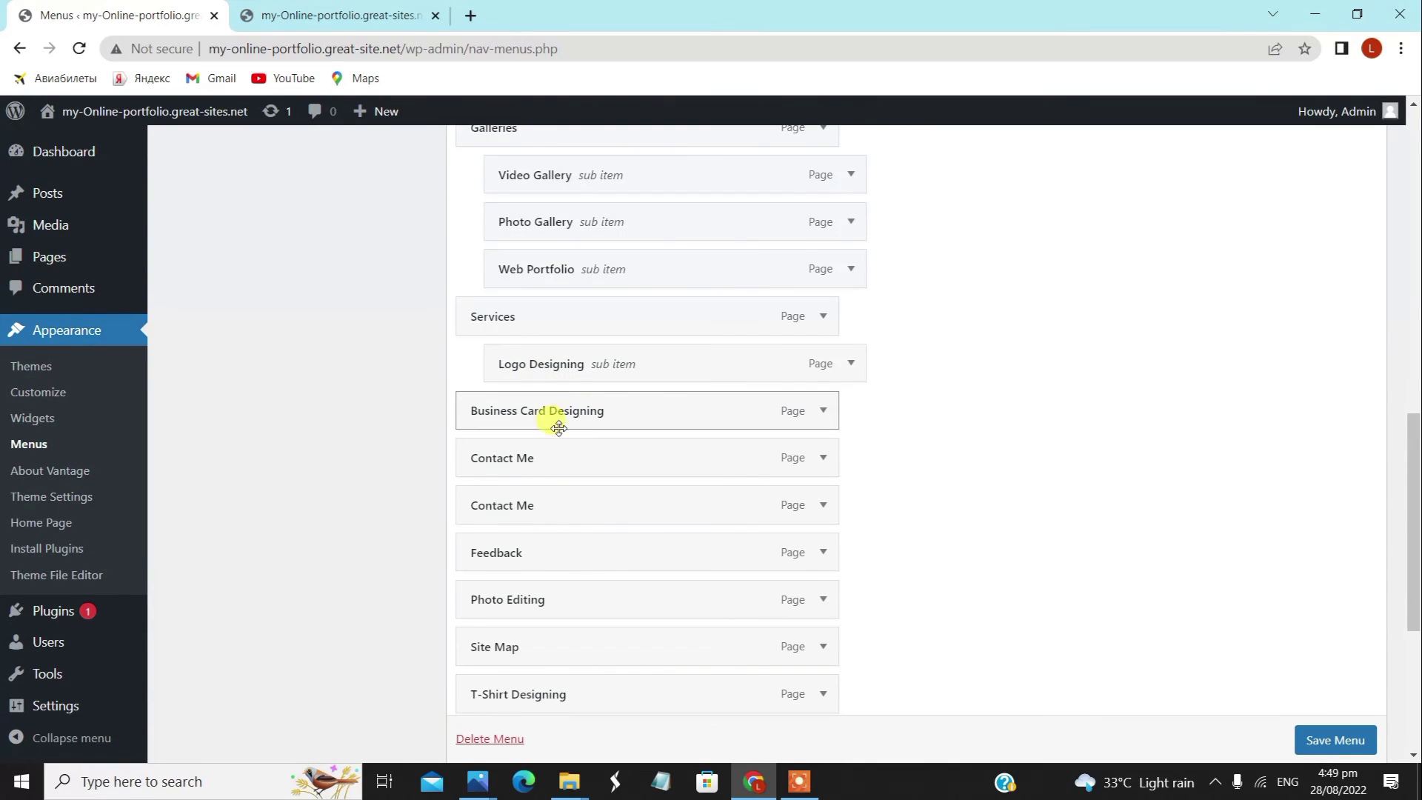
# - Nest T-Shirt Designing, Website Designing, Business Card Designing, Photo Editing and Video Editing, in that order, below Logo Designing as sub items of Services
pyautogui.scroll(-2, 519, 508)
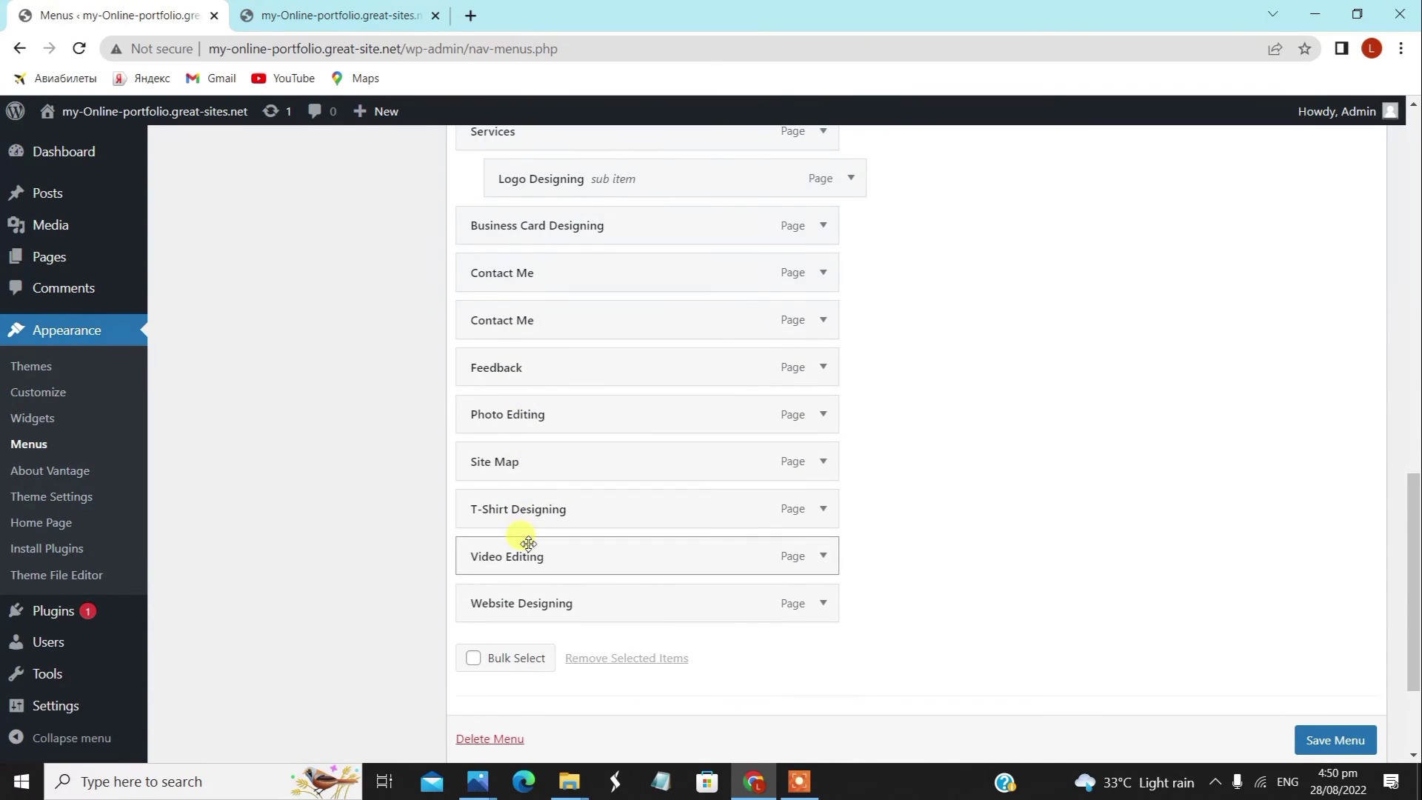
pyautogui.moveTo(546, 508); pyautogui.dragTo(579, 229)
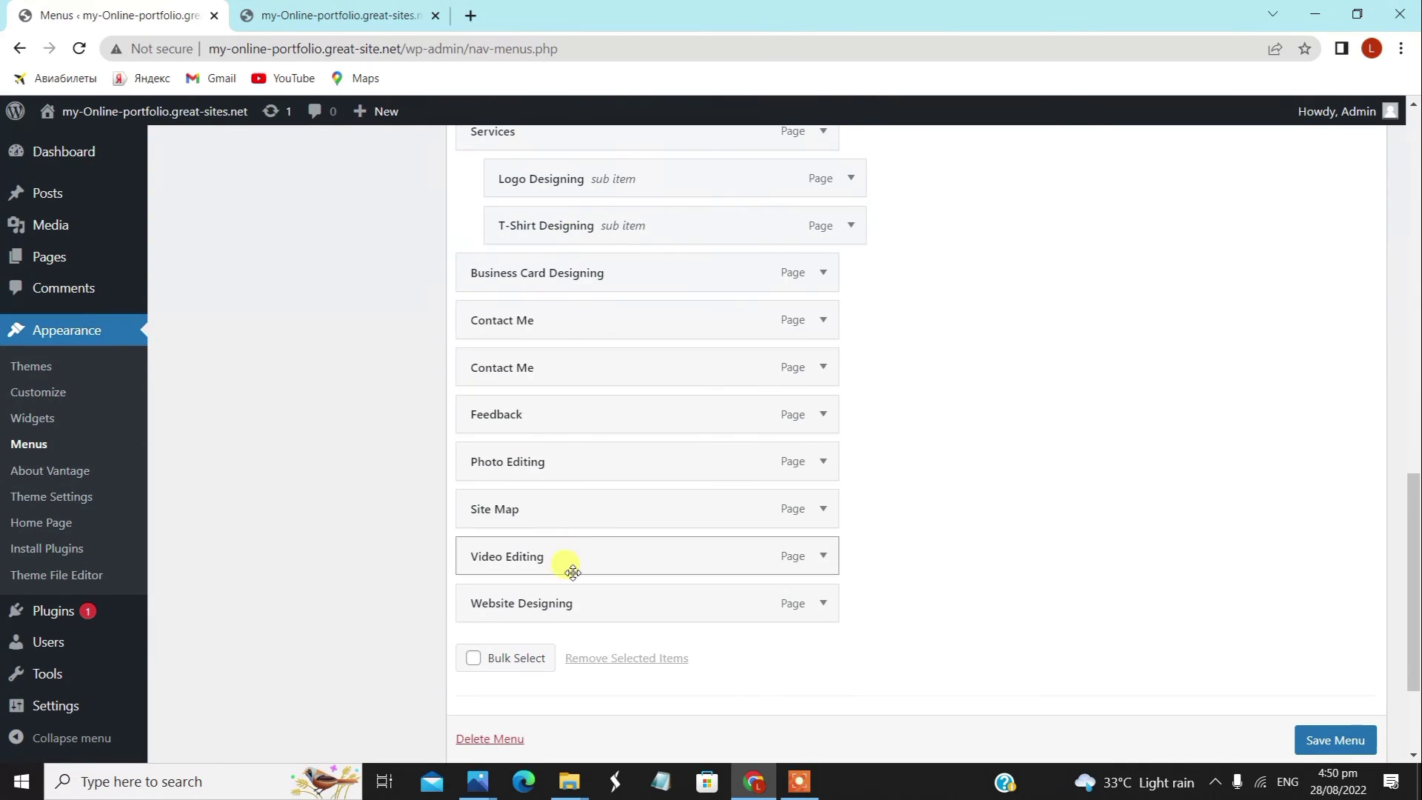
pyautogui.moveTo(558, 603); pyautogui.dragTo(635, 319)
pyautogui.moveTo(625, 511); pyautogui.dragTo(660, 371)
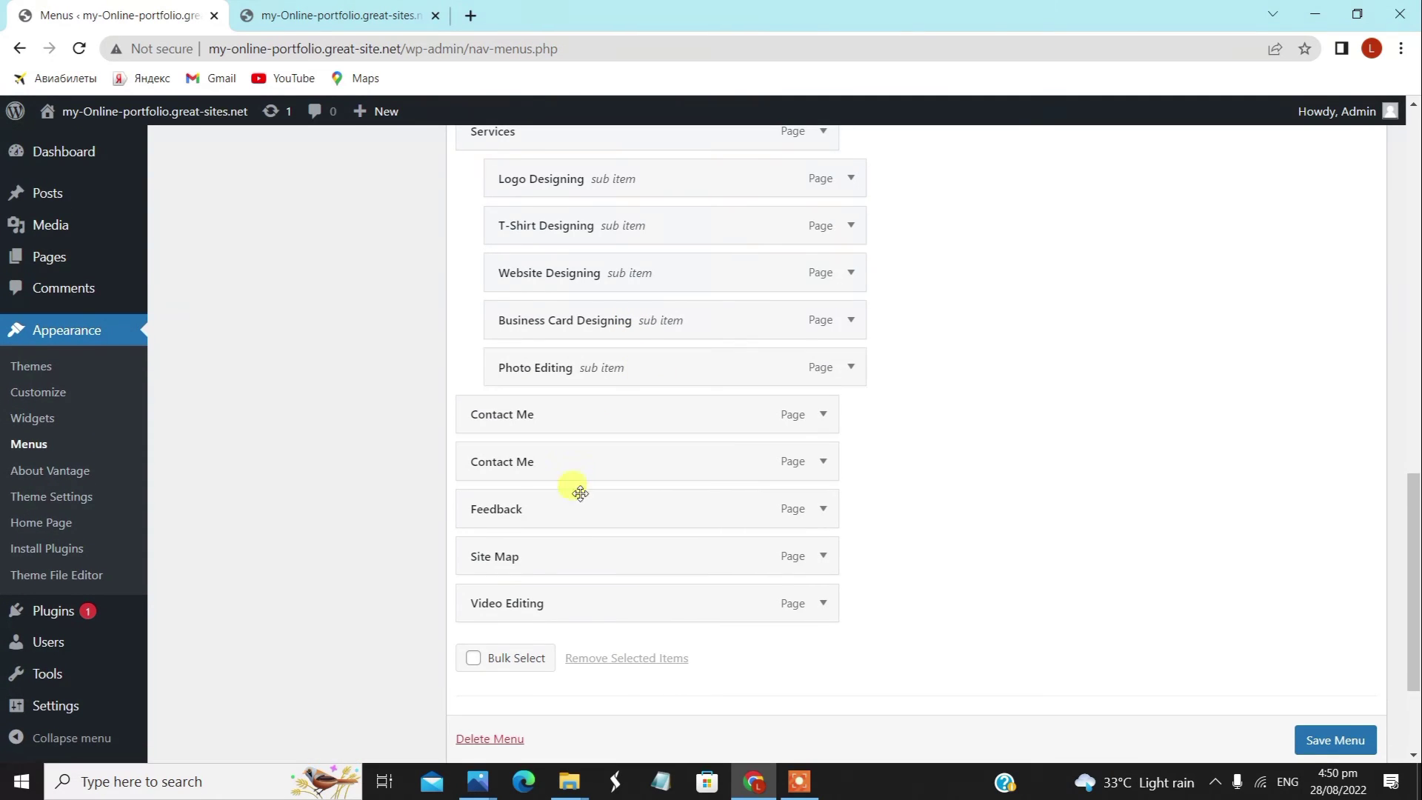
pyautogui.moveTo(574, 602); pyautogui.dragTo(556, 409)
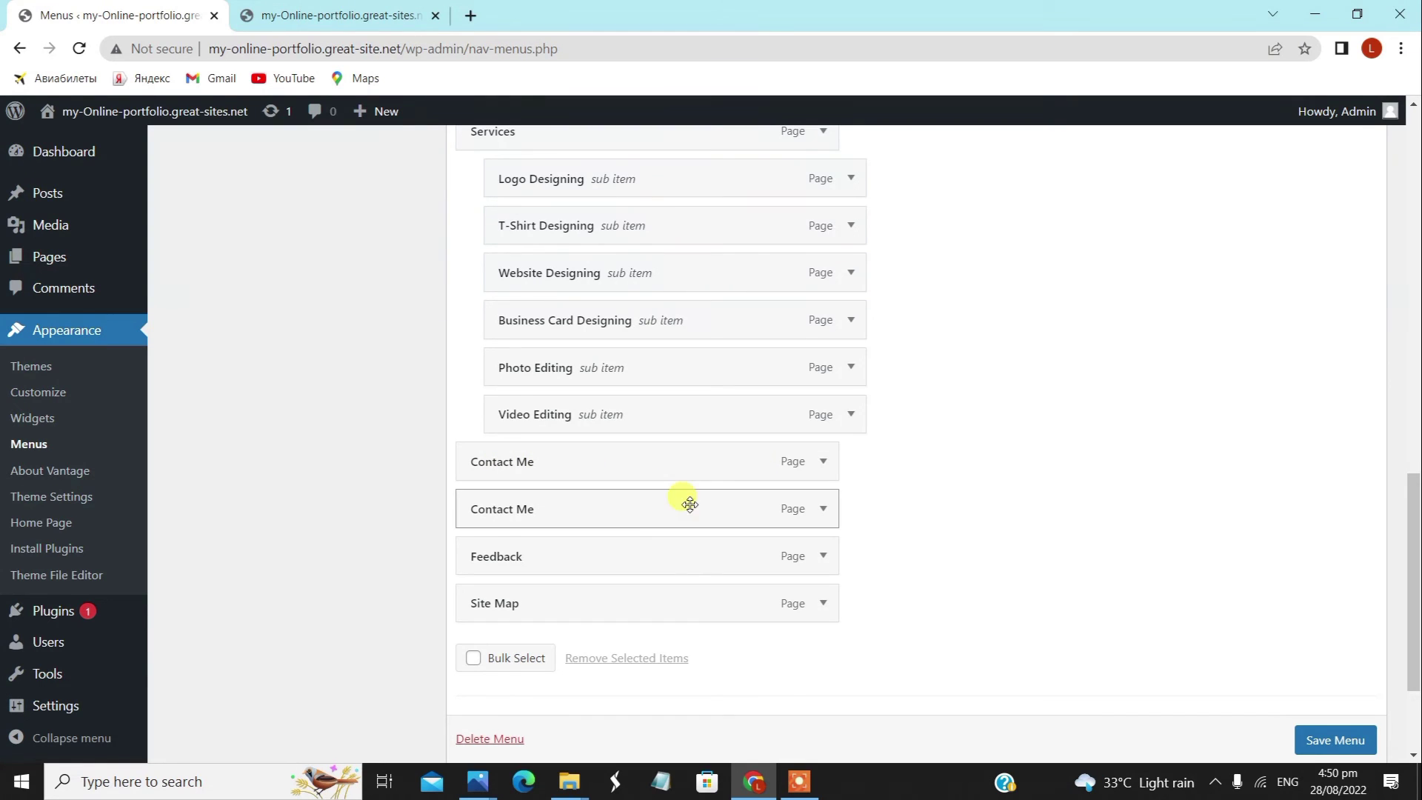
# - Nest the second Contact Me, Feedback and Site Map, in that order, as sub items of the first Contact Me
pyautogui.moveTo(628, 557)
pyautogui.mouseDown()
pyautogui.moveTo(659, 553)
pyautogui.moveTo(619, 553)
pyautogui.moveTo(631, 557)
pyautogui.mouseUp()
pyautogui.moveTo(583, 614); pyautogui.dragTo(619, 612)
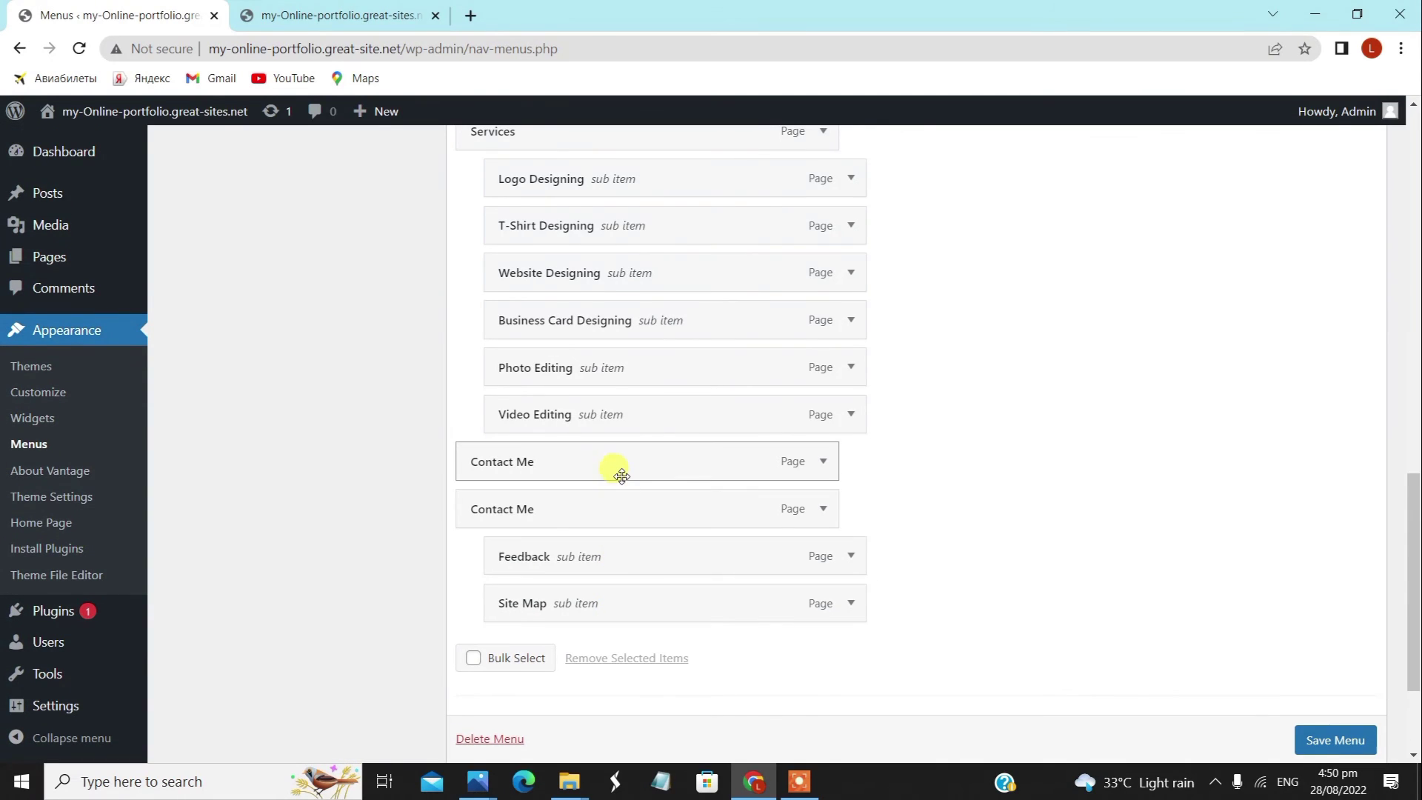
pyautogui.moveTo(580, 514); pyautogui.dragTo(622, 516)
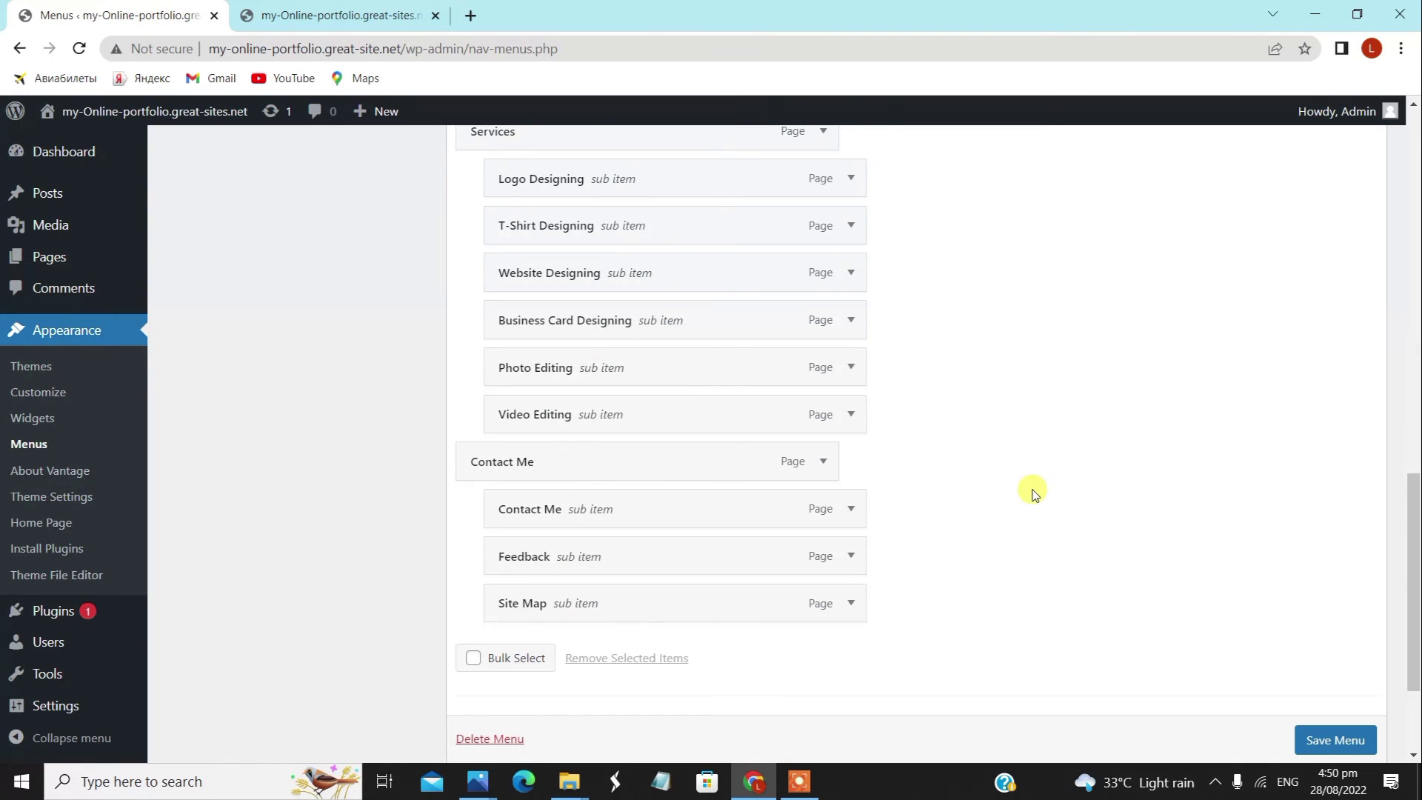
# - Review the whole menu structure, assign the menu to the Primary Menu display location and save it
pyautogui.scroll(-3, 1035, 495)
pyautogui.scroll(15, 1034, 490)
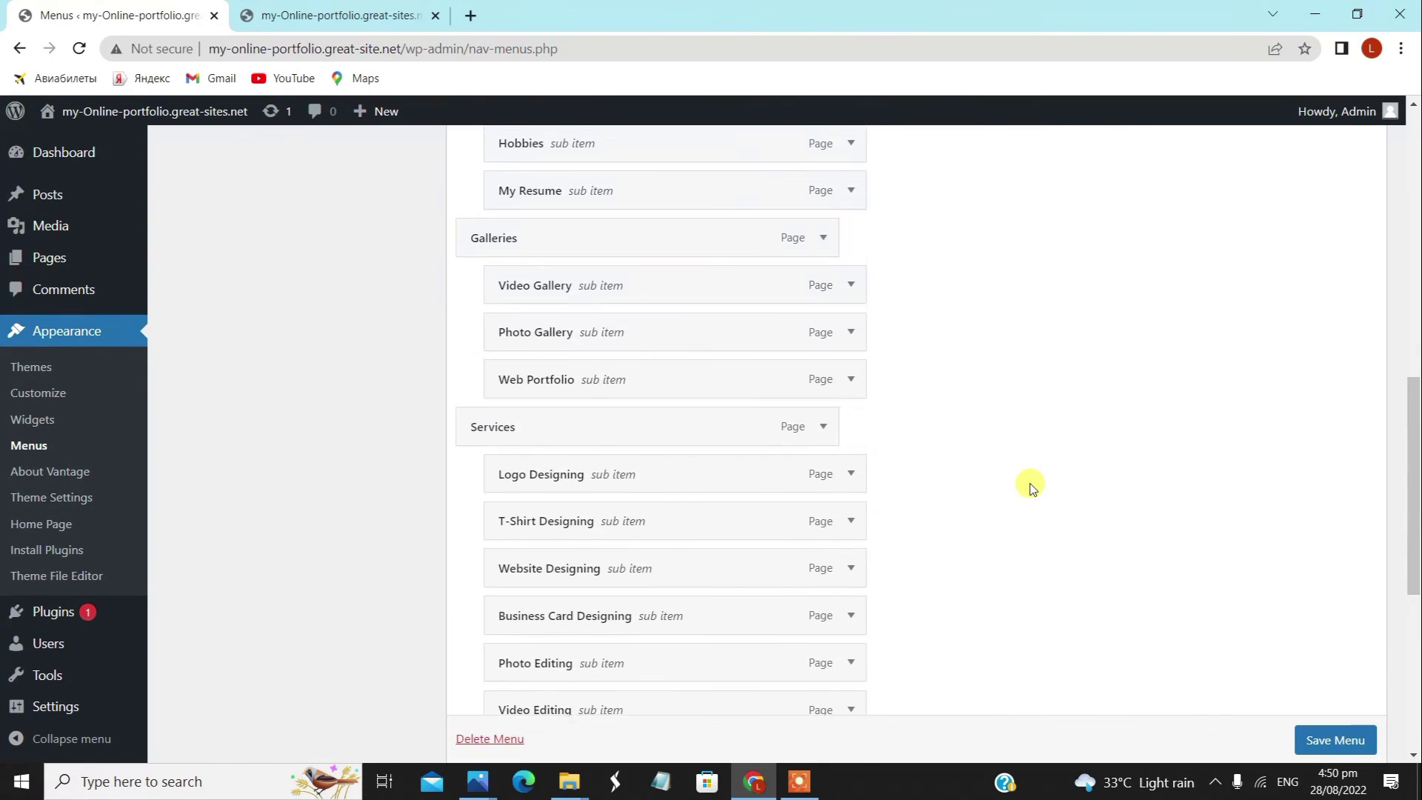
pyautogui.scroll(-3, 1013, 483)
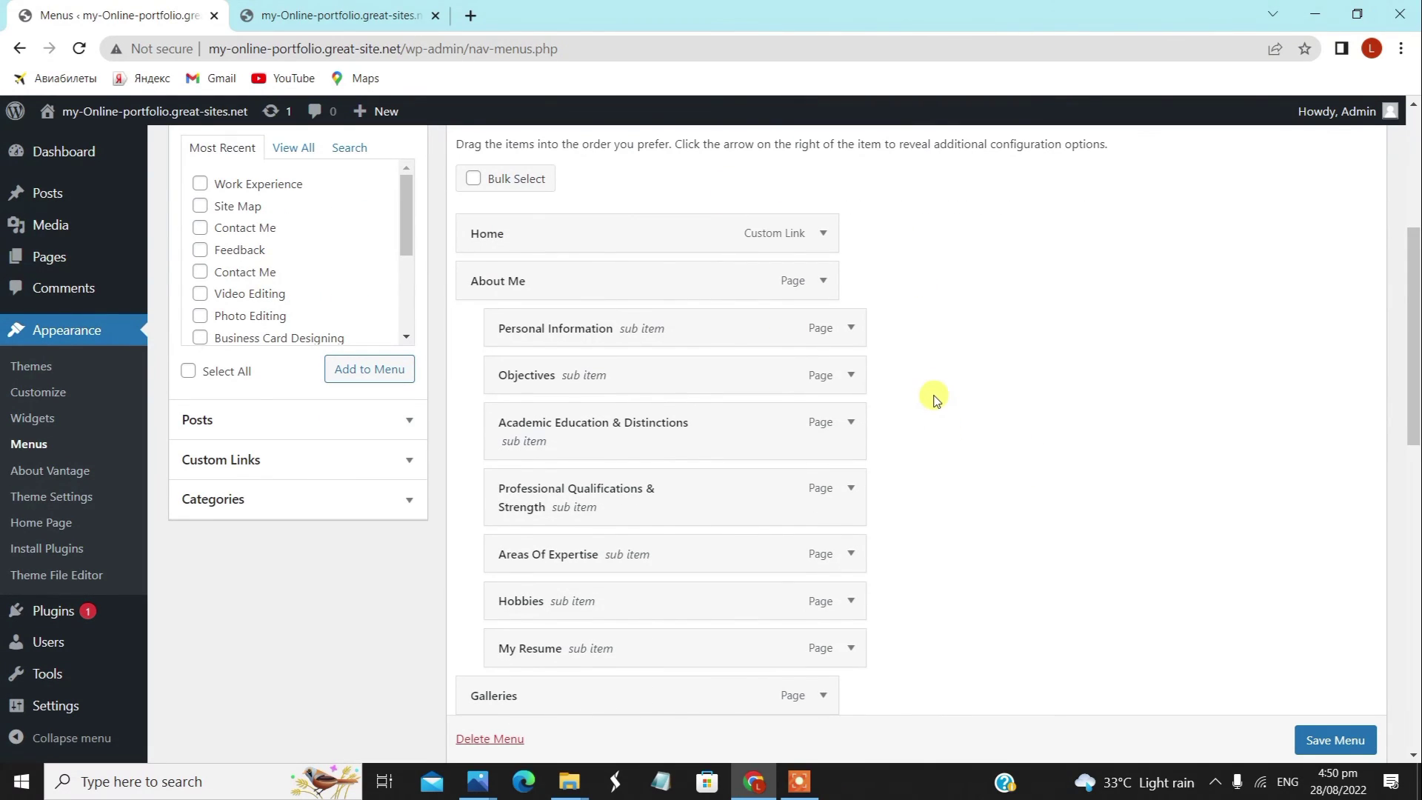
pyautogui.scroll(-15, 934, 398)
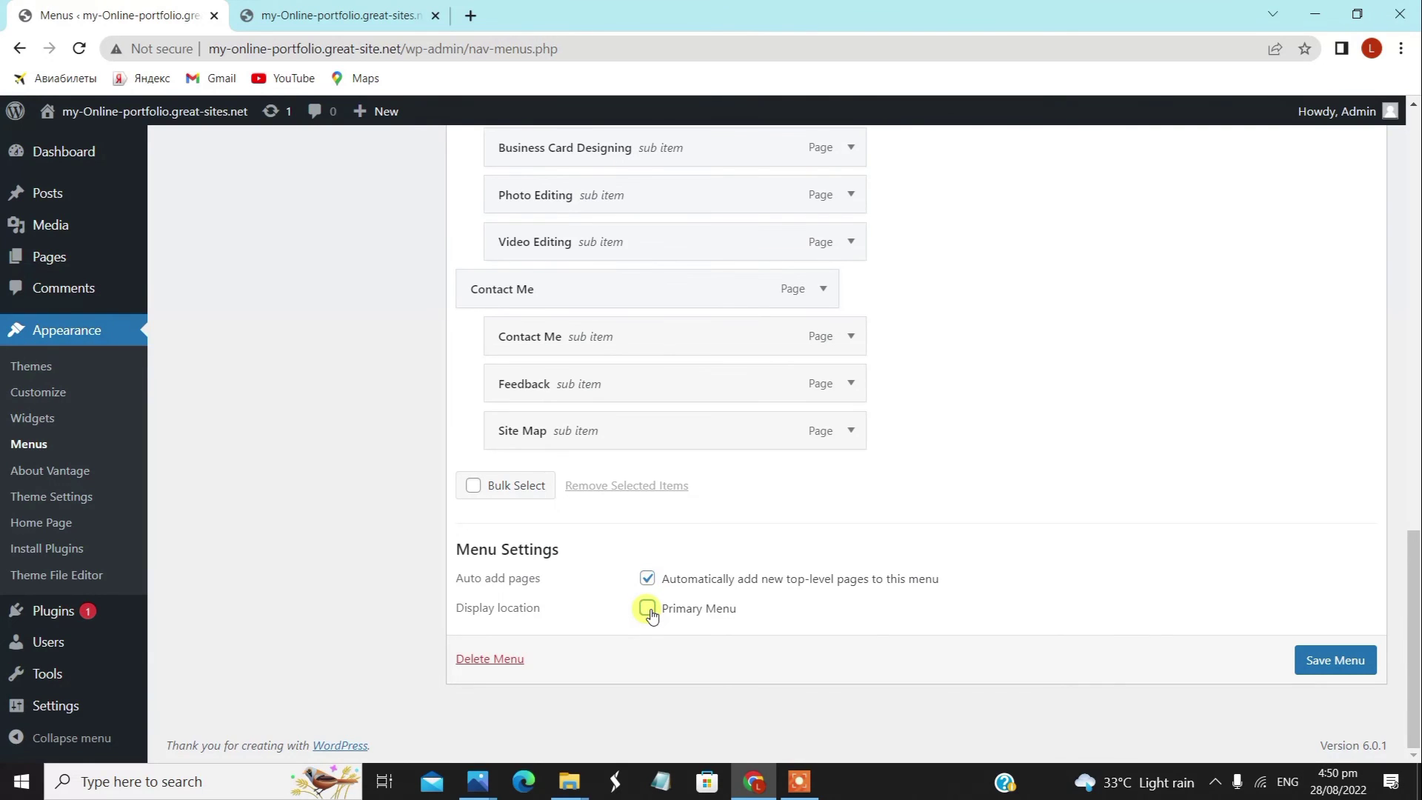
pyautogui.click(1336, 660)
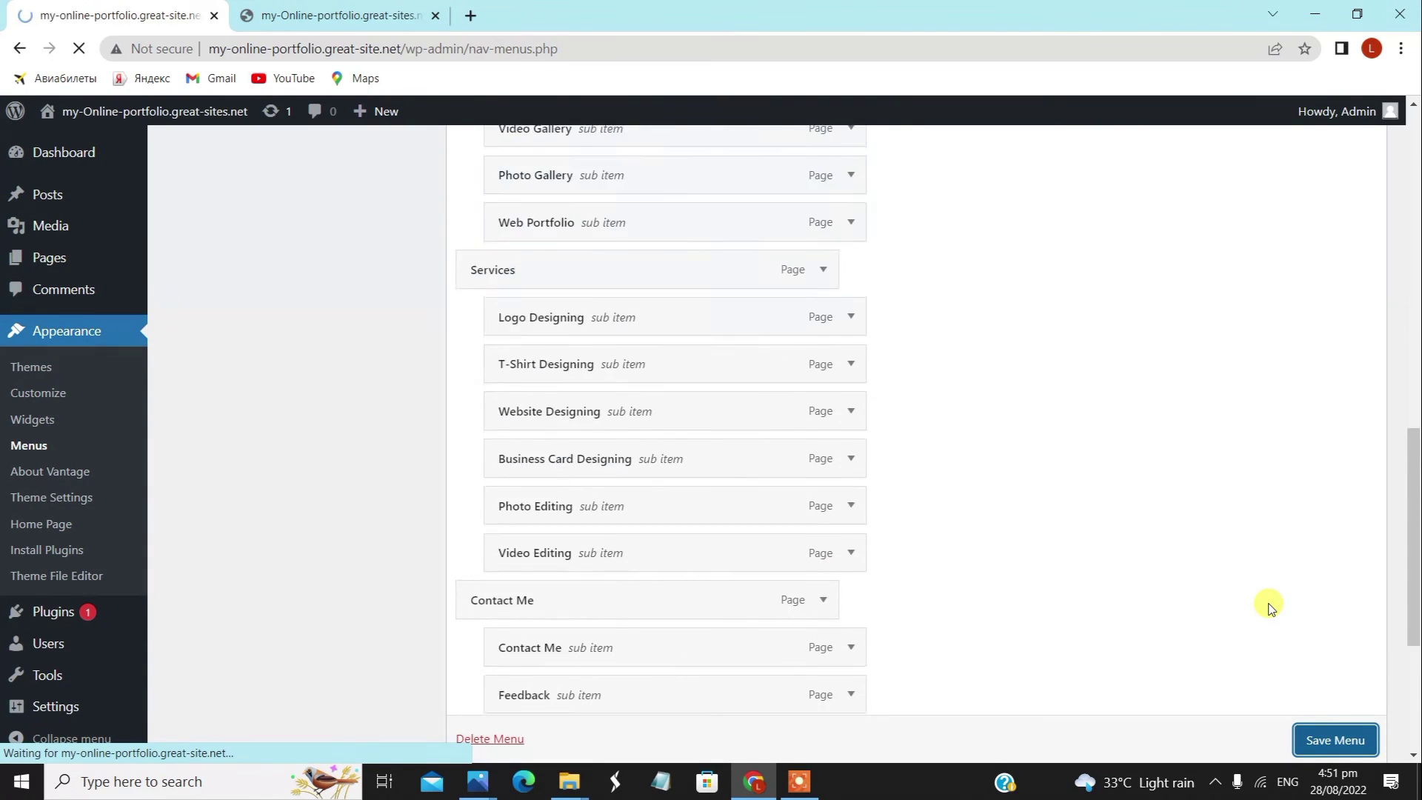
pyautogui.scroll(-5, 1274, 615)
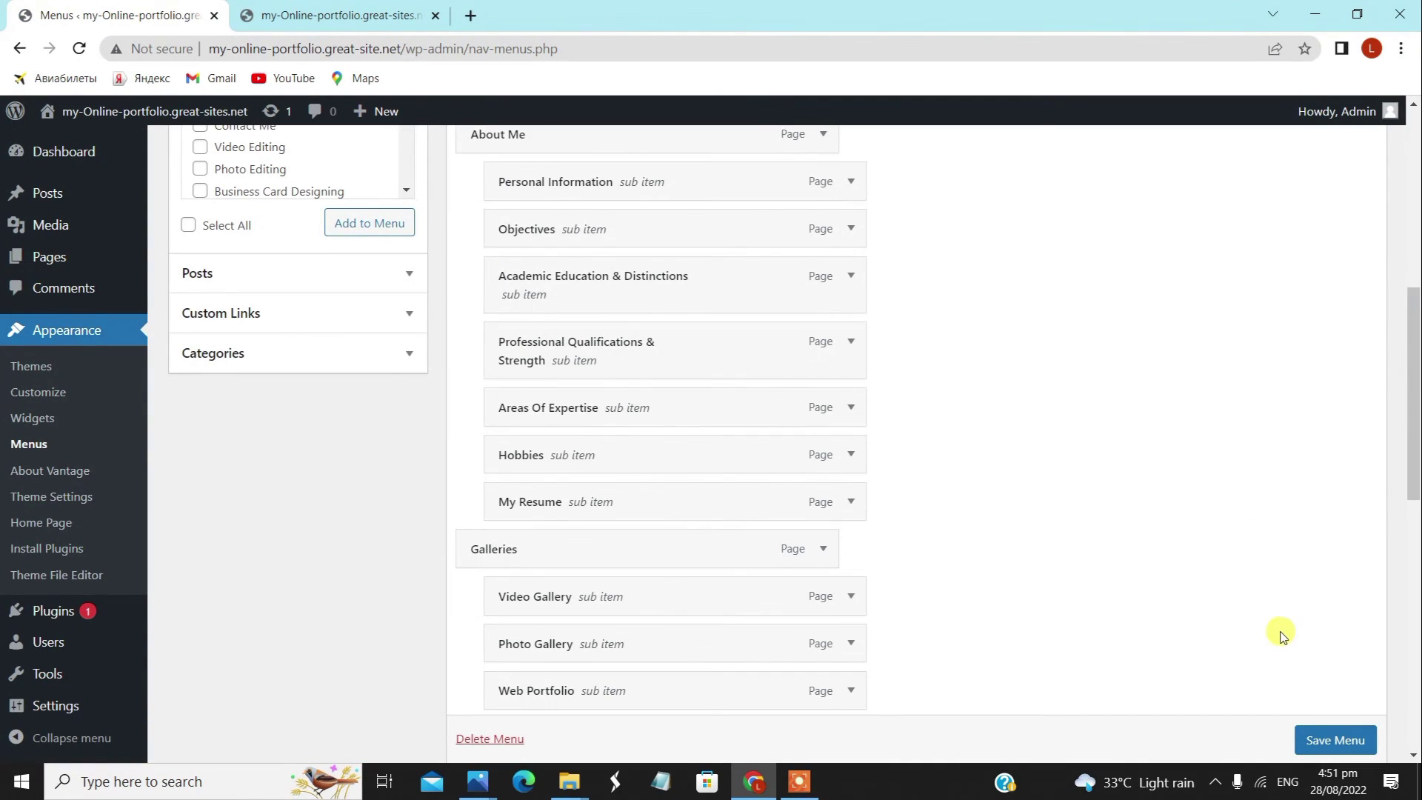
# - Check the About Me, Galleries, Services and Contact Me submenus on the live site and look over its home page
pyautogui.click(312, 14)
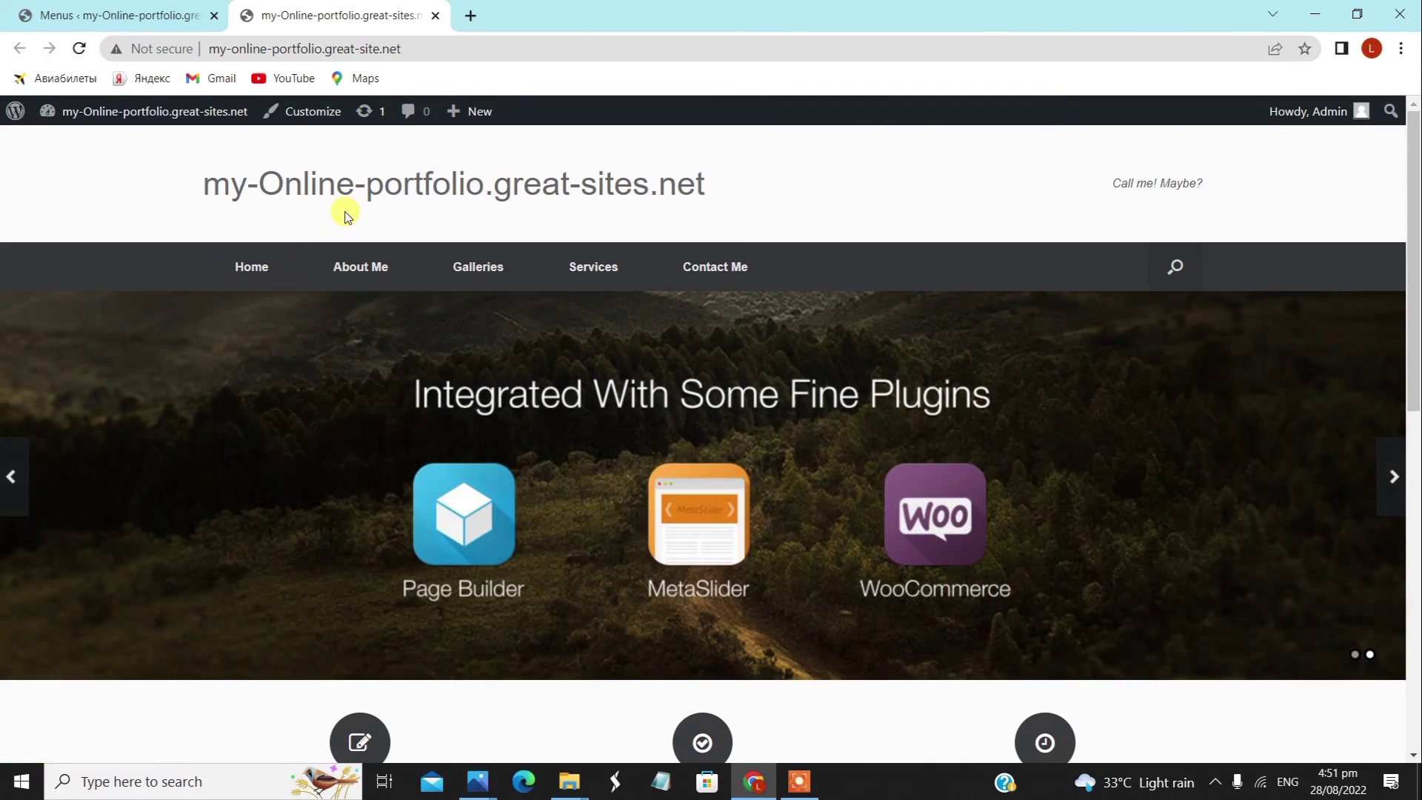
pyautogui.moveTo(360, 275)
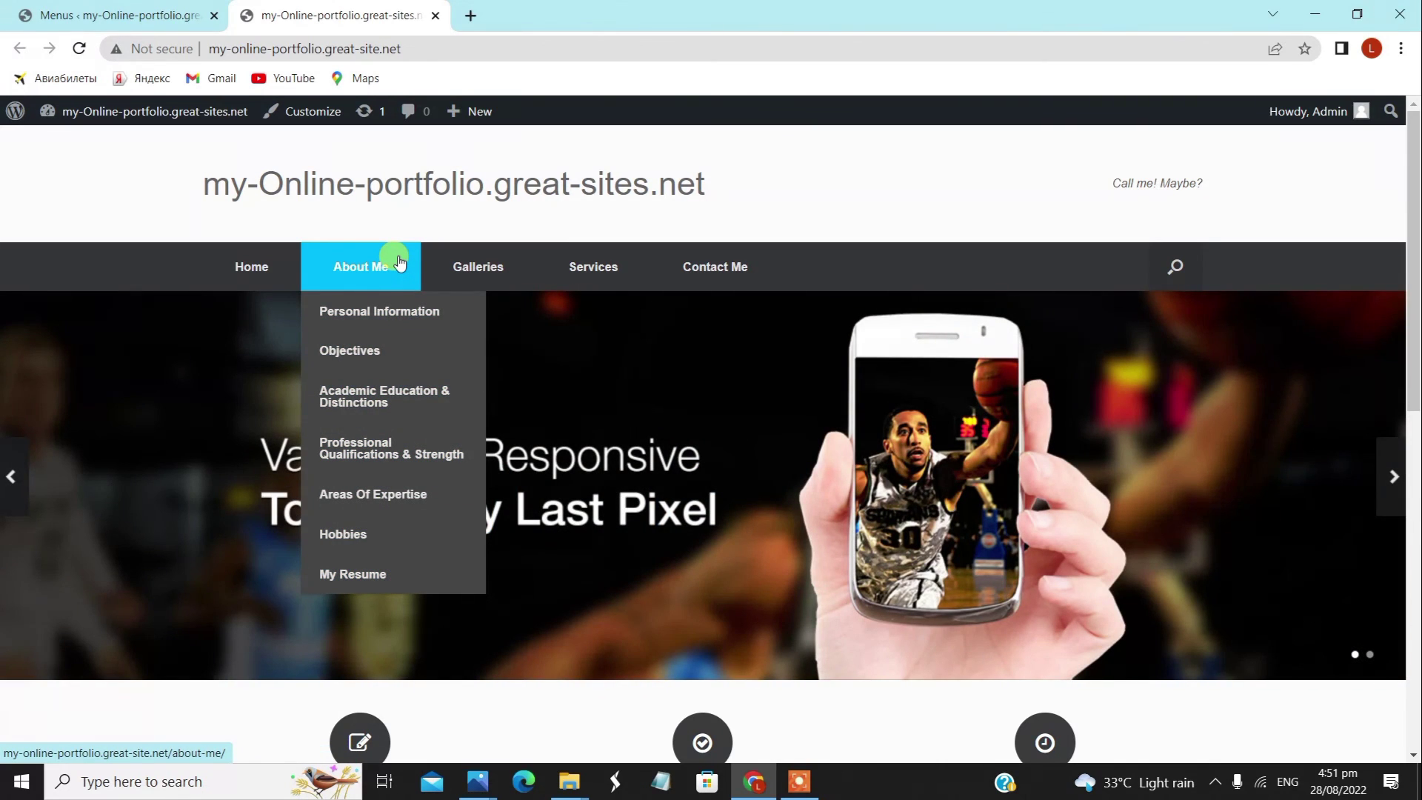
pyautogui.moveTo(470, 255)
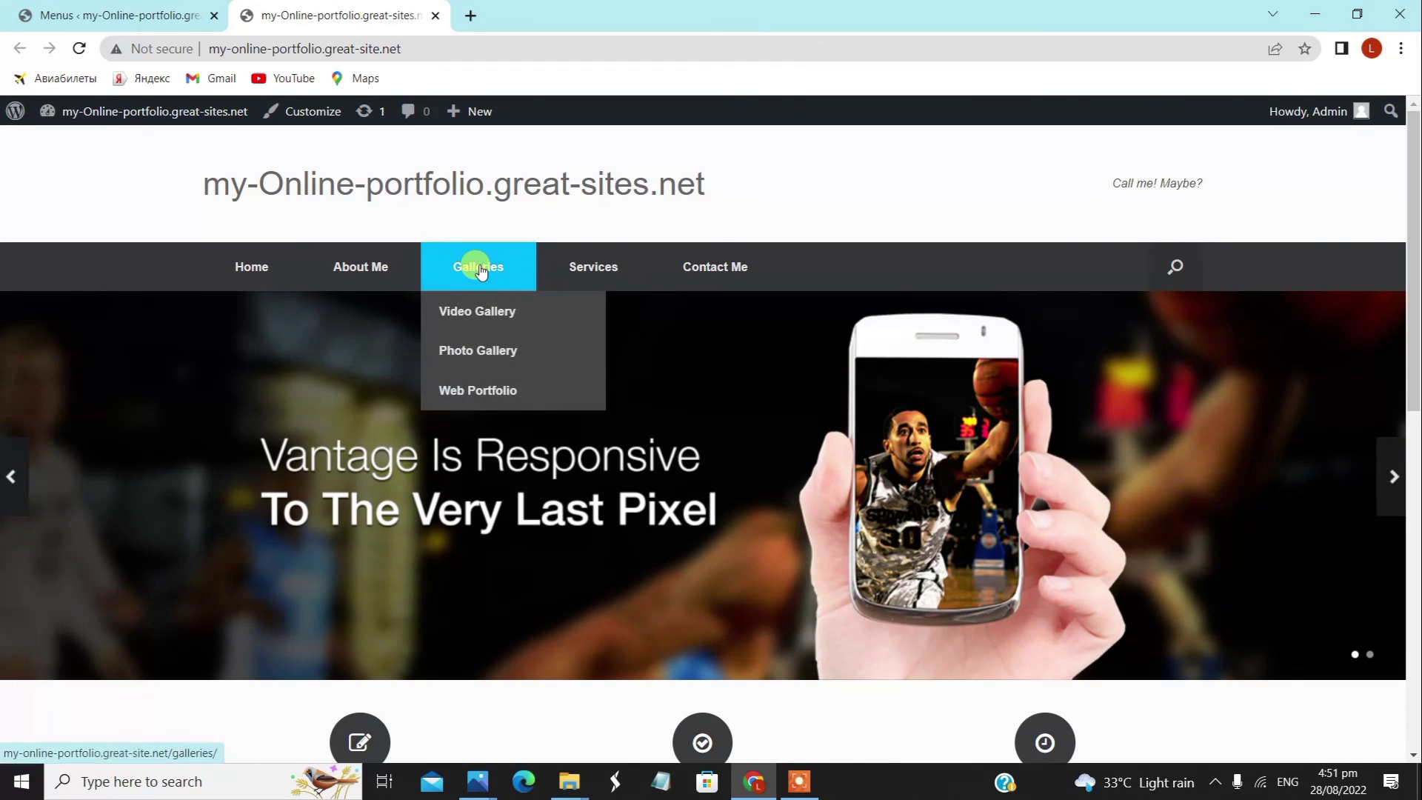
pyautogui.moveTo(603, 263)
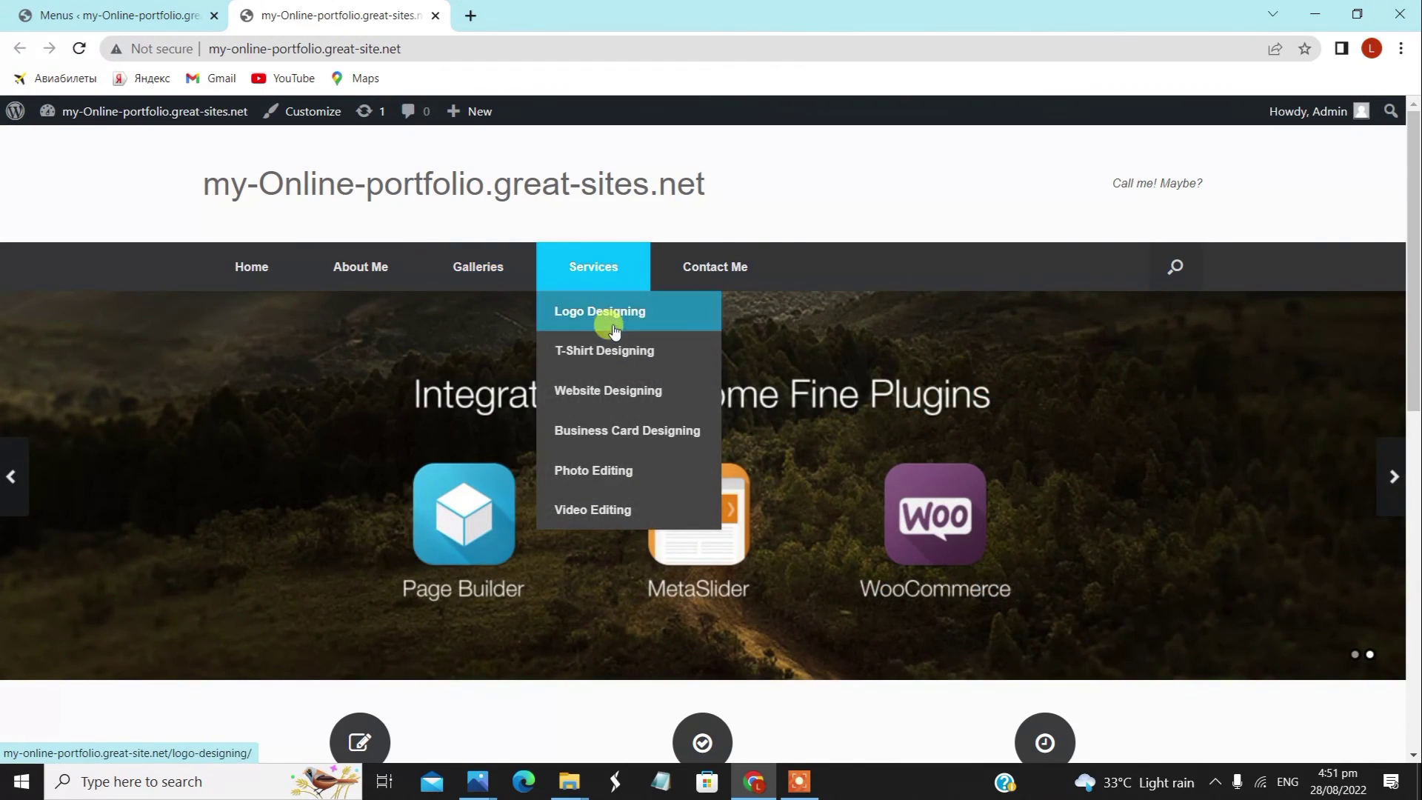
pyautogui.rightClick(625, 464)
pyautogui.click(562, 221)
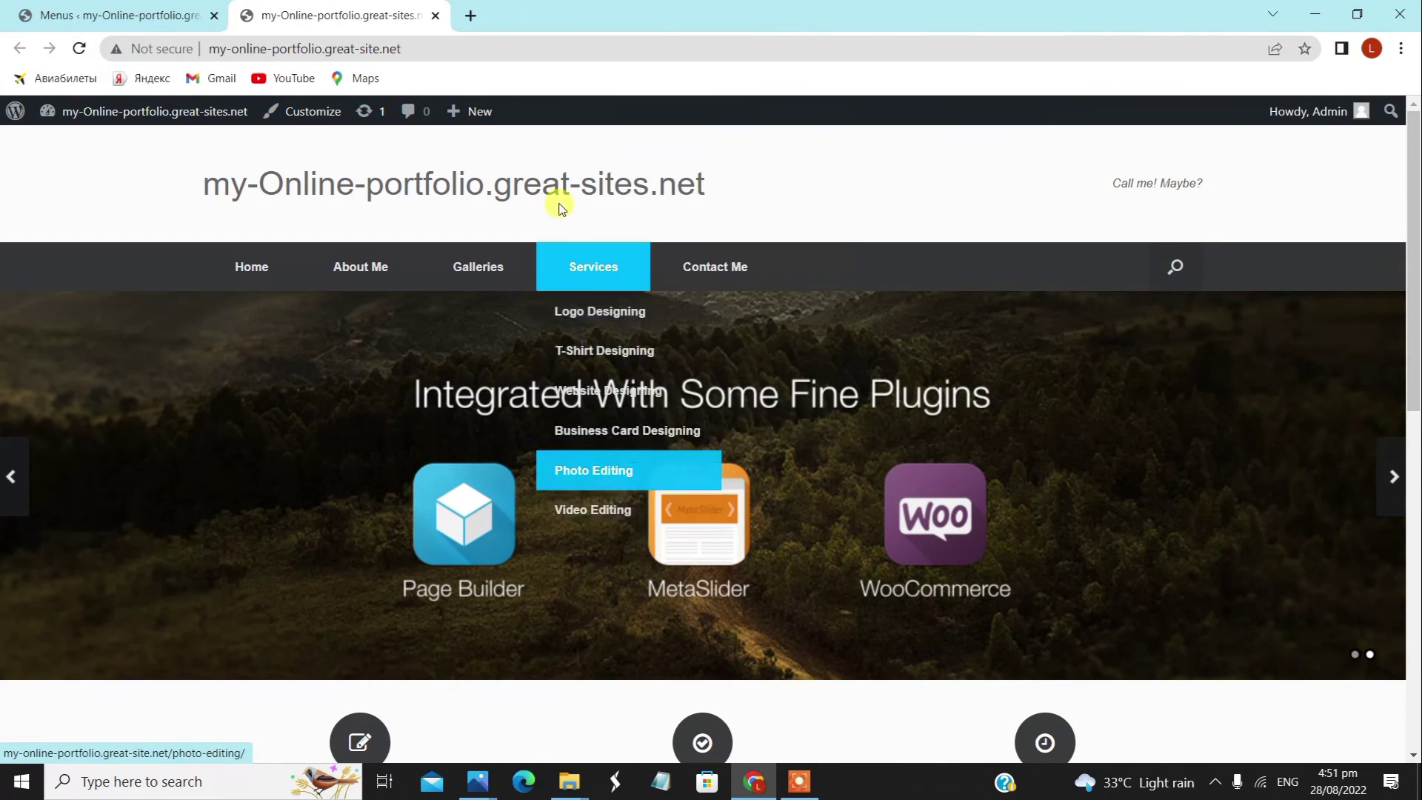
pyautogui.moveTo(721, 265)
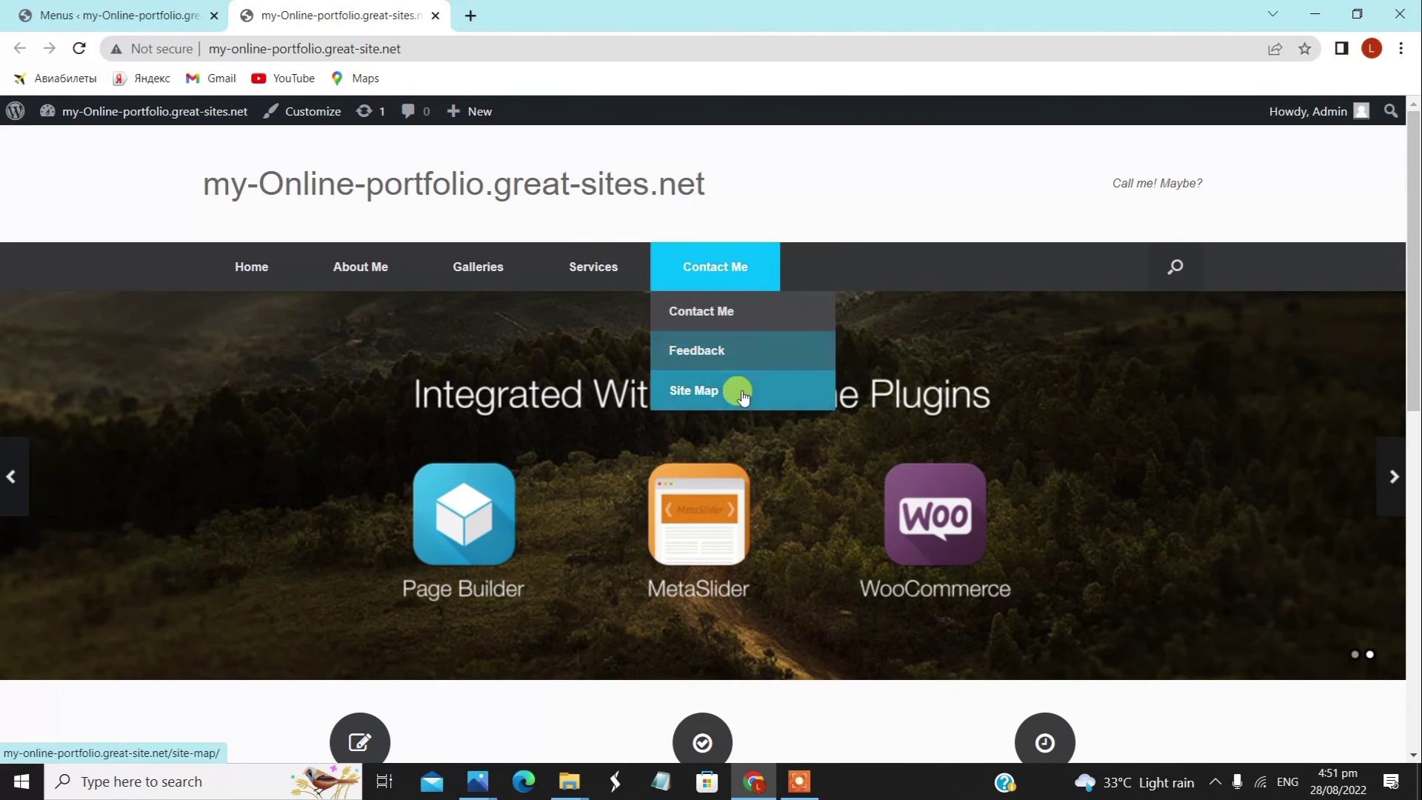
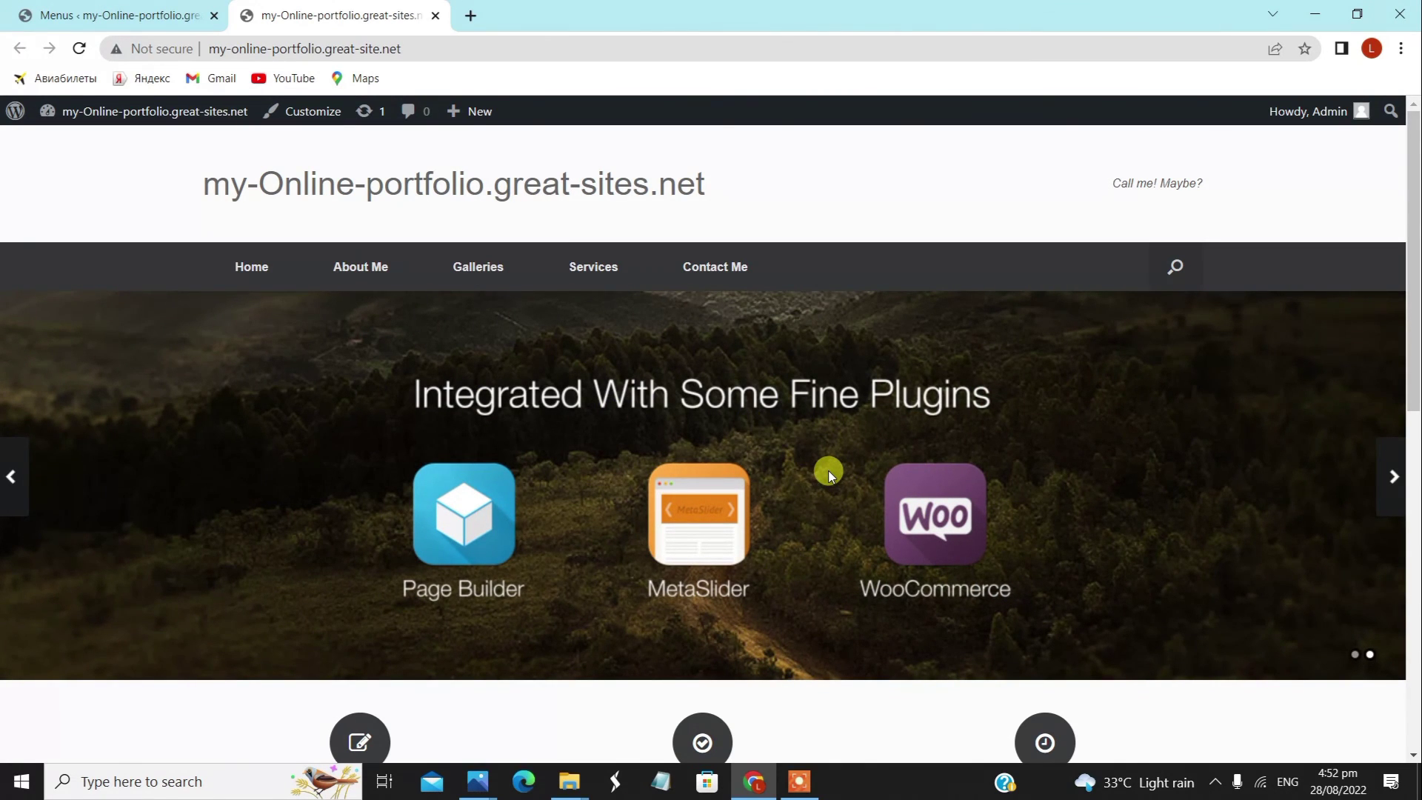
pyautogui.scroll(-4, 705, 503)
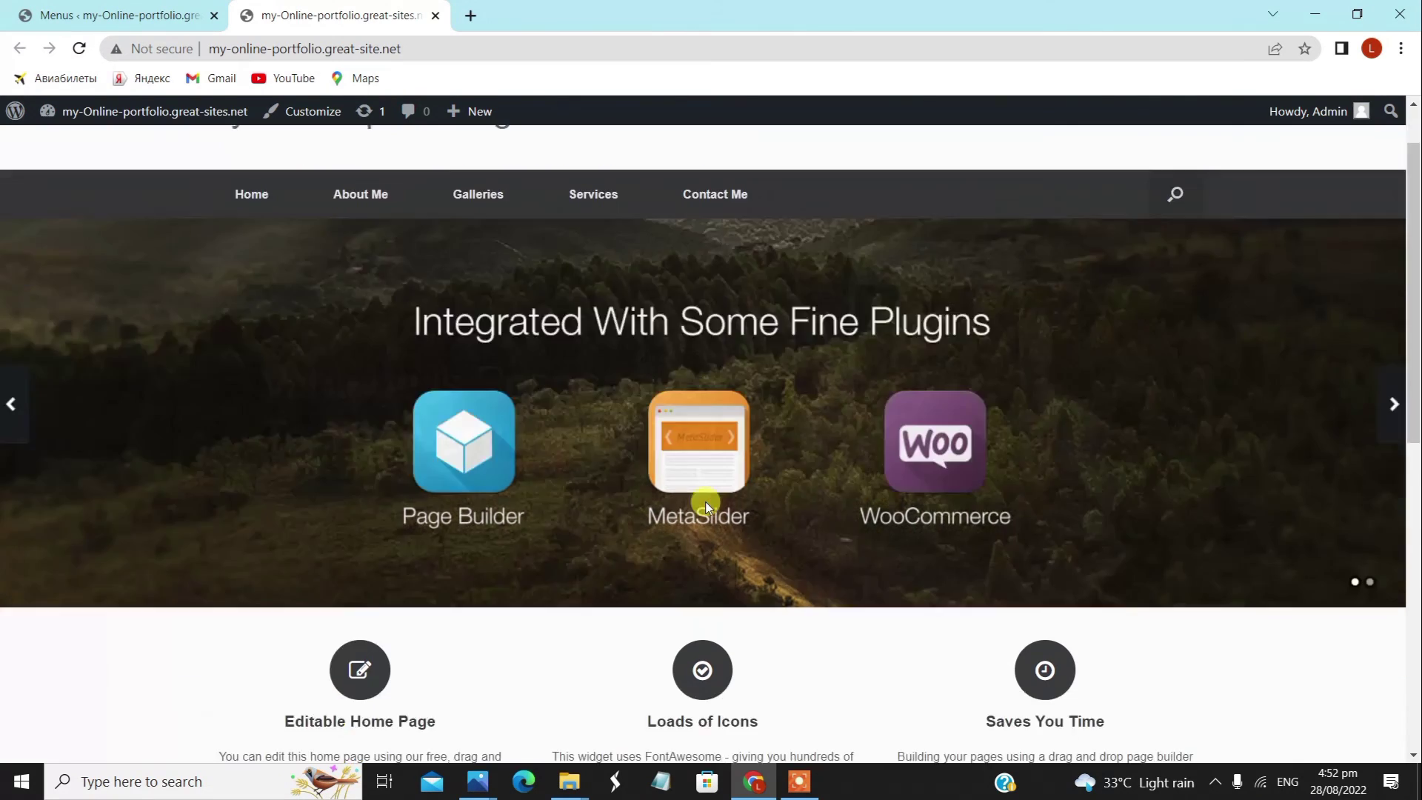